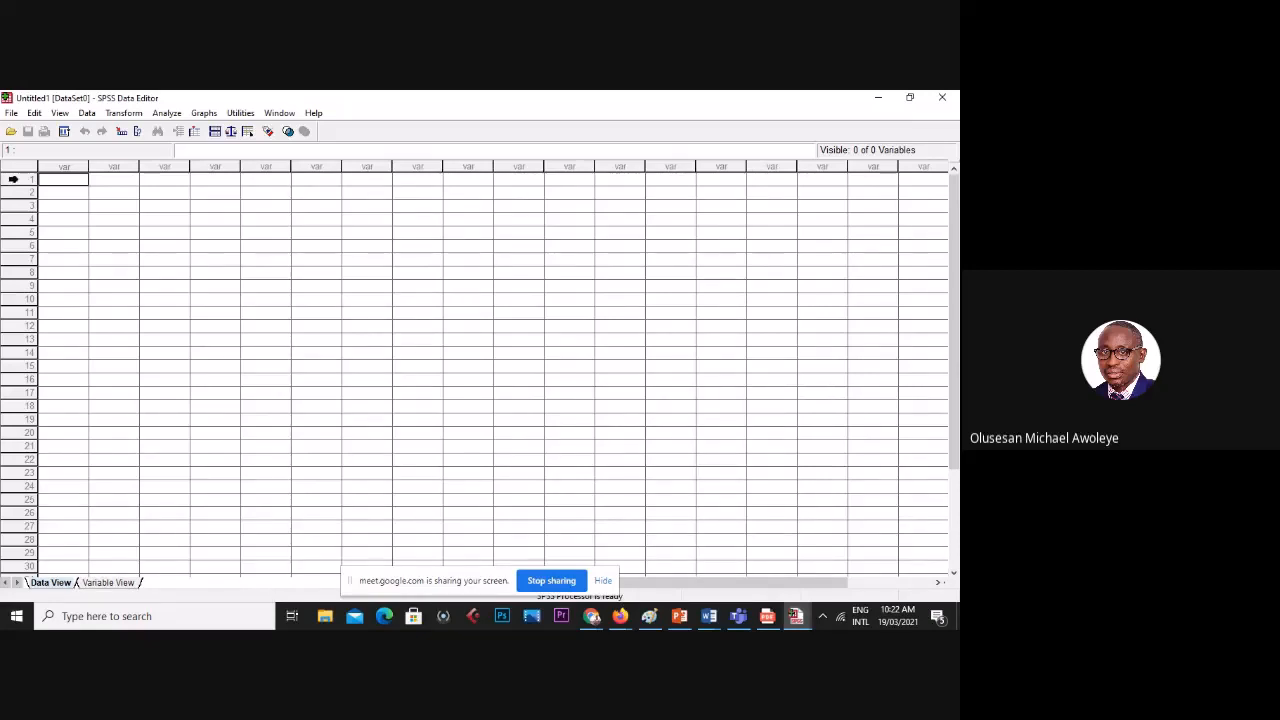
- Examine the empty case rows in Data View and the variable attribute columns in Variable View
click(15, 181)
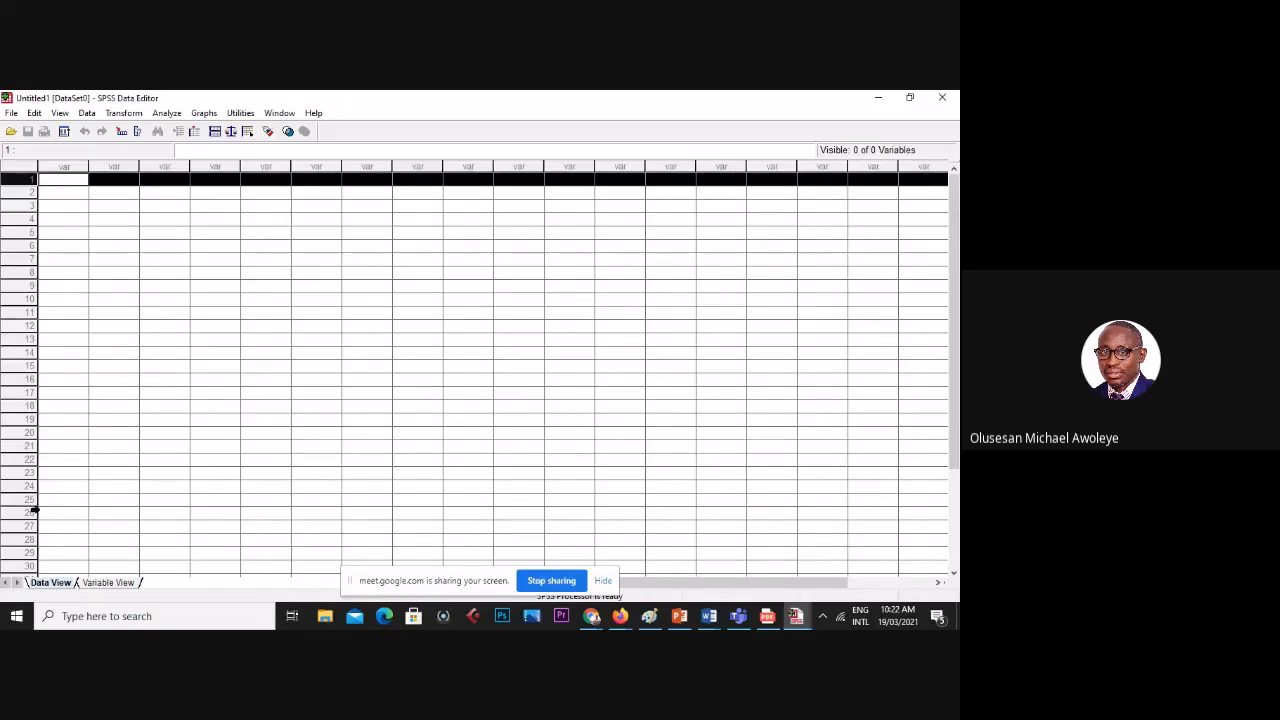
scroll(145, 335, down, 3)
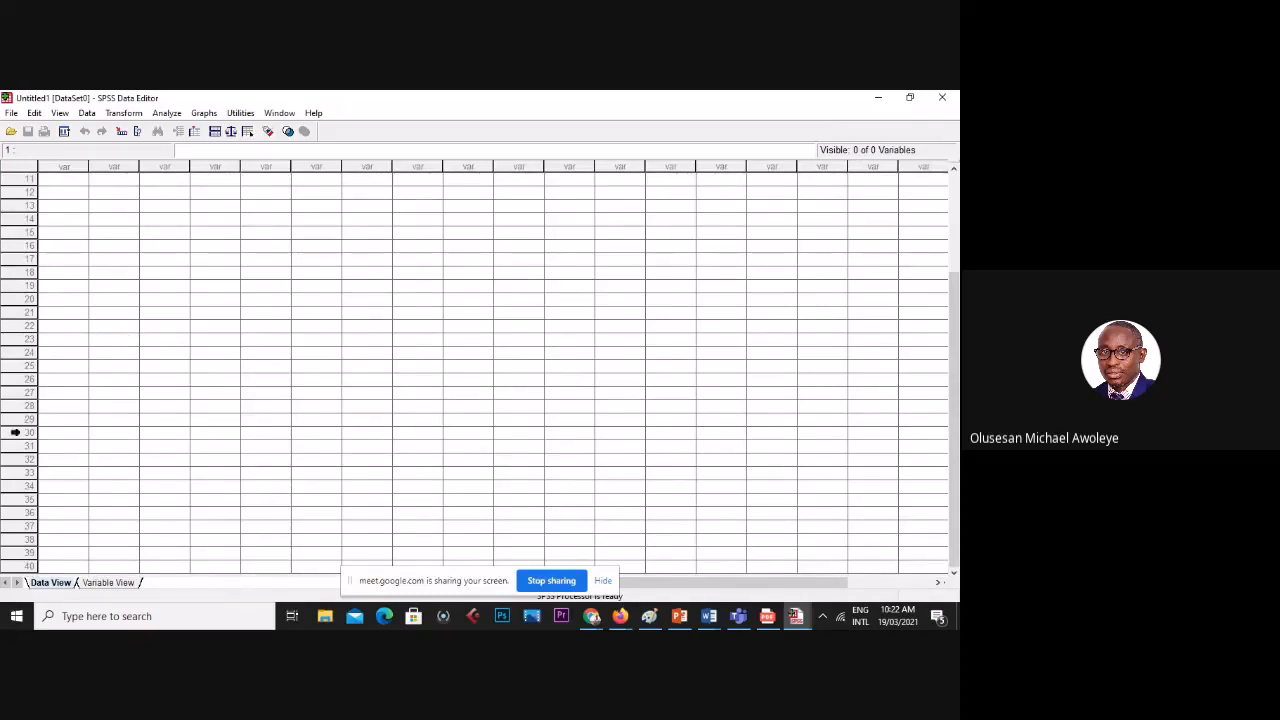
click(15, 432)
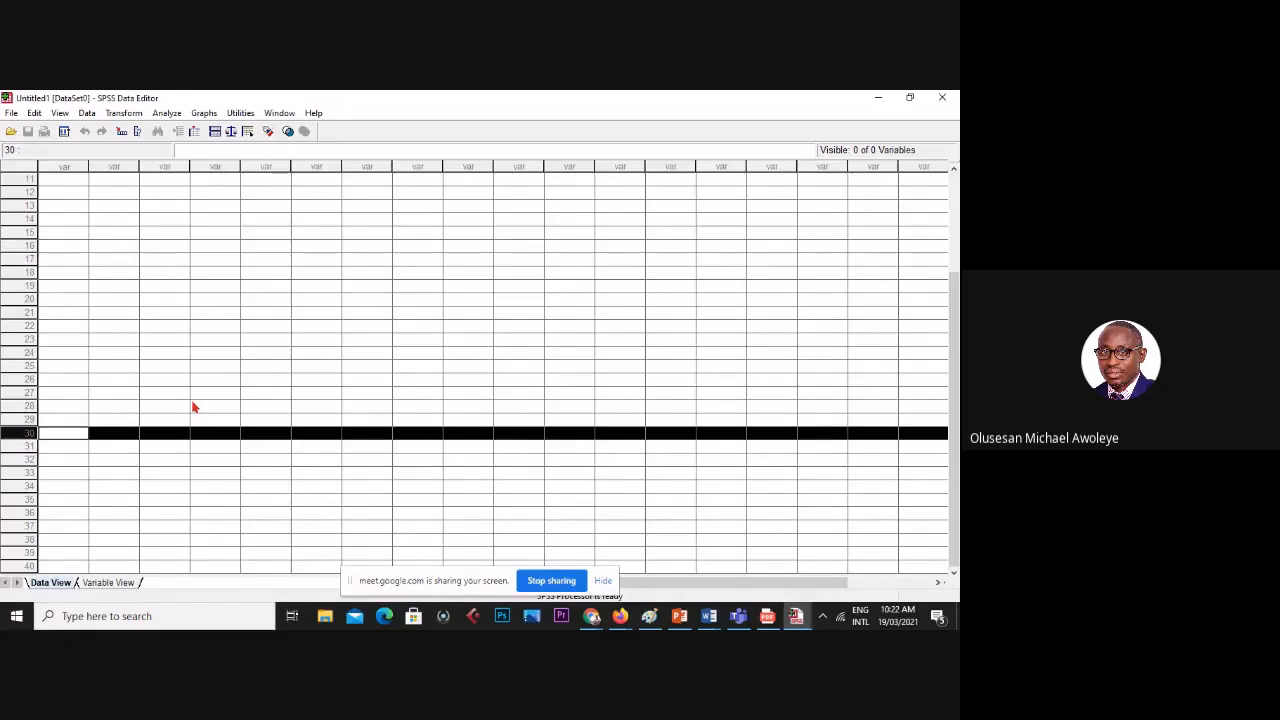
scroll(271, 414, up, 3)
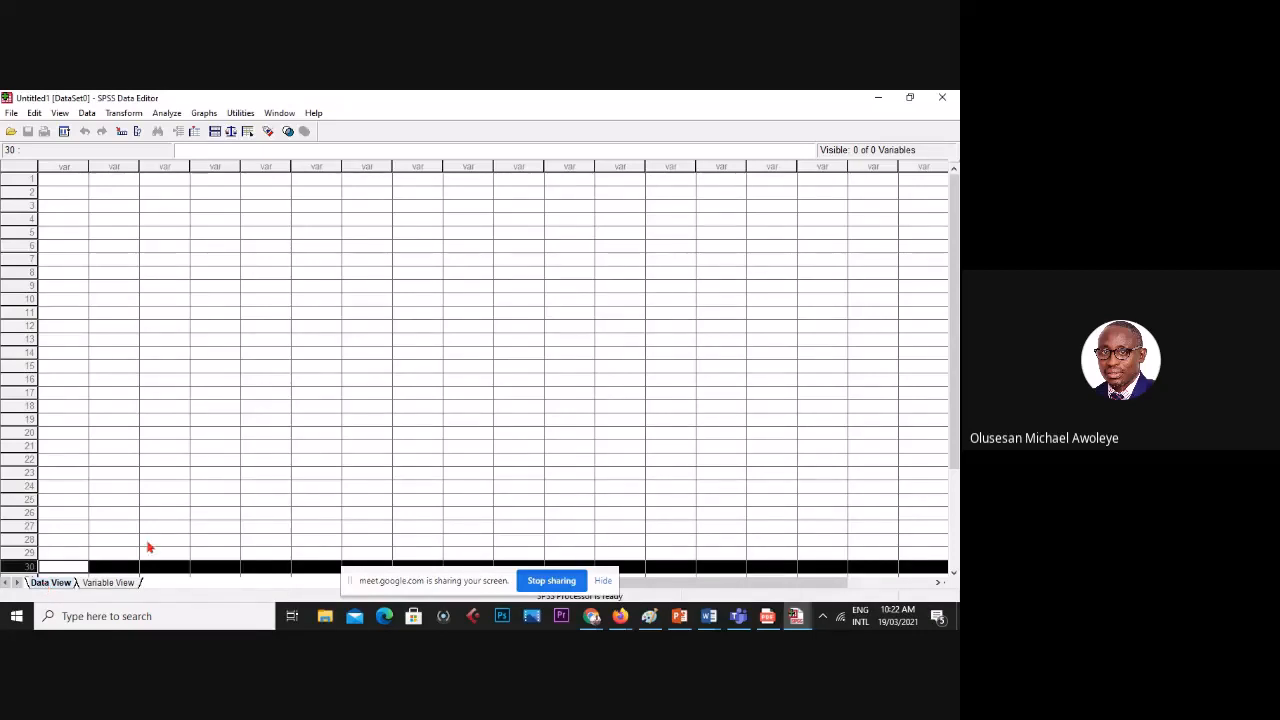
click(108, 583)
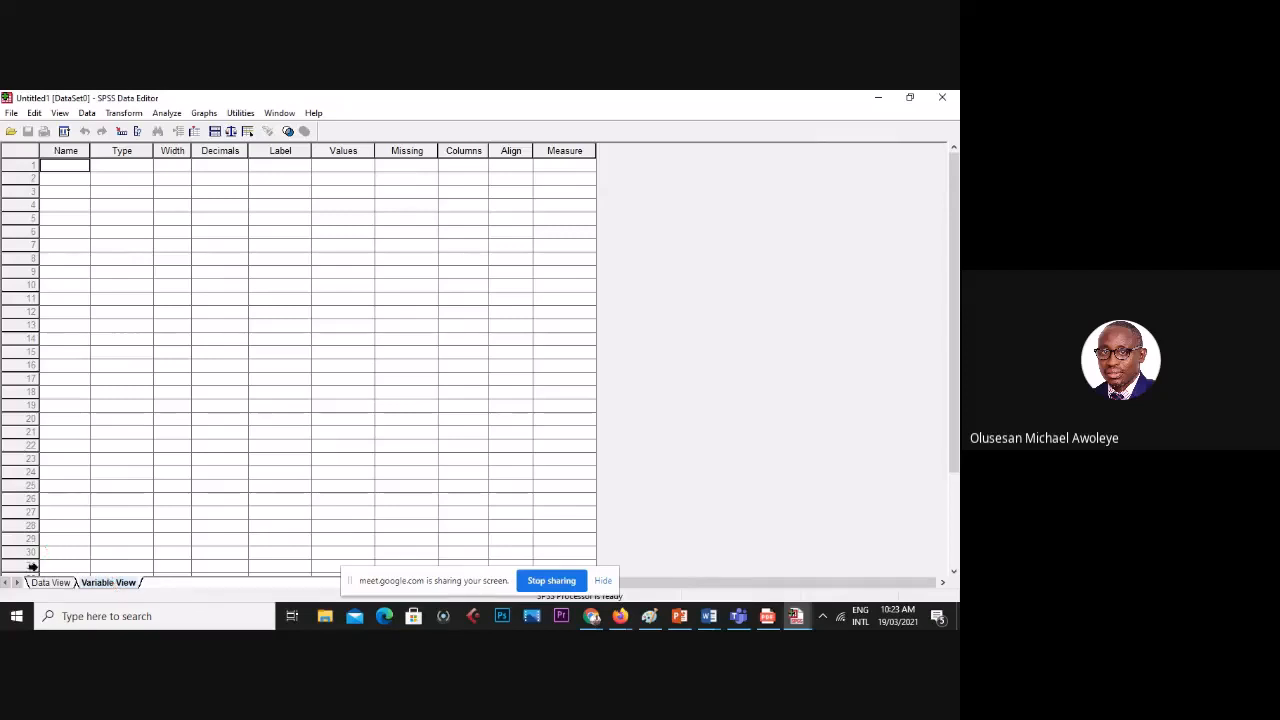
click(57, 569)
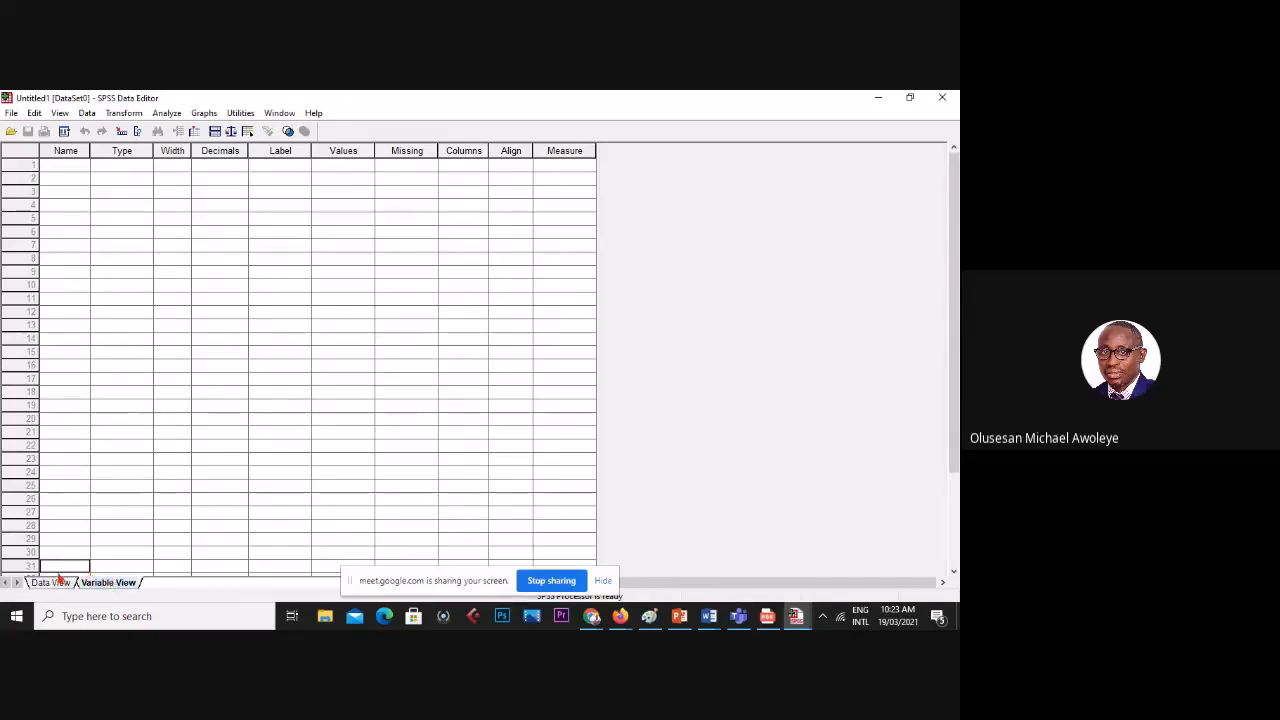
click(55, 582)
key(Down)
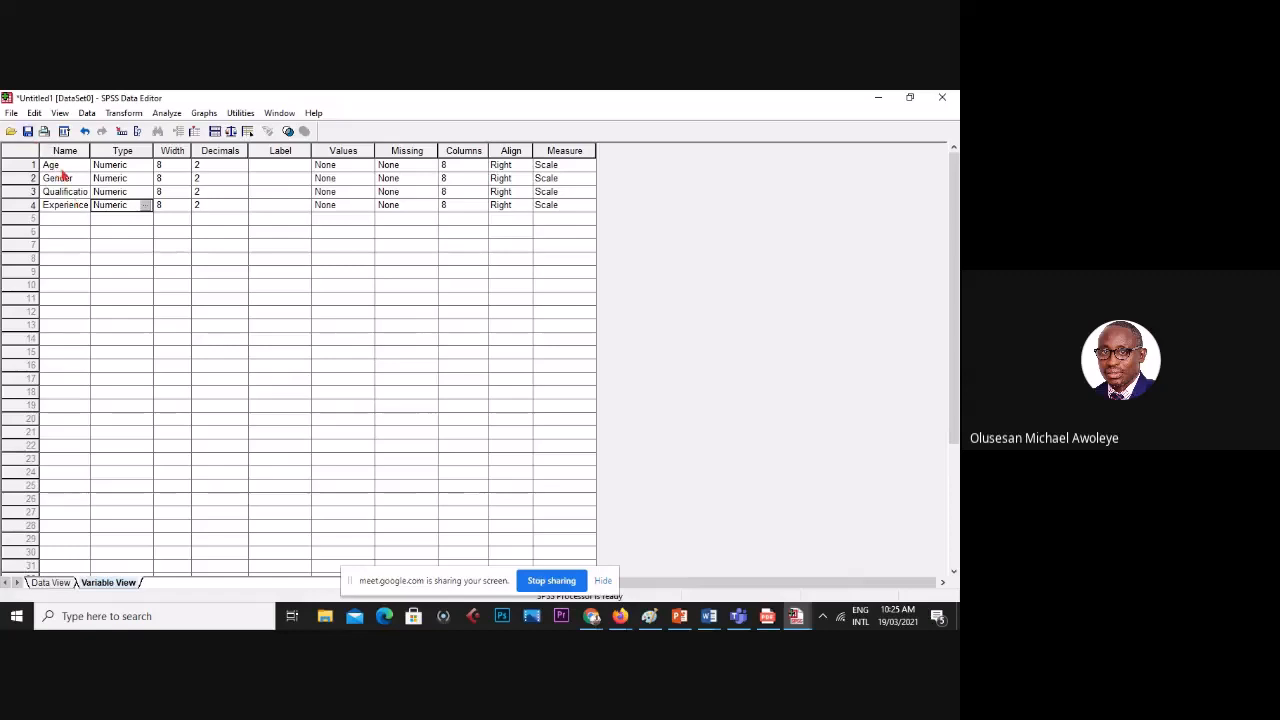
- Give the Age variable the label "Age of respondent"
click(63, 167)
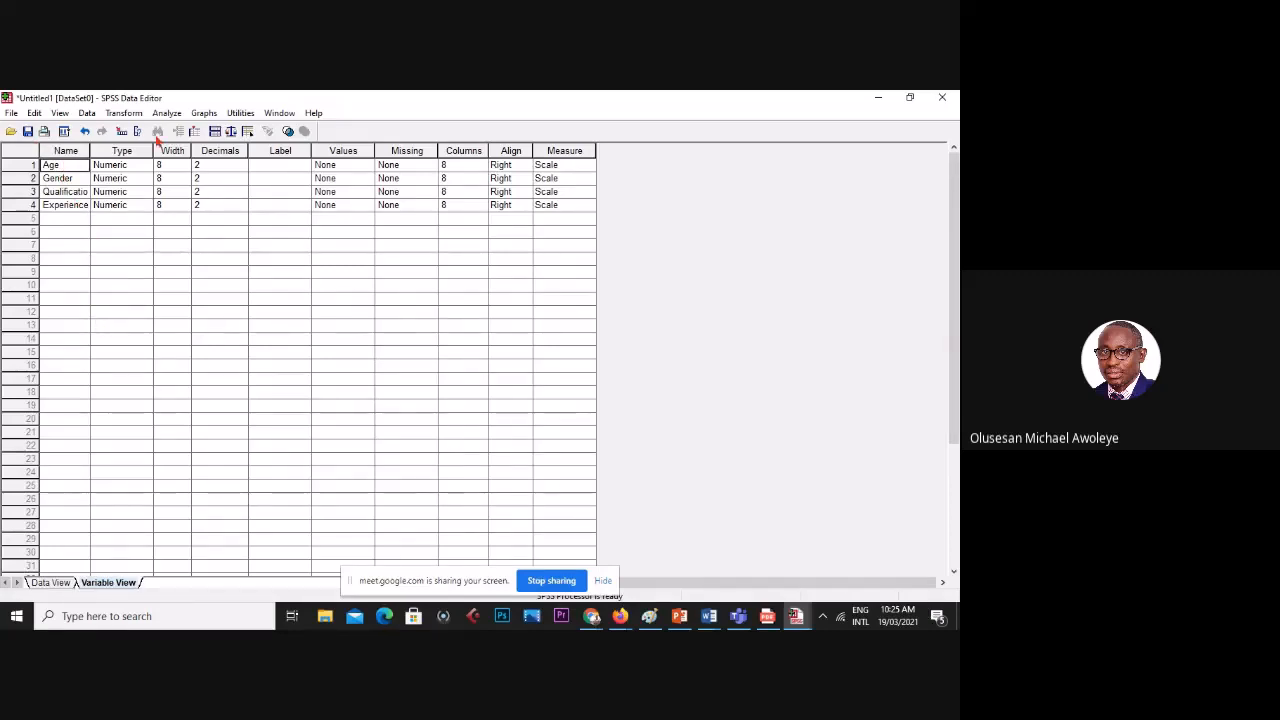
click(283, 167)
text(A)
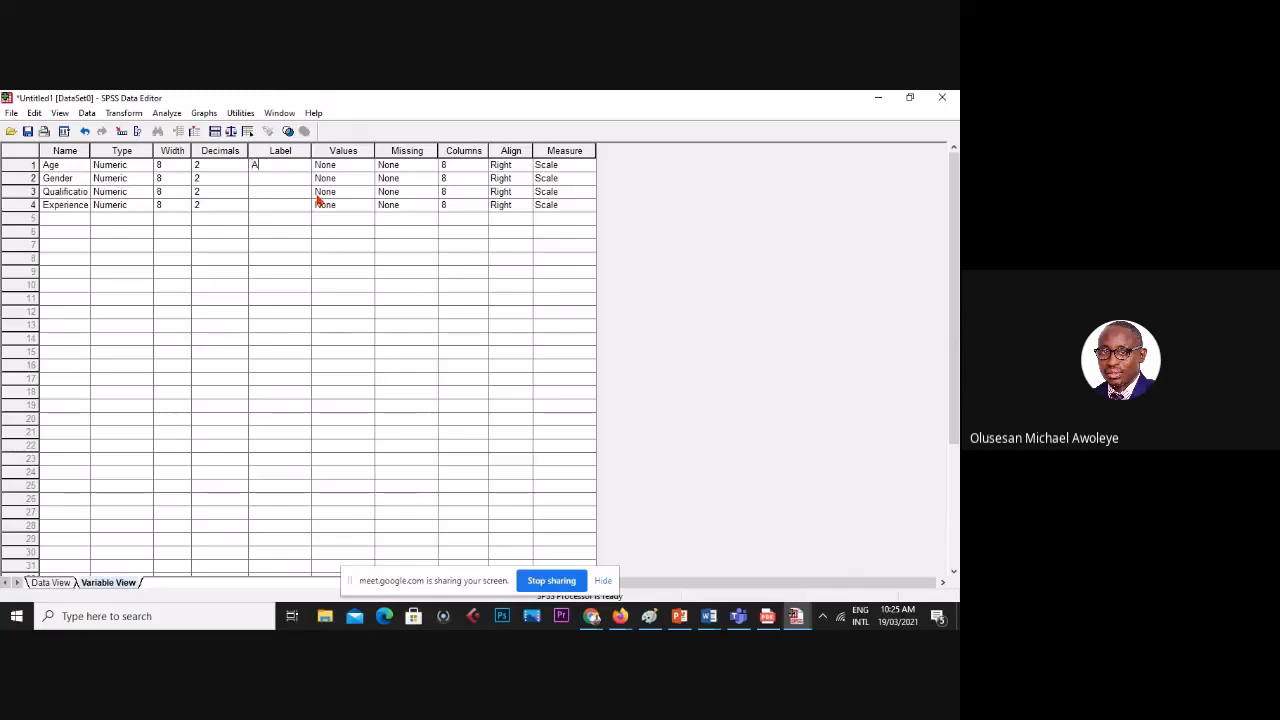
text(ge of respondet)
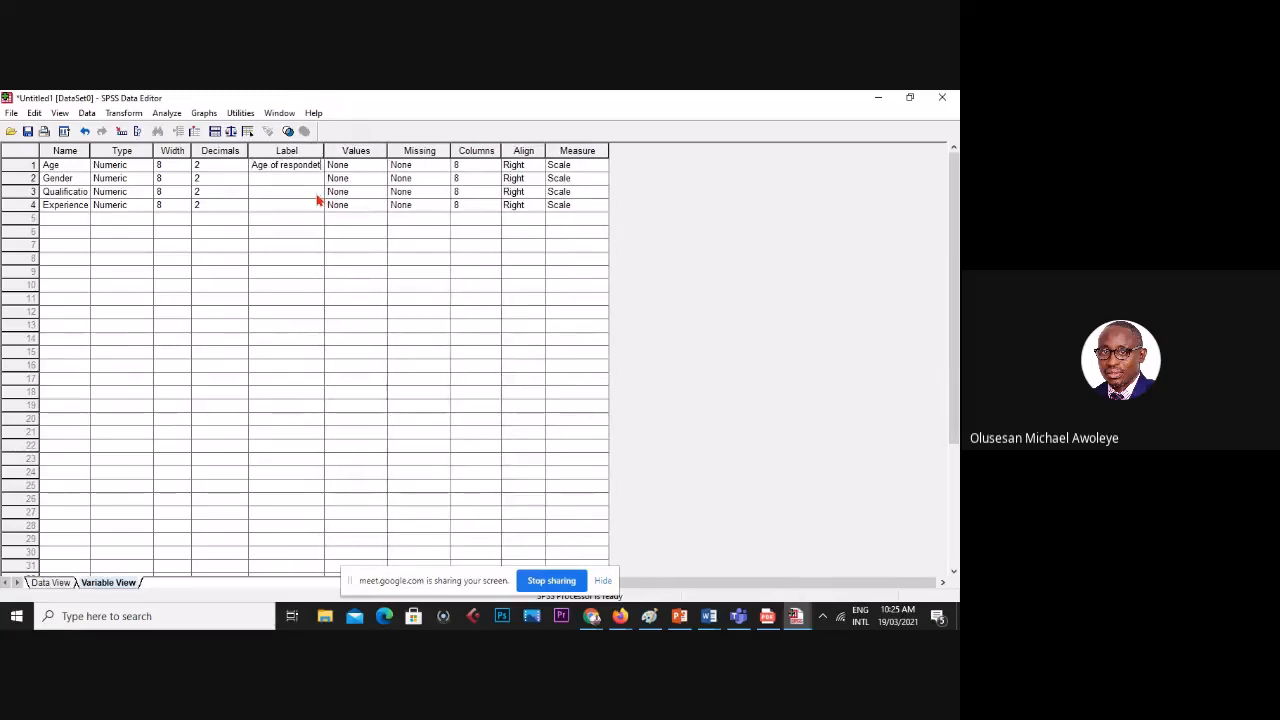
key(BackSpace)
key(BackSpace)
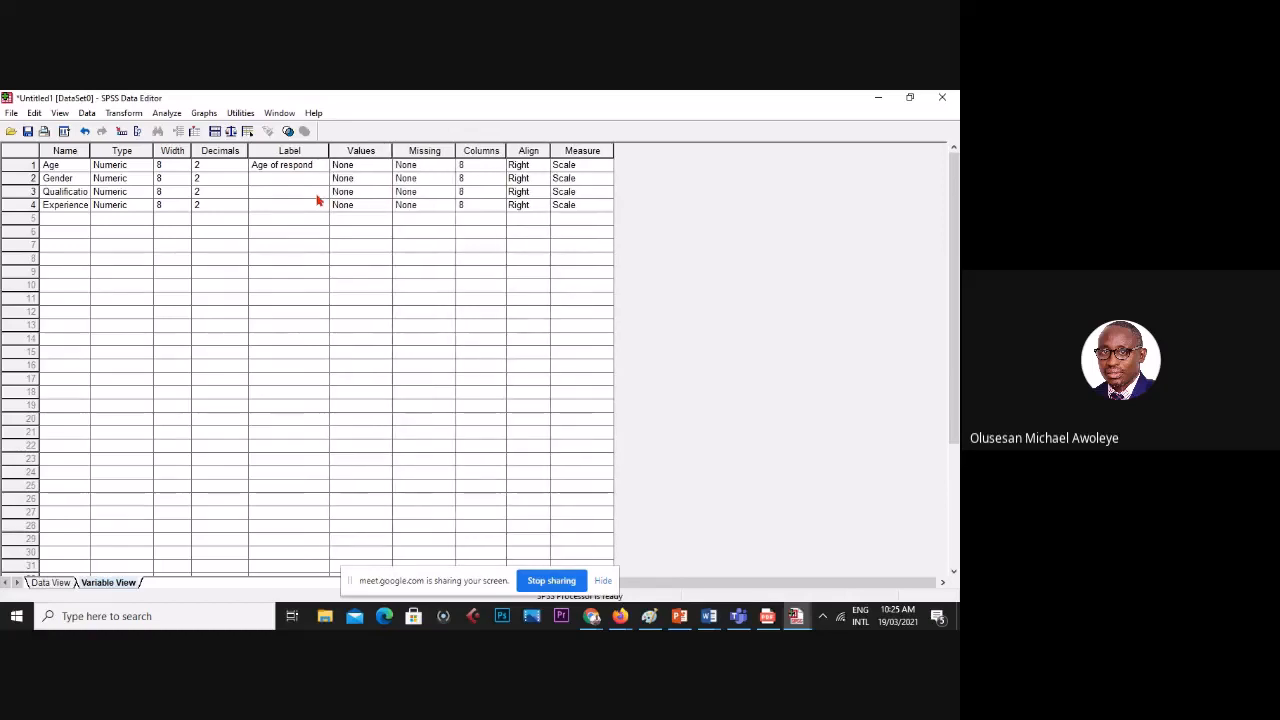
text(ent)
key(Return)
- Rename the Age variable as q1_Age
double_click(63, 166)
text(Q)
key(BackSpace)
text(q)
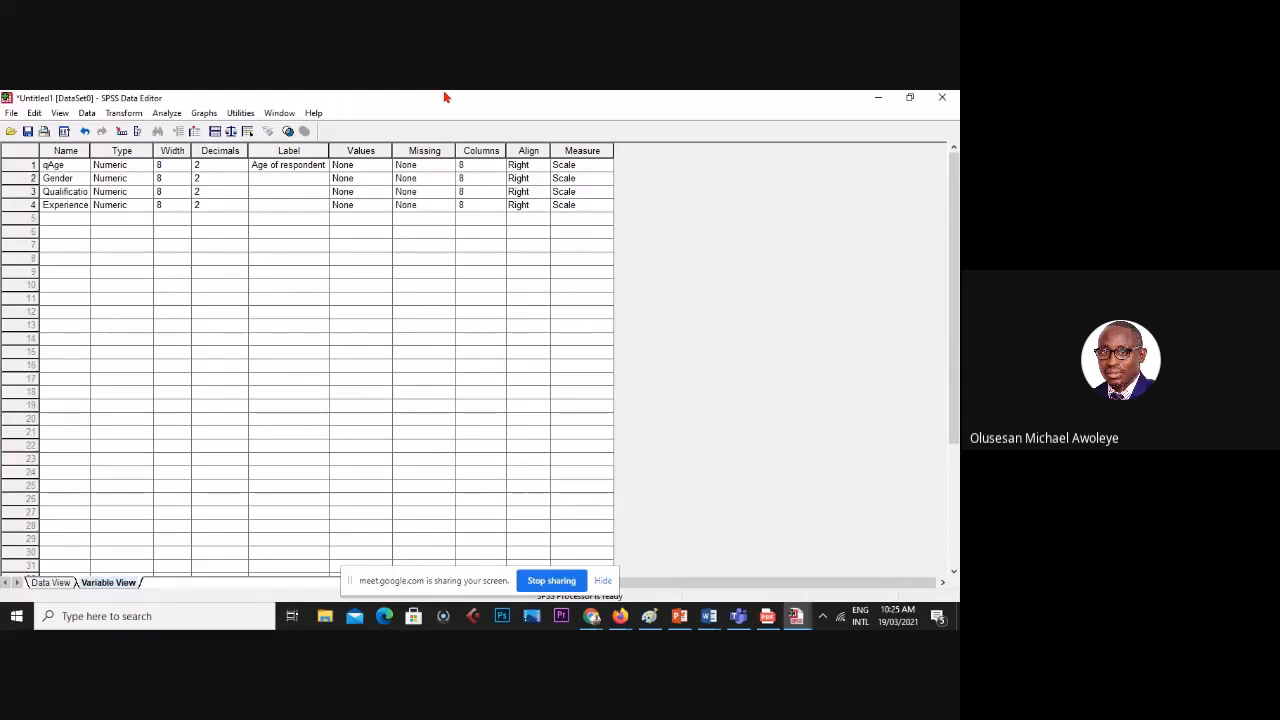
text(1_)
key(Return)
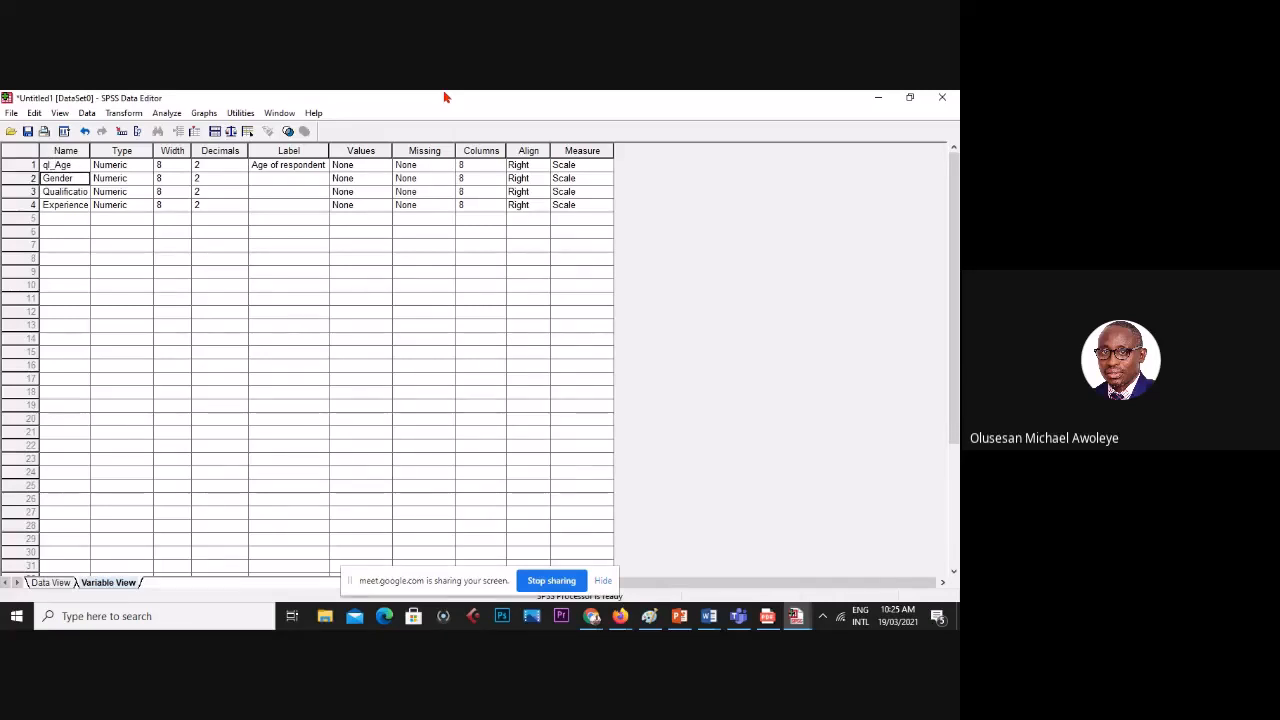
click(60, 166)
key(BackSpace)
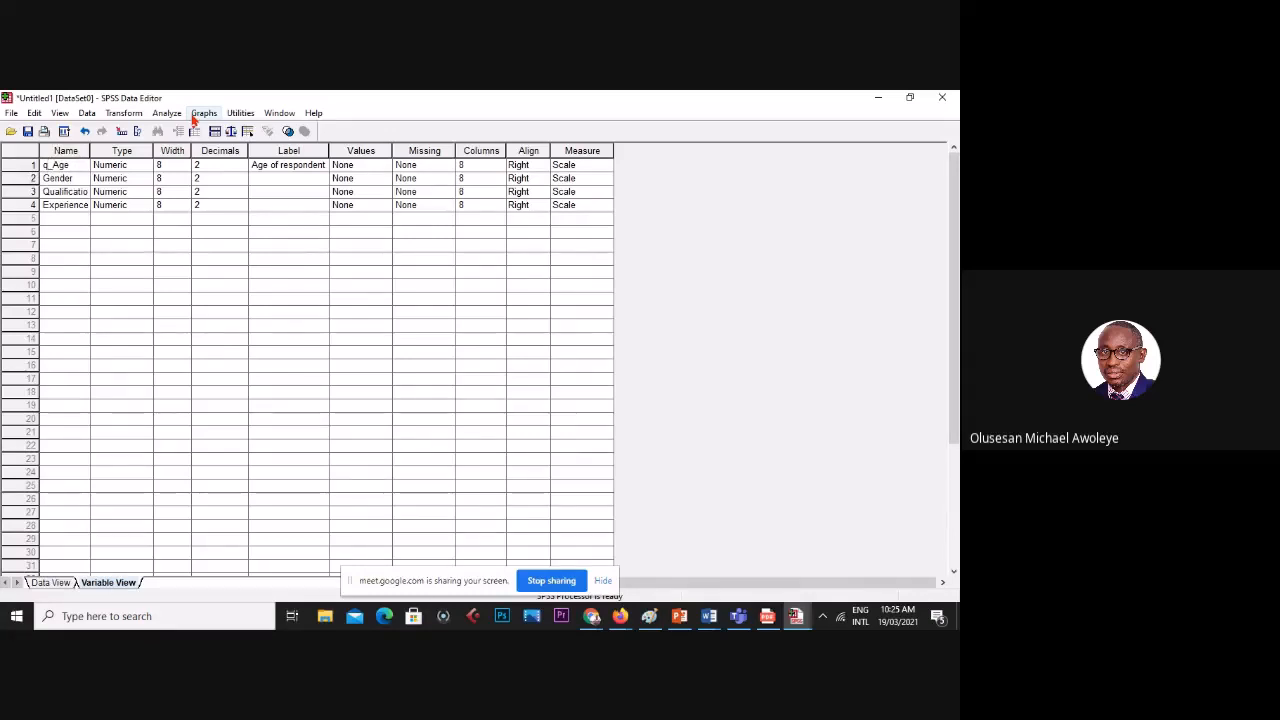
text(1)
key(Return)
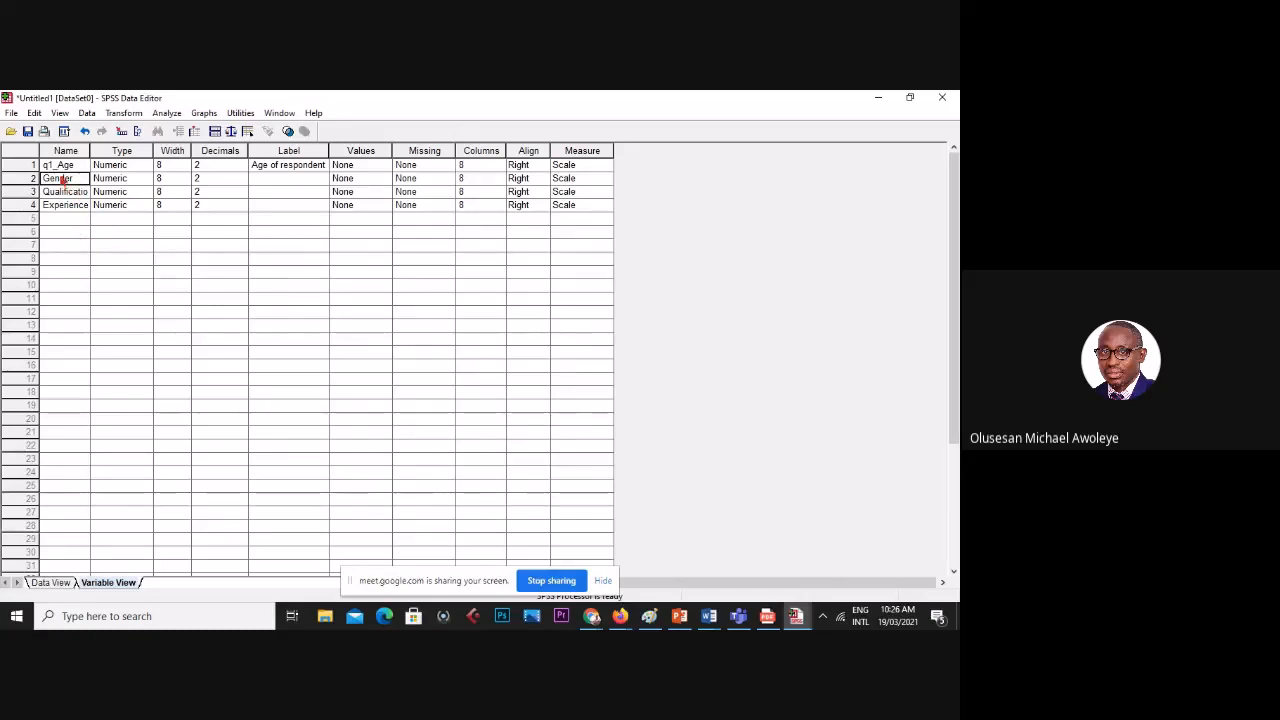
- Give the Gender variable the label "Gender"
click(279, 179)
text(Gender)
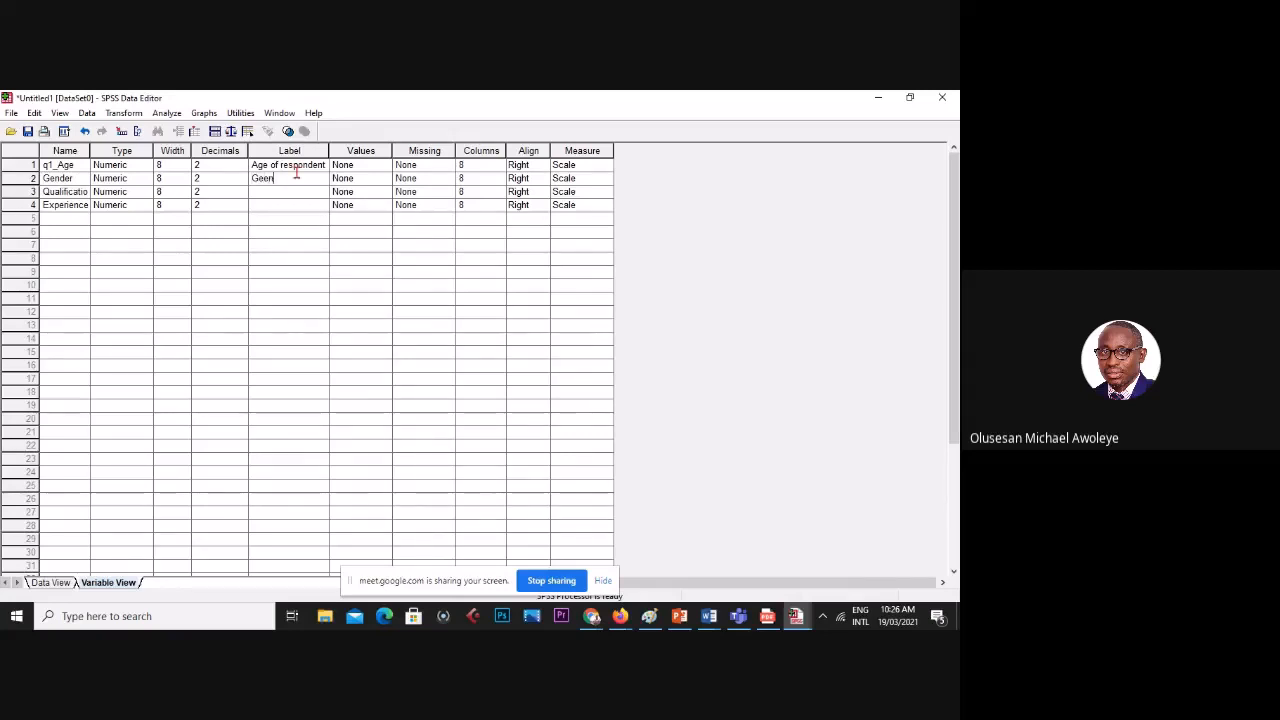
key(BackSpace)
key(BackSpace)
key(BackSpace)
key(BackSpace)
text(nder of)
key(BackSpace)
key(BackSpace)
key(BackSpace)
key(Return)
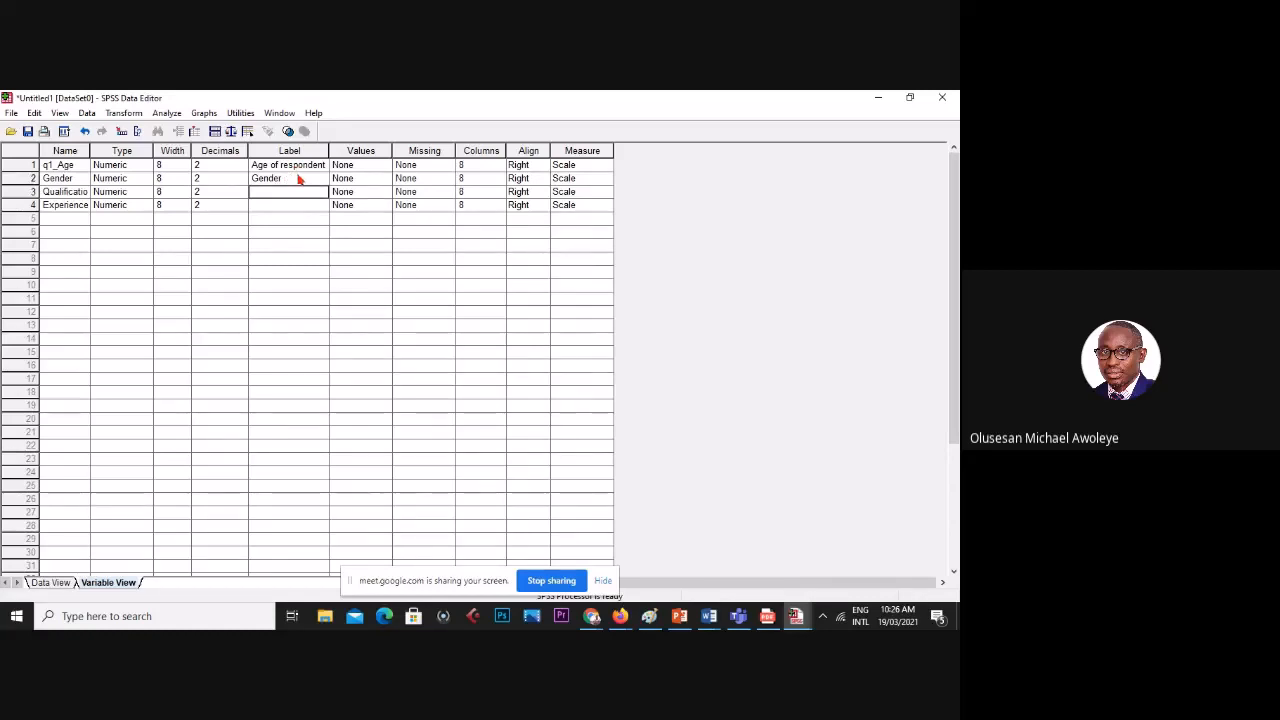
- Prefix the names of the Gender, Qualification and Experience variables with q2_, q3_ and q4_ respectively
double_click(47, 177)
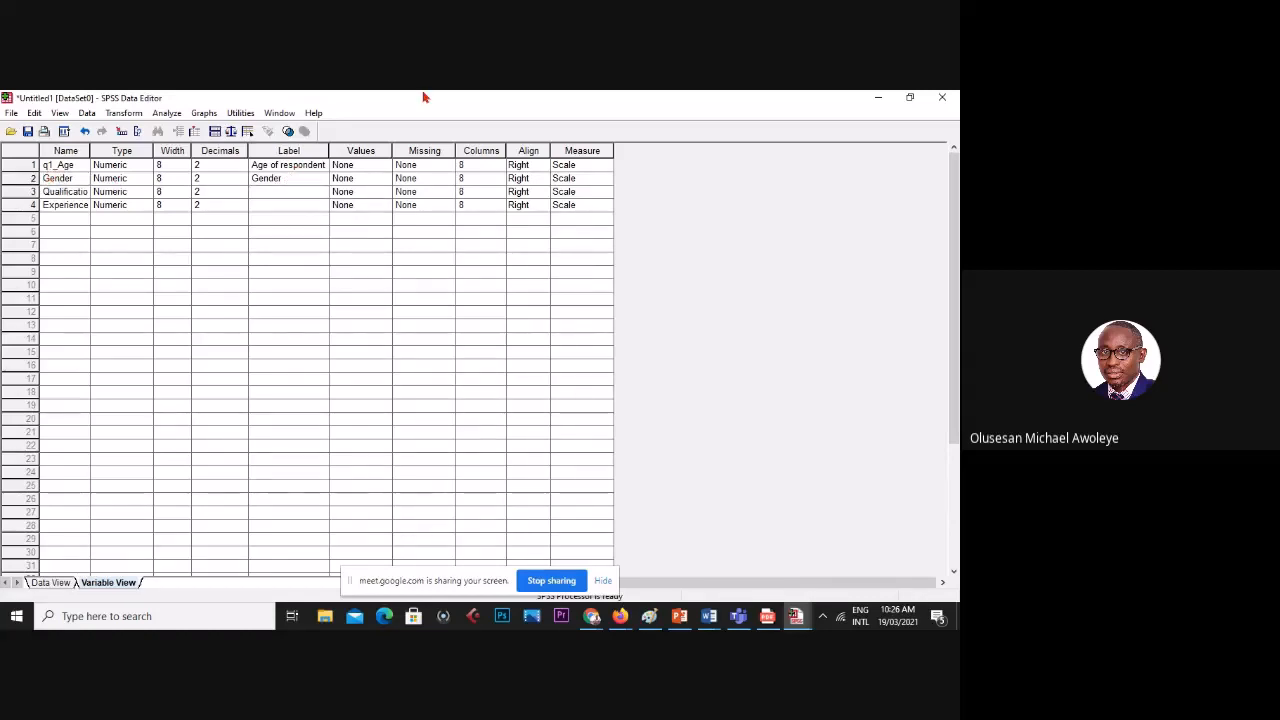
text(q2_)
key(Return)
key(F2)
key(Home)
text(q3_)
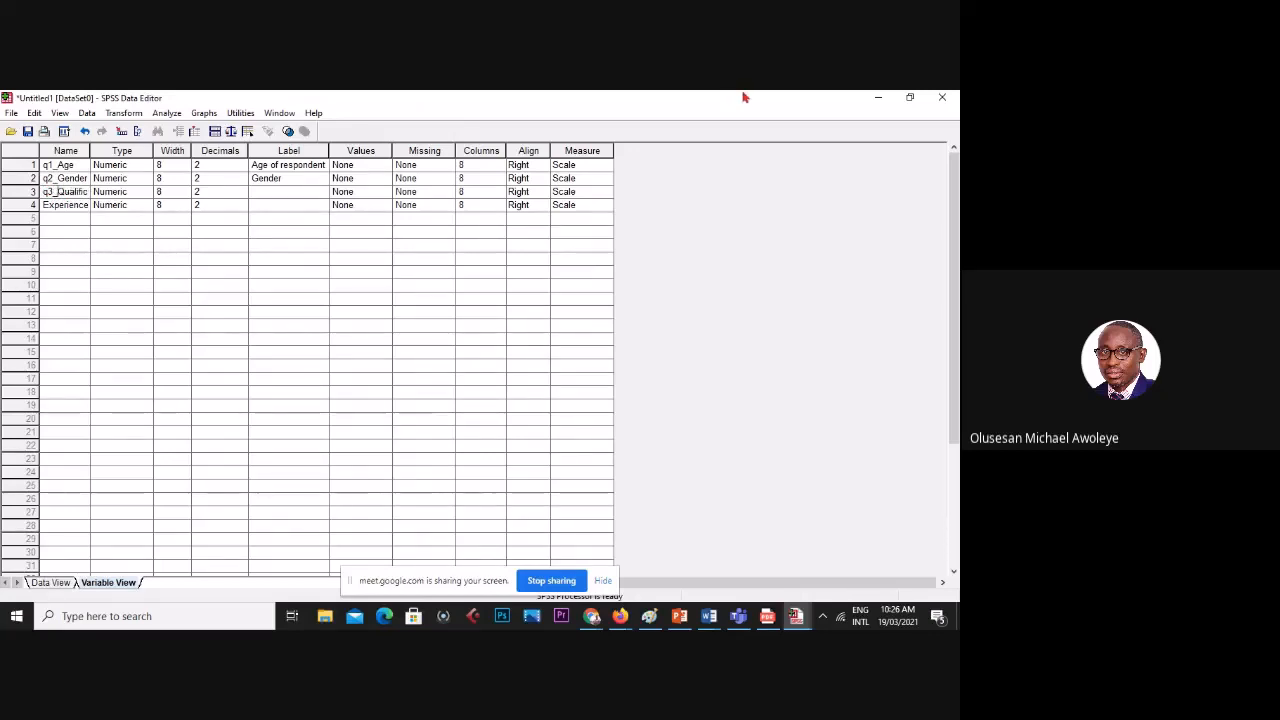
key(Return)
click(49, 204)
text(q4)
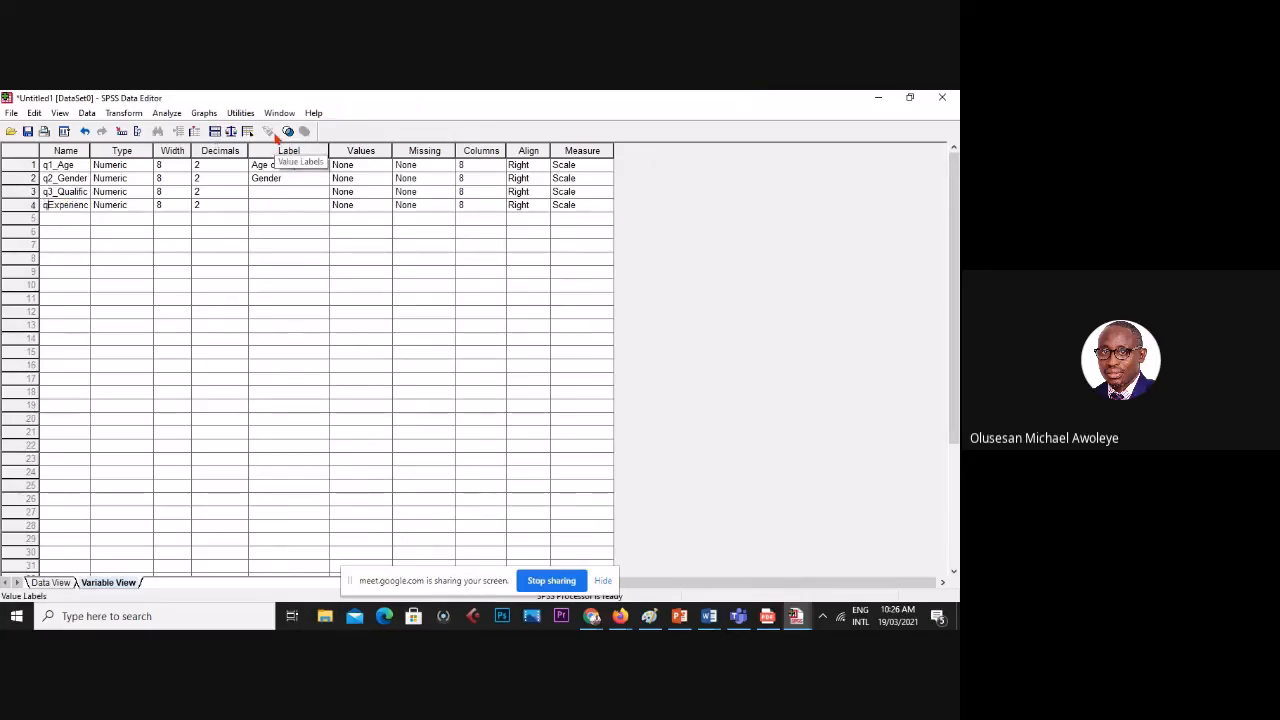
text(_)
key(Tab)
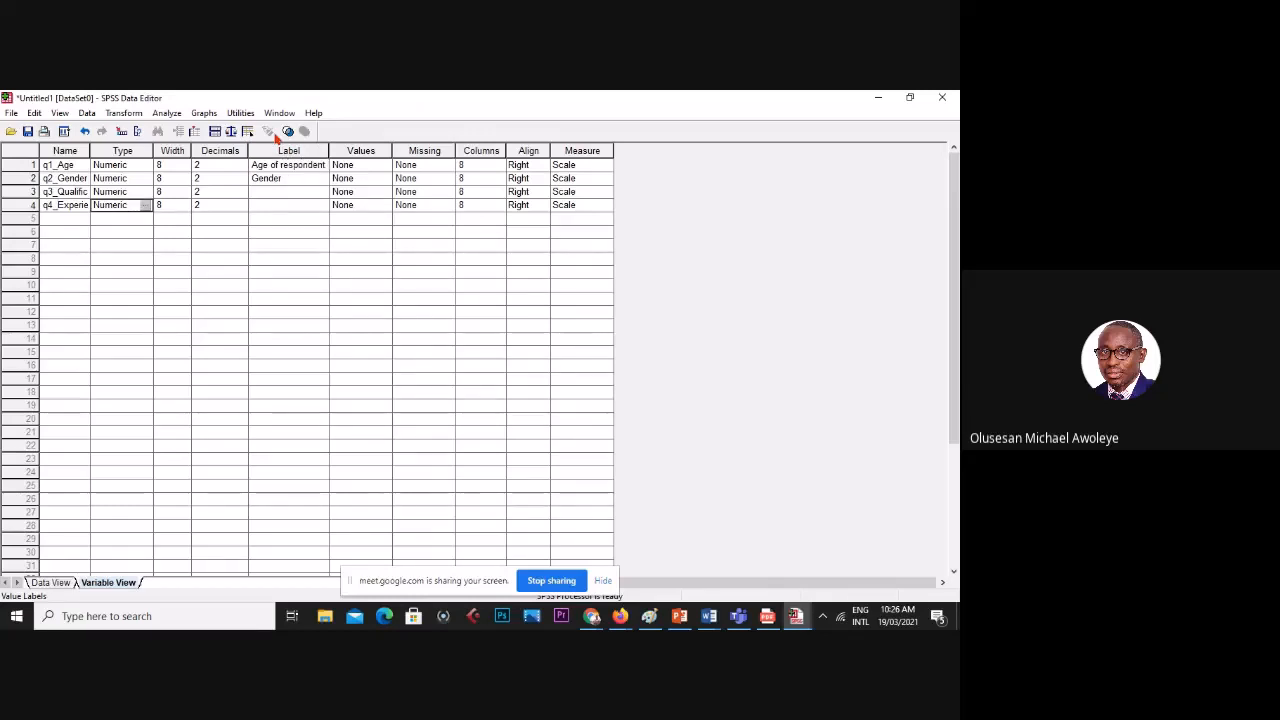
- Give the third variable, on qualification, the label "Highest Qualification"
click(281, 182)
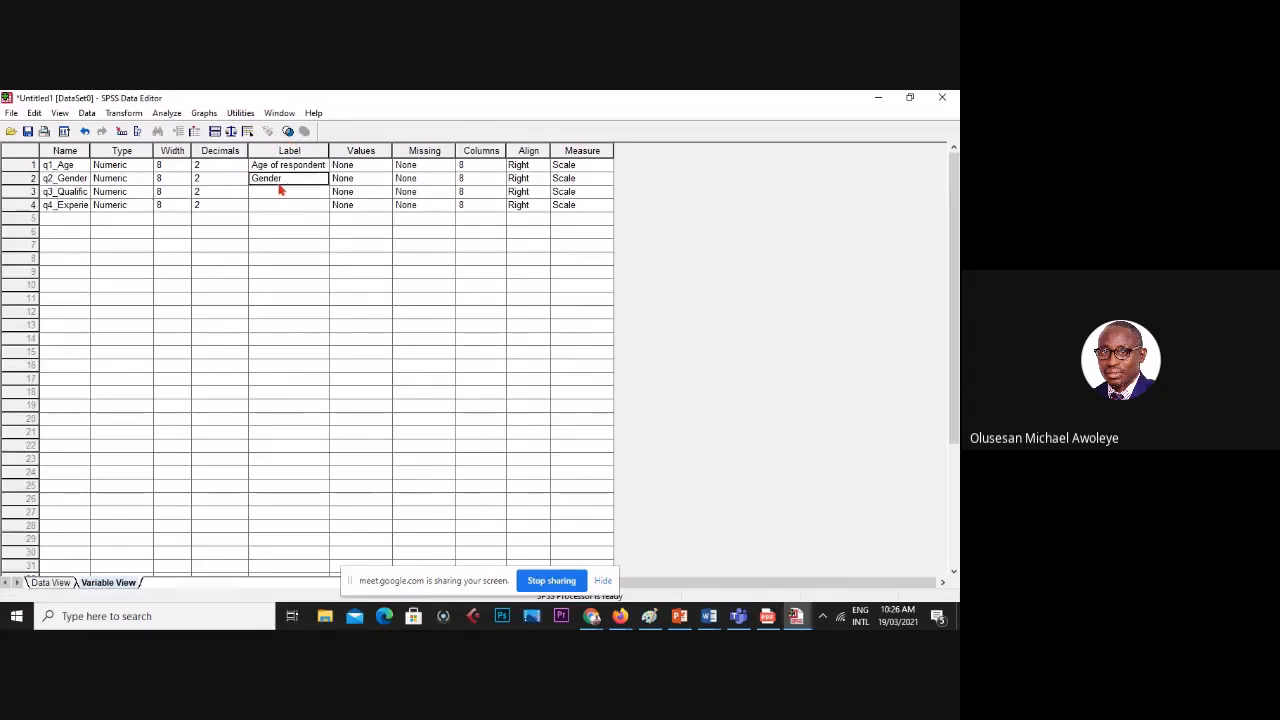
click(277, 191)
text(Highest)
key(BackSpace)
key(BackSpace)
key(BackSpace)
key(BackSpace)
key(BackSpace)
key(BackSpace)
key(BackSpace)
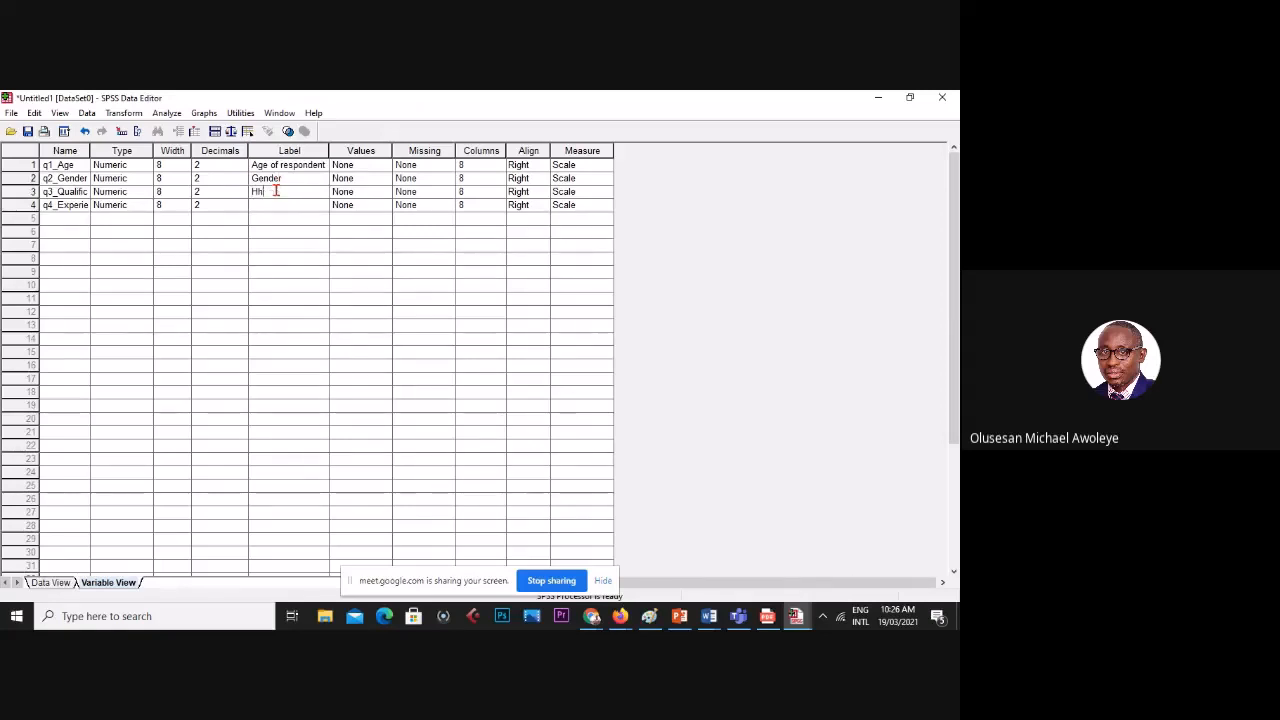
text(ighest Qualification)
key(Return)
- Give the fourth variable, on experience, the label "Internet Experience"
click(280, 204)
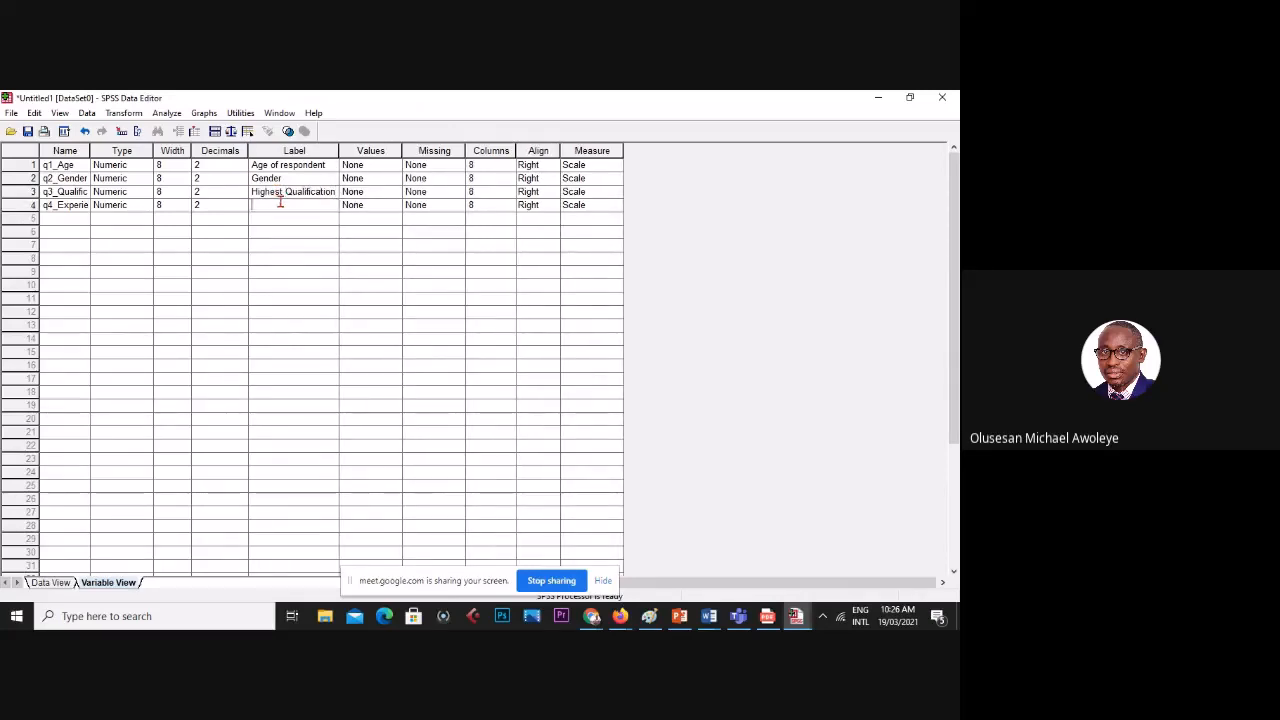
text(Internet Experience)
key(Tab)
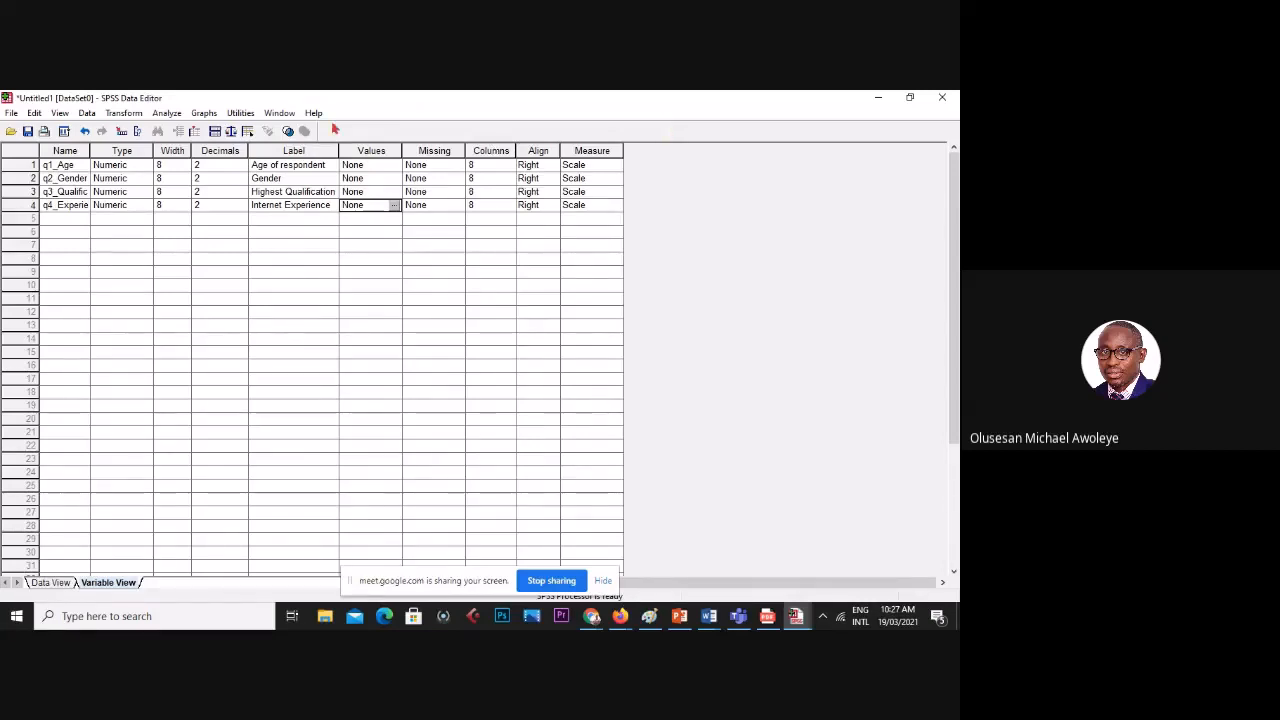
- Set the number of decimals for the q1_Age variable to 0
click(70, 168)
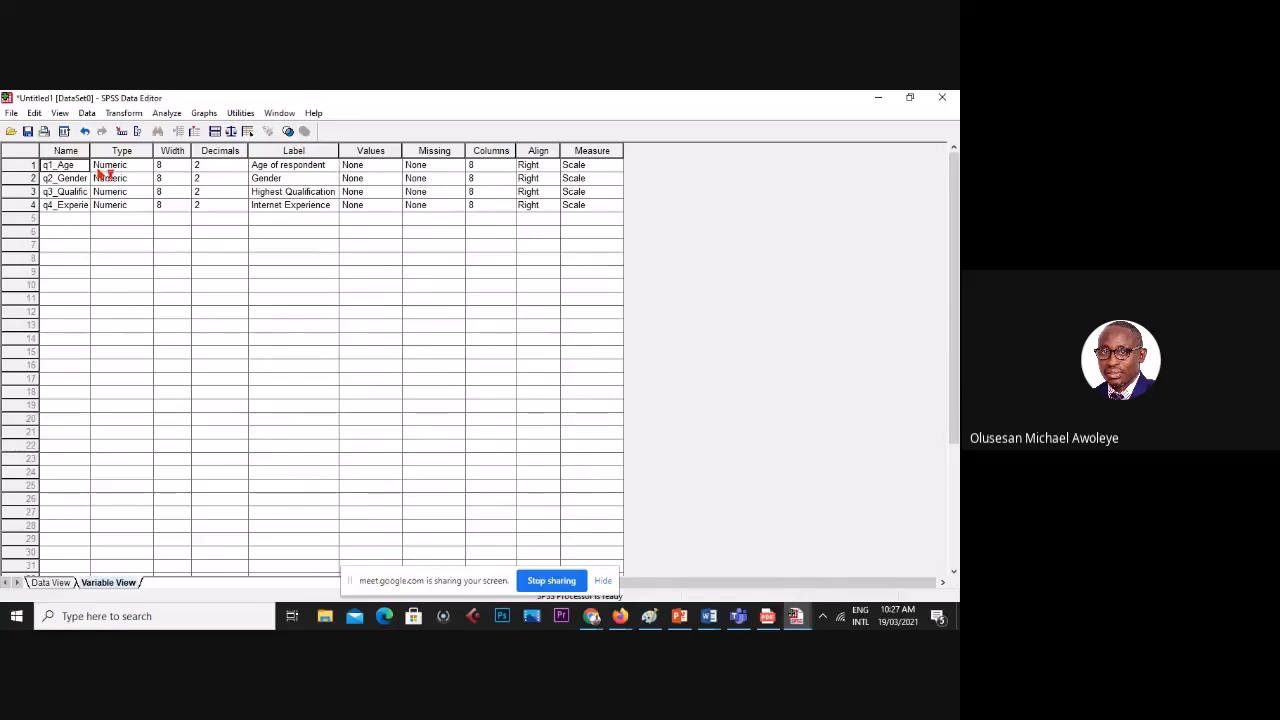
click(139, 167)
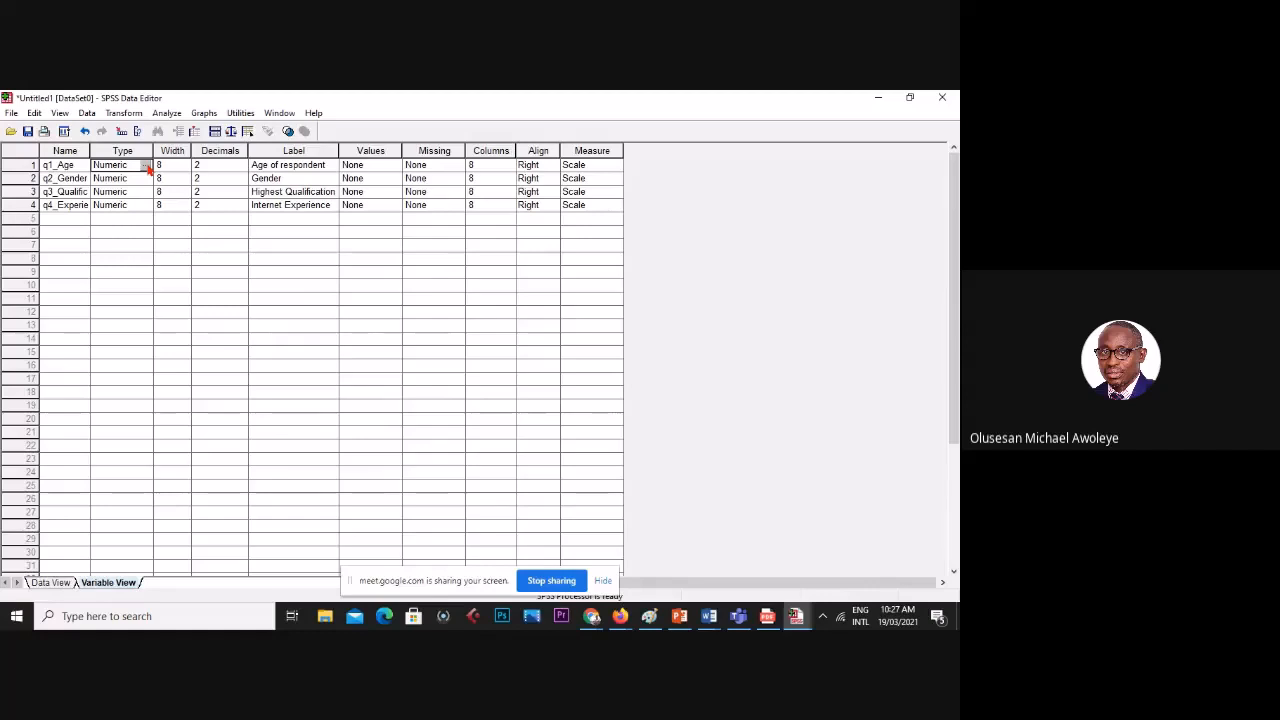
click(179, 168)
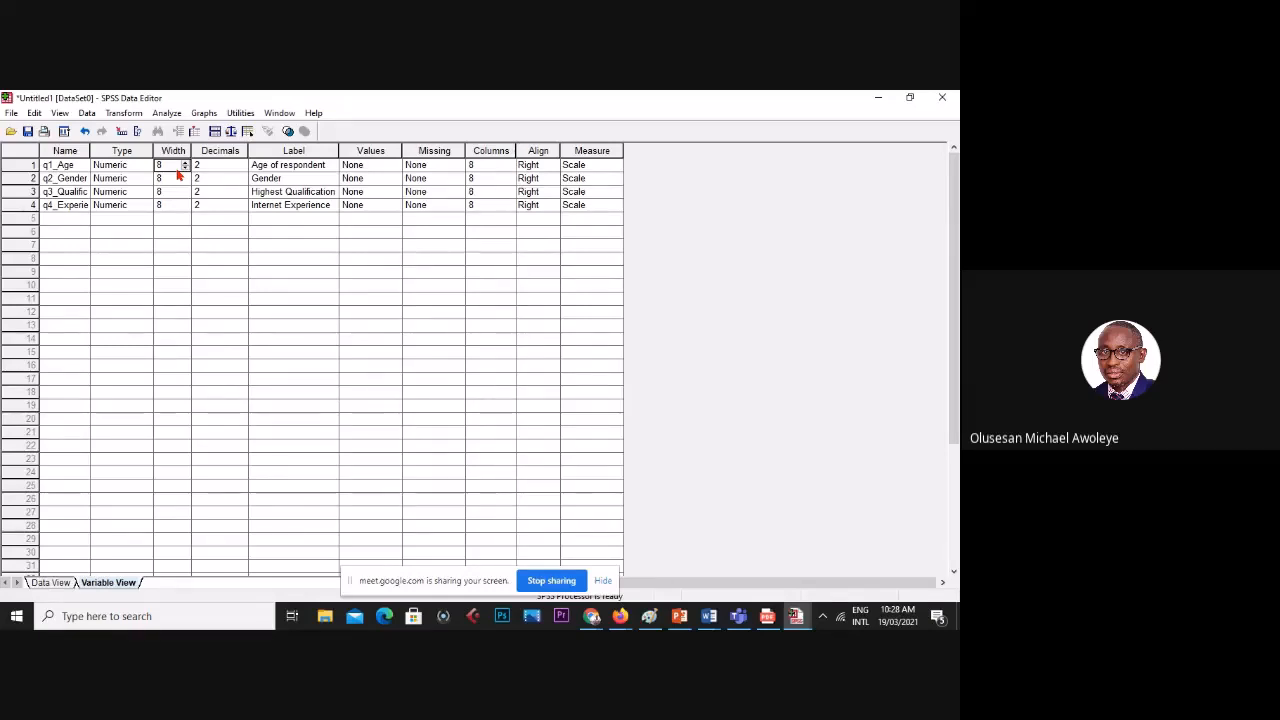
click(236, 168)
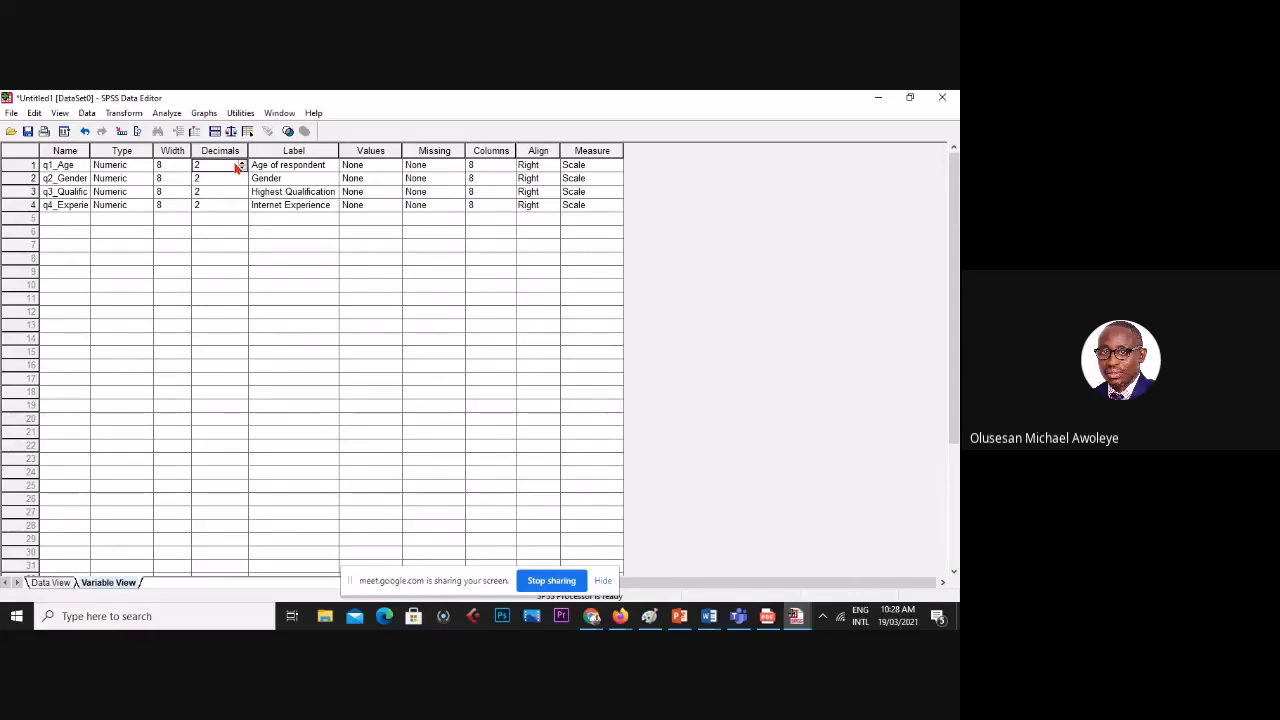
click(241, 168)
click(241, 168)
click(311, 170)
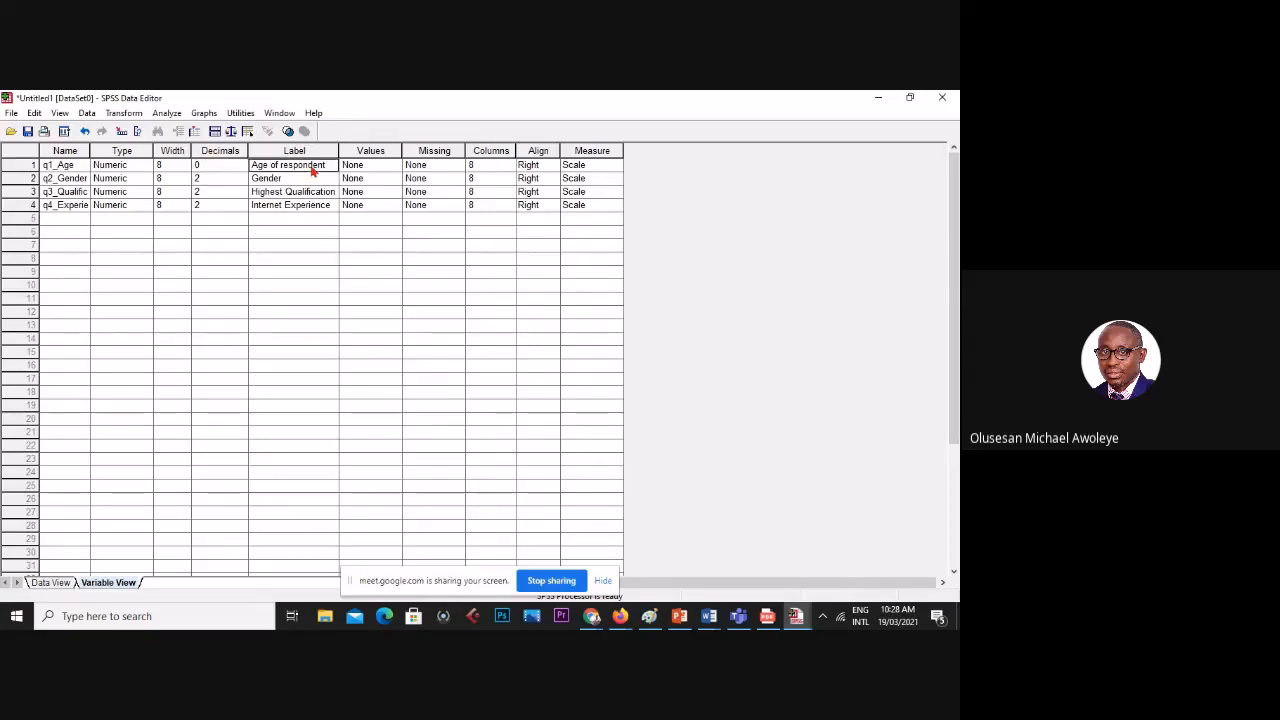
- Choose Scale as the measurement level of the q1_Age variable
click(378, 166)
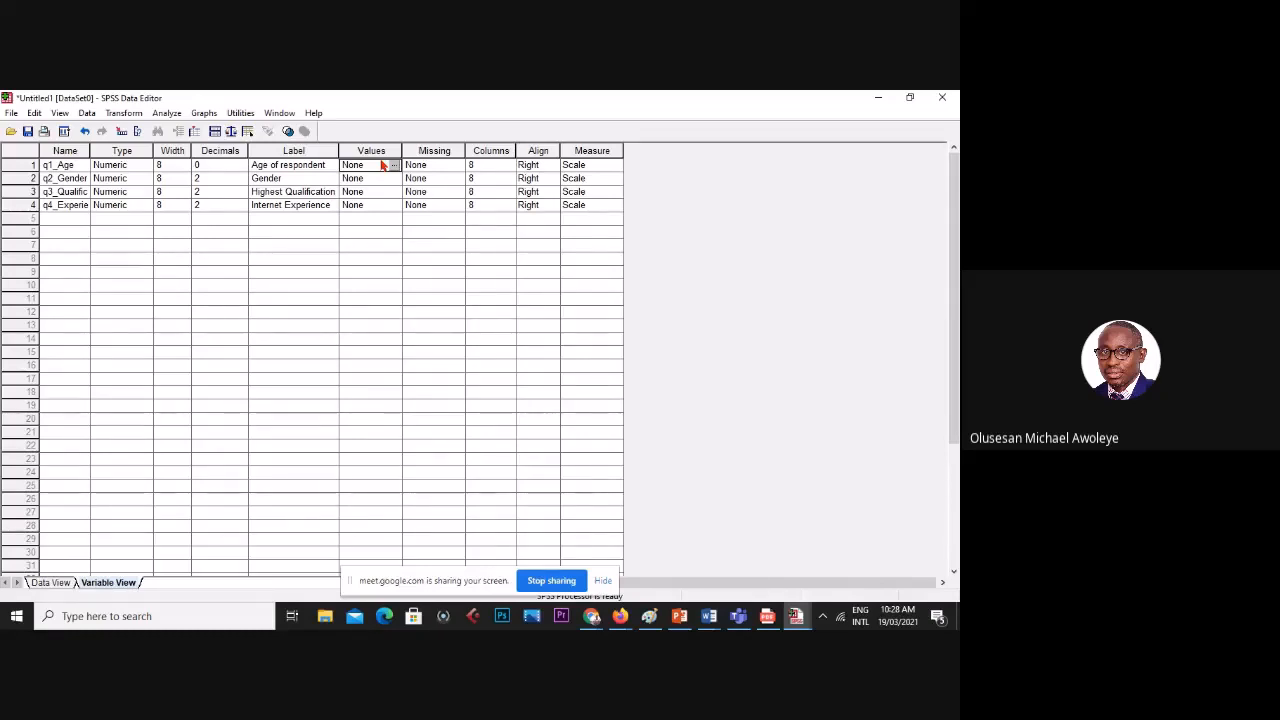
click(451, 166)
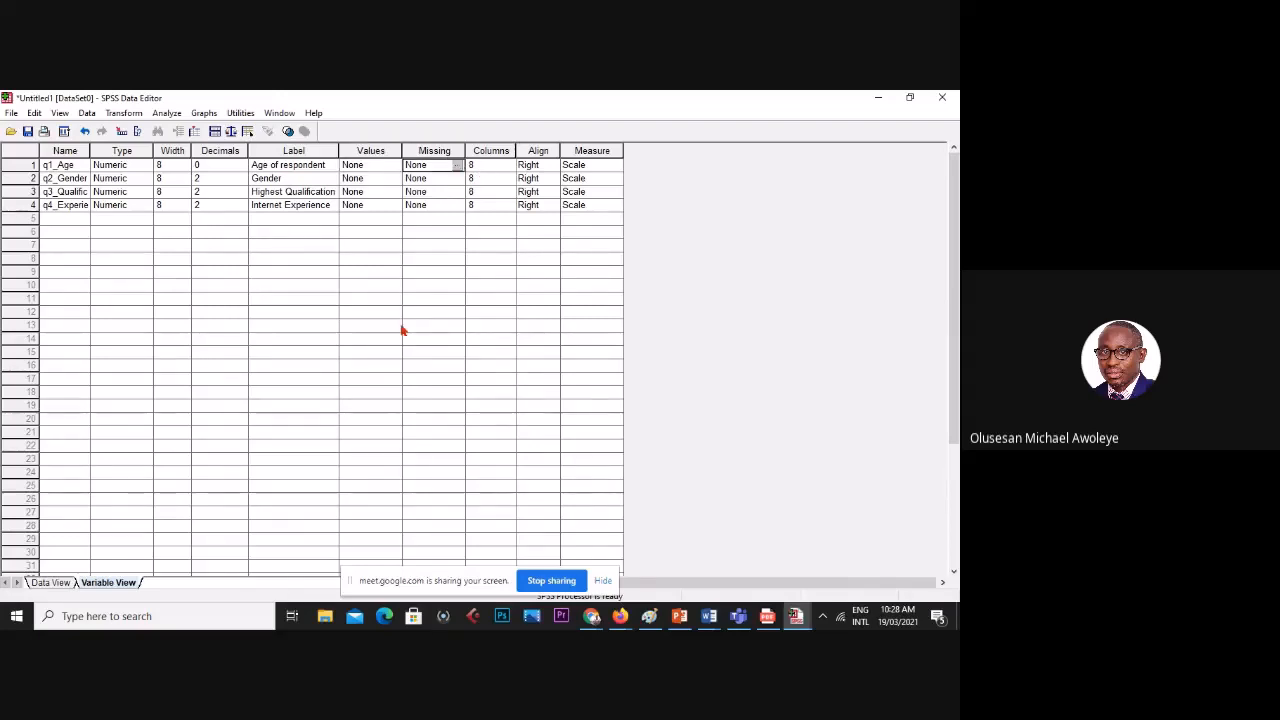
click(603, 165)
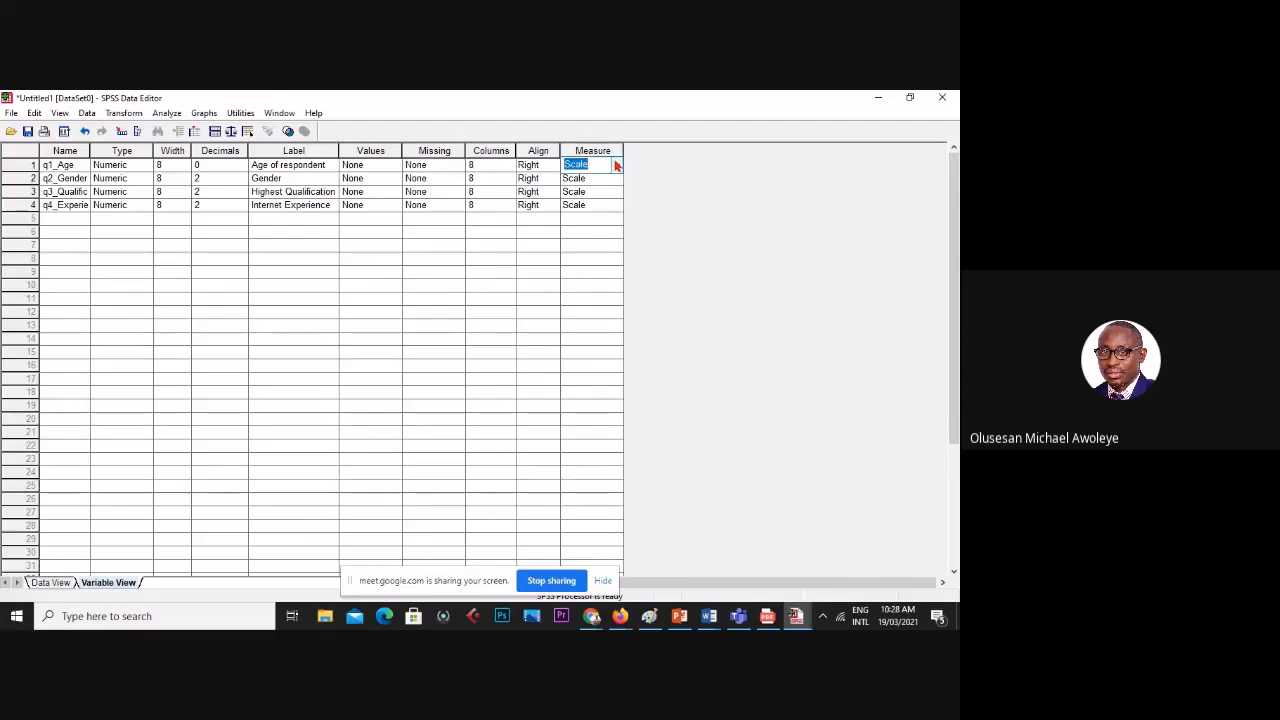
click(616, 166)
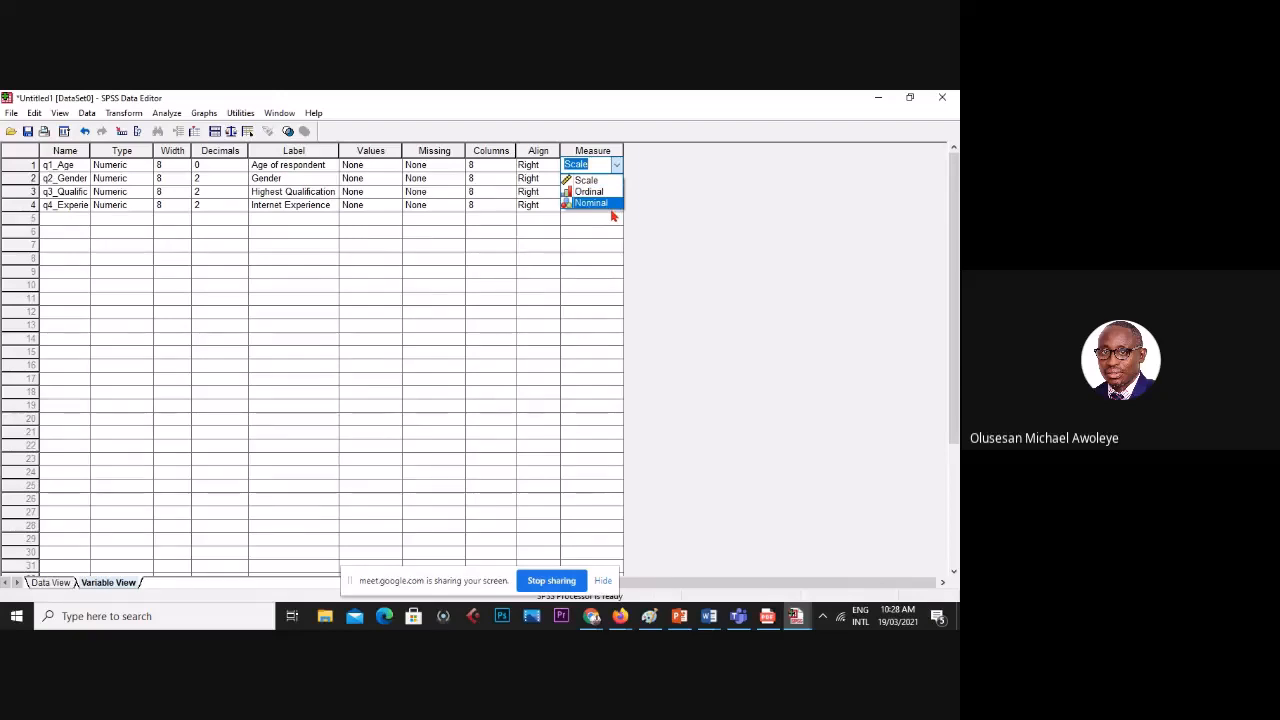
click(603, 183)
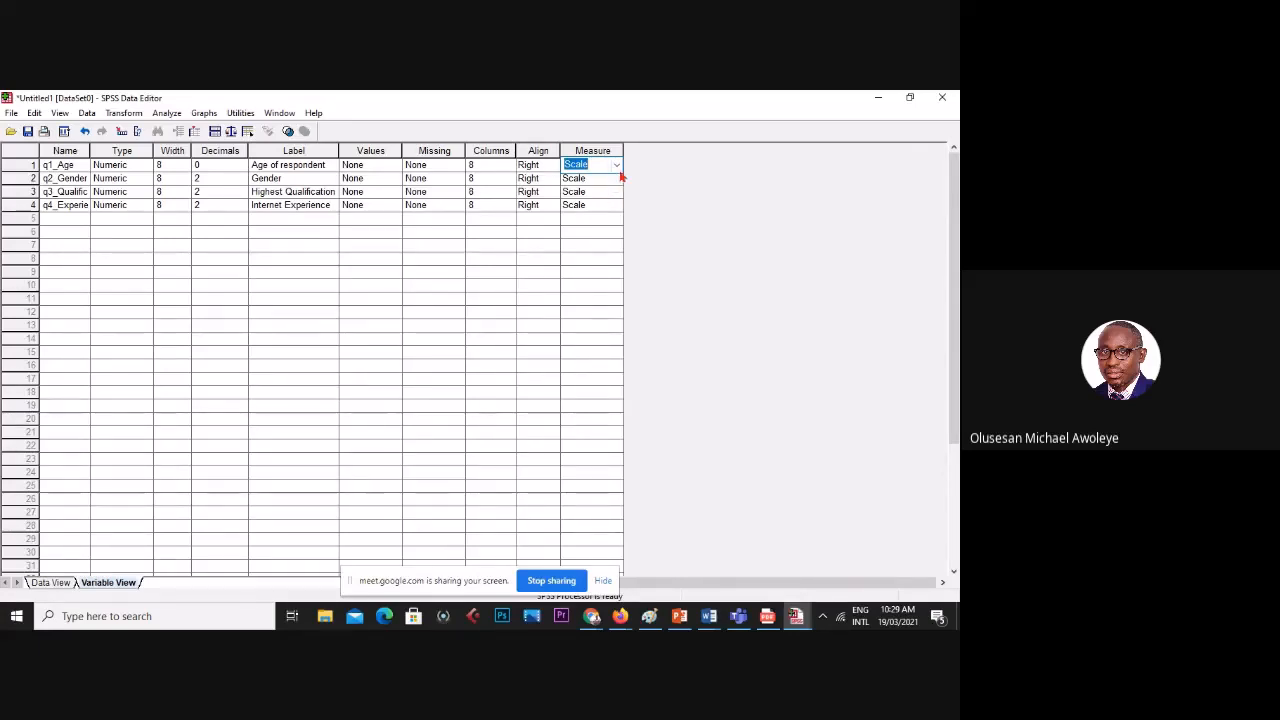
click(617, 165)
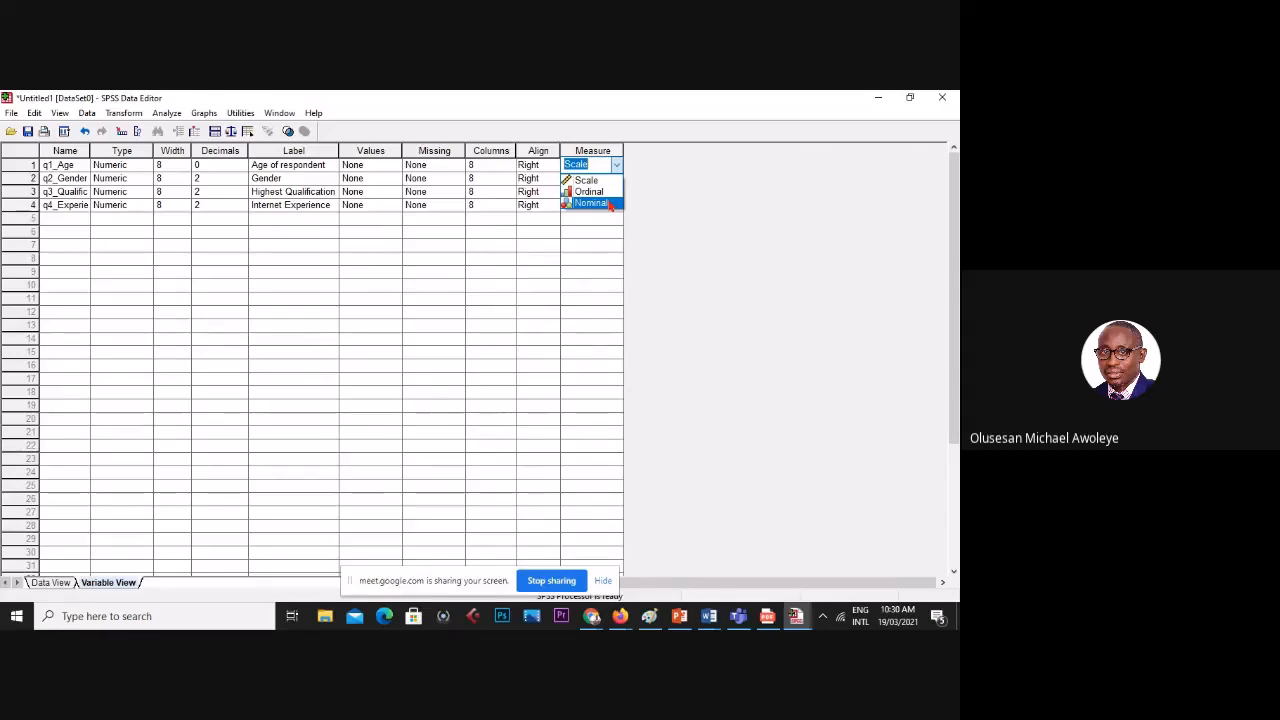
click(307, 291)
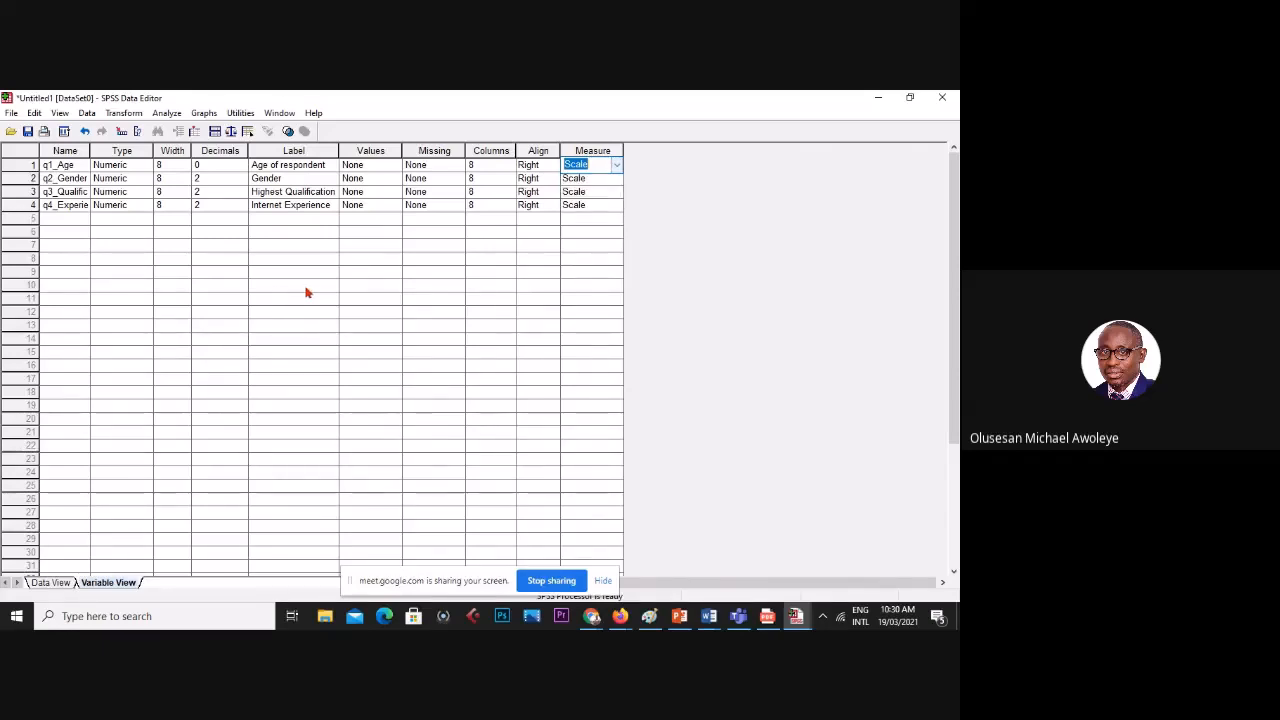
- Start the value labels of the q2_Gender variable by adding value 1 as "Male"
click(62, 178)
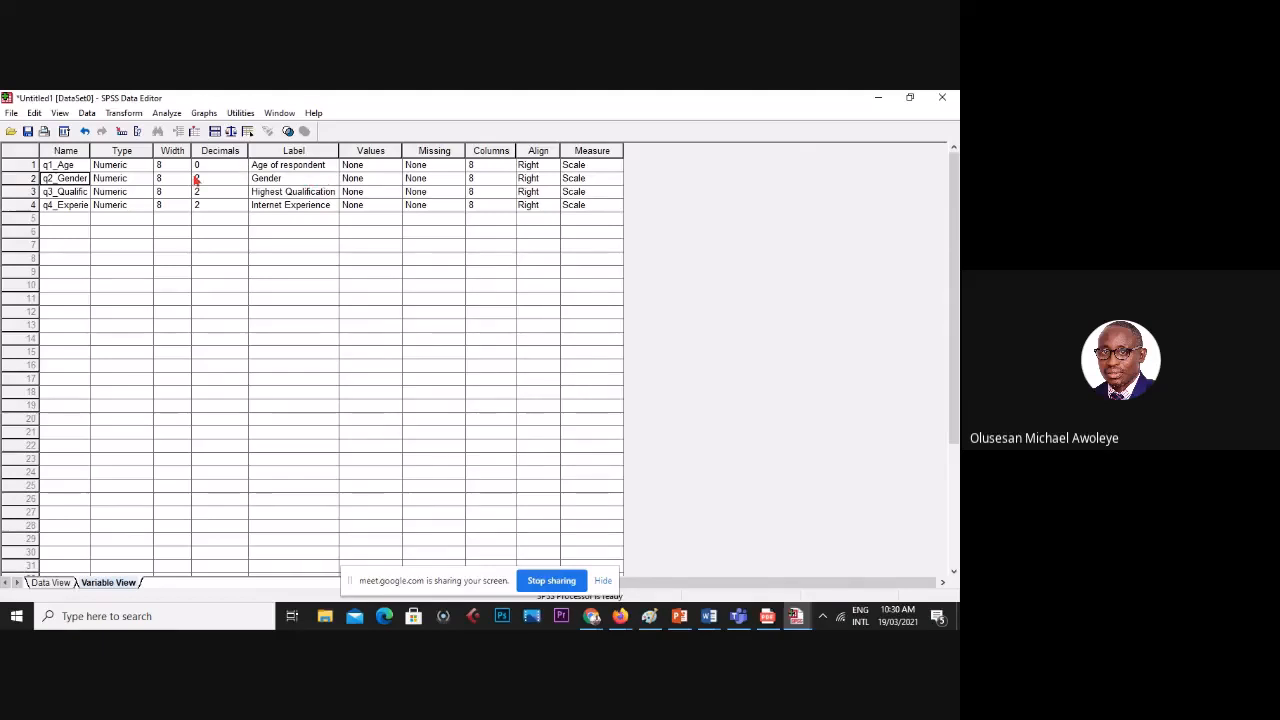
click(393, 178)
click(395, 178)
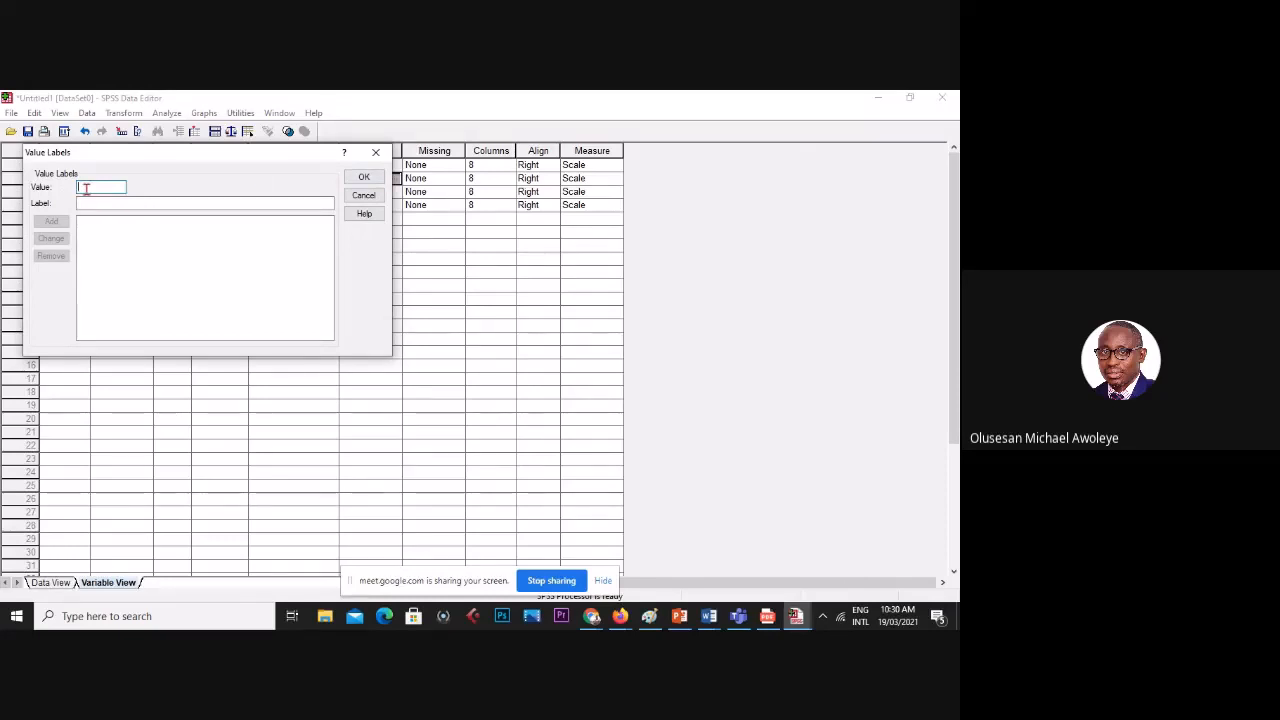
text(1)
click(89, 204)
text(Male)
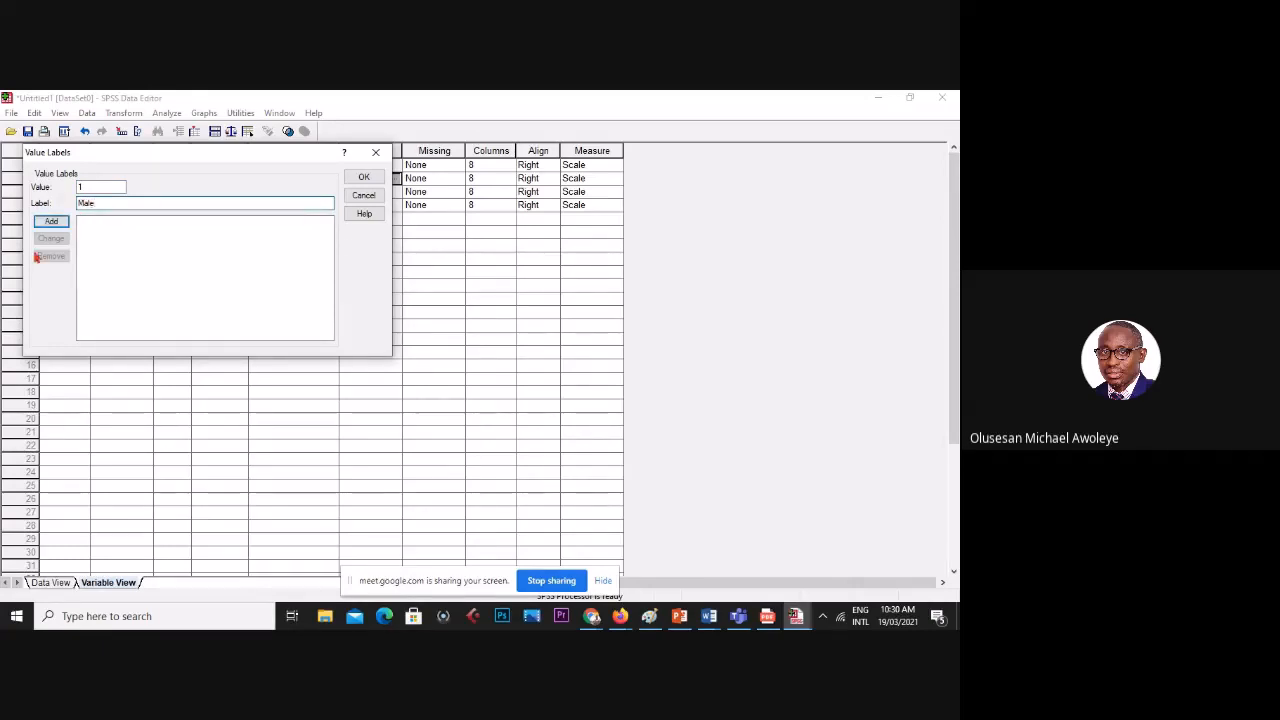
click(51, 221)
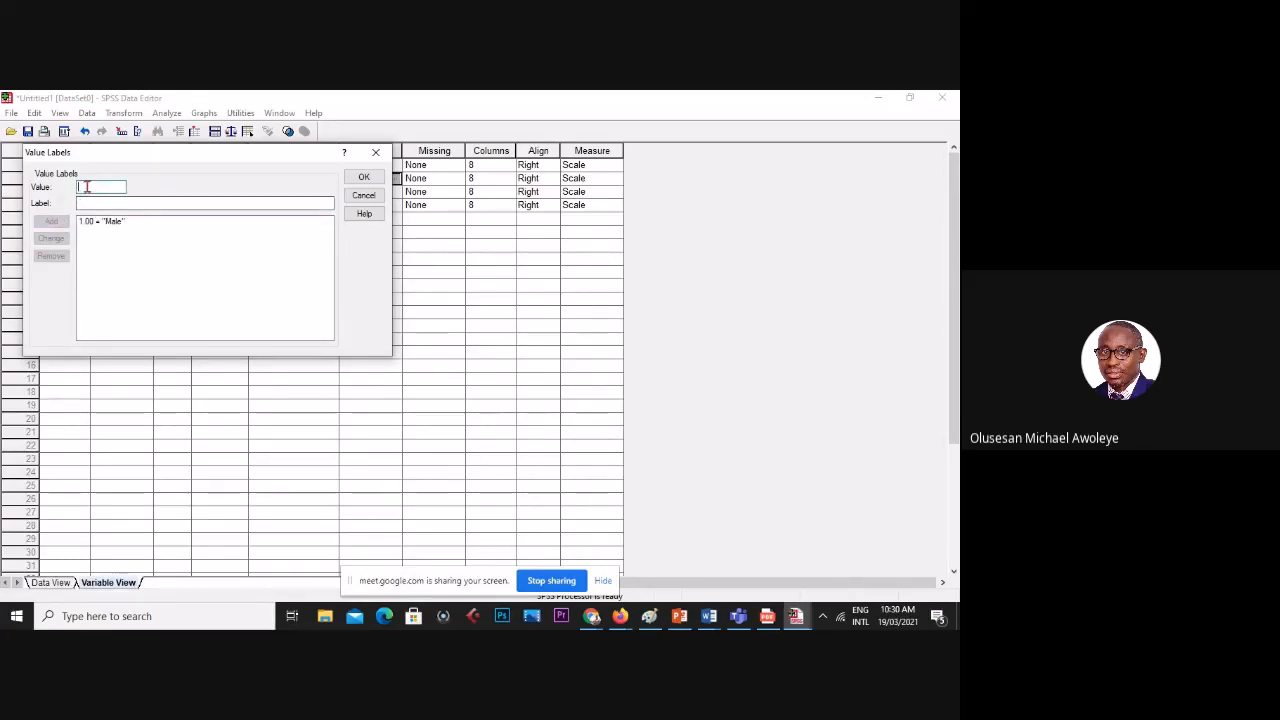
- Add value 0 as "Female" for the gender variable and apply its value labels
text(0)
click(89, 199)
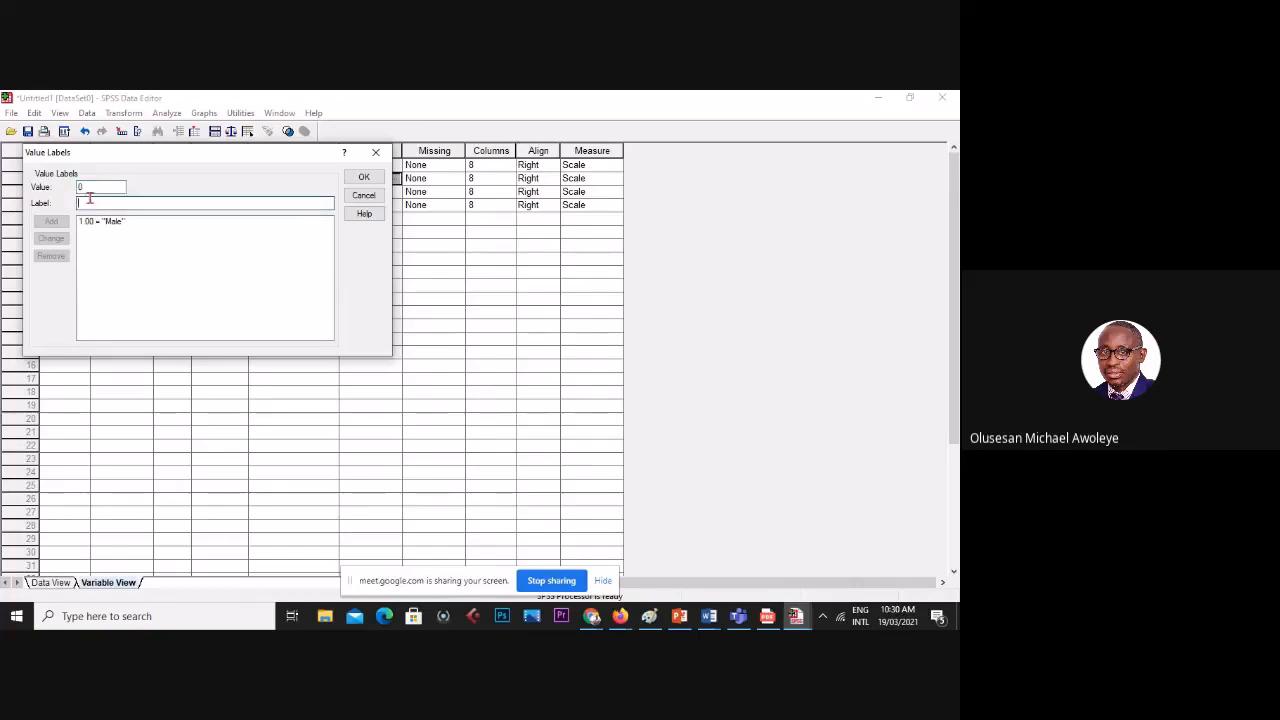
text(Female)
click(51, 221)
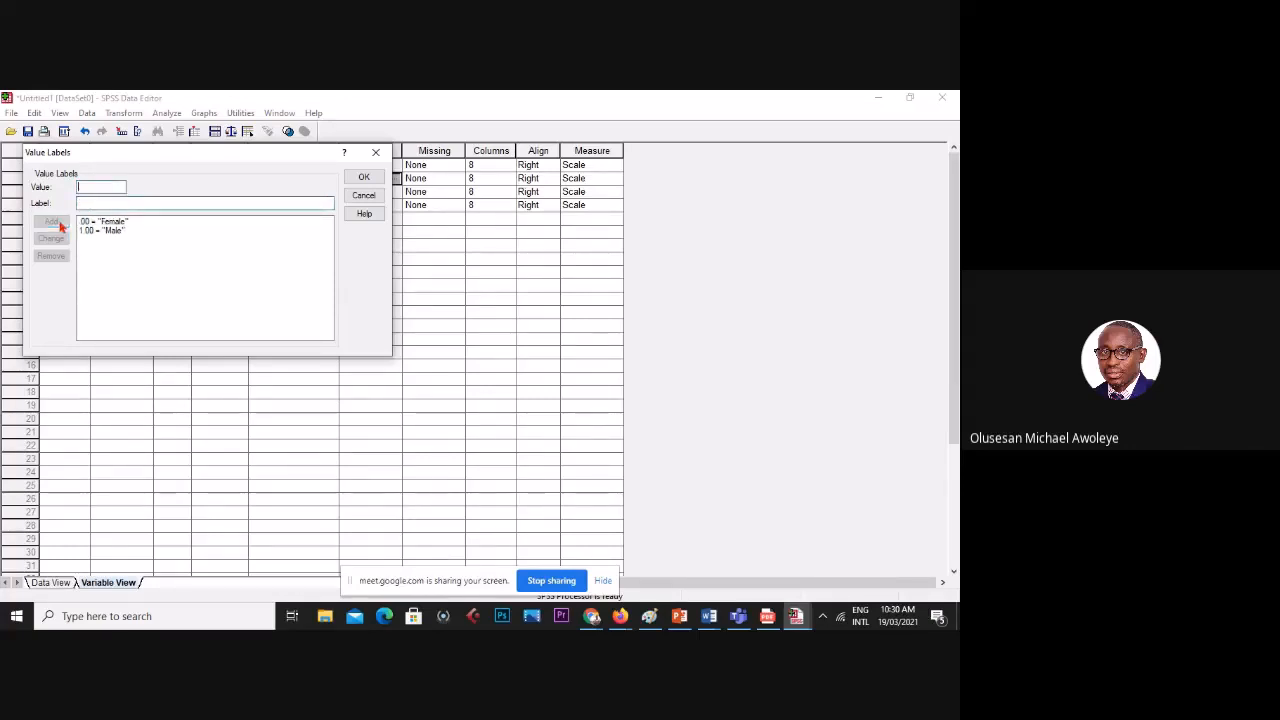
click(364, 177)
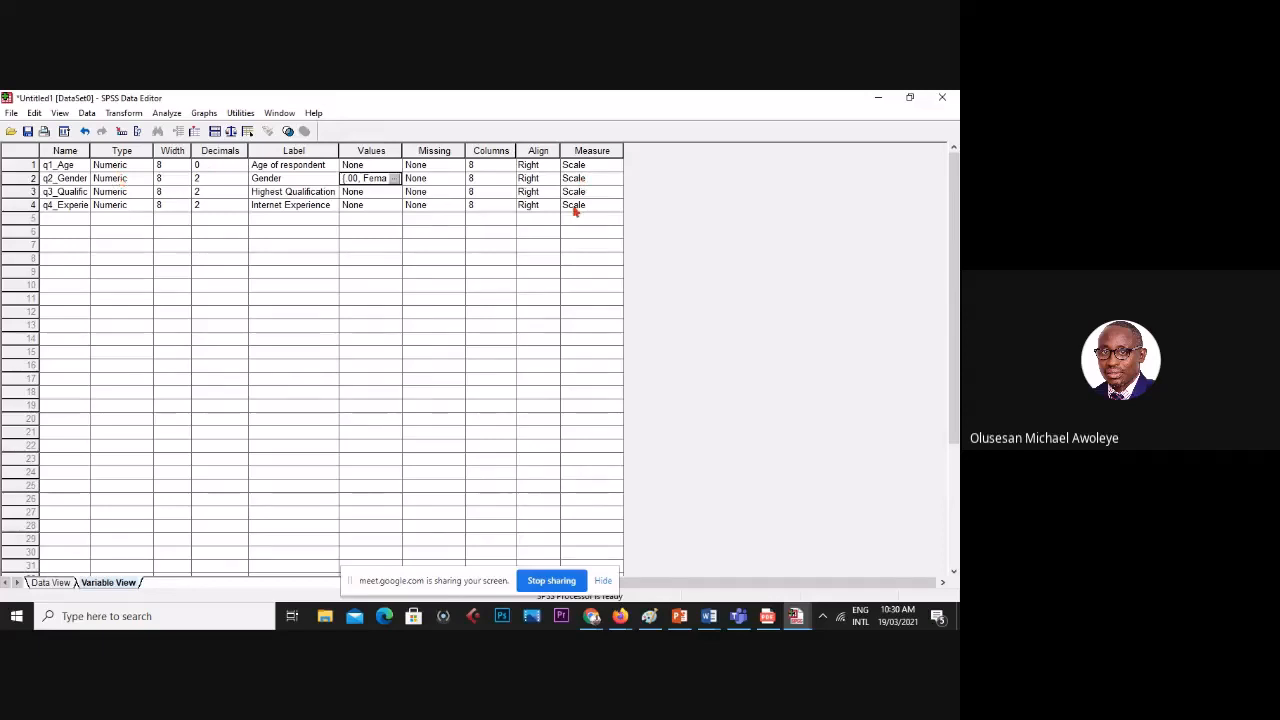
- Set the measurement level of the q2_Gender variable to Nominal
click(603, 178)
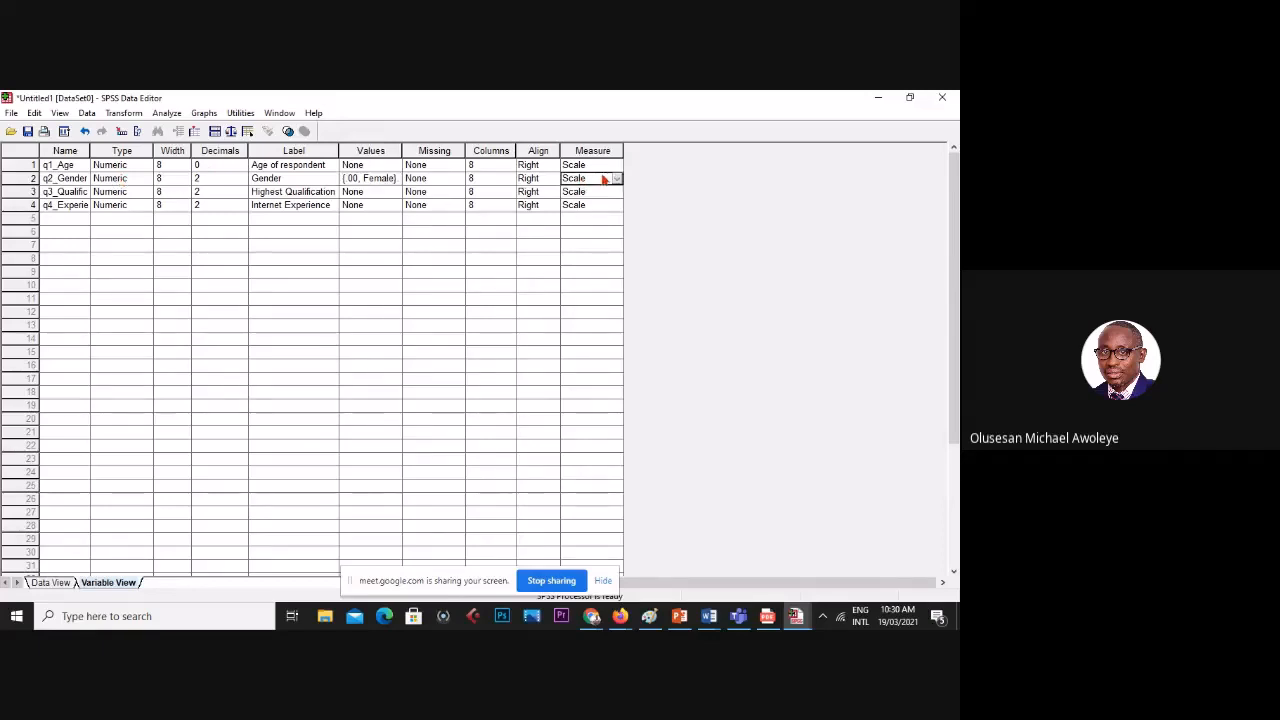
click(619, 179)
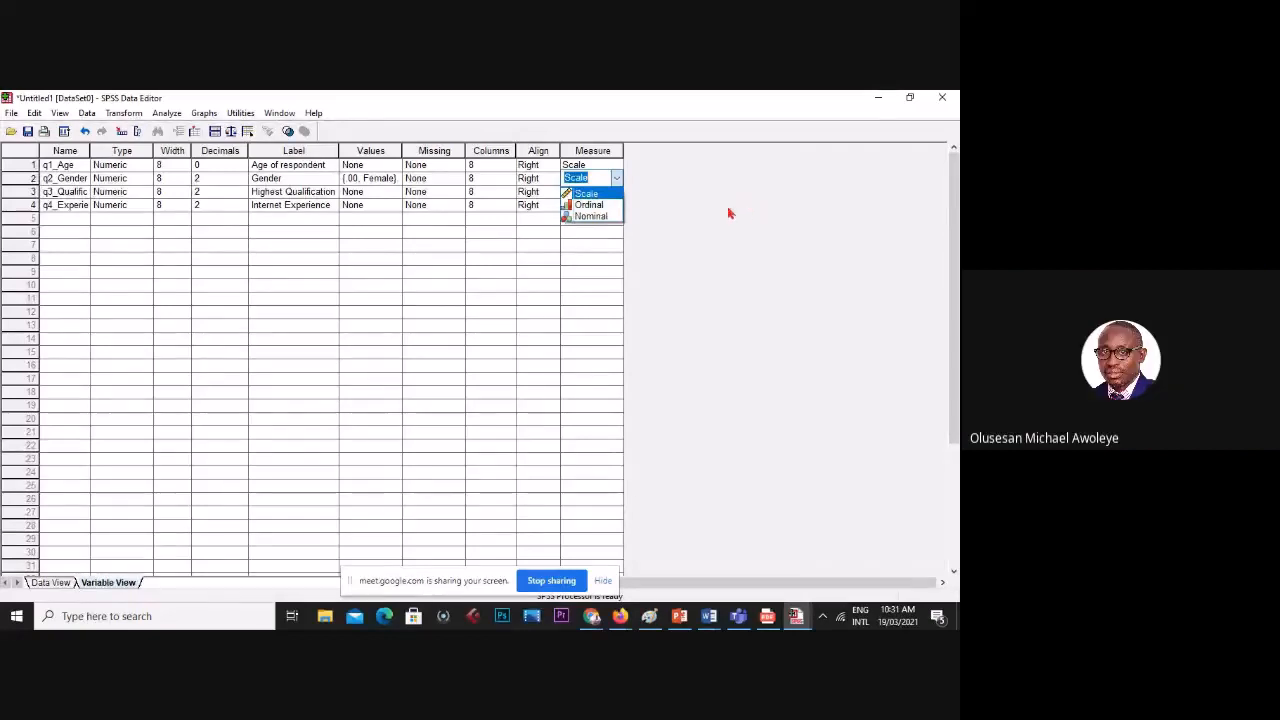
click(598, 217)
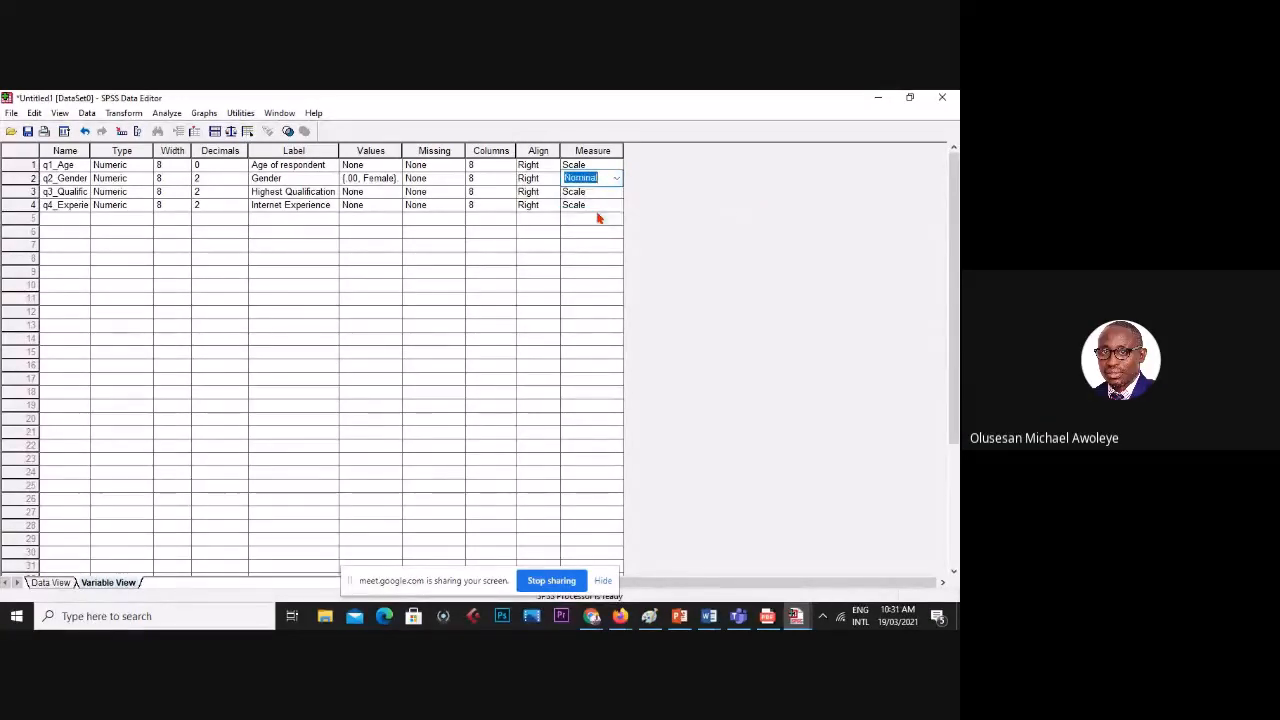
- Start the value labels of the Highest Qualification variable by adding value 5 as "PhD"
click(79, 192)
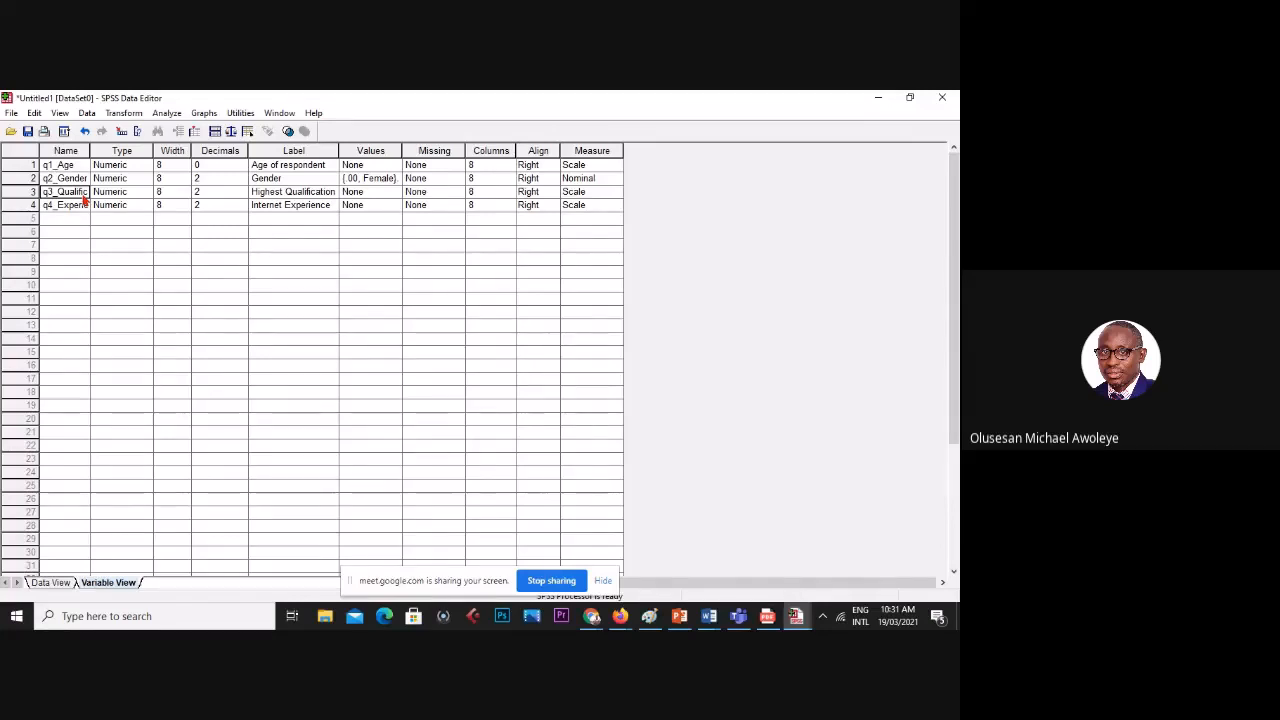
click(300, 192)
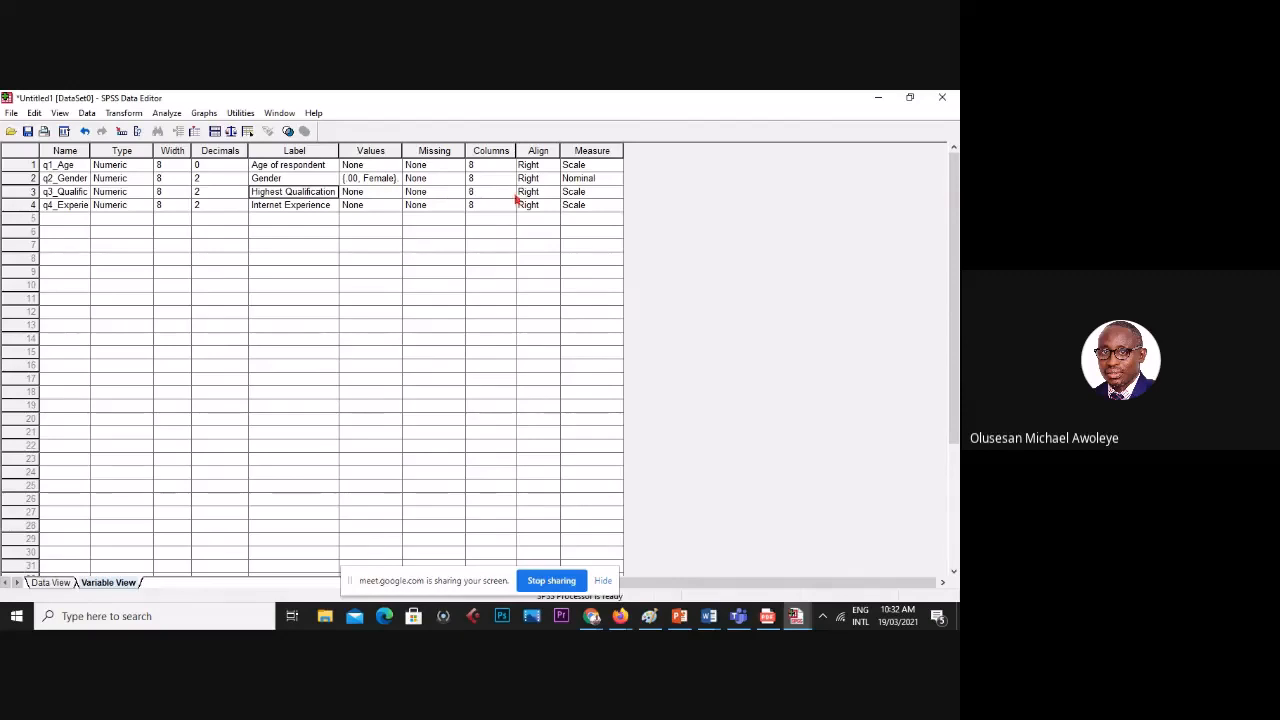
click(381, 180)
click(392, 192)
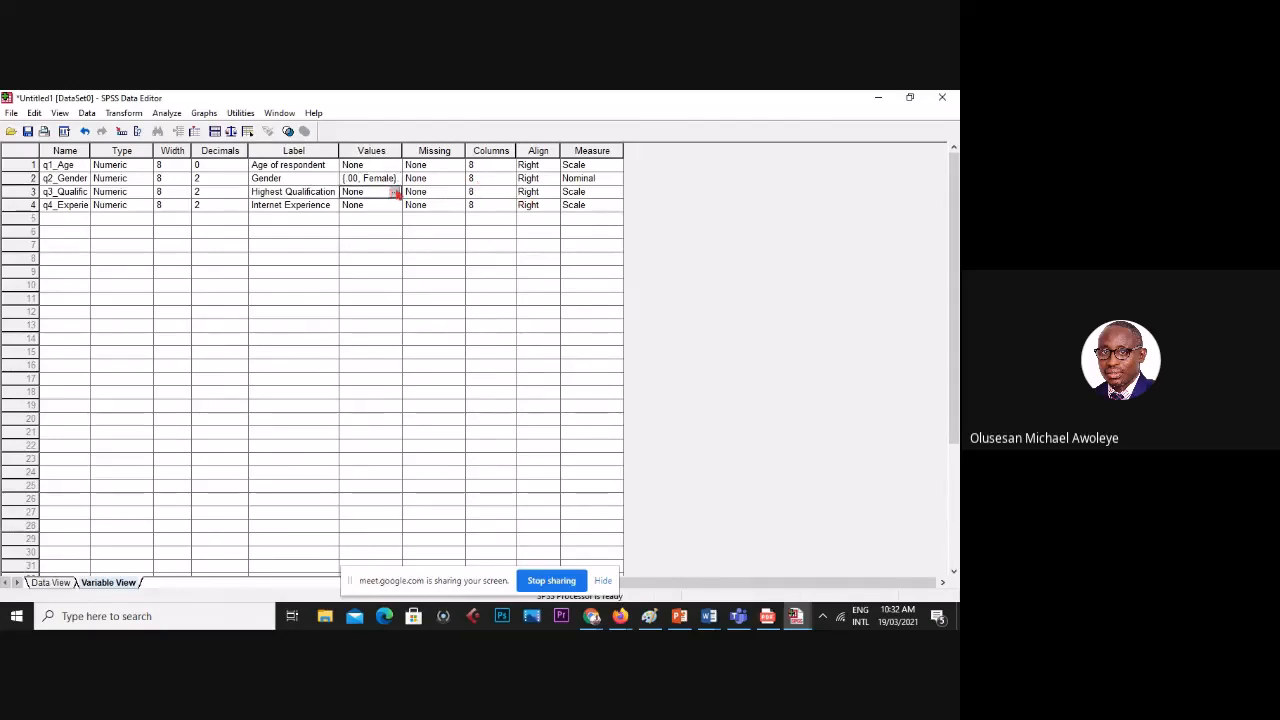
click(395, 192)
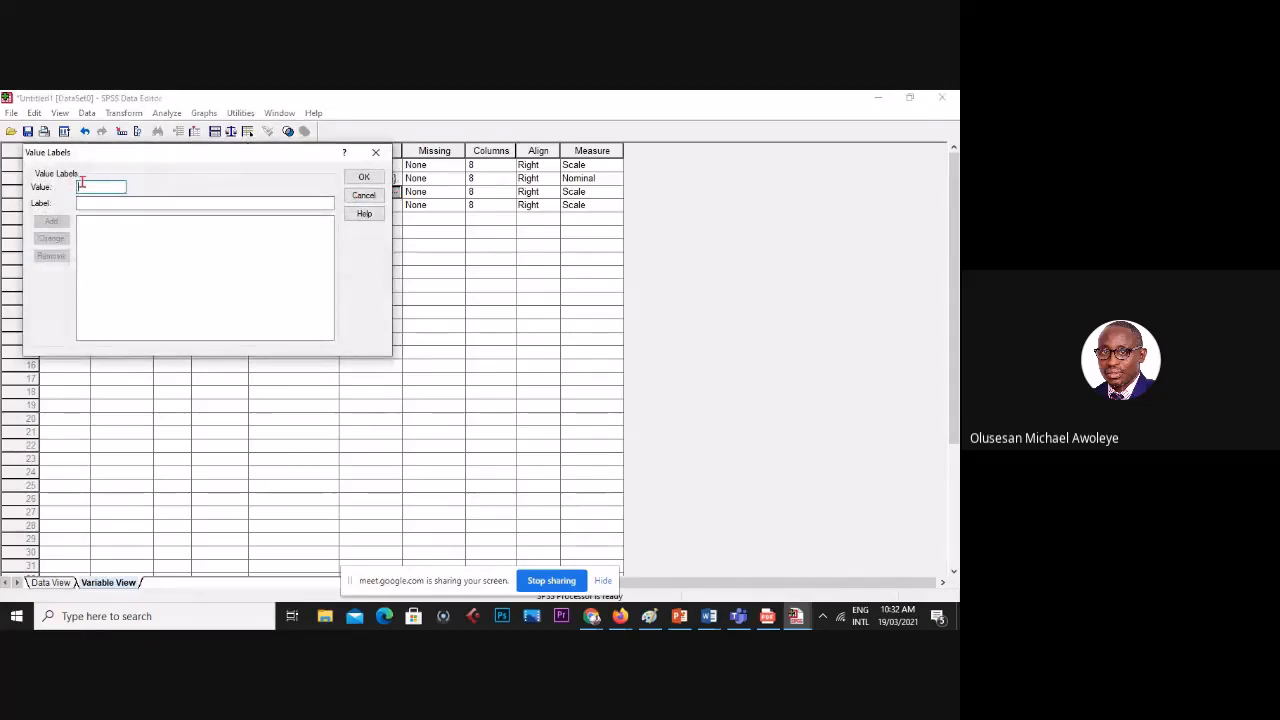
click(129, 204)
text(PhD)
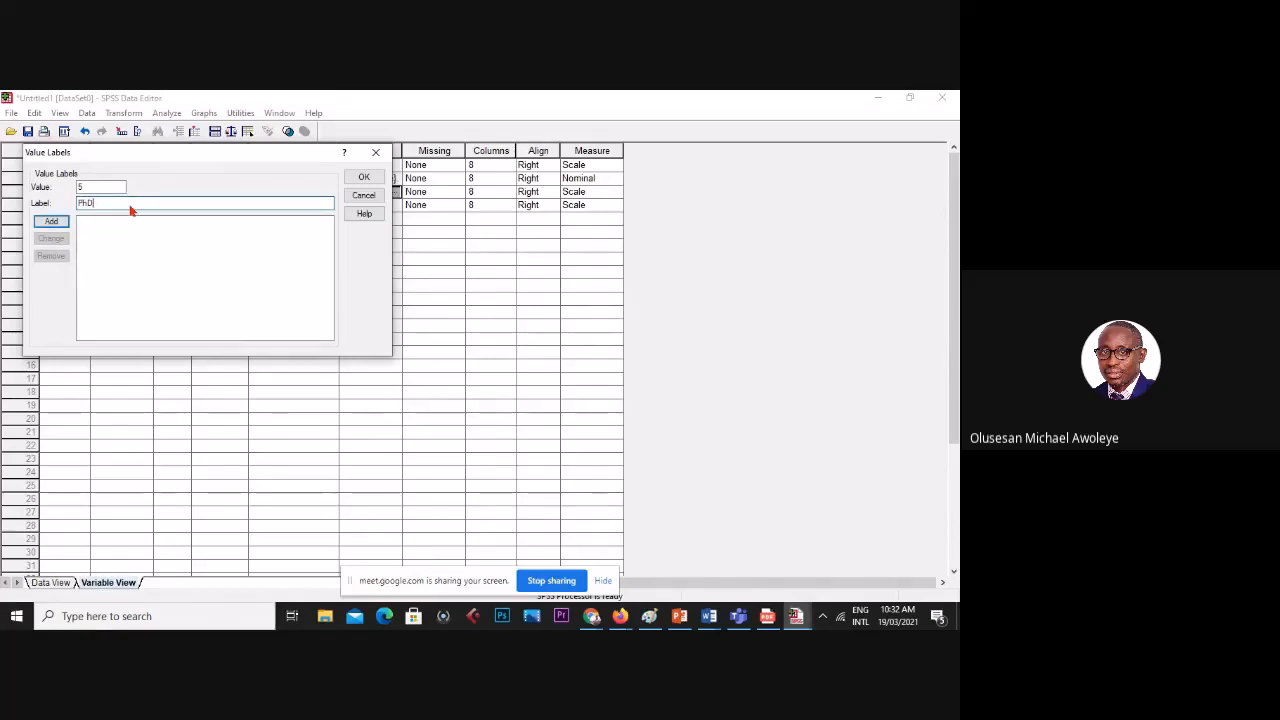
click(51, 221)
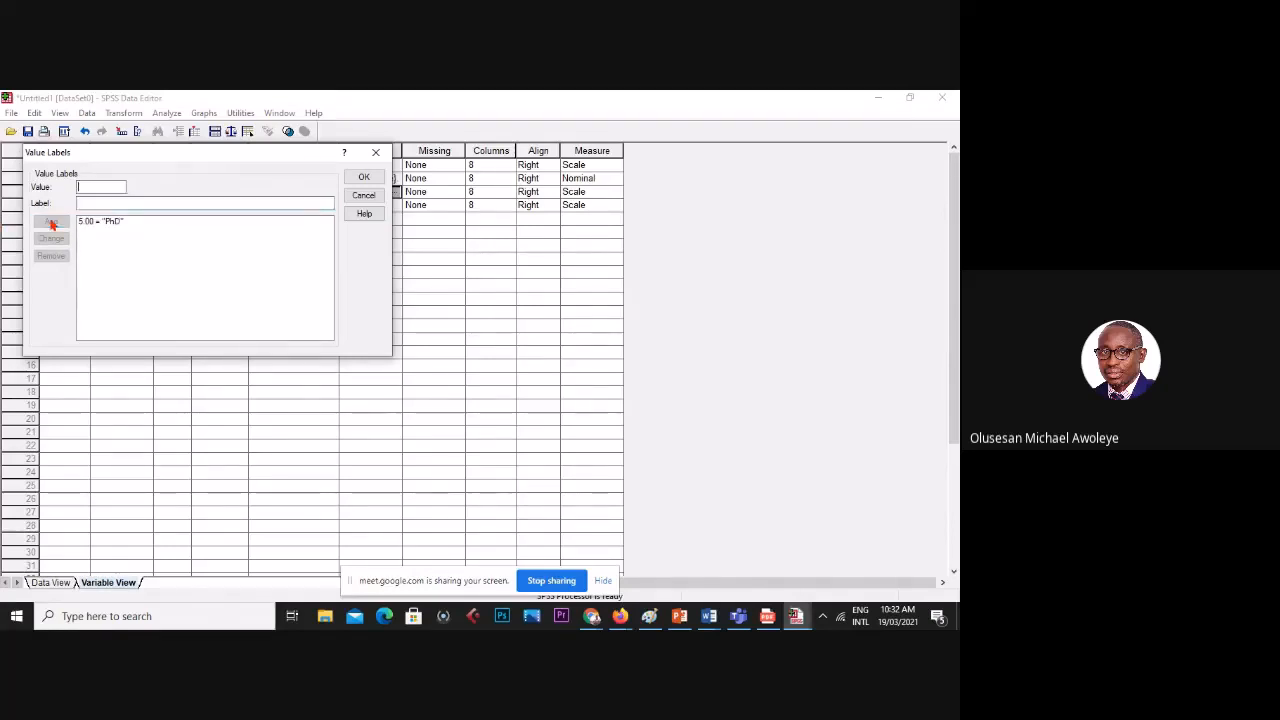
- Add the qualification value labels 4 for "Masters" and 3 for "Degree"
text(4)
click(98, 204)
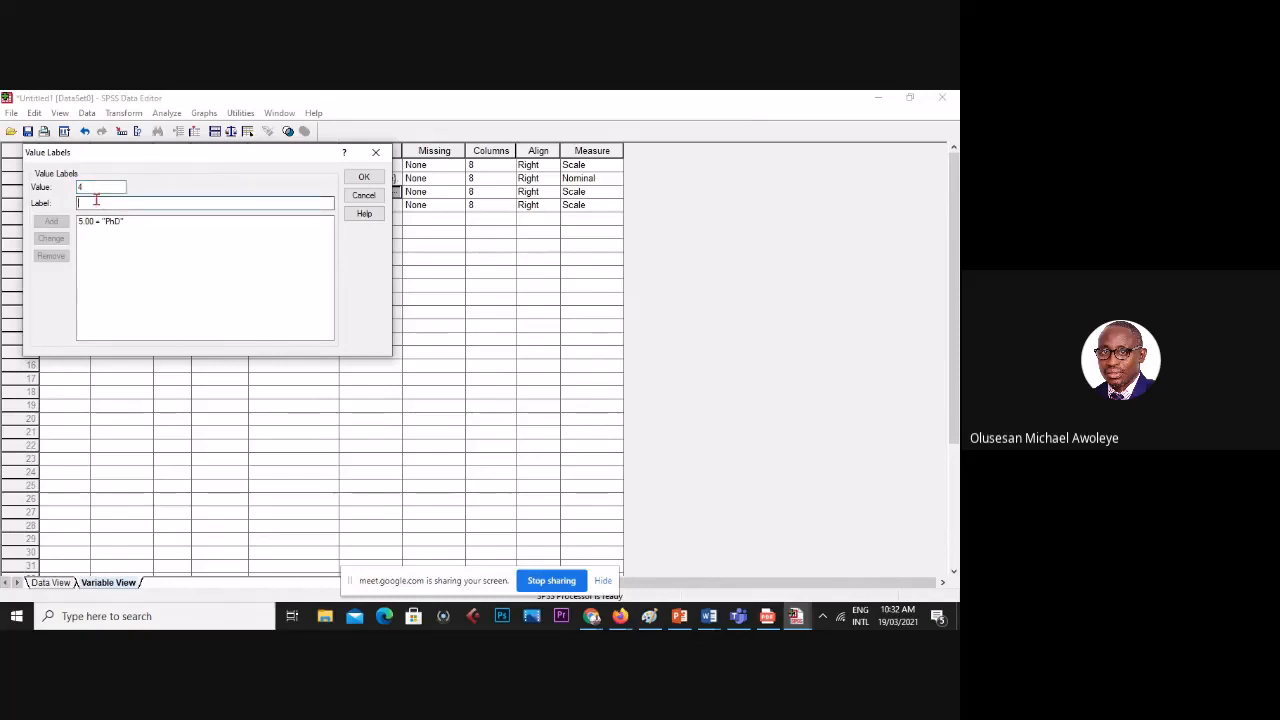
text(Maste)
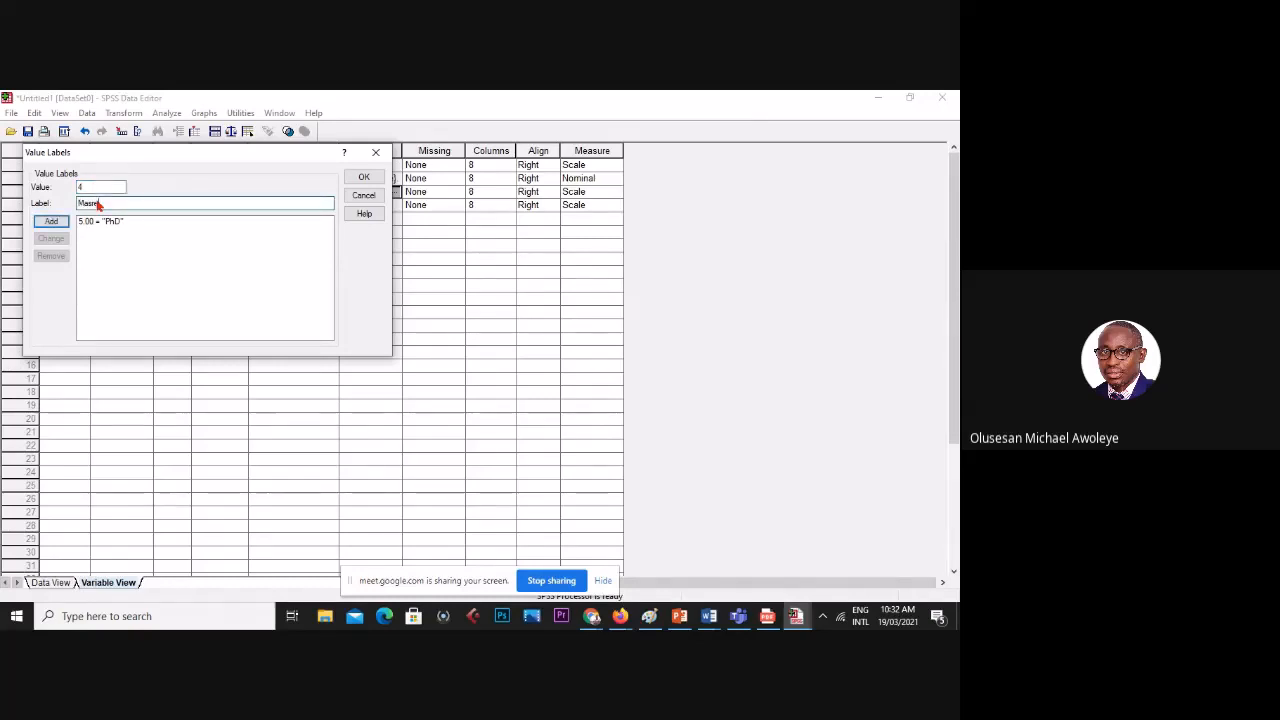
text(rs)
click(60, 222)
text(3)
click(93, 201)
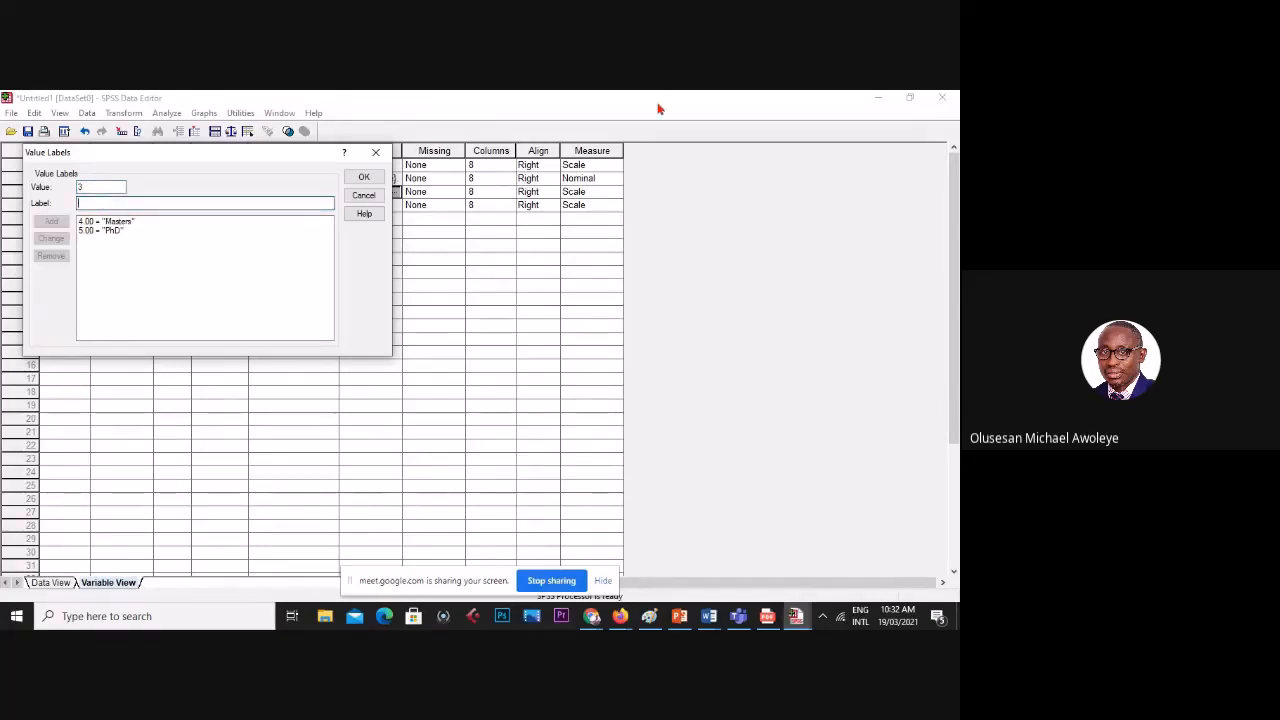
text(Degree)
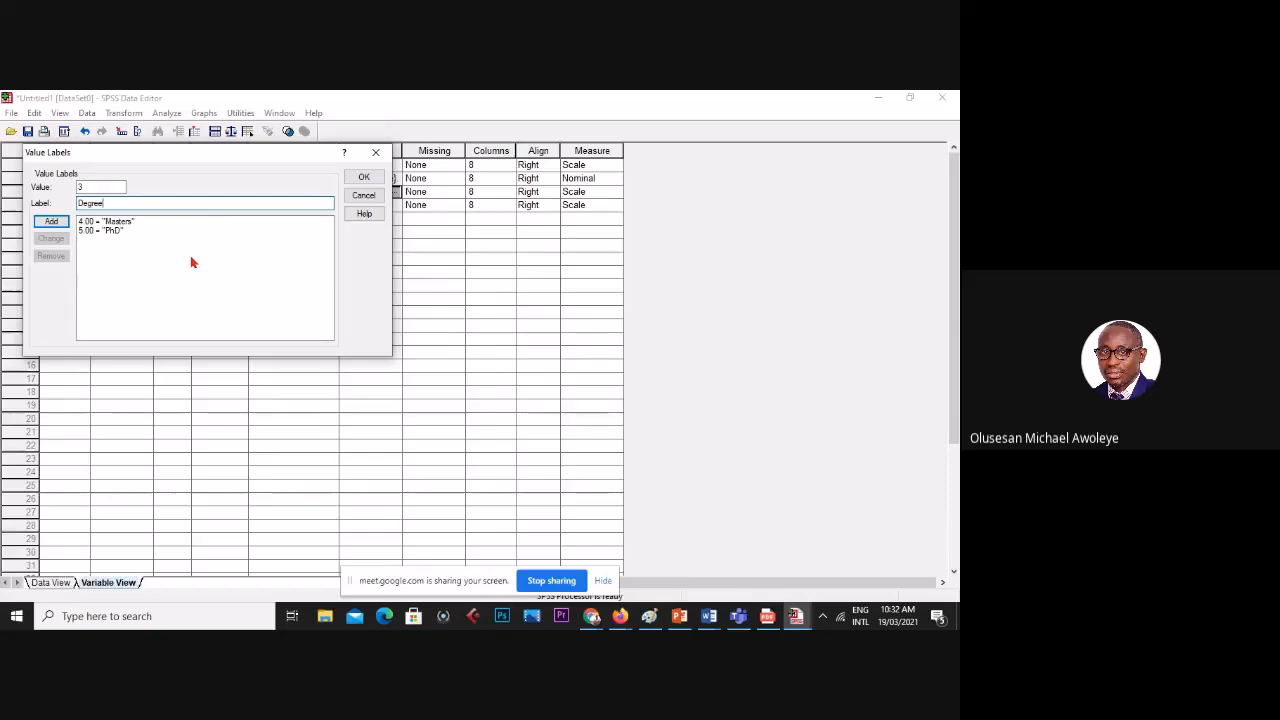
key(Return)
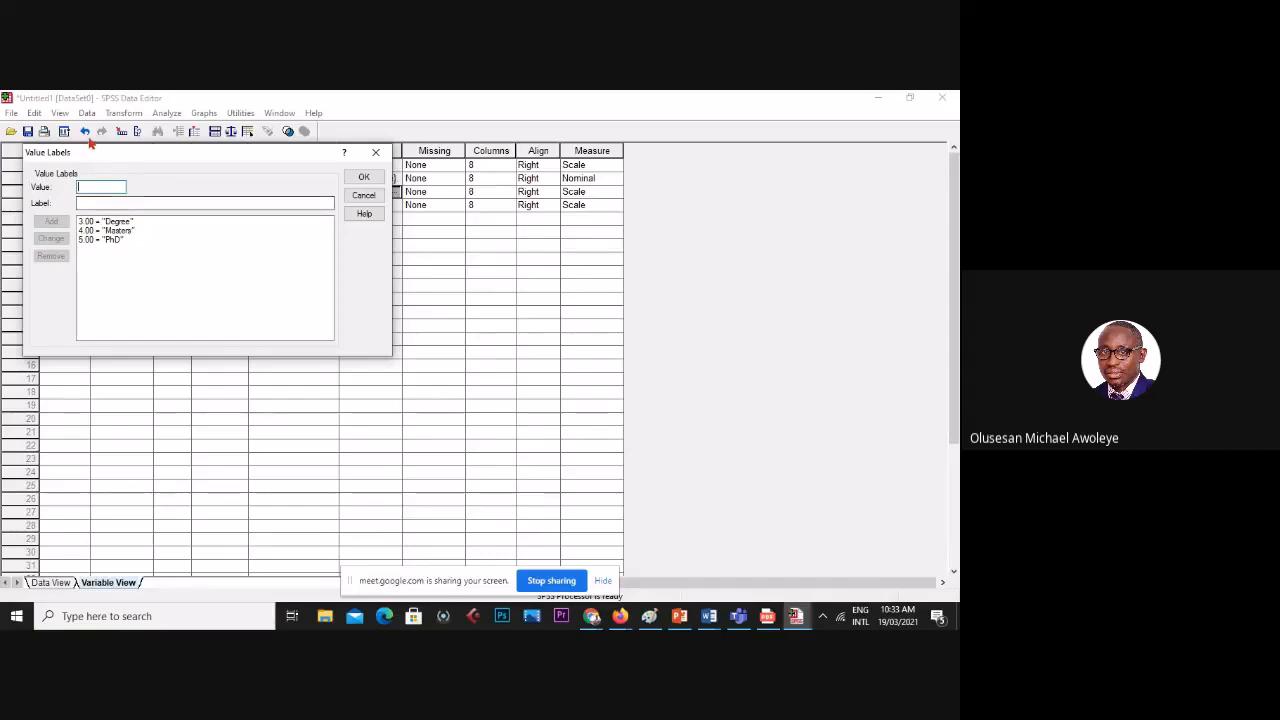
- Add the qualification value labels 2 for "Diploma" and 1 for "Secondary"
text(2)
click(87, 202)
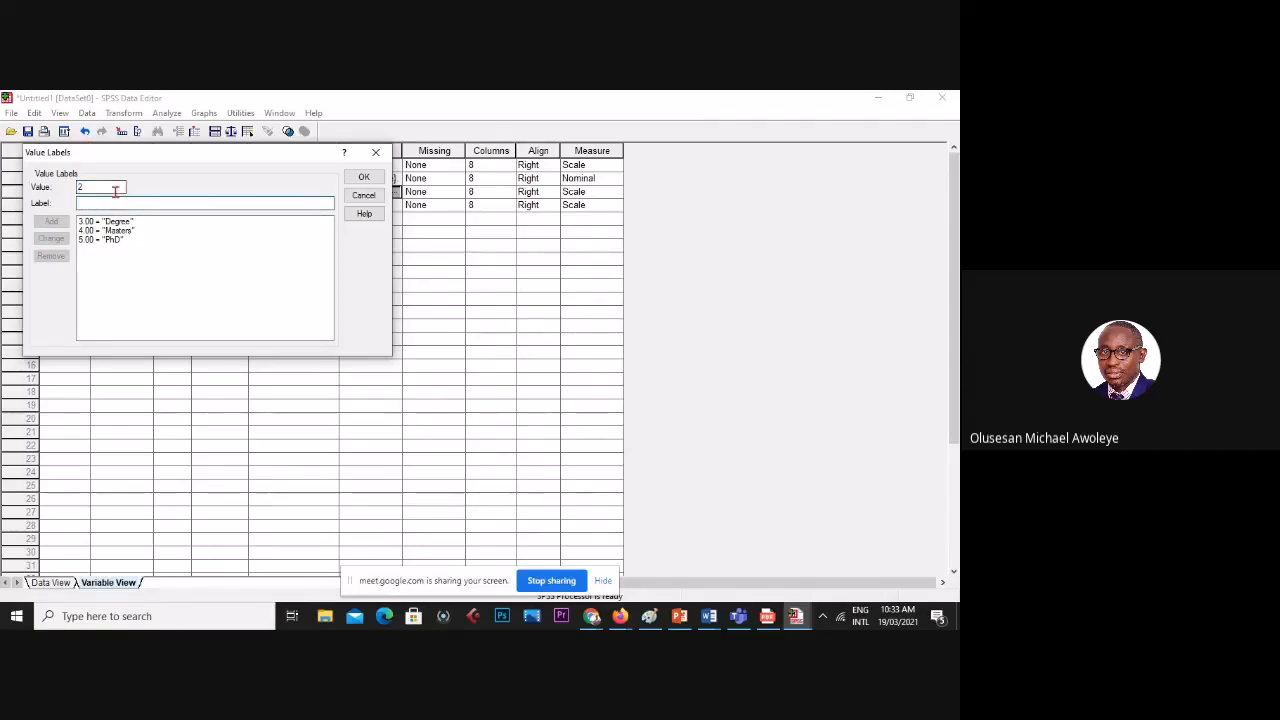
text(Diploma)
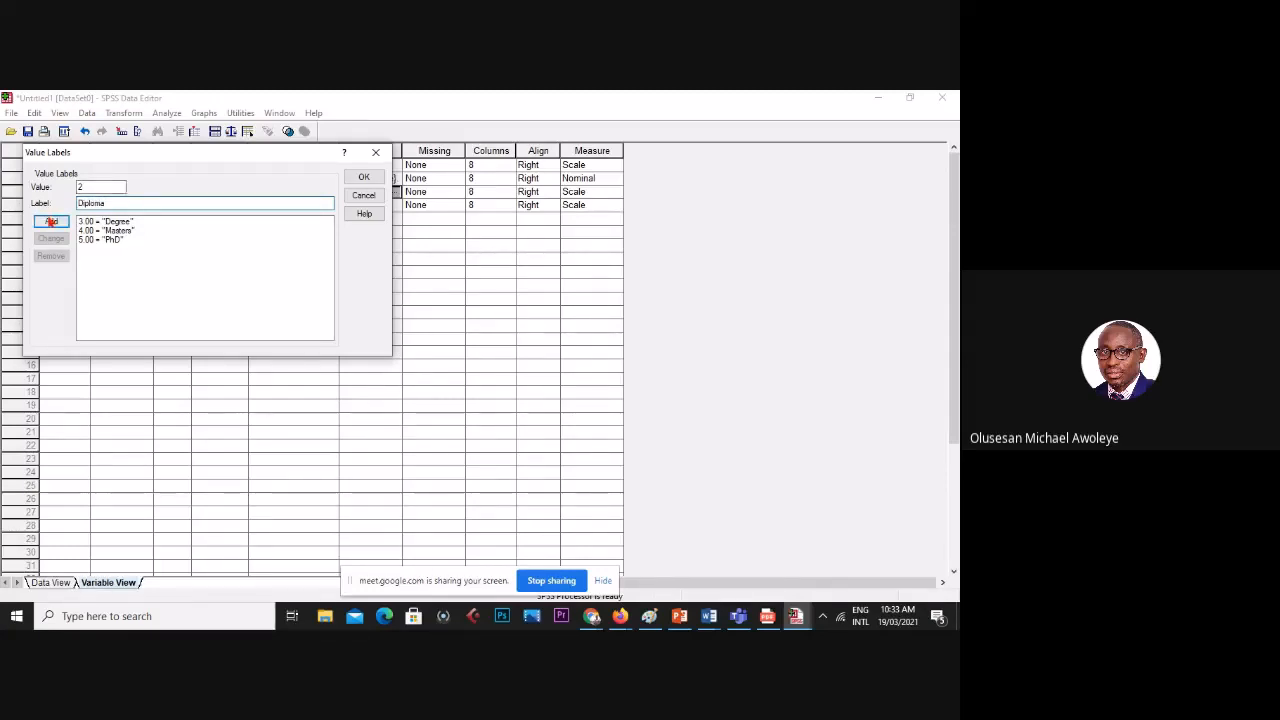
click(51, 222)
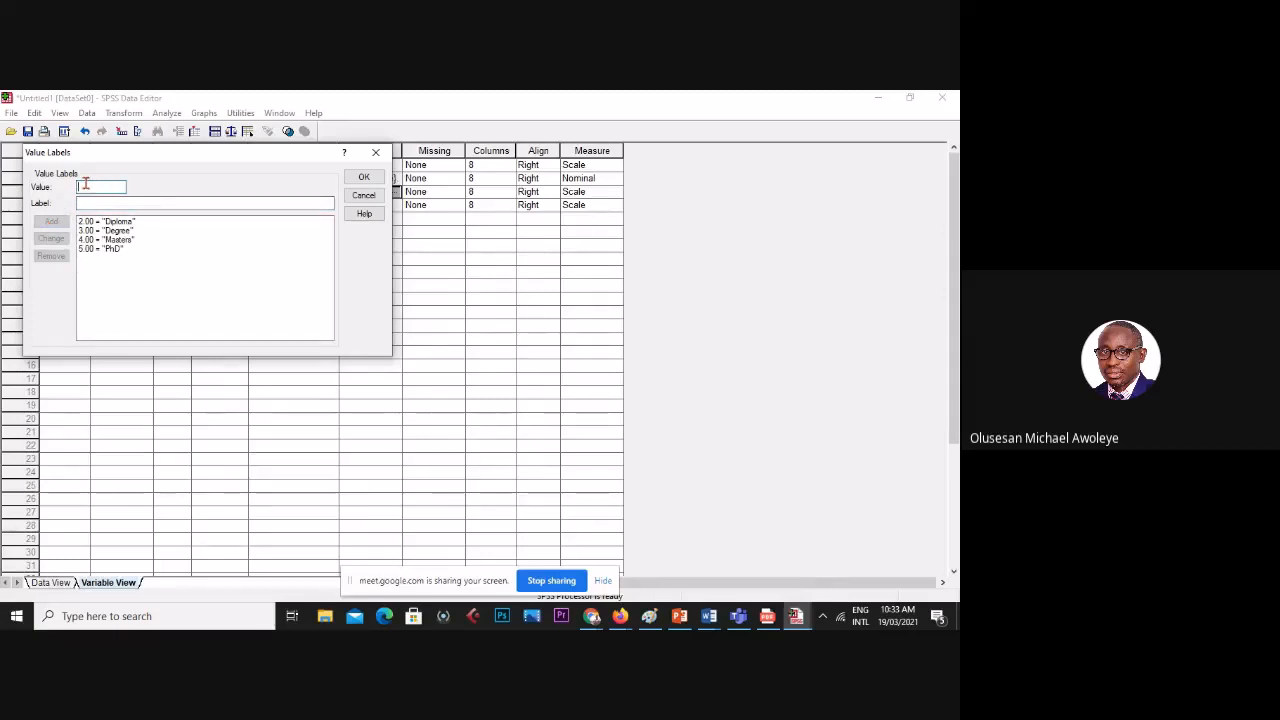
text(1)
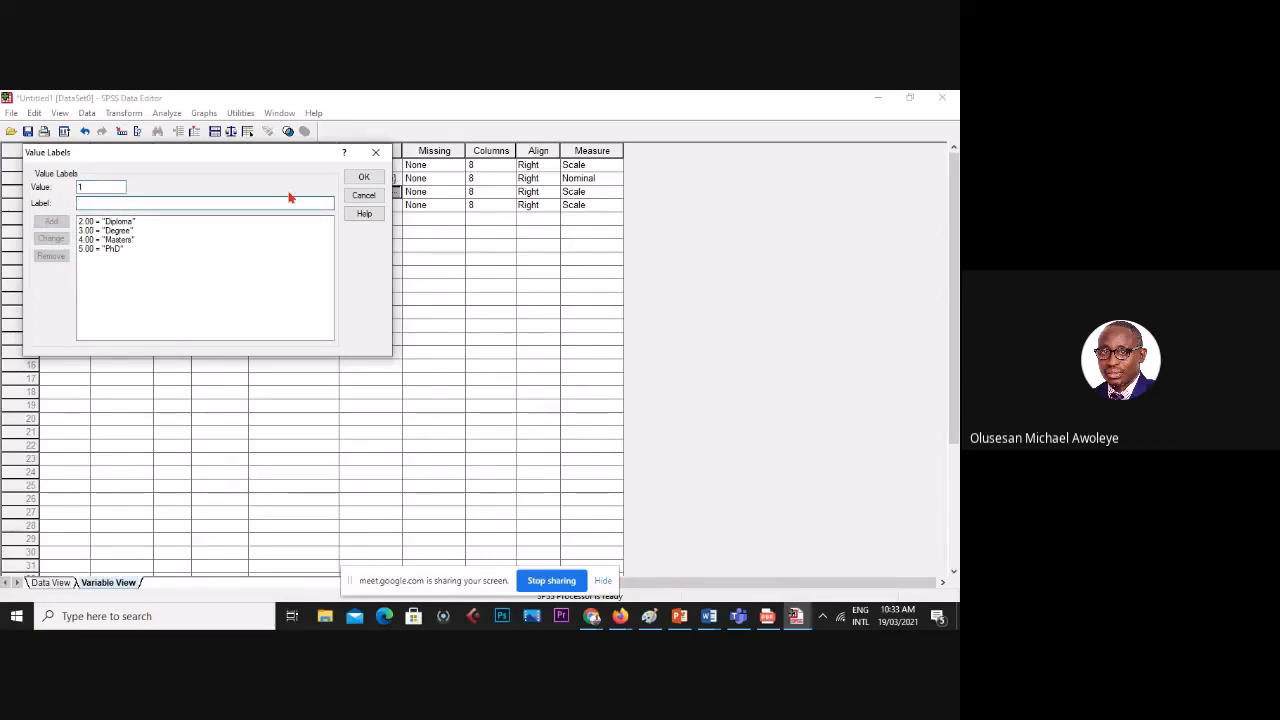
text(.00 = "Secondary)
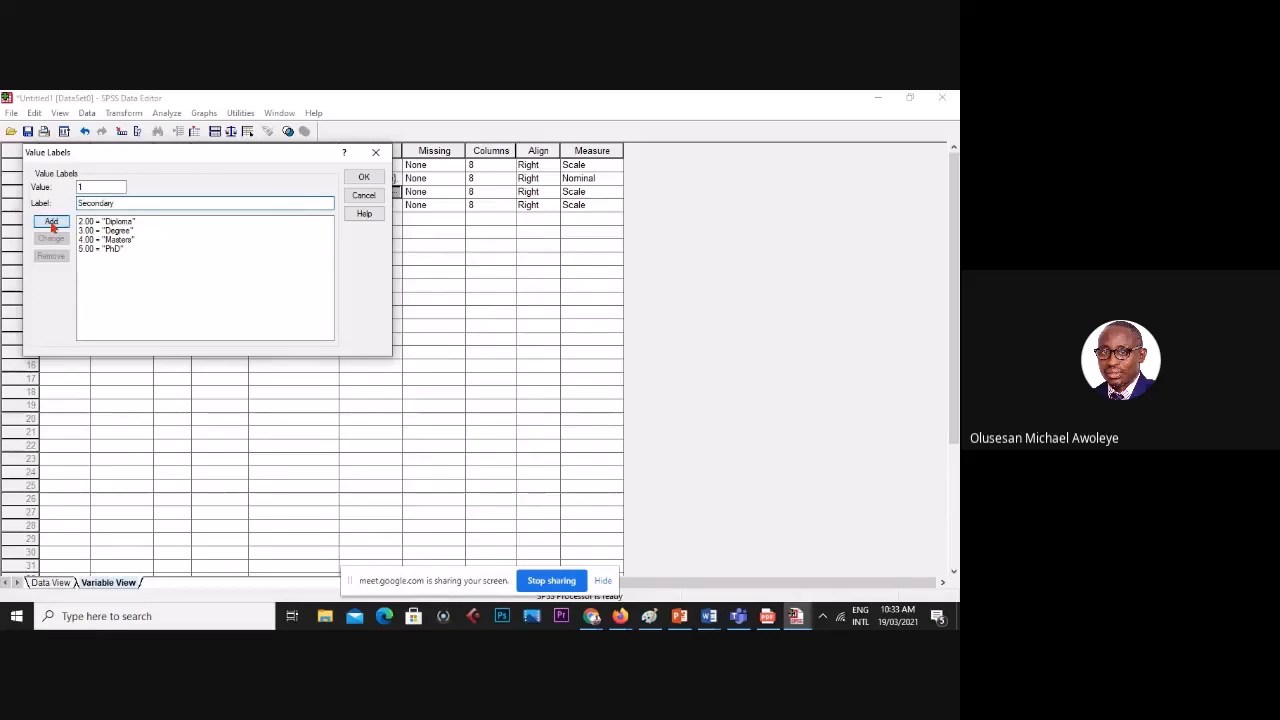
click(51, 221)
click(96, 188)
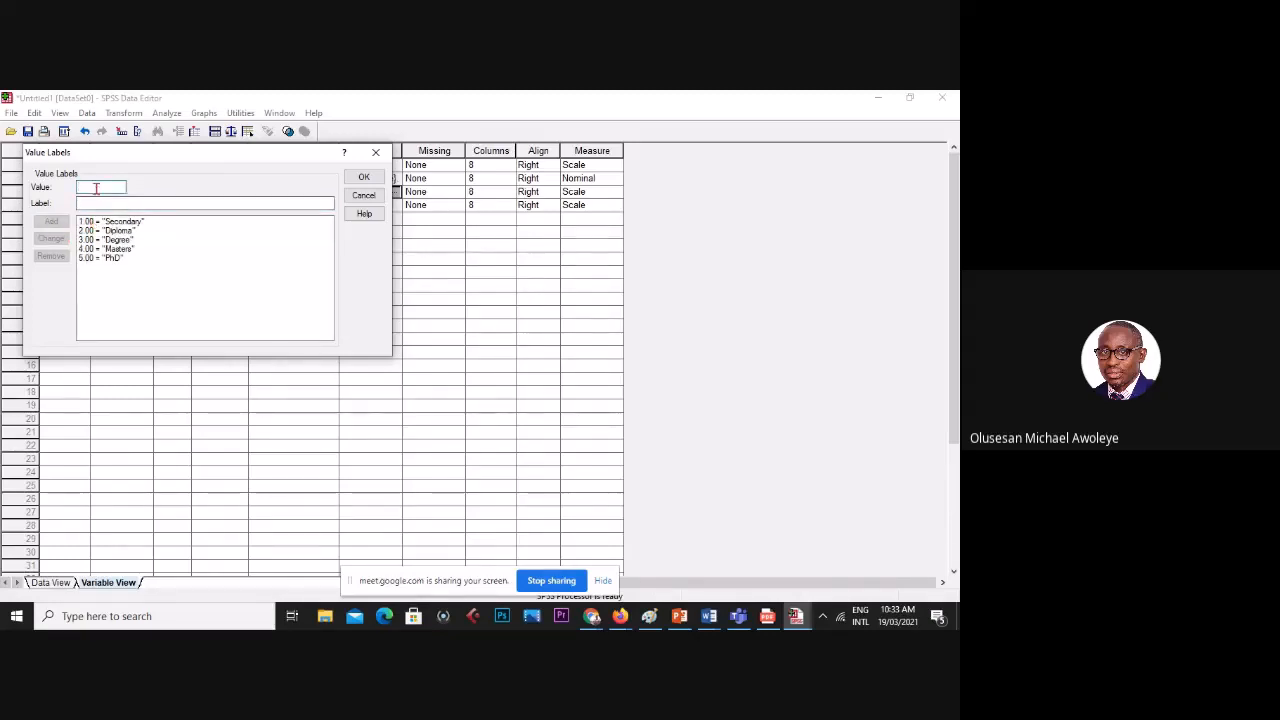
text(6)
click(94, 204)
key(shift+Tab)
key(Delete)
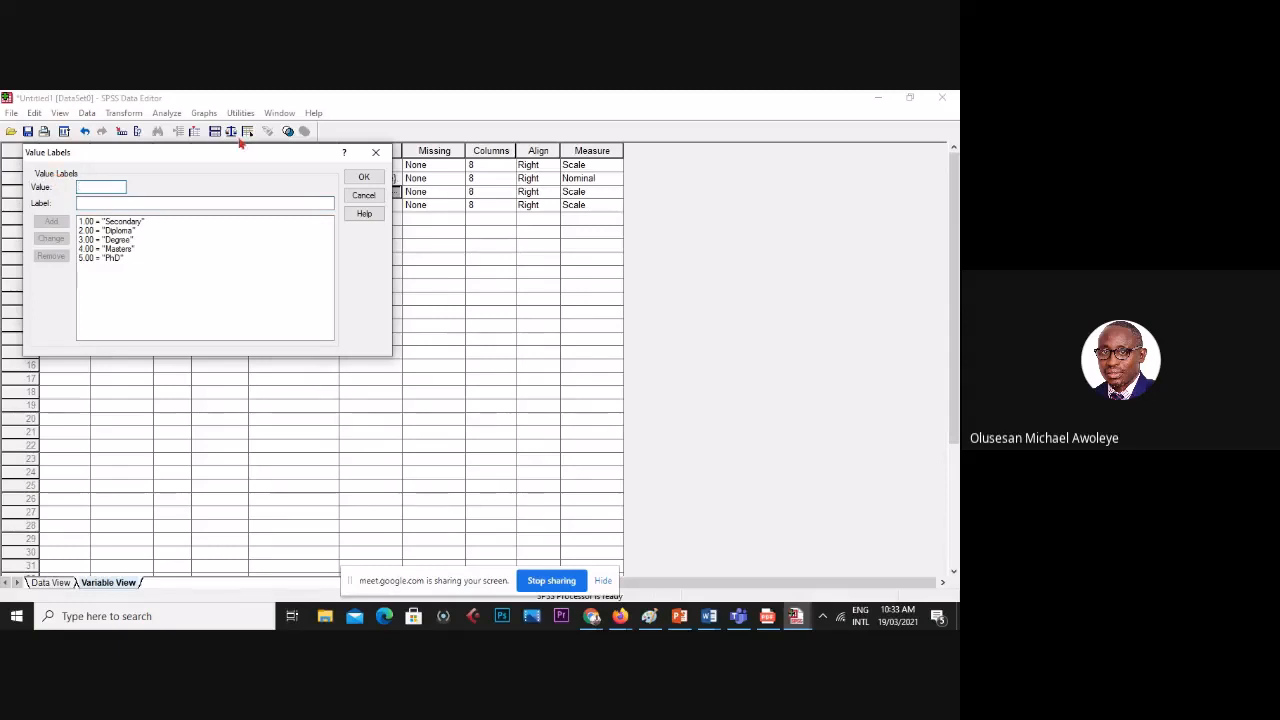
- Apply the defined value labels to the Highest Qualification variable
click(362, 178)
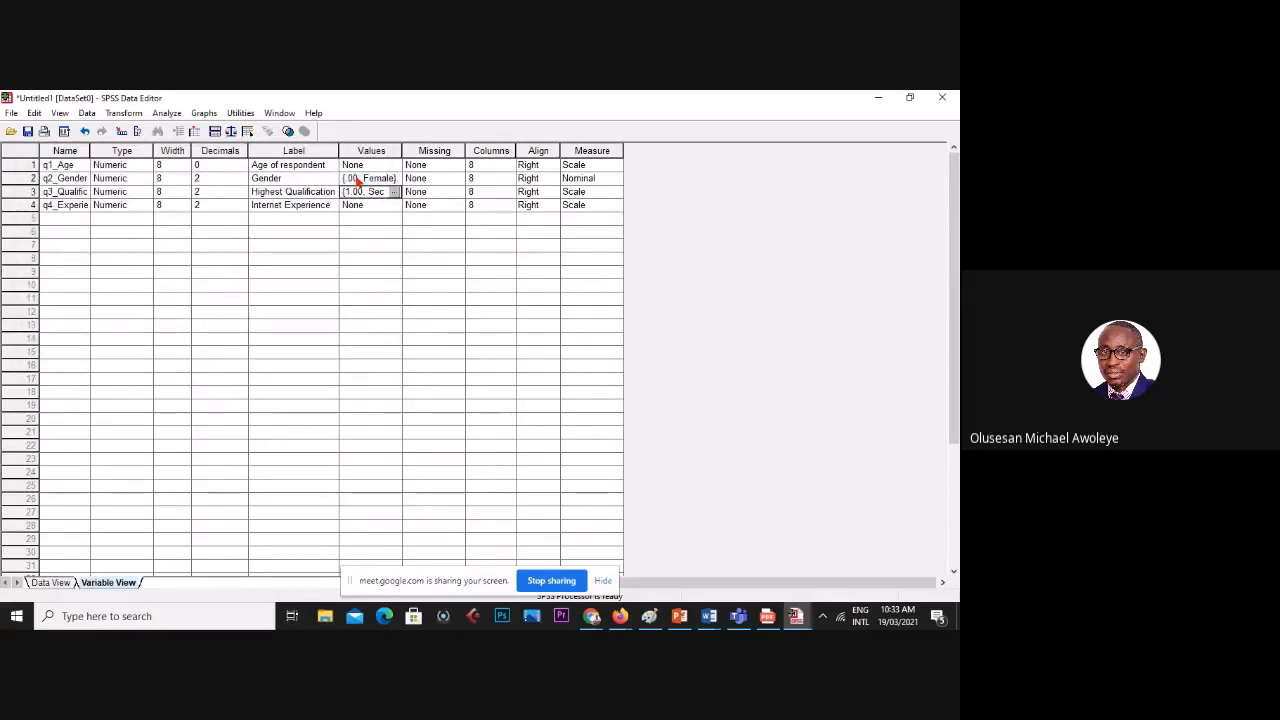
- Extend the label of the fourth variable, on experience, to "Internet Experience (yrs)"
click(73, 209)
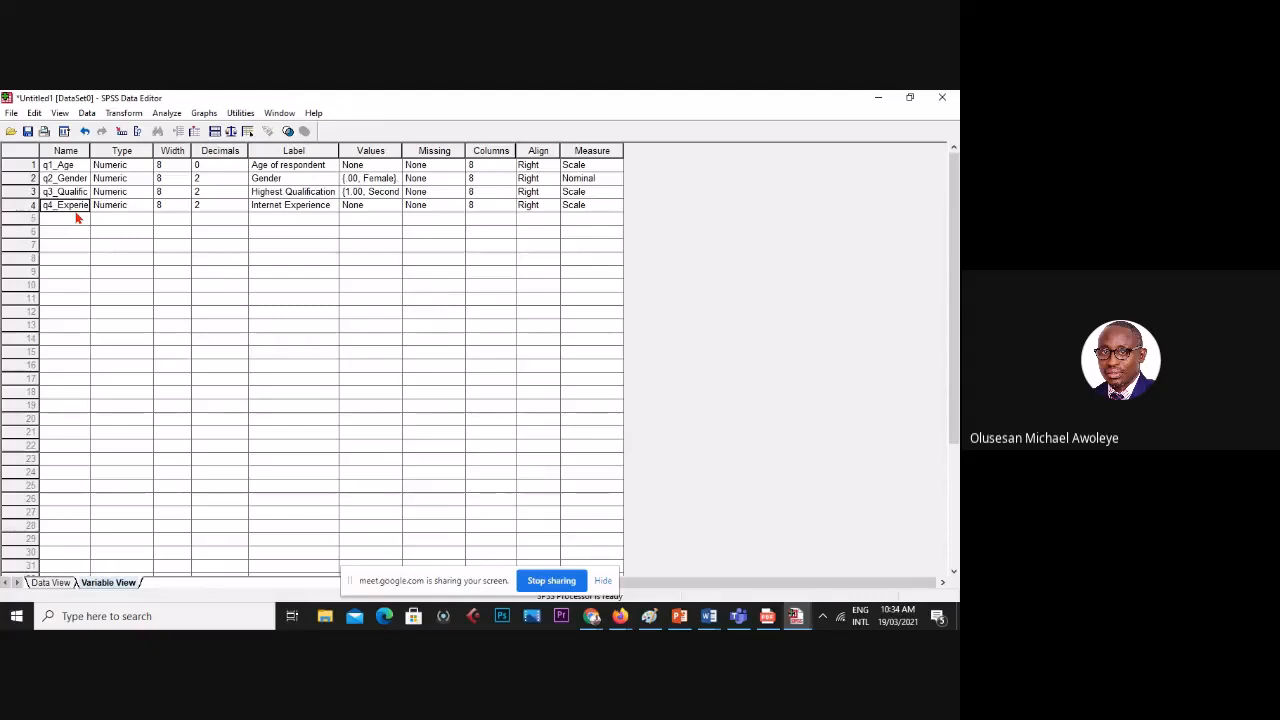
click(322, 210)
text(()
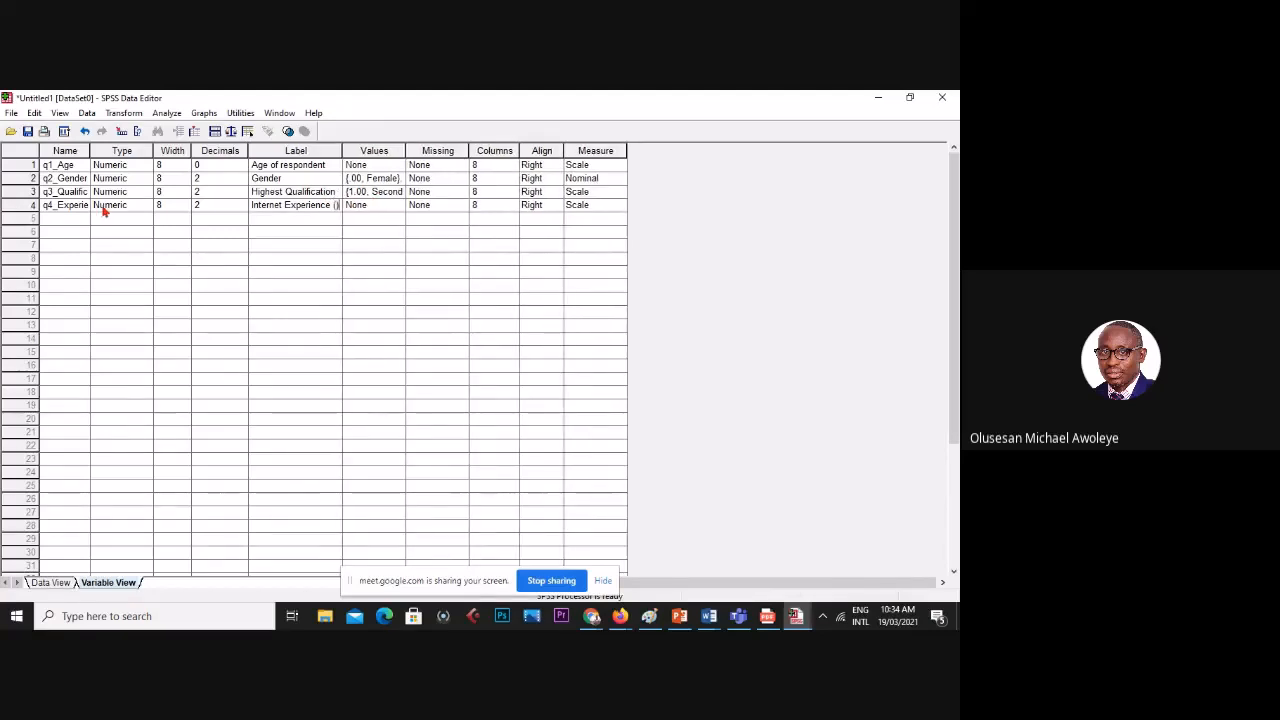
text(yrs)
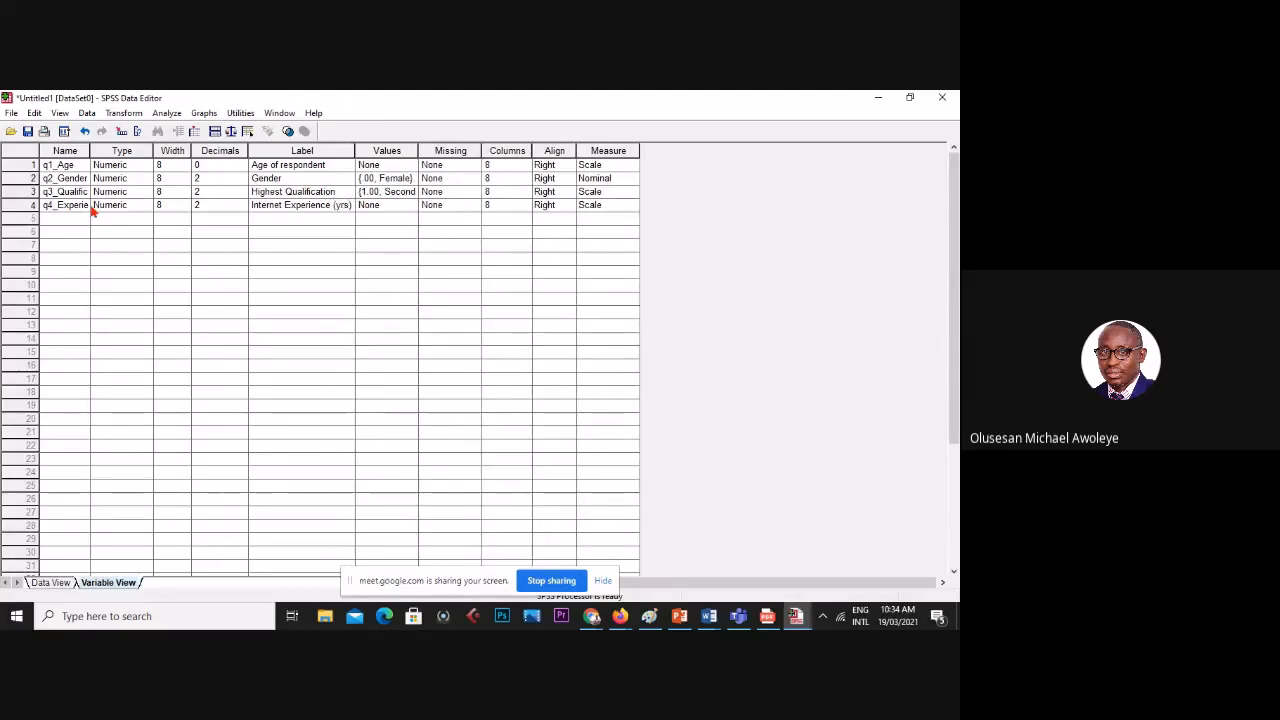
click(401, 206)
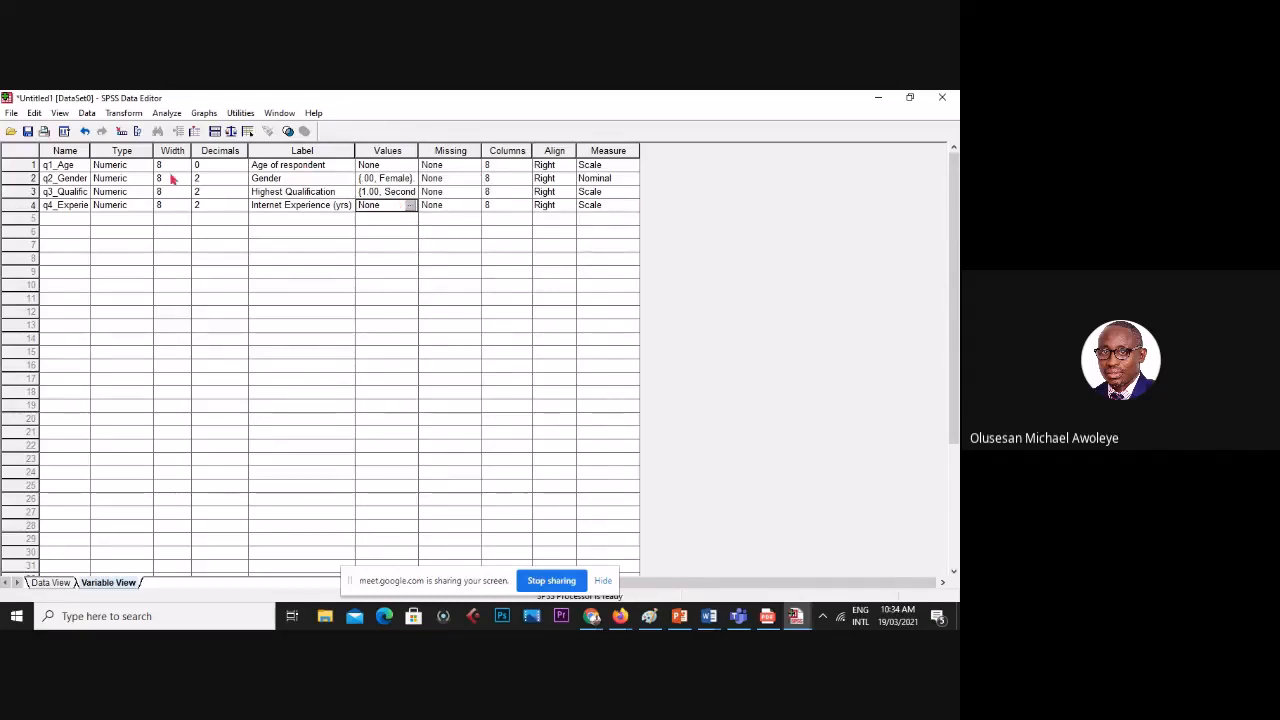
- Set the measurement level of the Highest Qualification variable to Ordinal
click(80, 192)
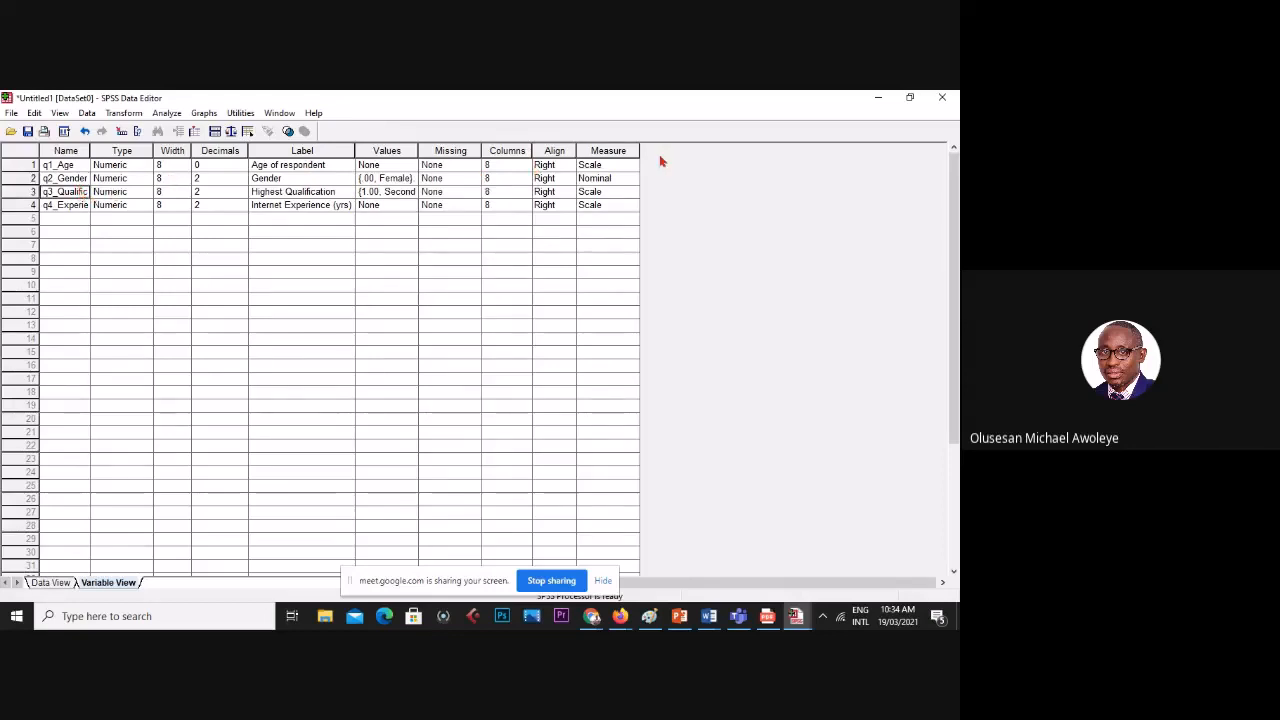
click(622, 196)
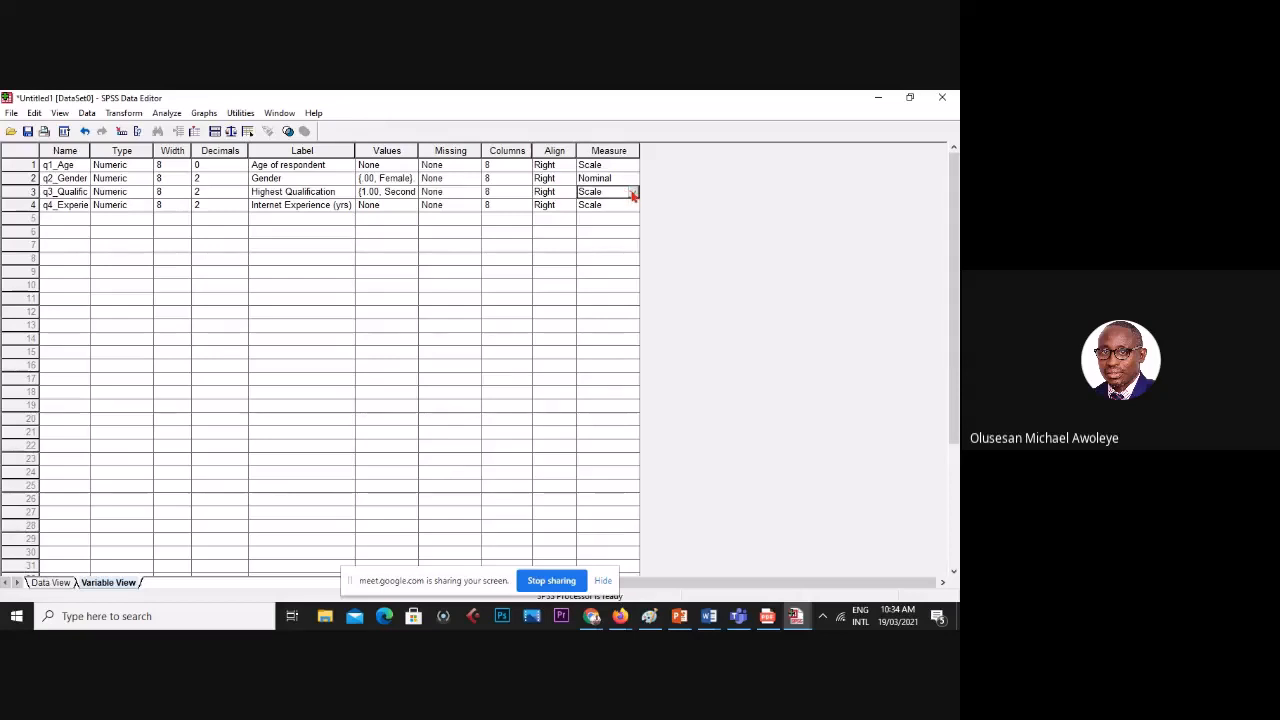
click(632, 194)
click(633, 195)
click(633, 194)
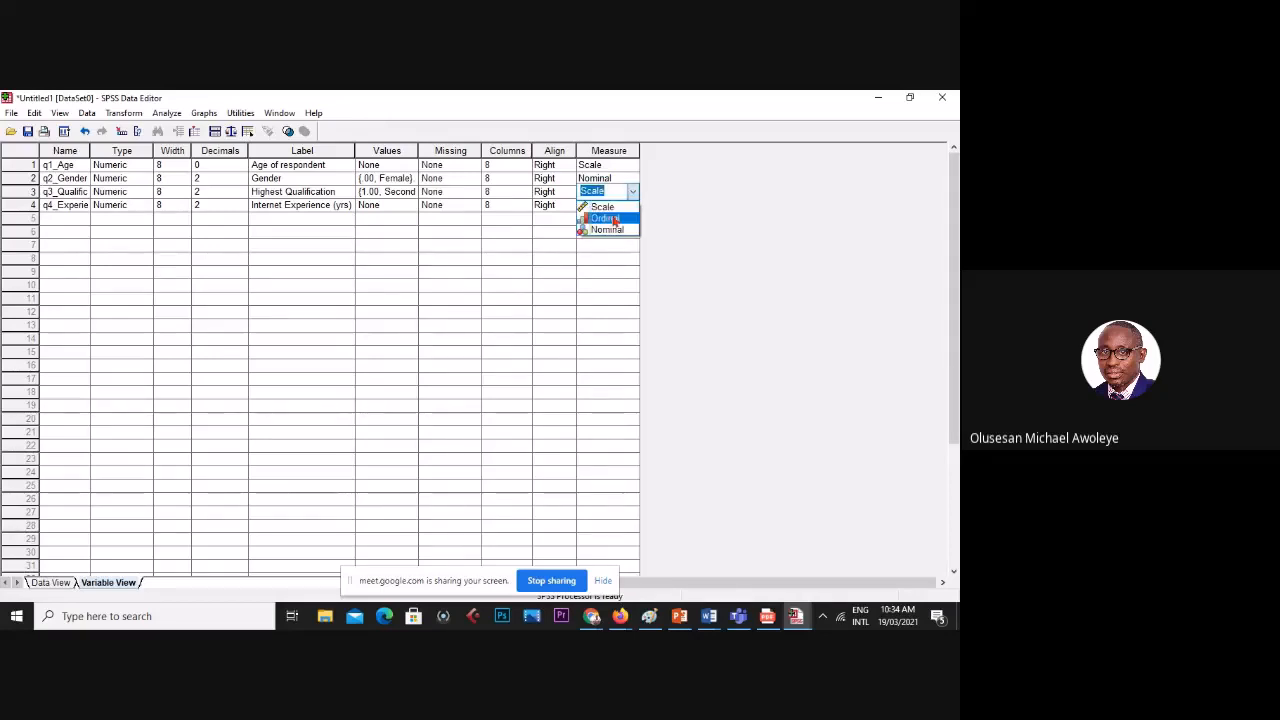
click(606, 218)
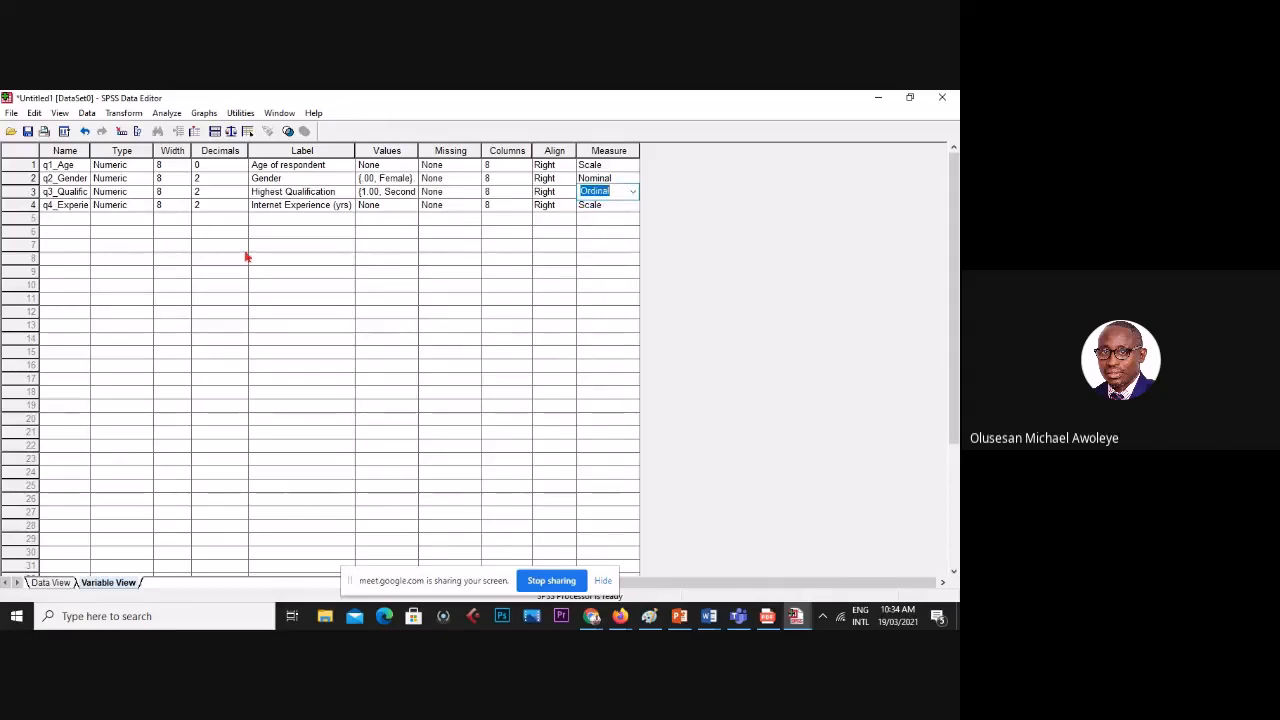
click(65, 206)
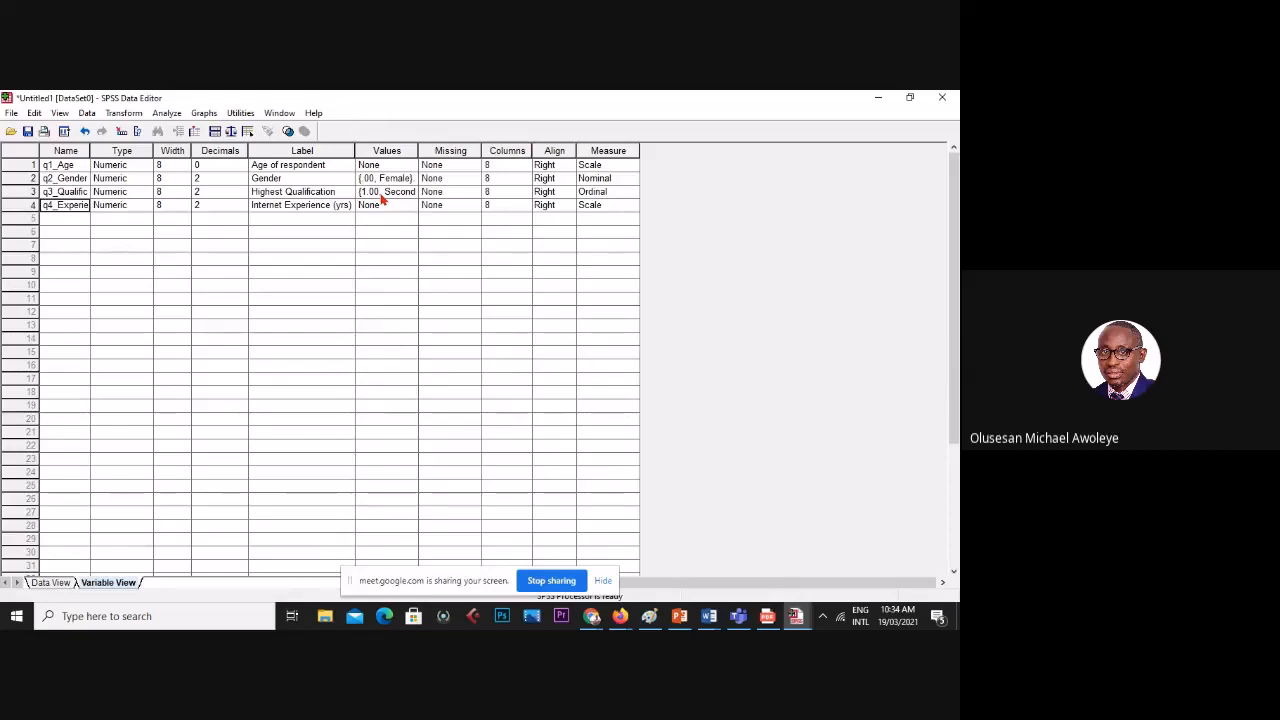
- Switch to the data grid and enter an age of 23 for the first respondent
click(56, 569)
click(52, 582)
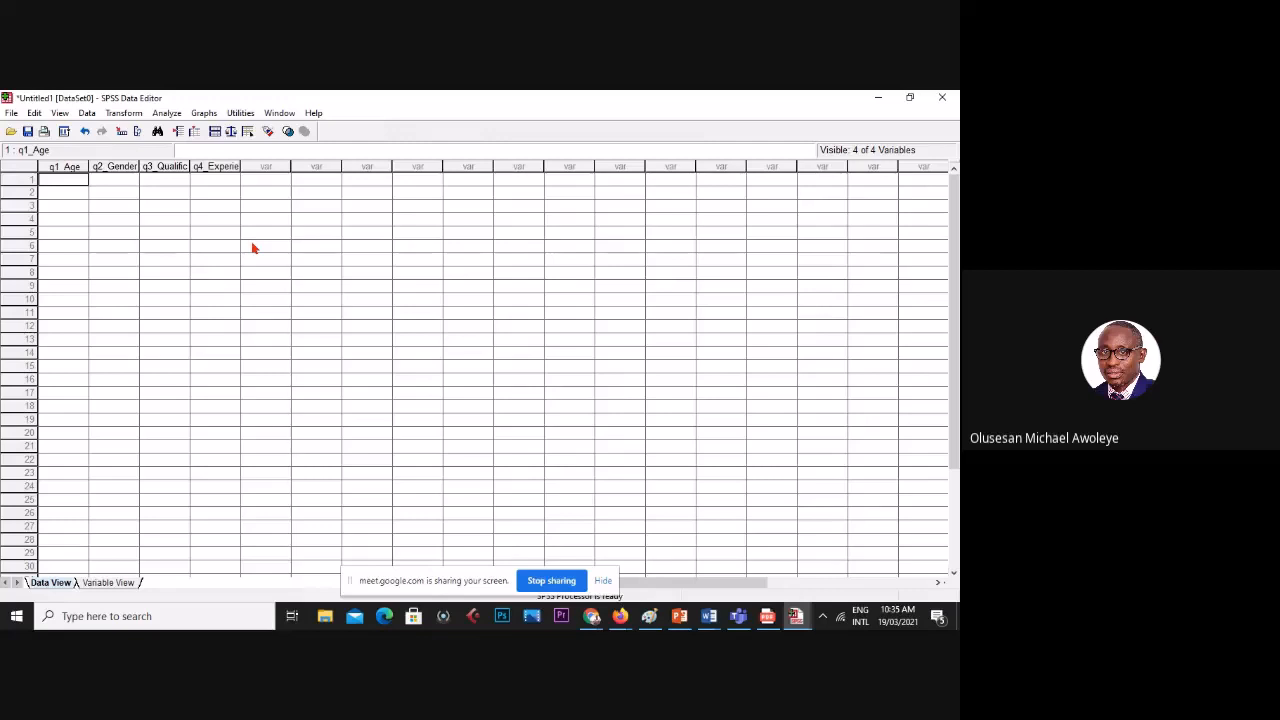
text(23)
key(Tab)
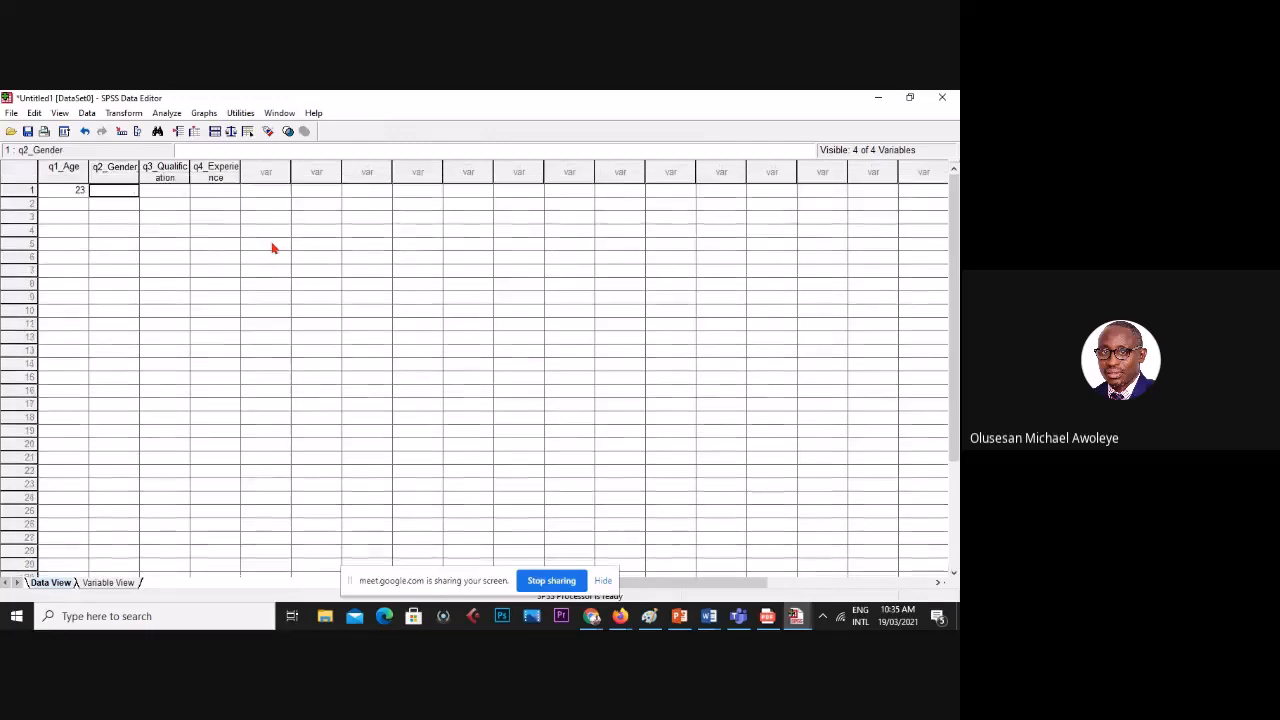
key(Left)
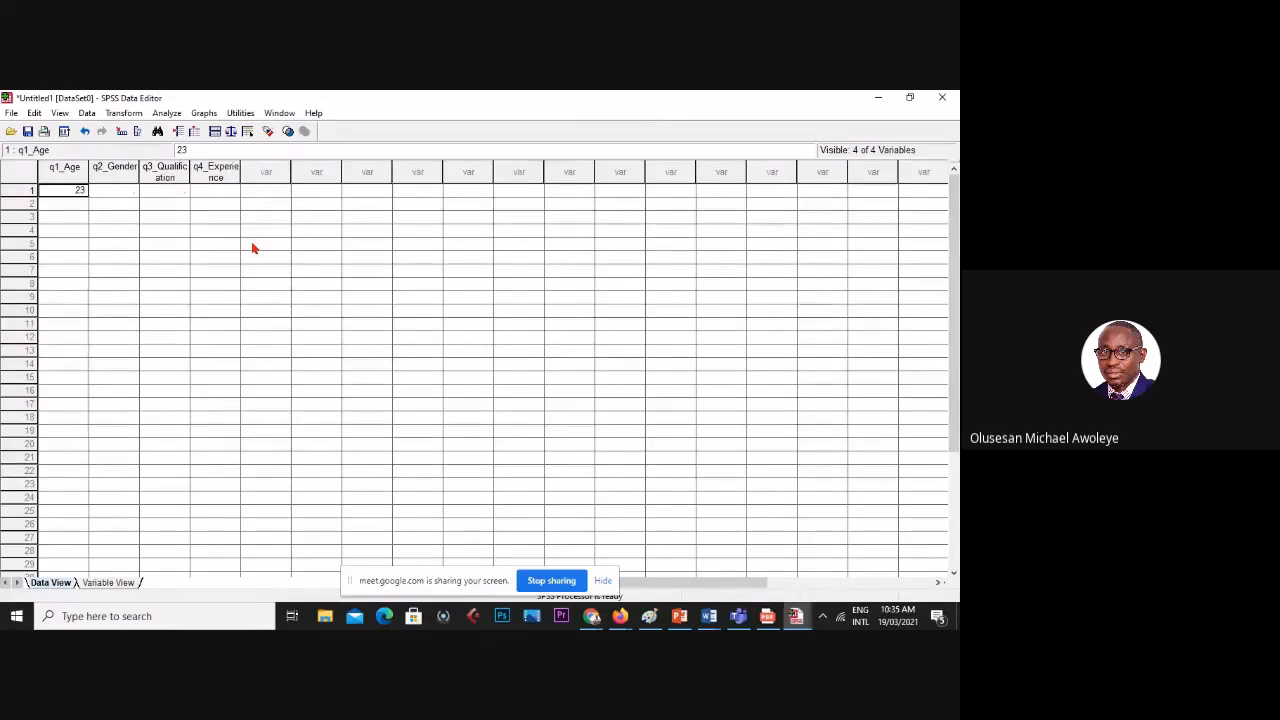
key(Right)
key(Left)
key(Right)
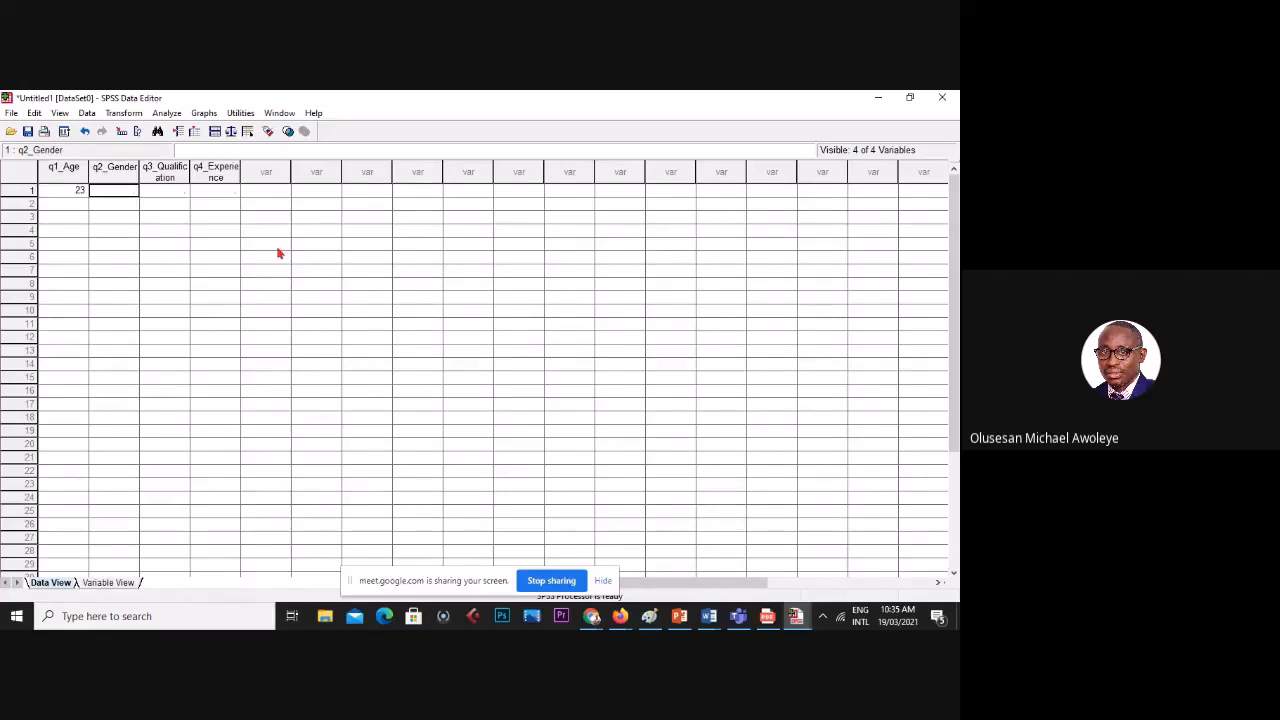
- Turn on value label display and set the first respondent's gender to Male
click(132, 192)
click(270, 133)
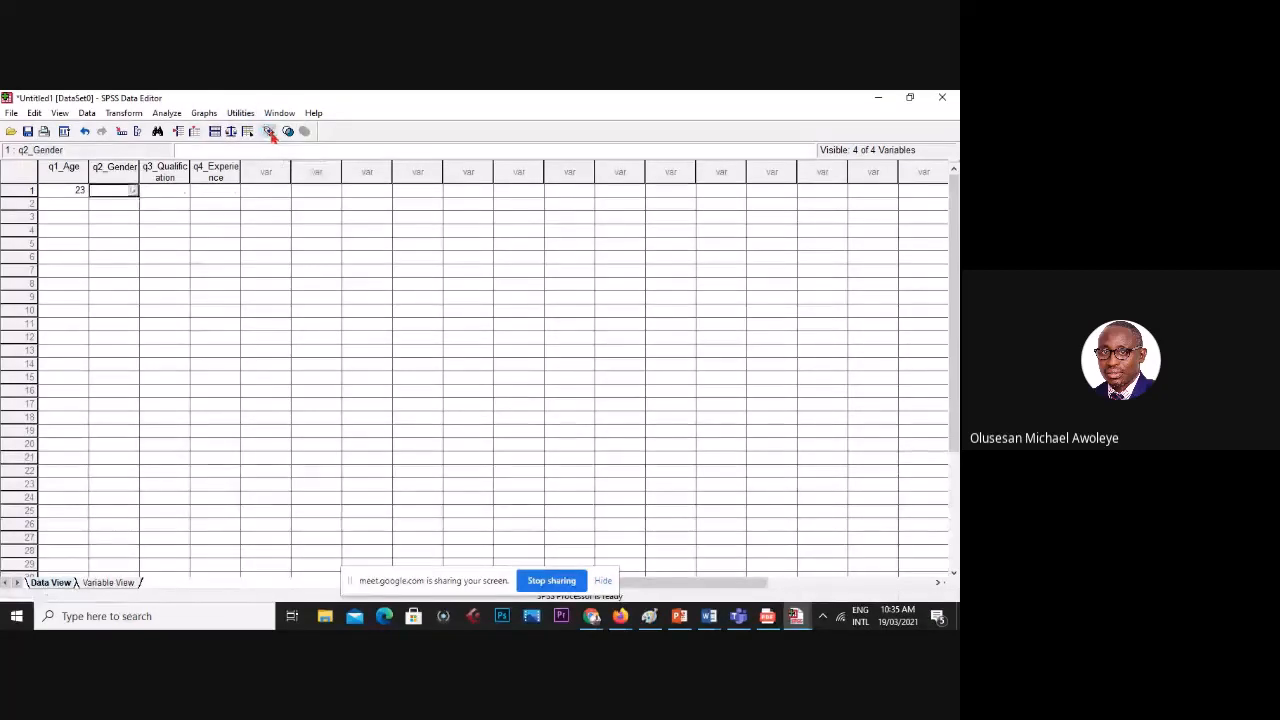
click(133, 191)
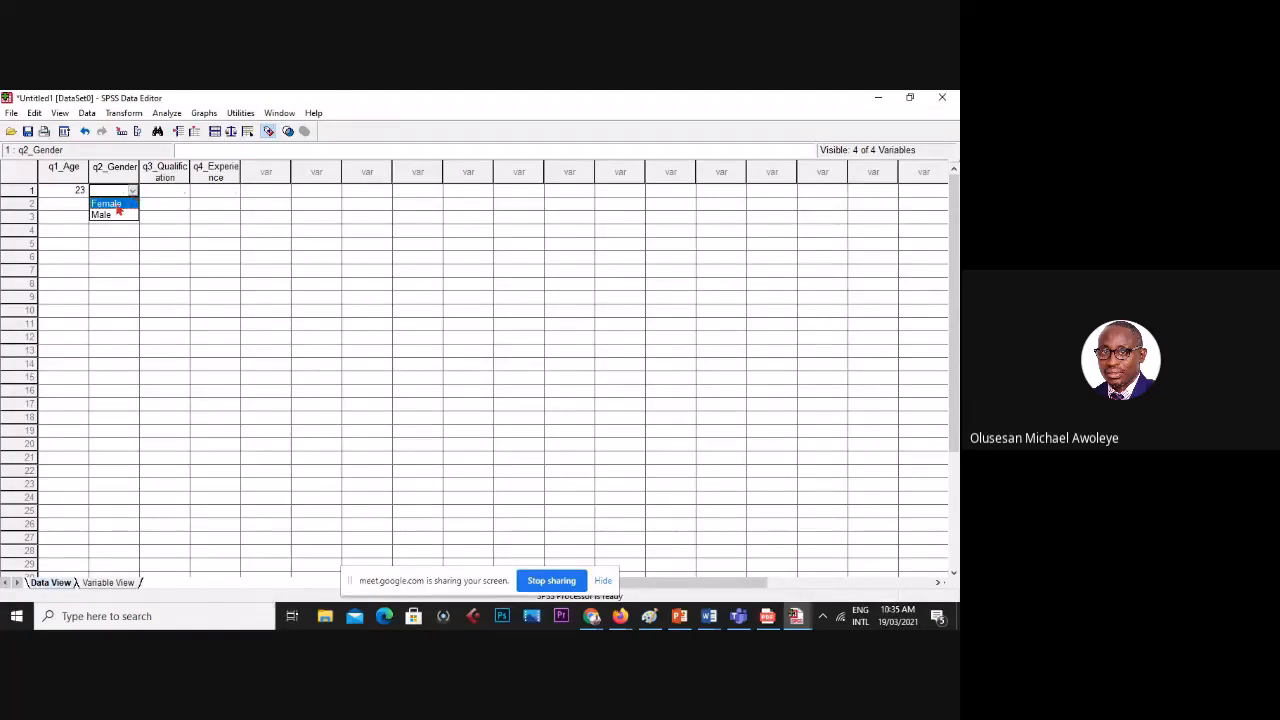
click(103, 215)
- Set the first respondent's qualification to Masters and internet experience to 2 years
click(177, 193)
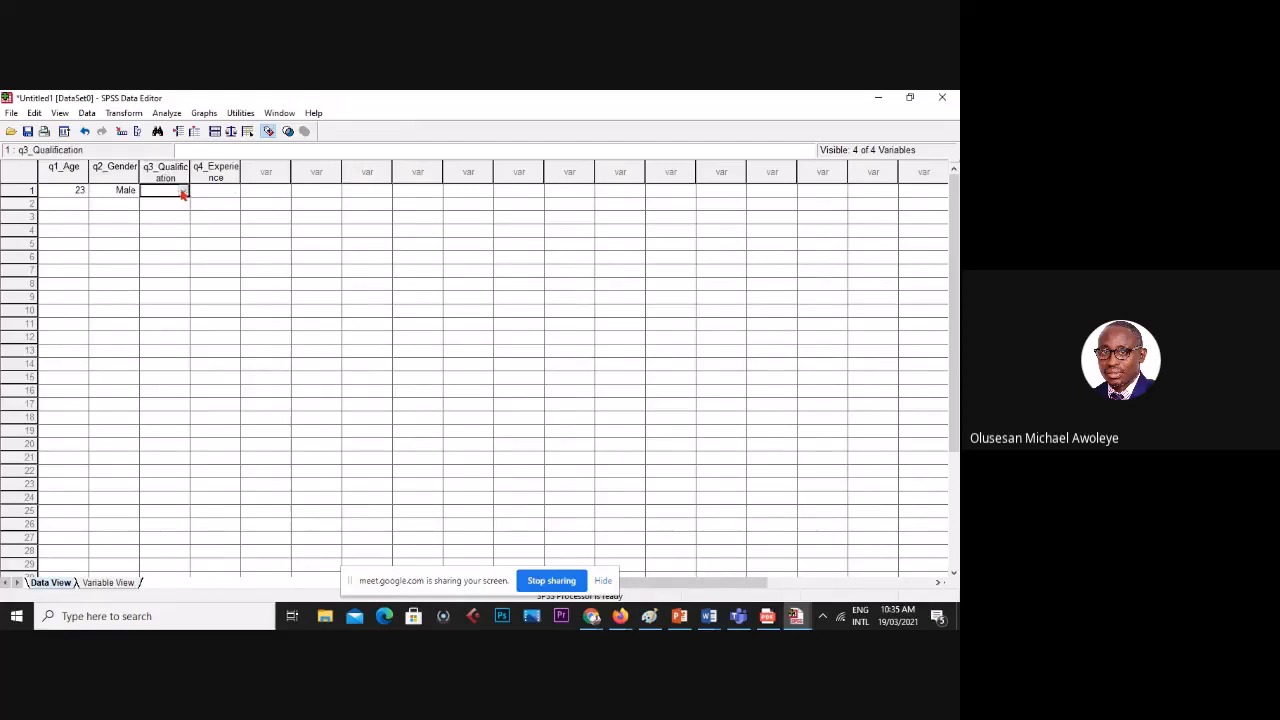
click(183, 193)
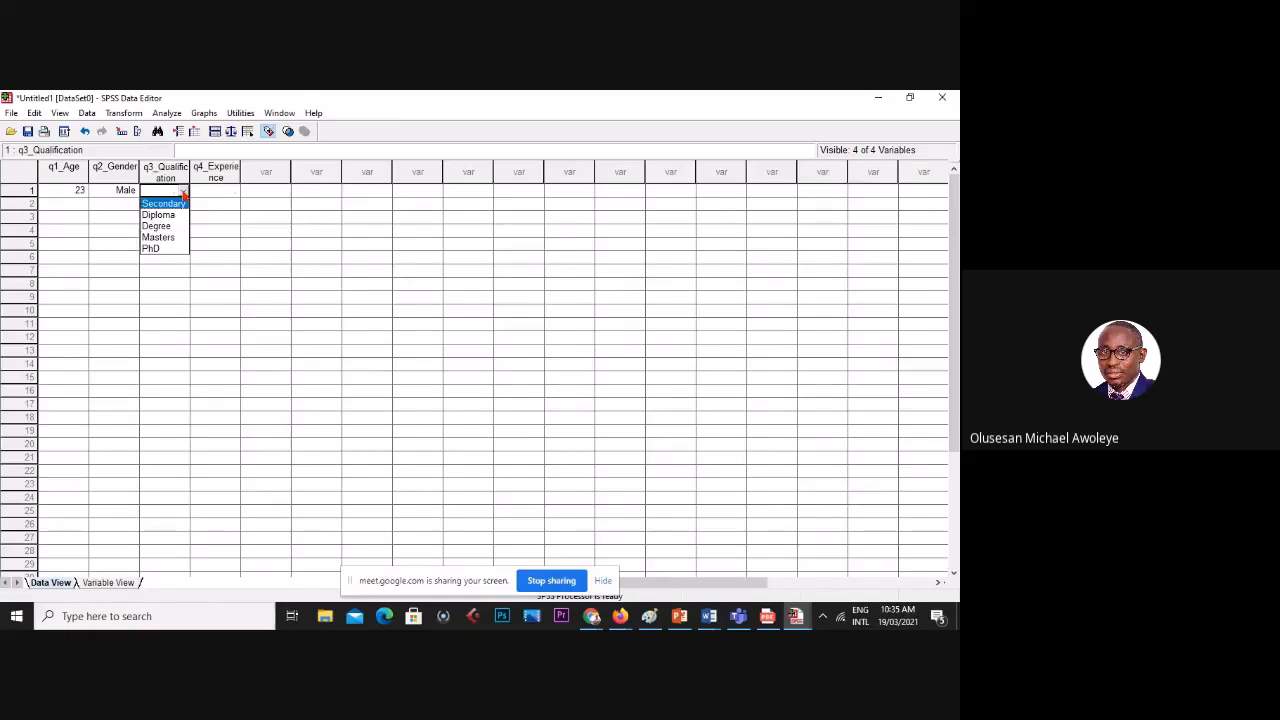
click(173, 237)
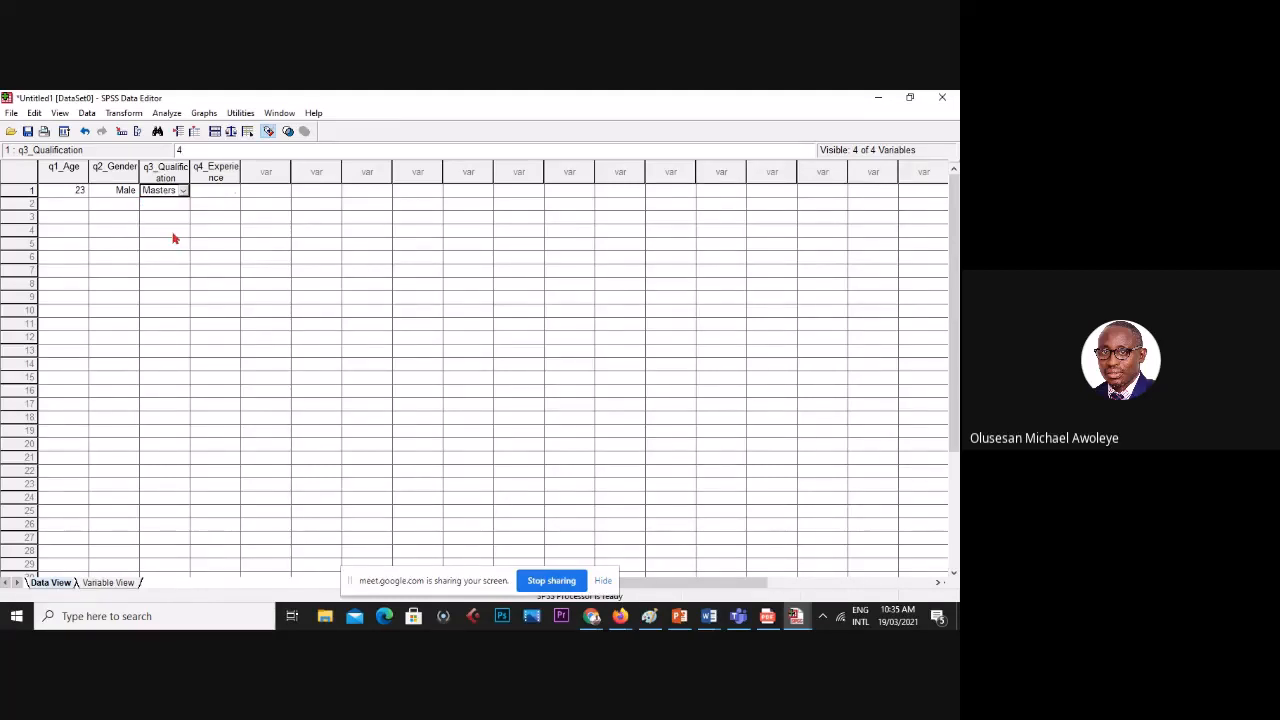
click(226, 193)
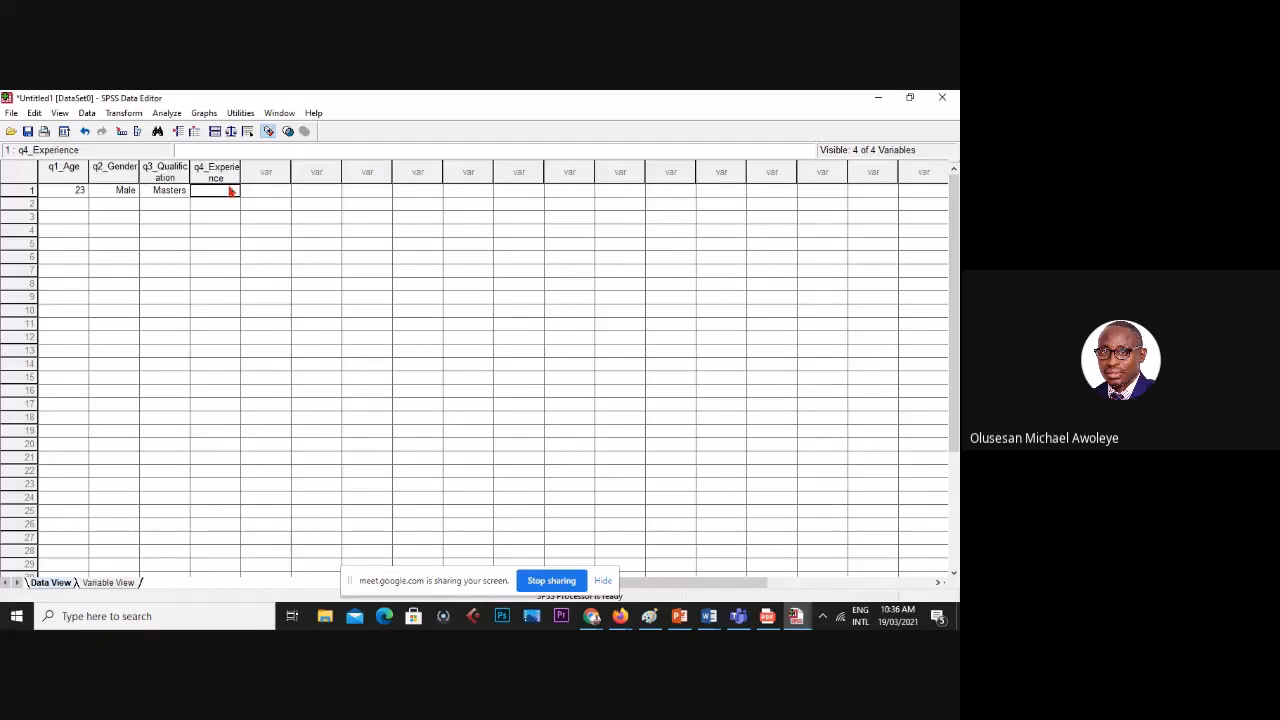
text(2)
click(196, 233)
- Enter an age of 25 and the gender Female for the second respondent
click(72, 205)
text(25)
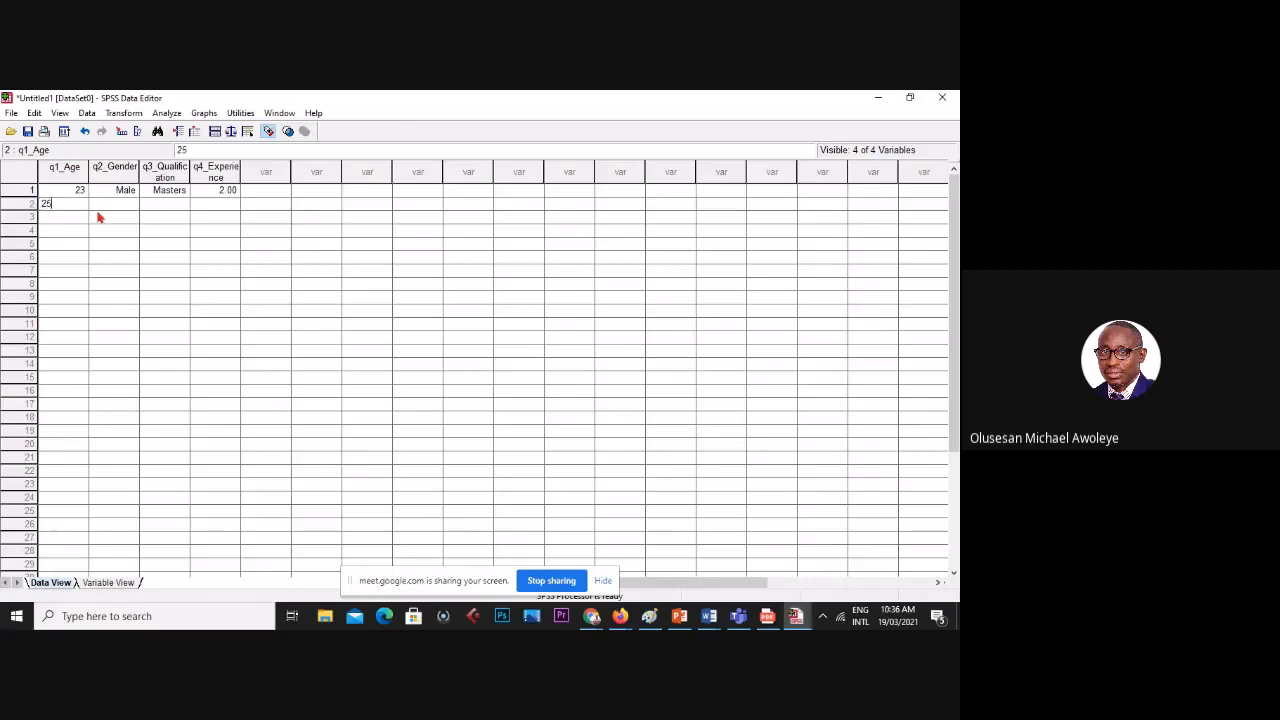
click(128, 199)
click(129, 204)
click(132, 204)
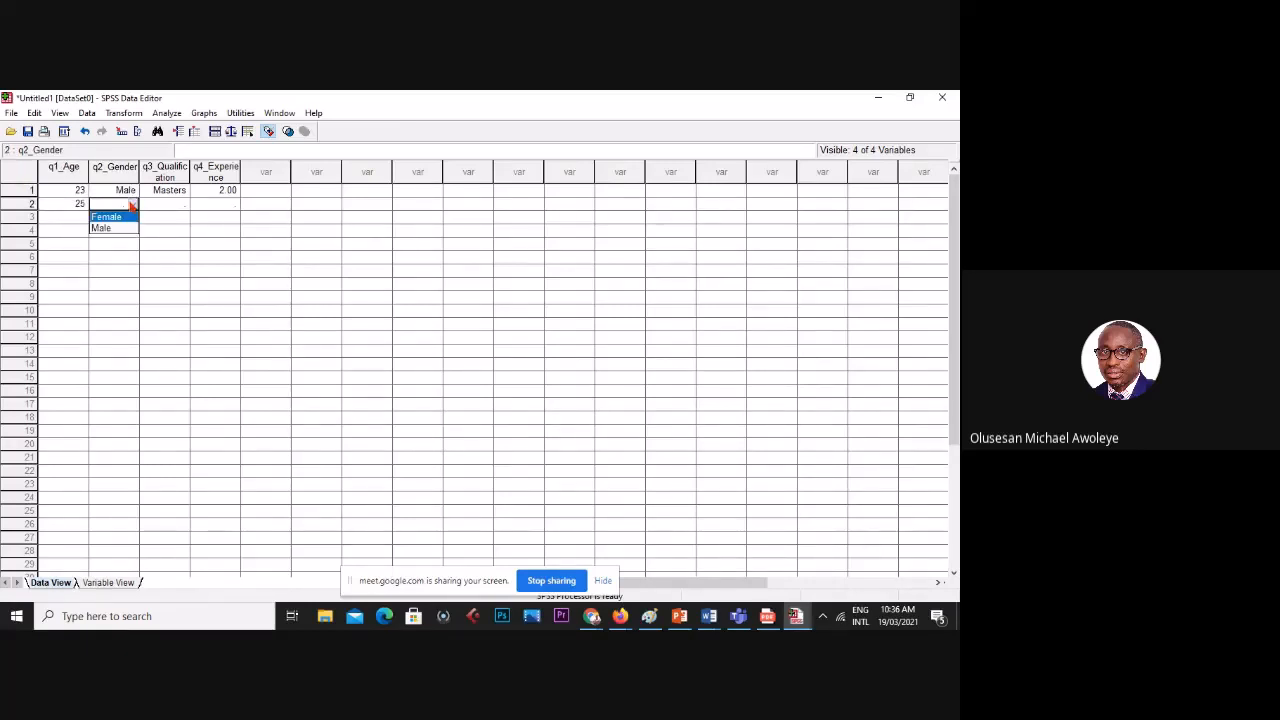
click(117, 216)
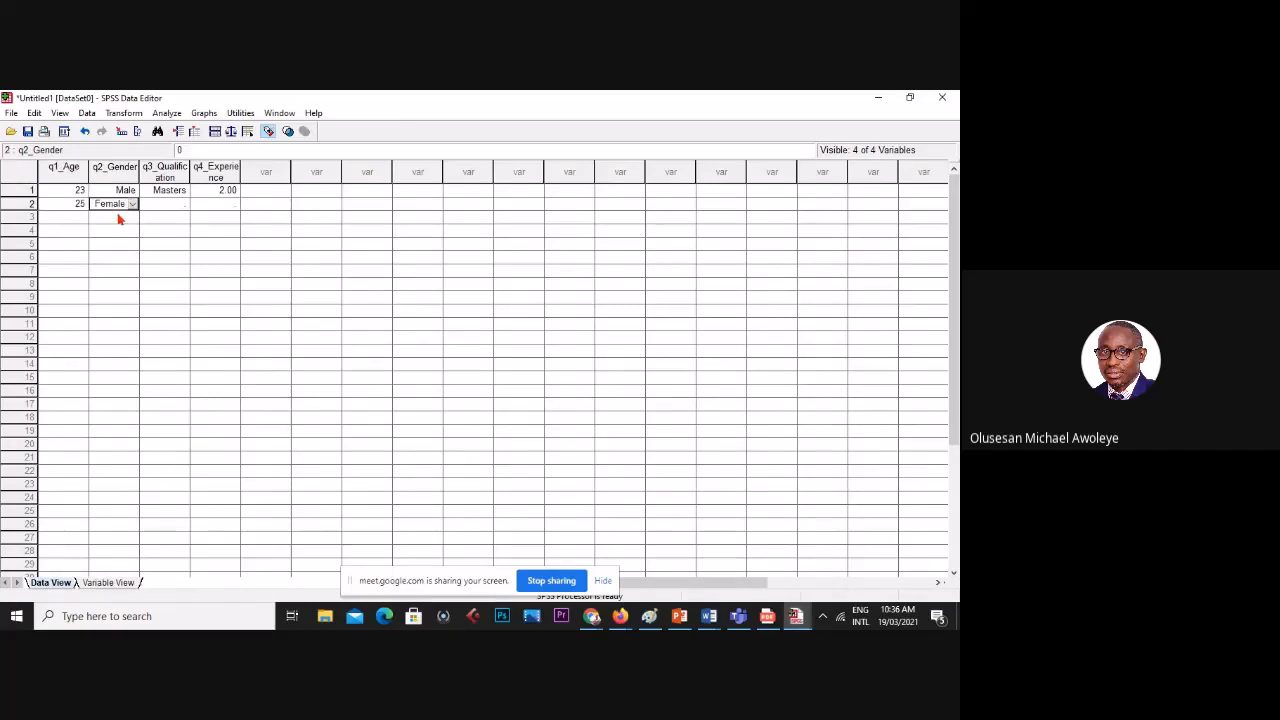
- Set the second respondent's qualification to Degree and internet experience to 4 years
click(176, 203)
click(181, 204)
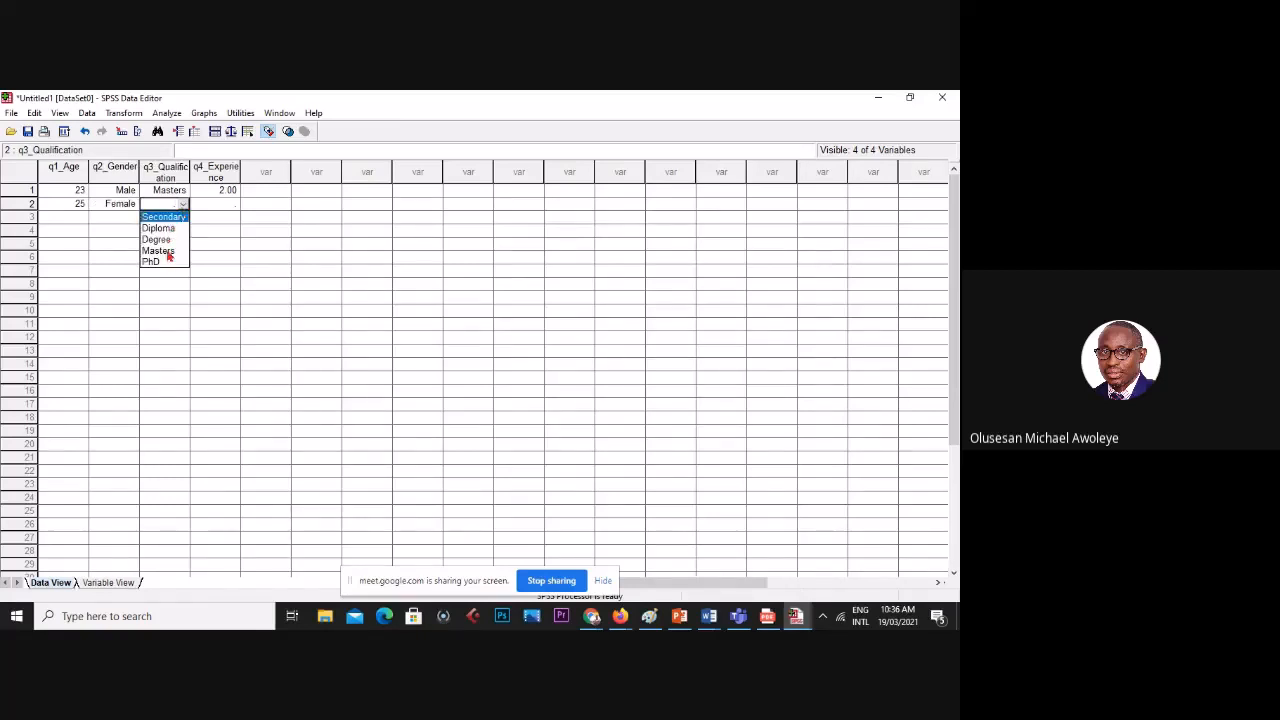
click(157, 240)
click(228, 203)
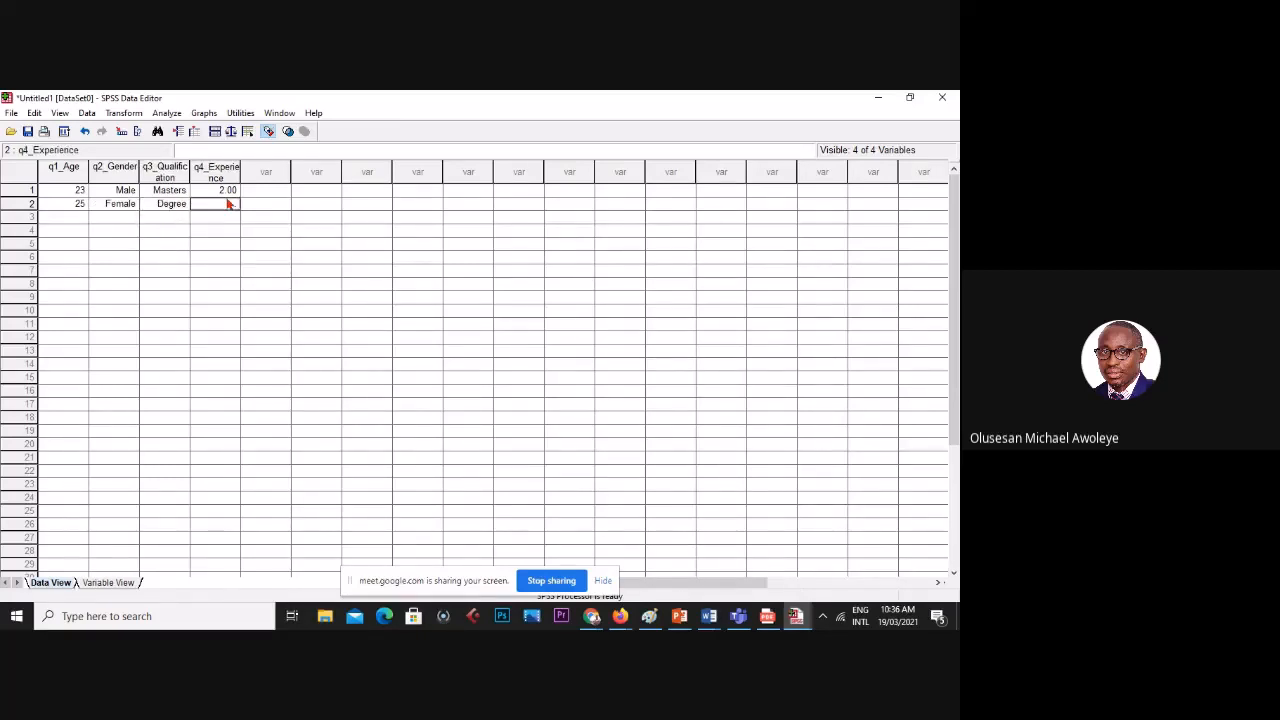
text(4)
click(257, 219)
- Enter an age of 19 and the gender Female for the third respondent
click(76, 220)
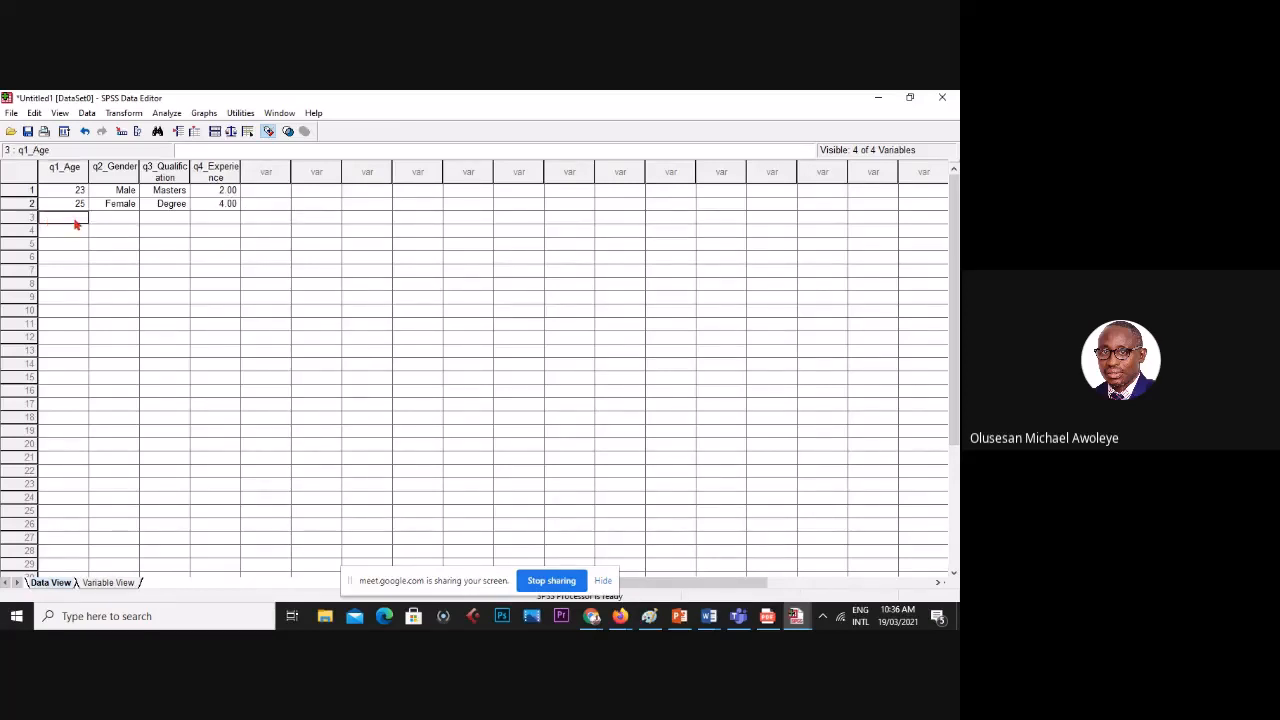
text(19)
click(104, 219)
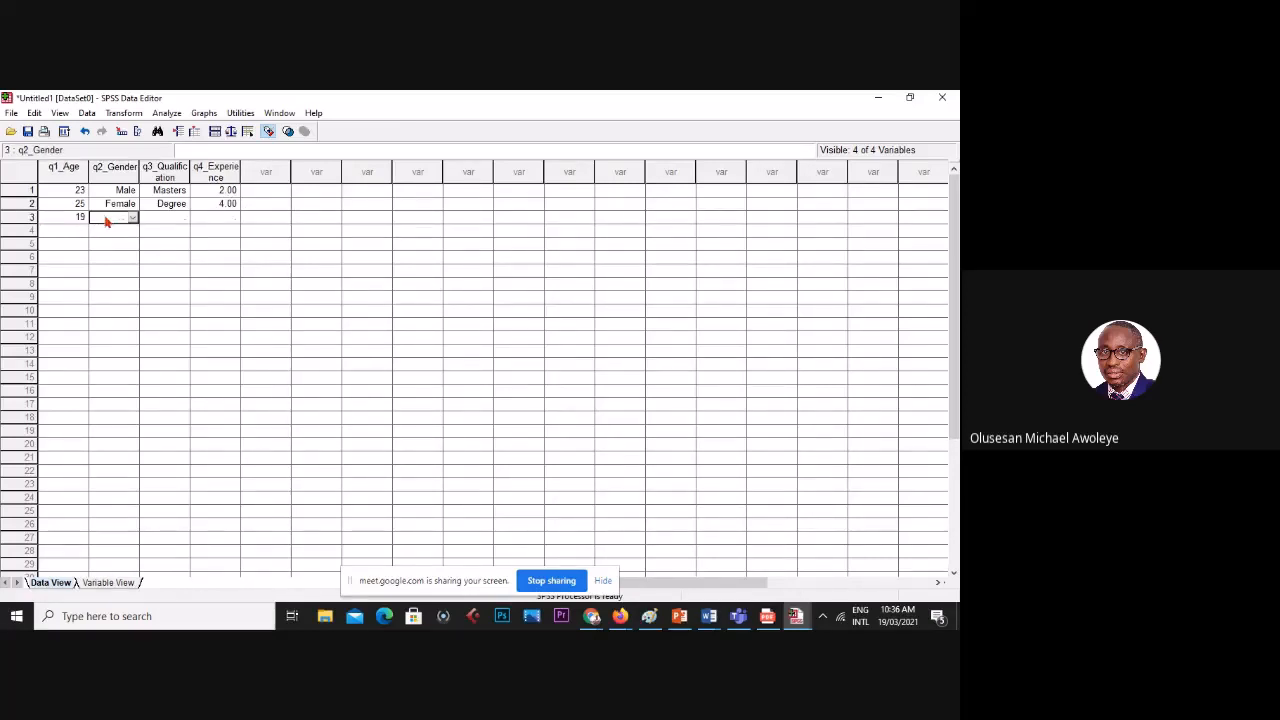
click(132, 218)
click(125, 232)
- Set the third respondent's qualification to Masters and internet experience to 1 year
click(175, 218)
click(184, 219)
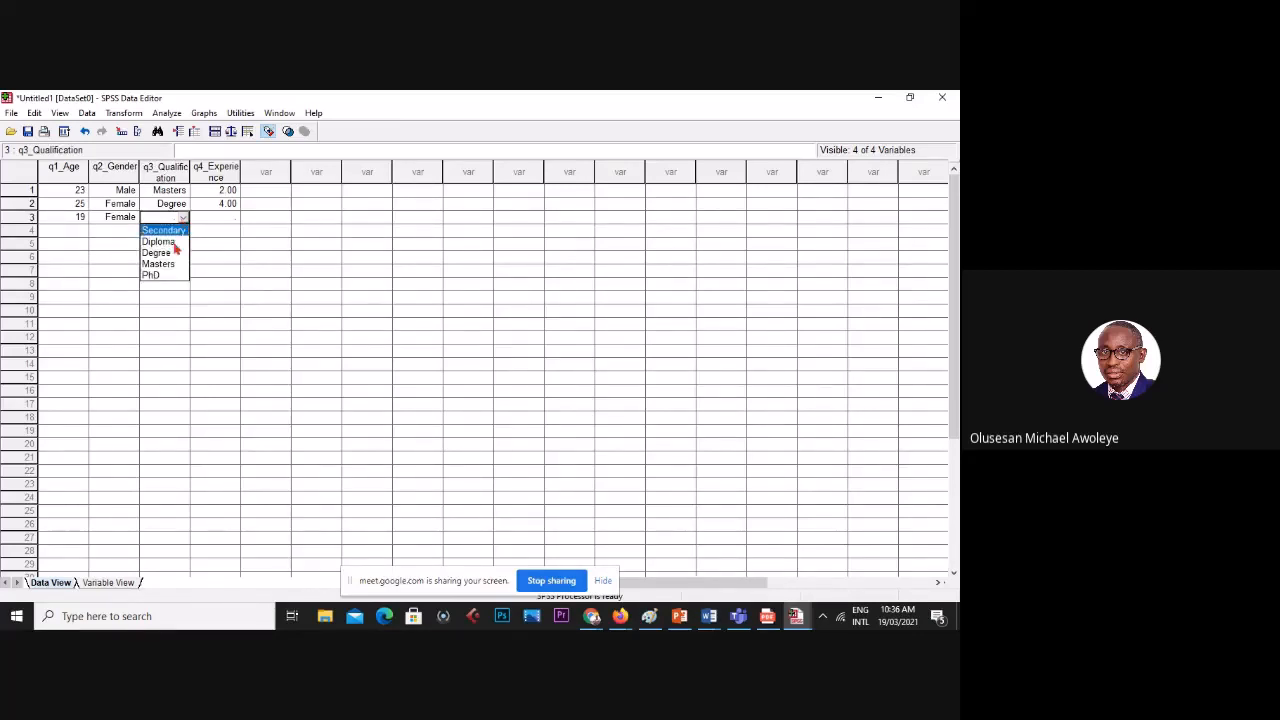
click(166, 266)
click(236, 220)
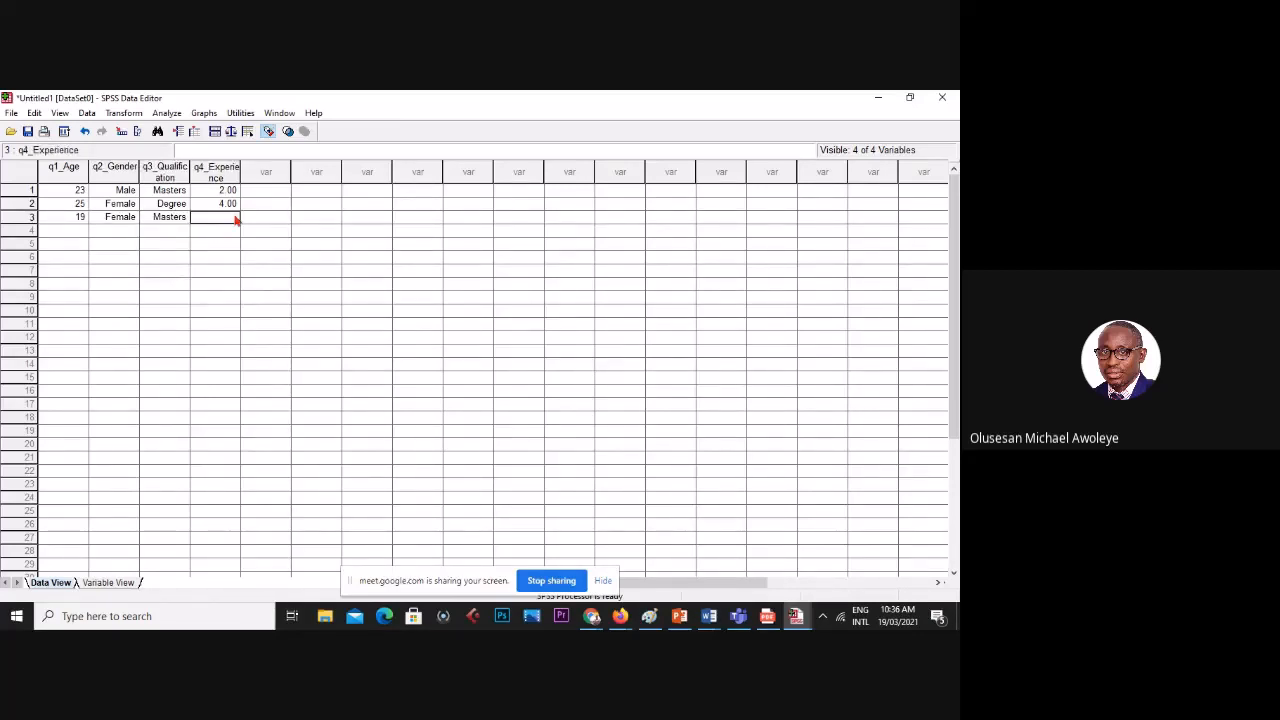
text(1)
- Enter an age of 32 and the gender Male for the fourth respondent
click(72, 233)
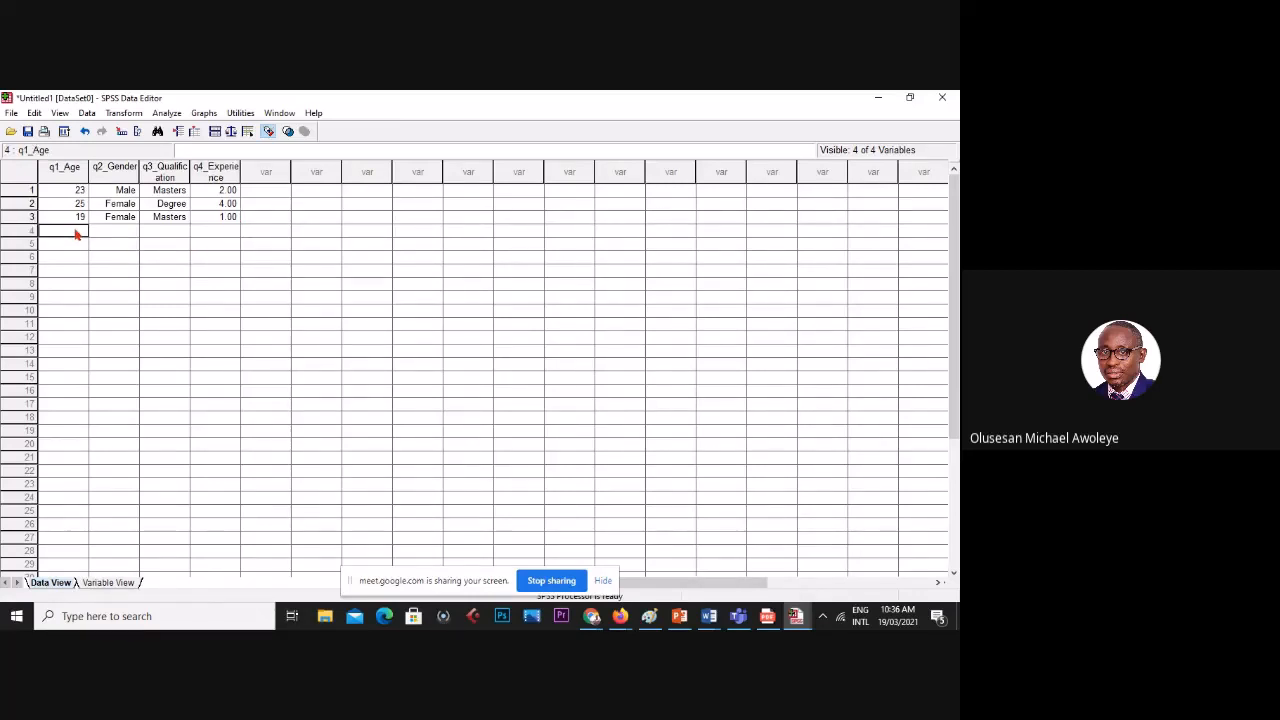
text(32)
click(115, 231)
click(132, 231)
click(113, 256)
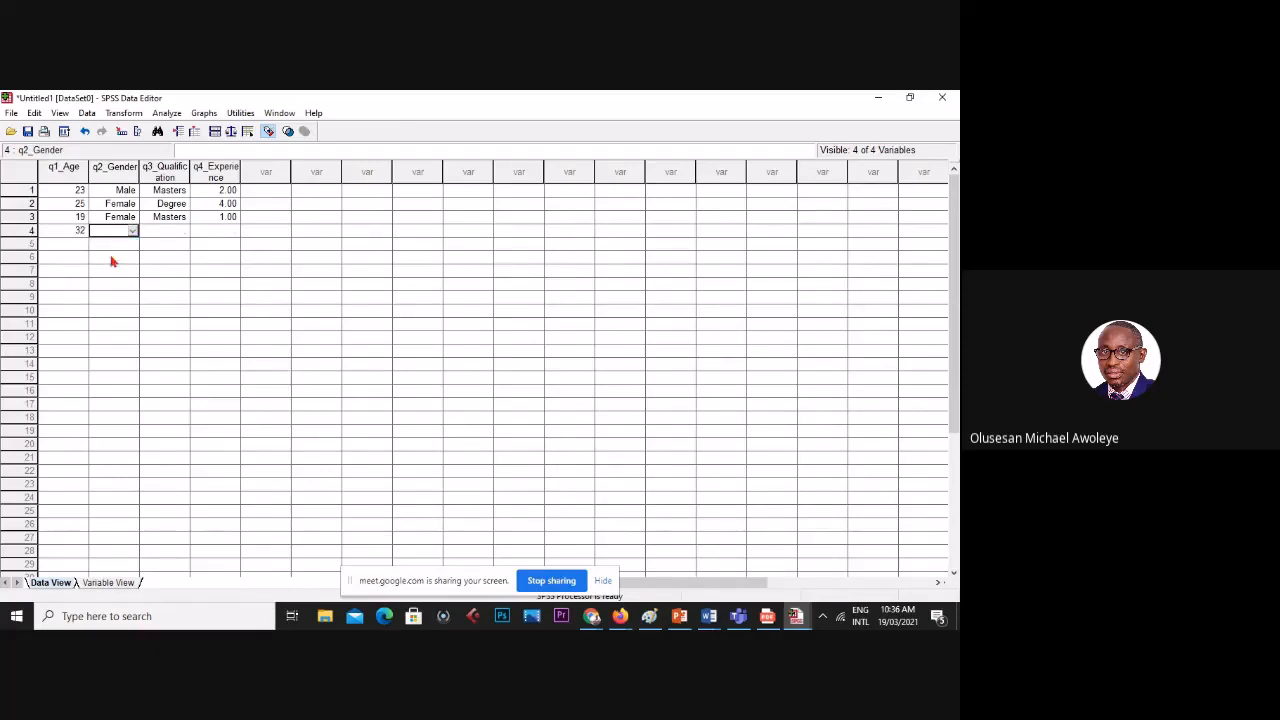
- Set the fourth respondent's qualification to Diploma and internet experience to 6 years
click(168, 233)
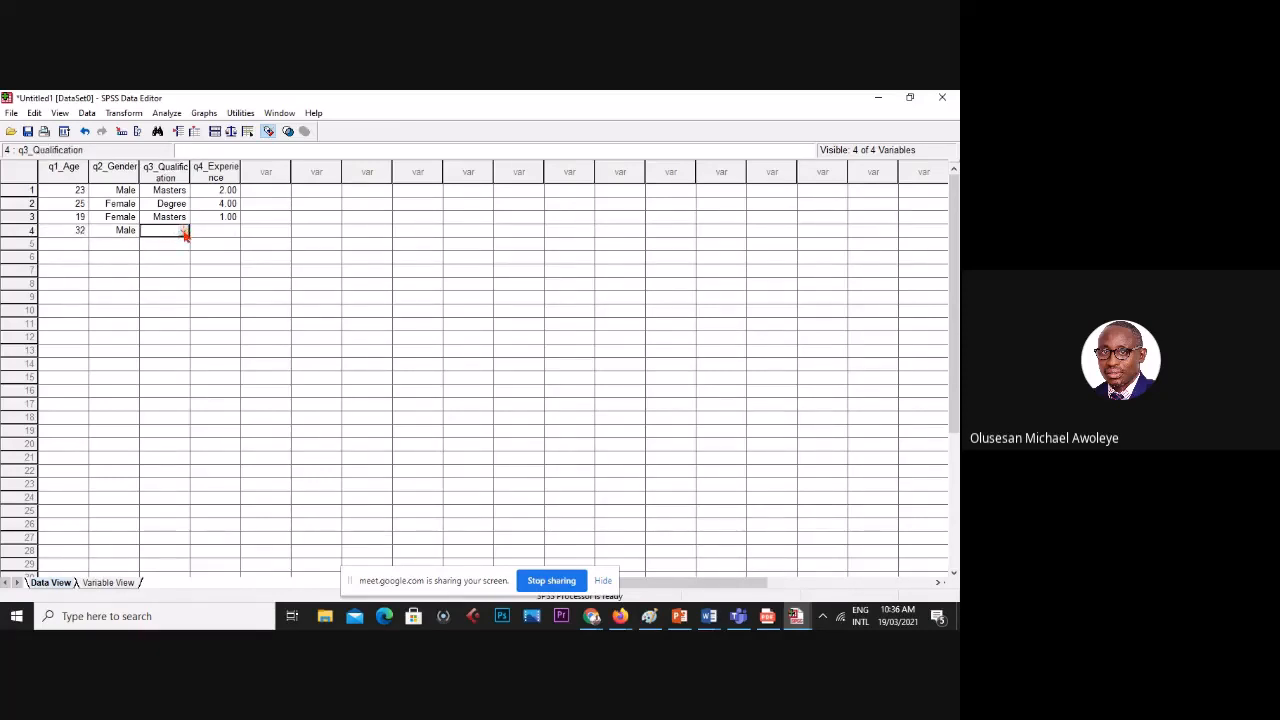
click(184, 234)
click(170, 254)
click(213, 232)
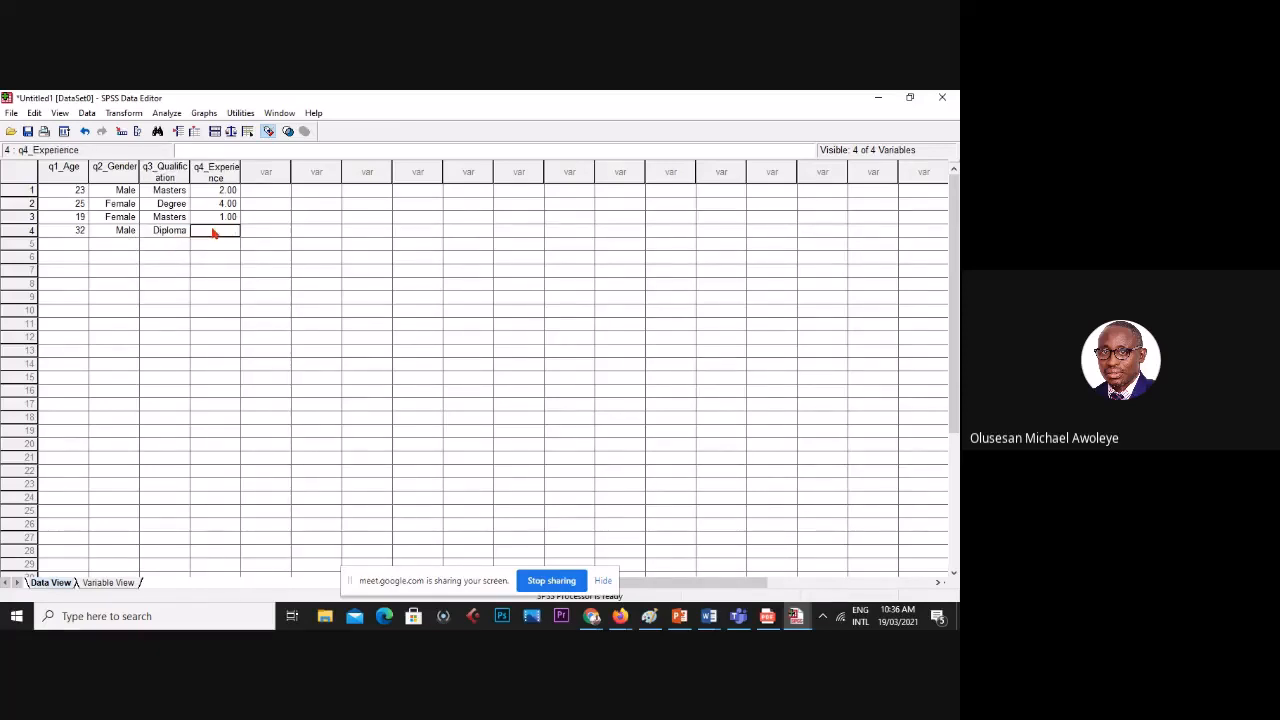
text(6)
click(118, 246)
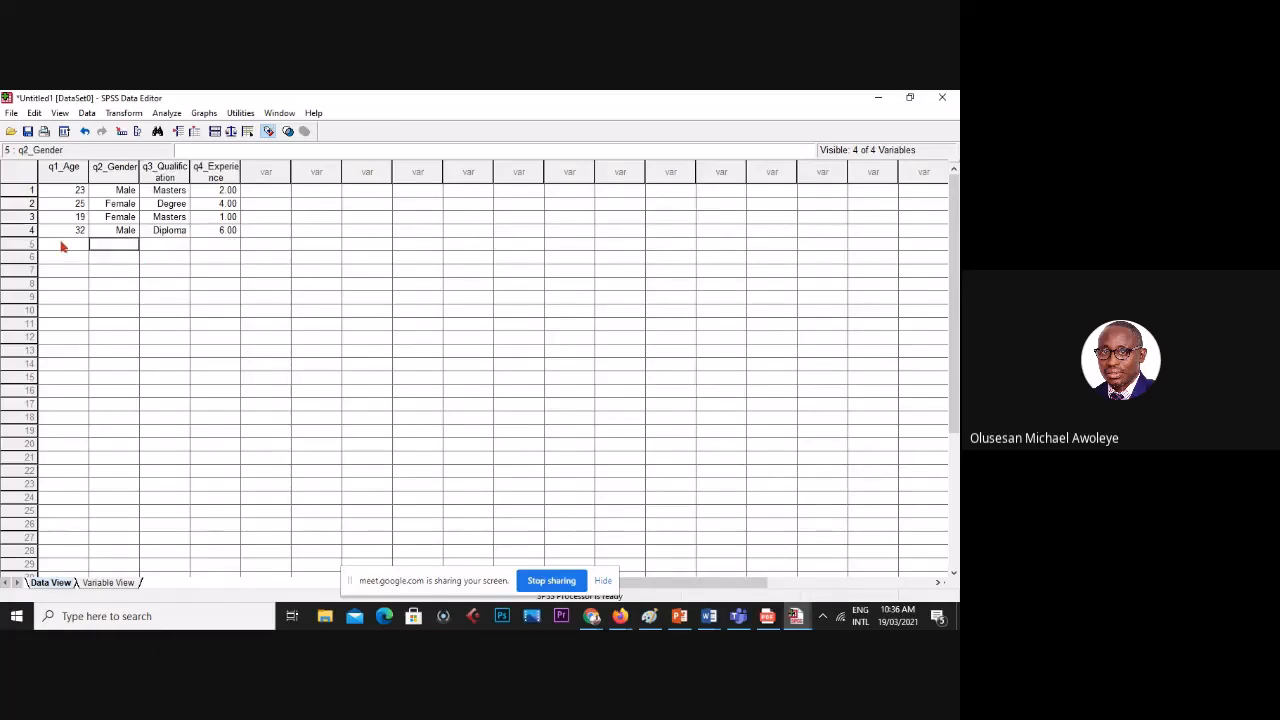
- Enter an age of 40 and the gender Female for the fifth respondent
click(62, 246)
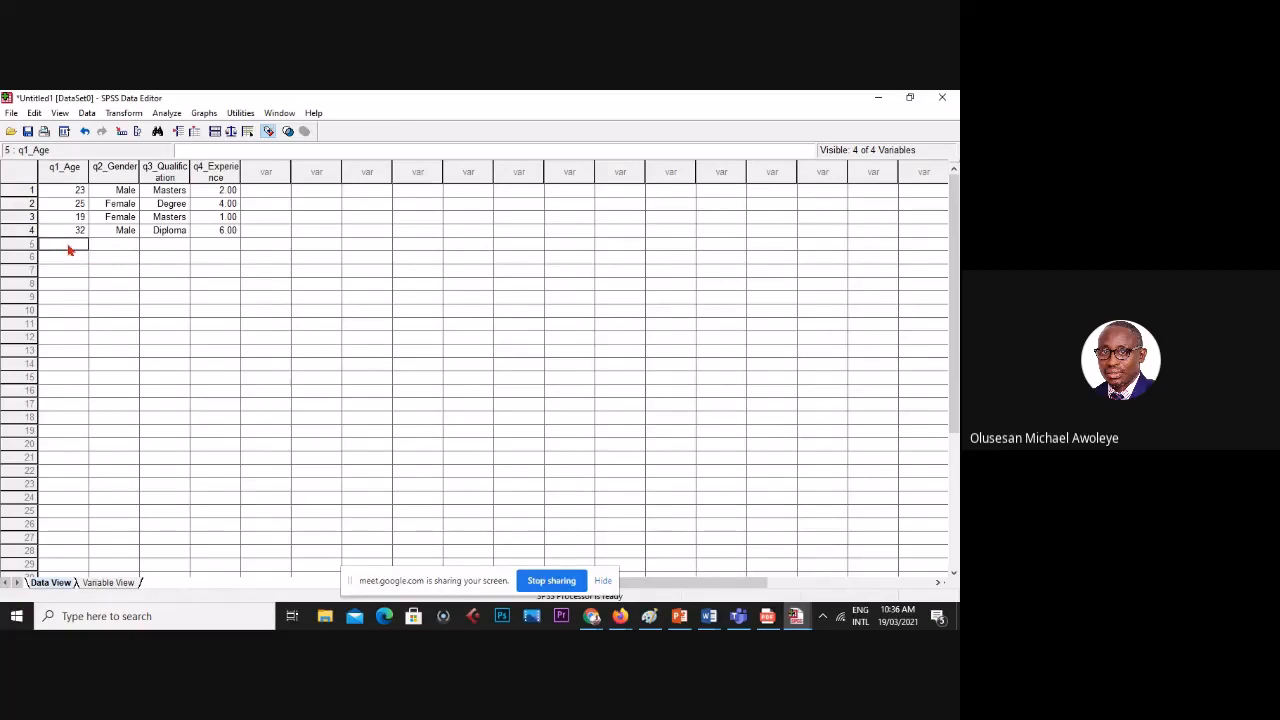
text(40)
click(120, 245)
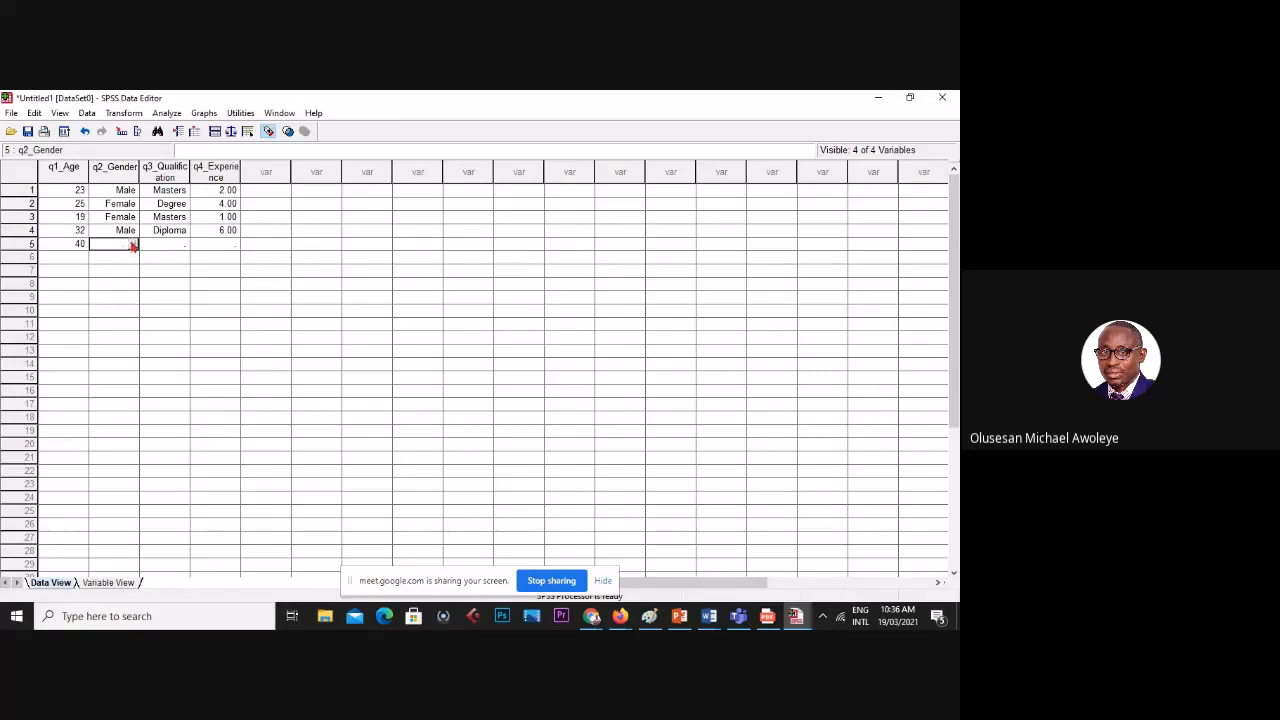
click(132, 244)
click(115, 258)
- Set the fifth respondent's qualification to Masters and internet experience to 8 years
click(176, 245)
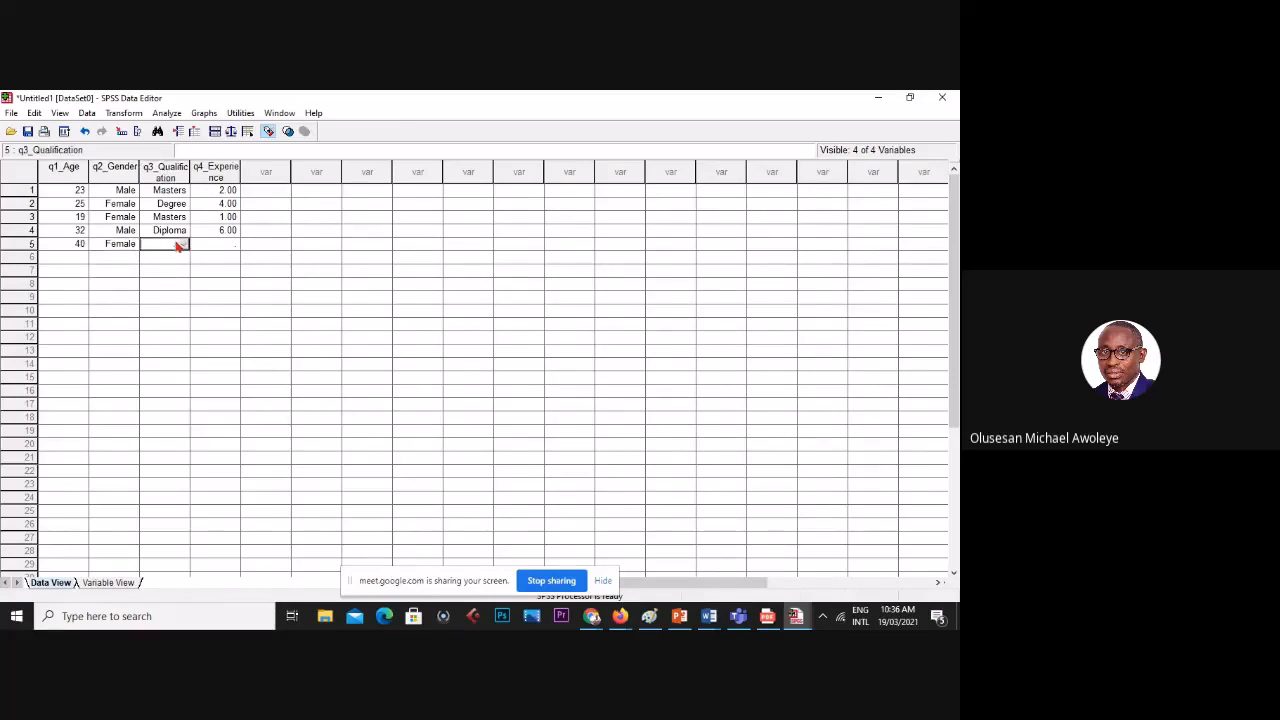
click(183, 244)
click(160, 290)
click(225, 244)
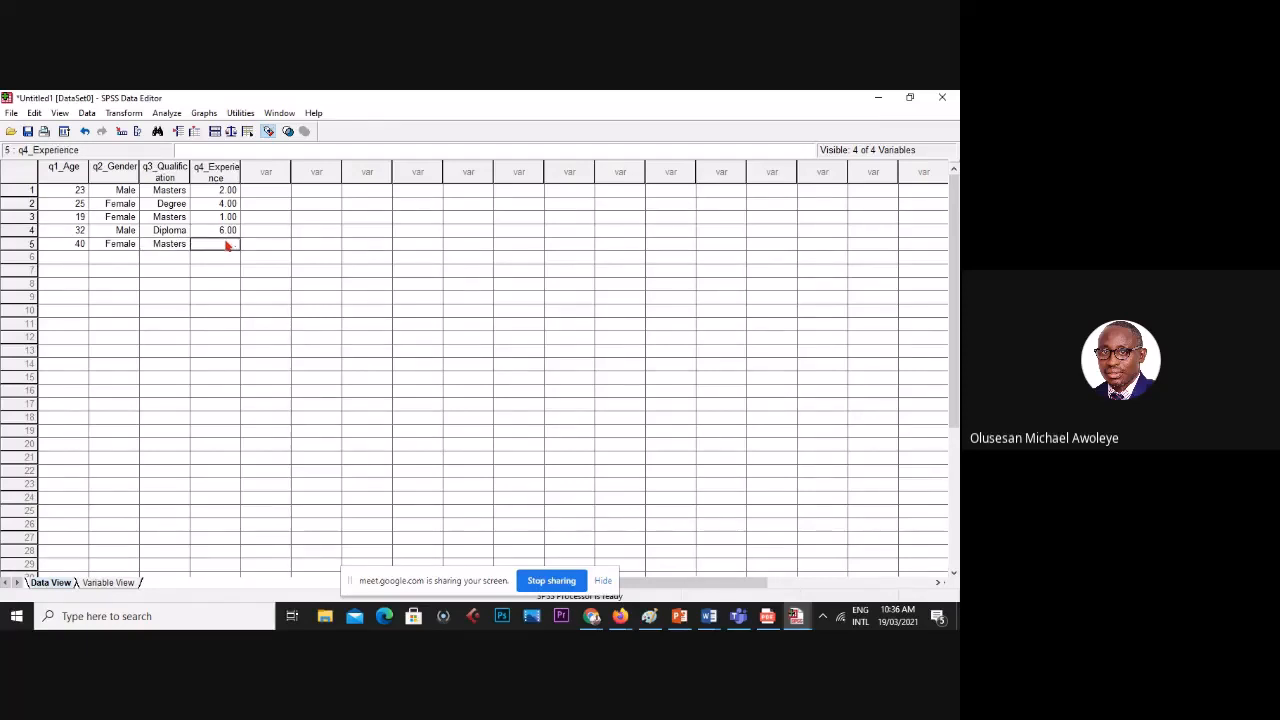
text(8)
click(273, 259)
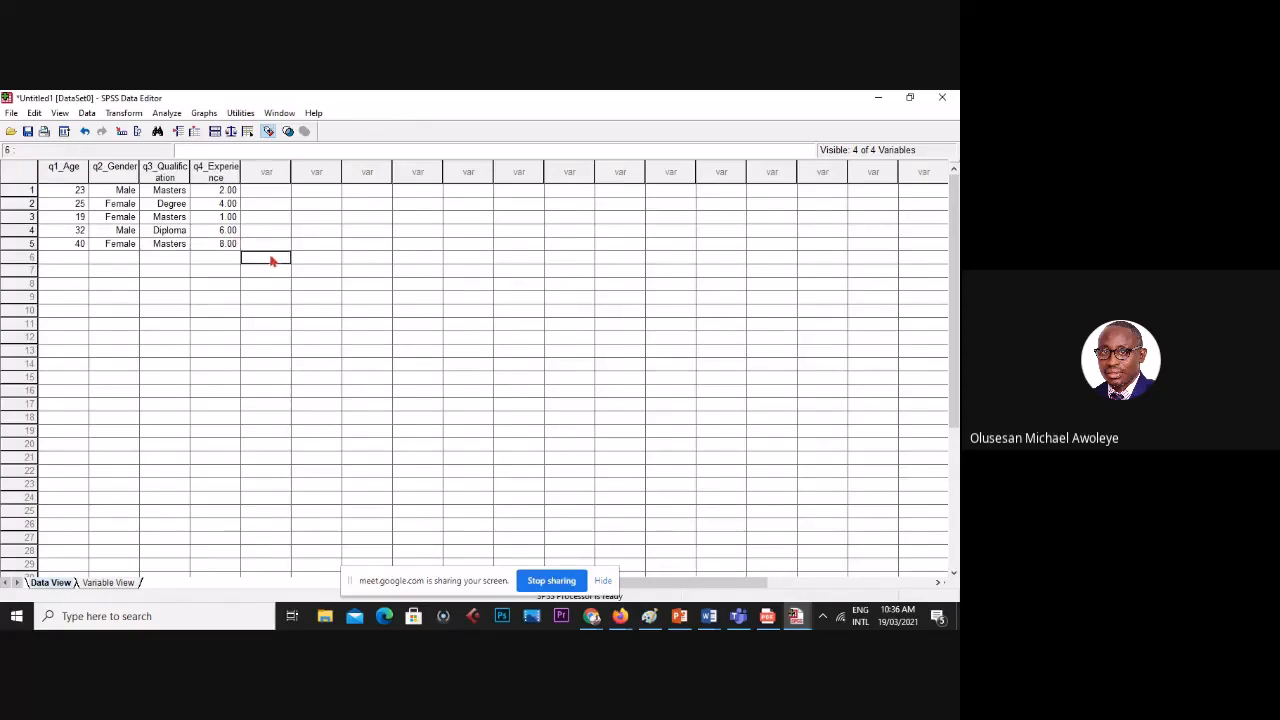
- Enter an age of 38 and the gender Male for the sixth respondent
click(76, 257)
text(38)
click(126, 259)
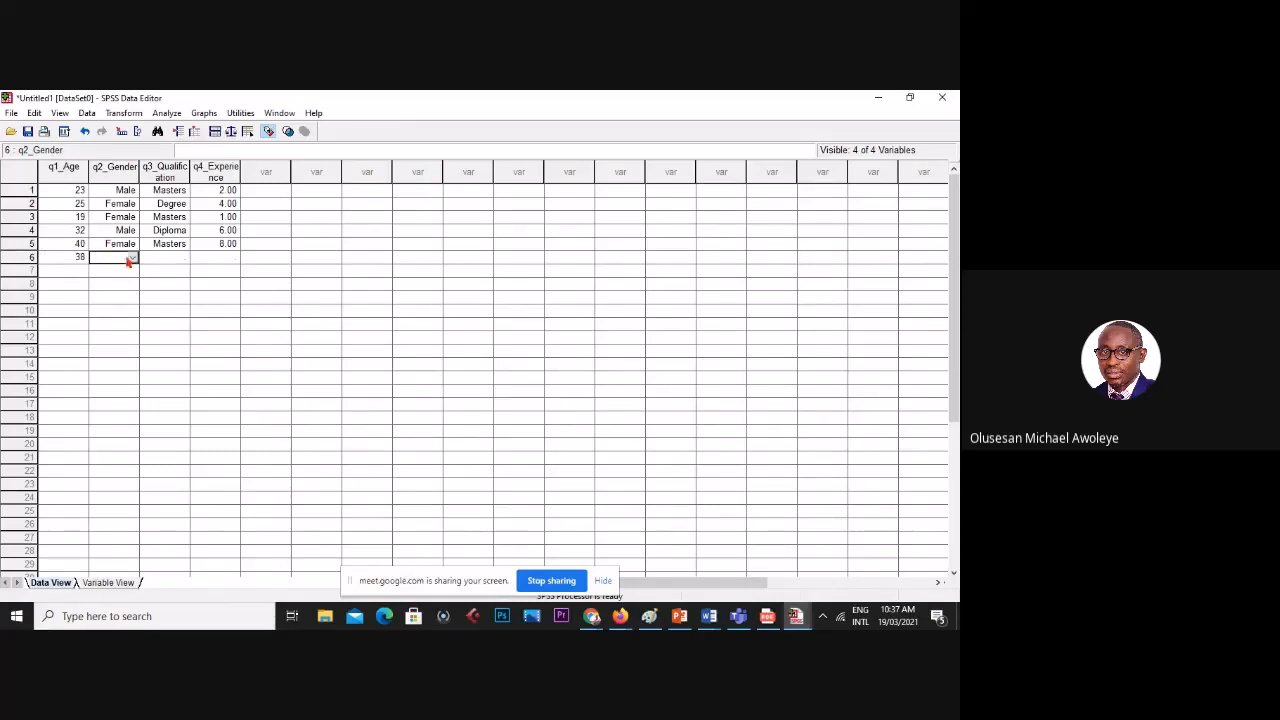
click(130, 258)
click(115, 279)
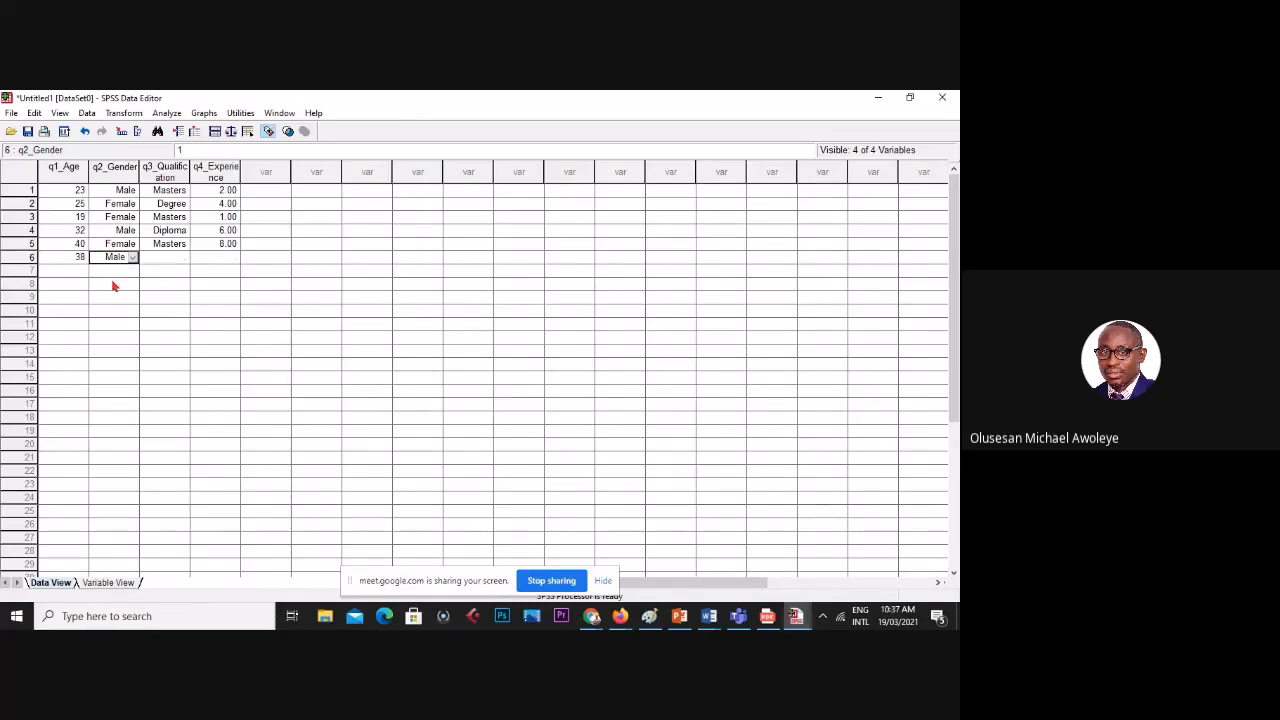
- Set the sixth respondent's qualification to Degree and internet experience to 3 years
click(168, 262)
click(183, 257)
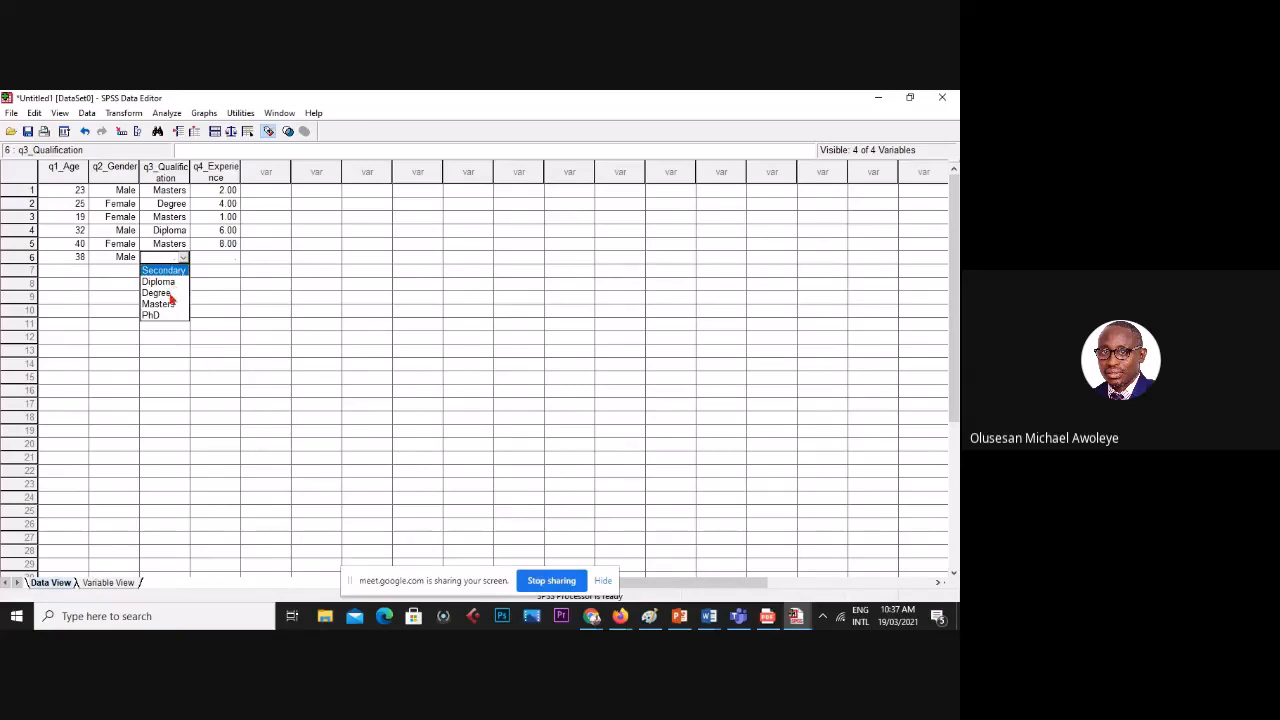
click(168, 293)
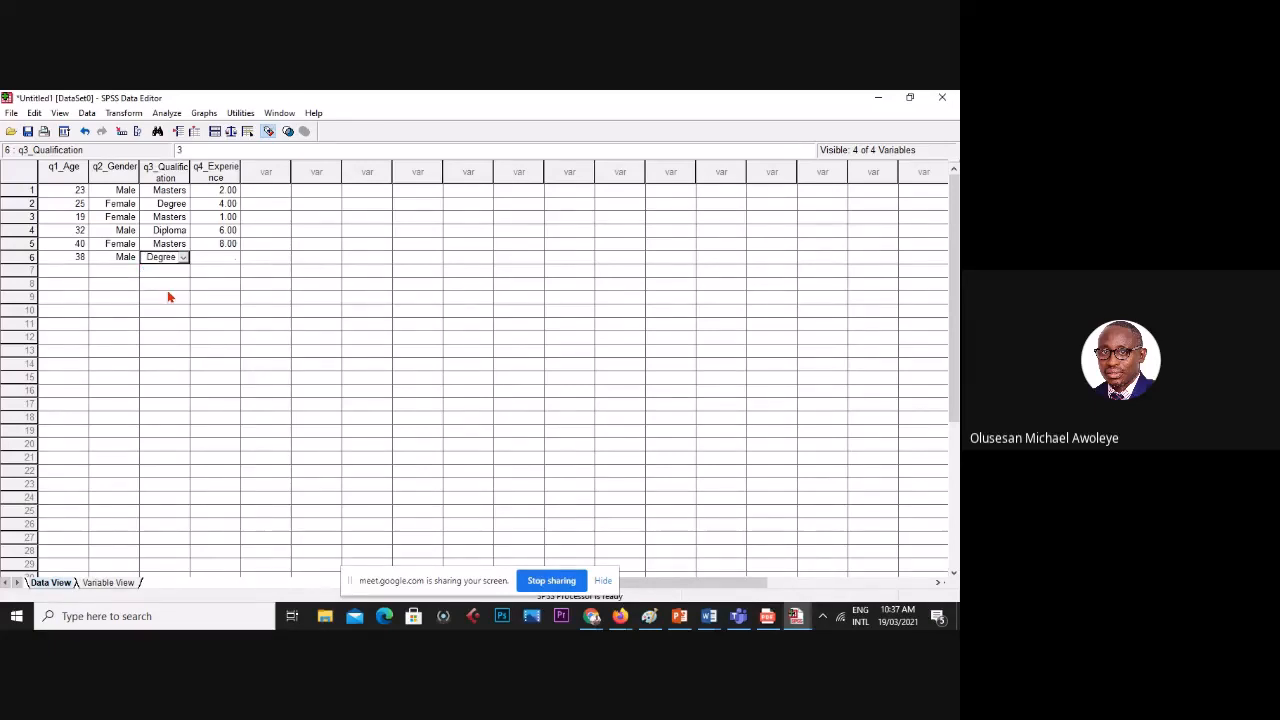
click(226, 259)
text(3)
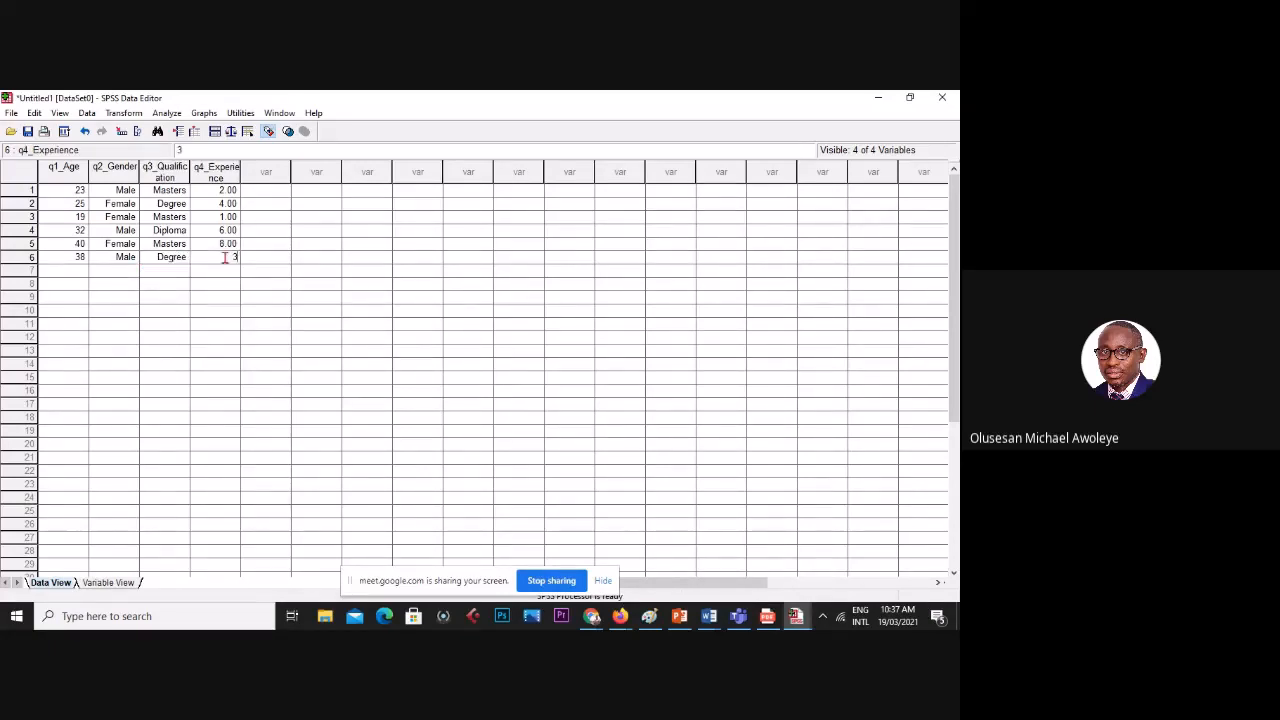
key(Return)
- Enter an age of 28 and the gender Male for the seventh respondent
click(78, 272)
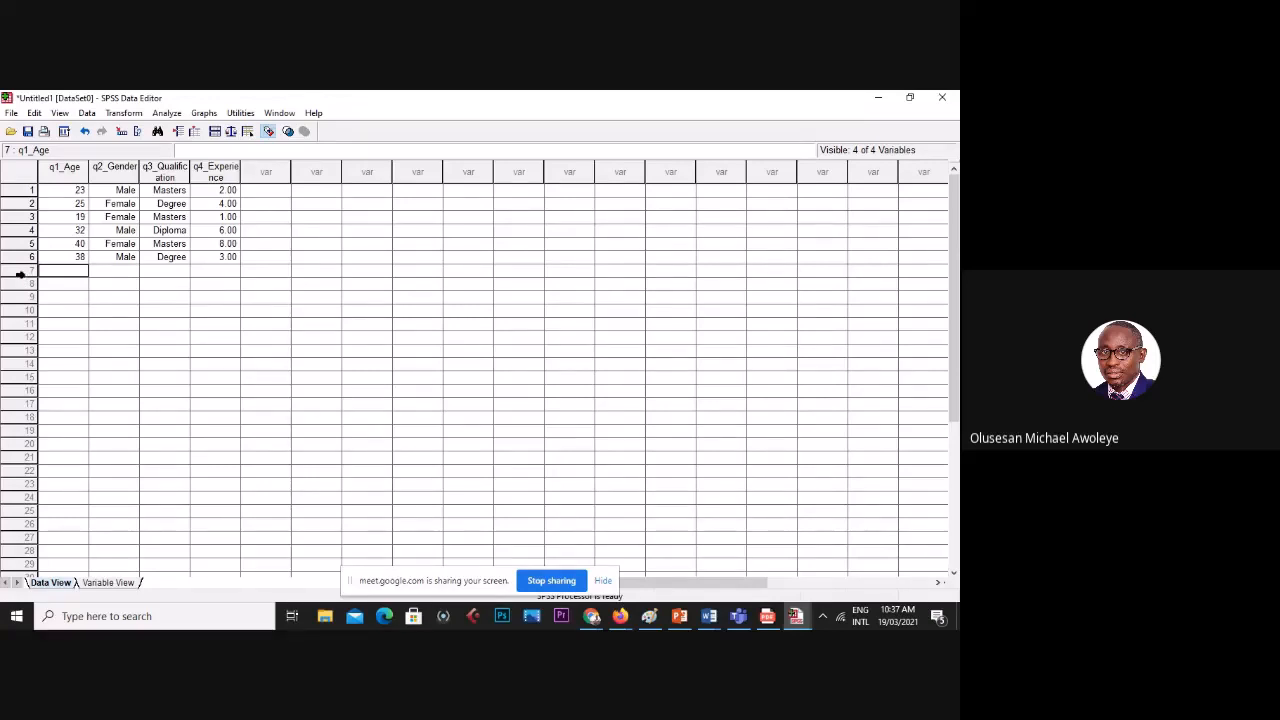
click(20, 273)
click(70, 276)
text(28)
click(121, 271)
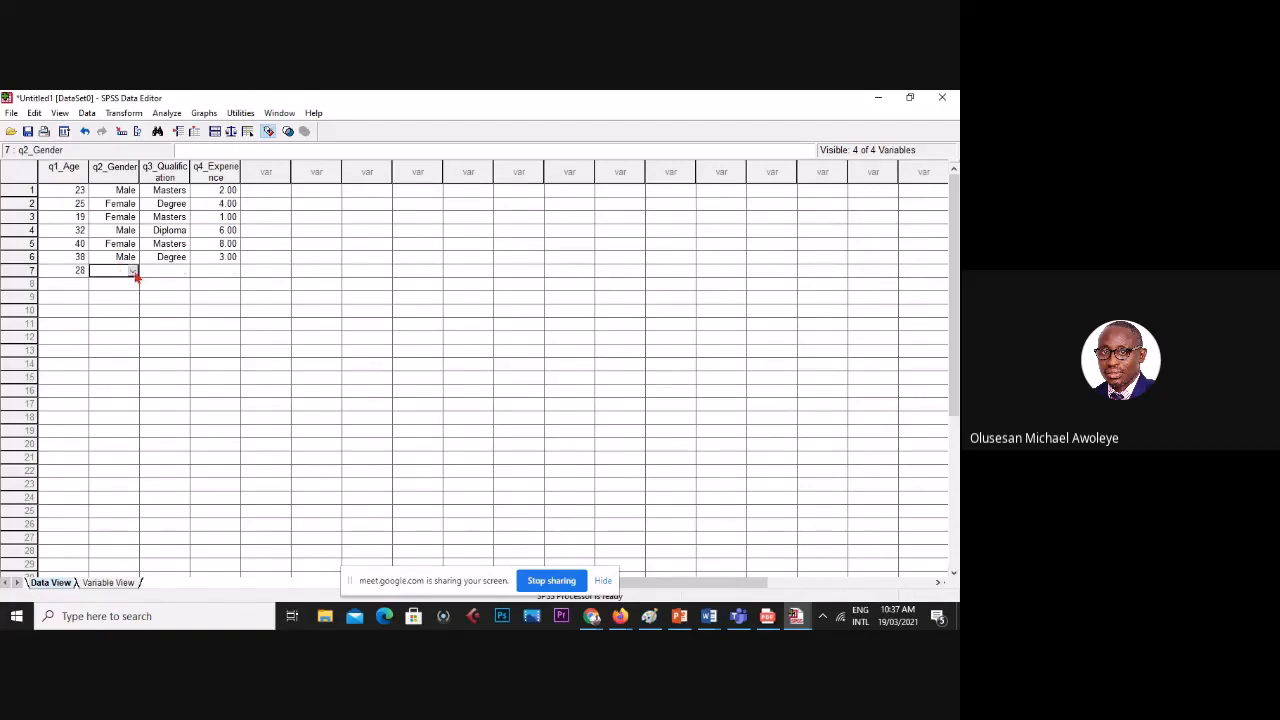
click(134, 272)
click(128, 295)
- Set the seventh respondent's qualification to Secondary and internet experience to 2 years
click(177, 261)
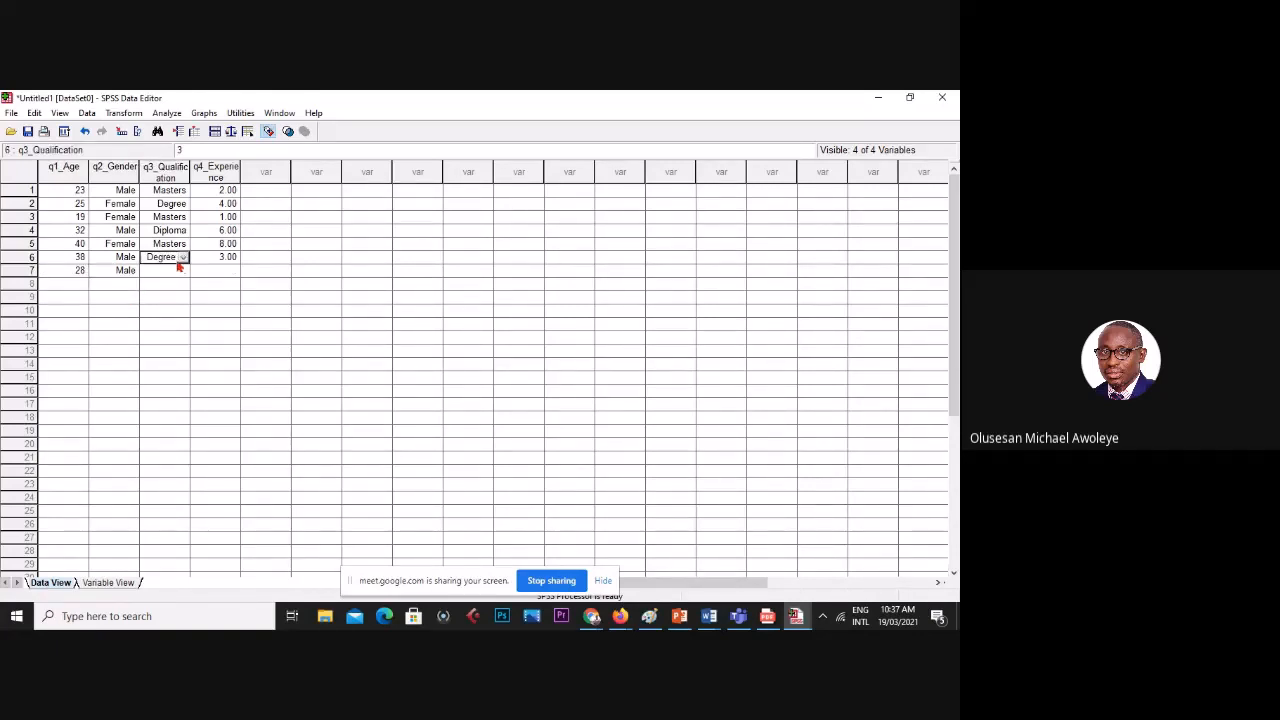
click(176, 271)
click(183, 271)
click(171, 282)
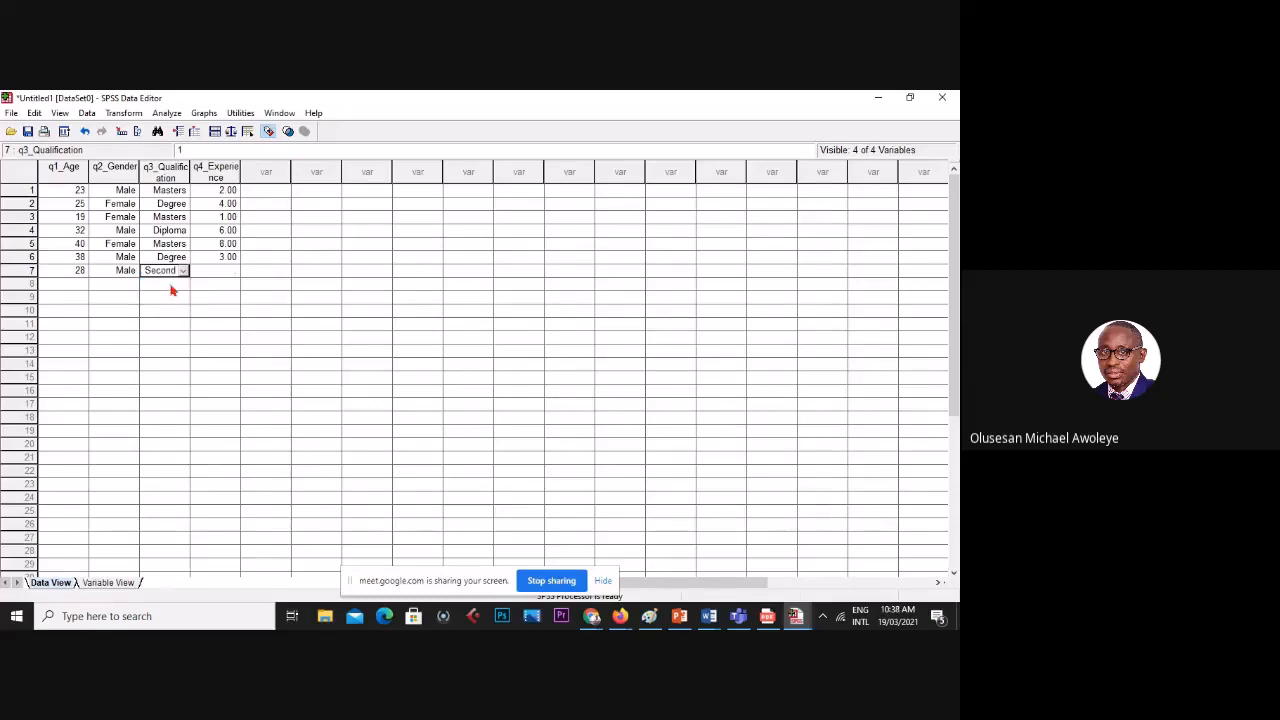
click(232, 271)
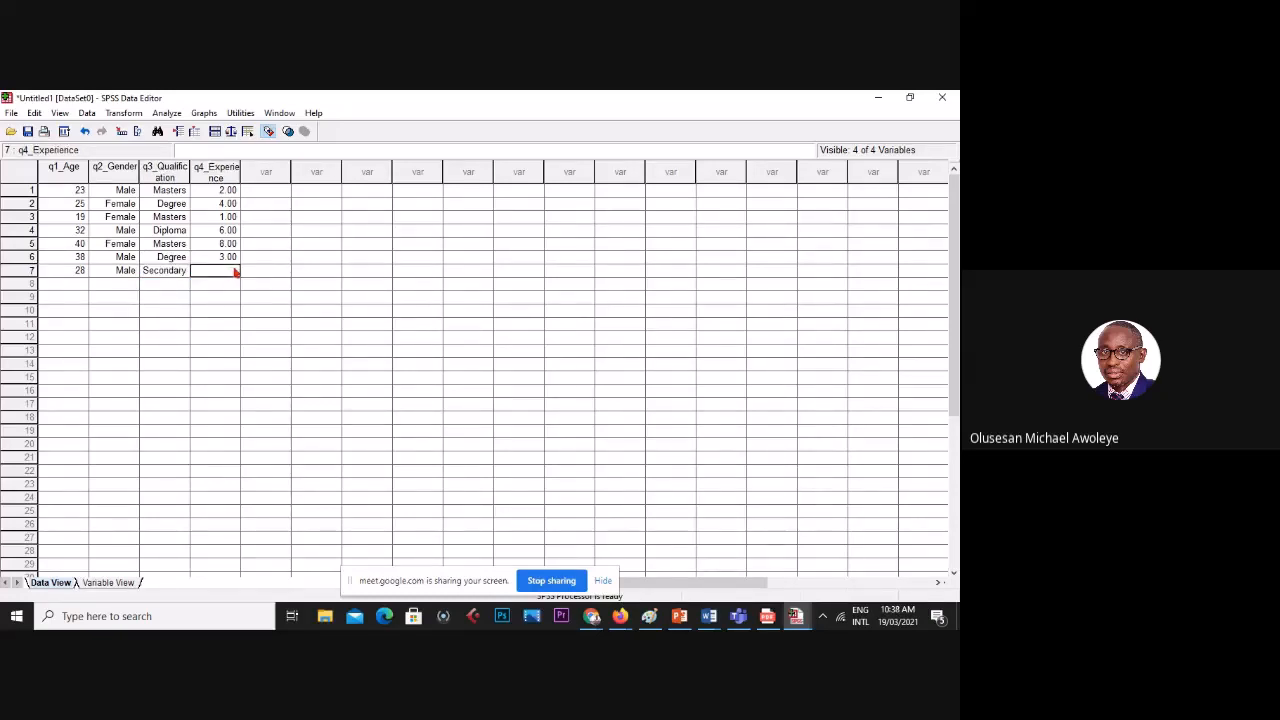
click(234, 269)
text(2)
click(128, 298)
- Enter an age of 45 and the gender Male for the eighth respondent
click(64, 287)
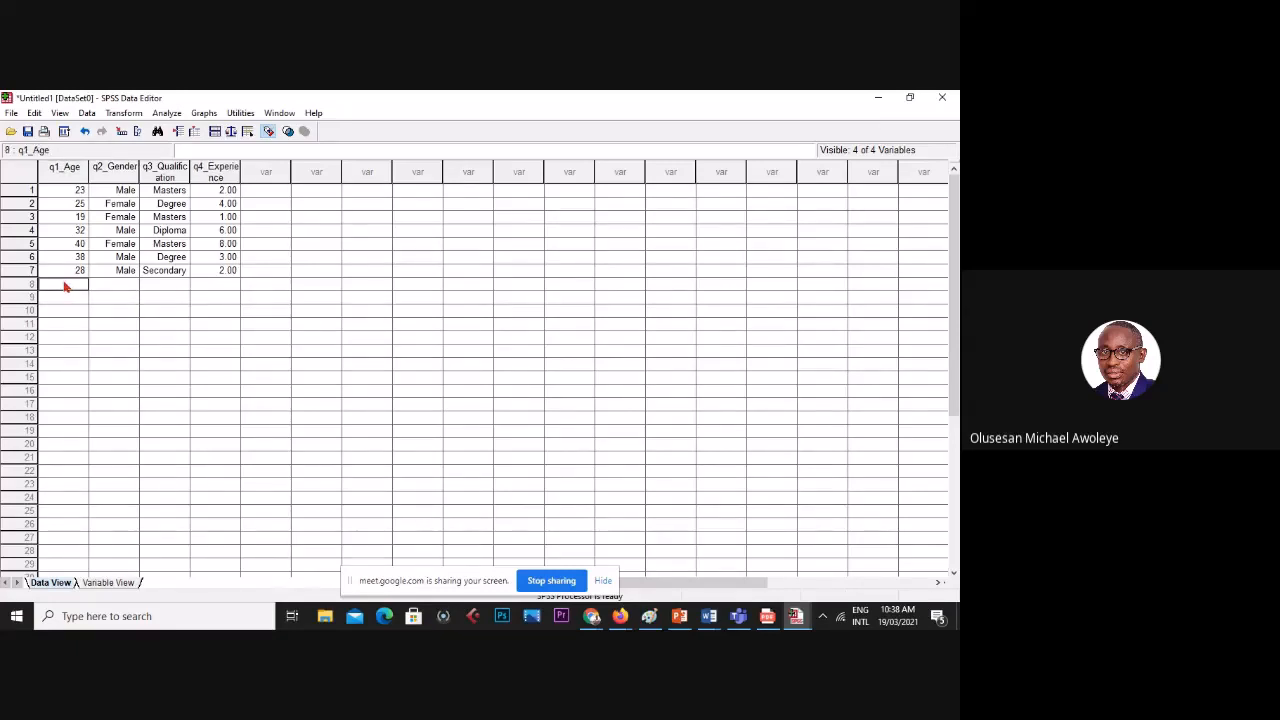
text(45)
click(127, 285)
click(133, 285)
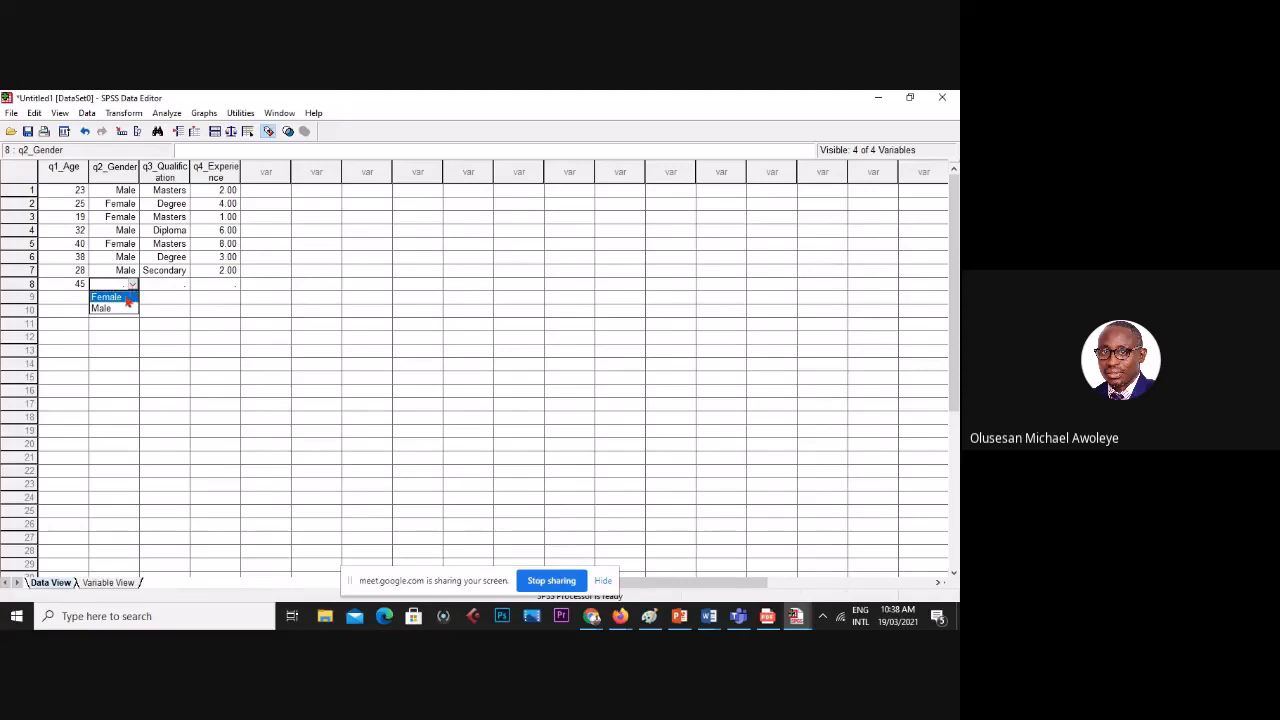
click(128, 305)
click(132, 286)
click(128, 297)
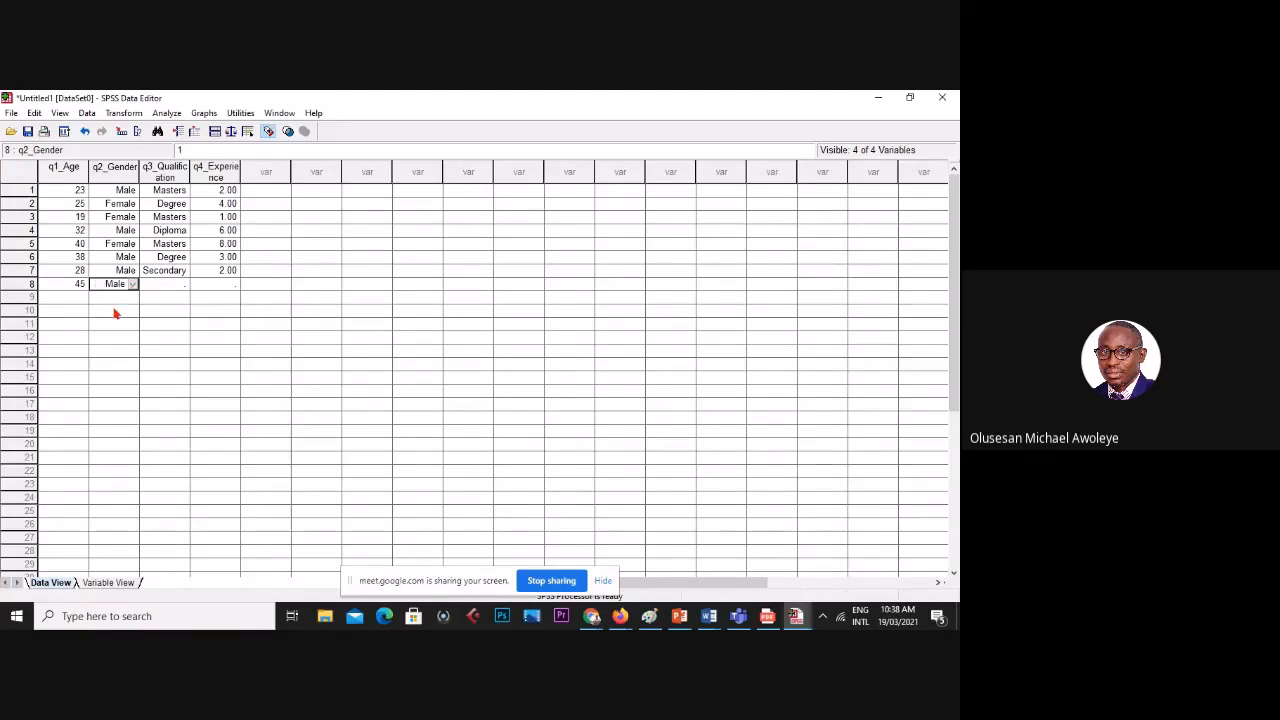
- Set the eighth respondent's qualification to Masters and internet experience to 9 years
click(177, 285)
click(183, 285)
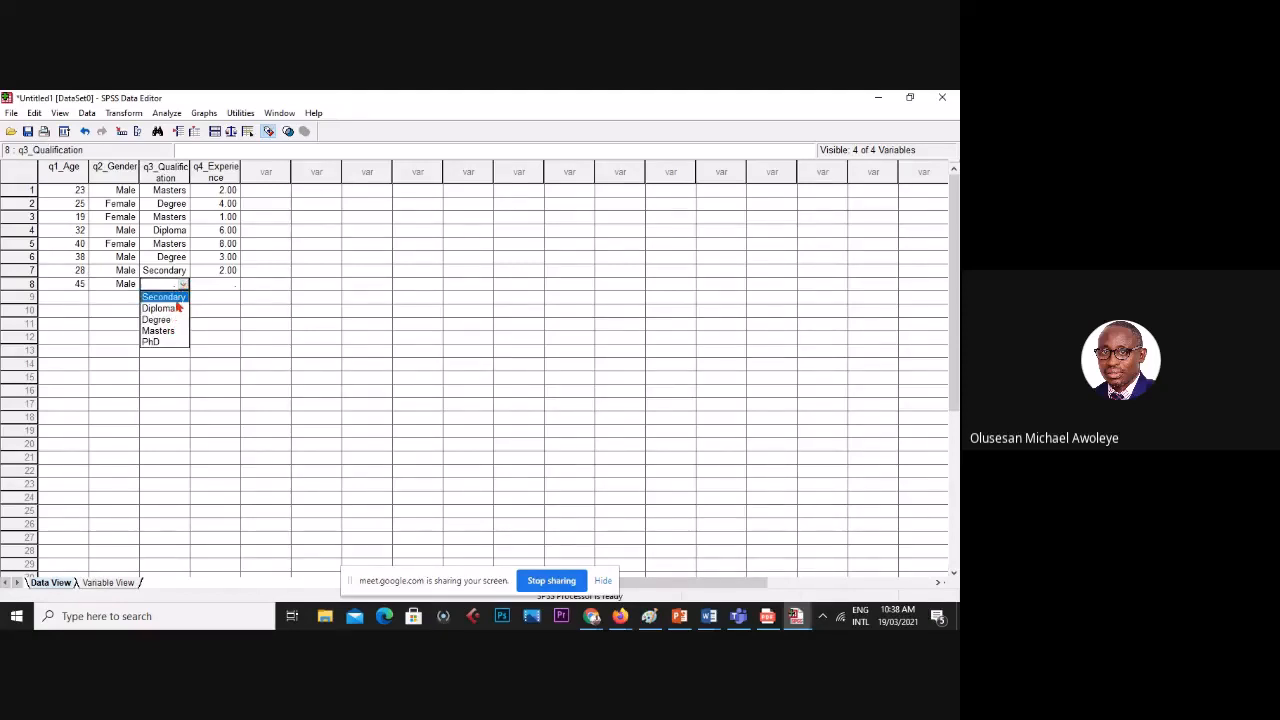
click(168, 331)
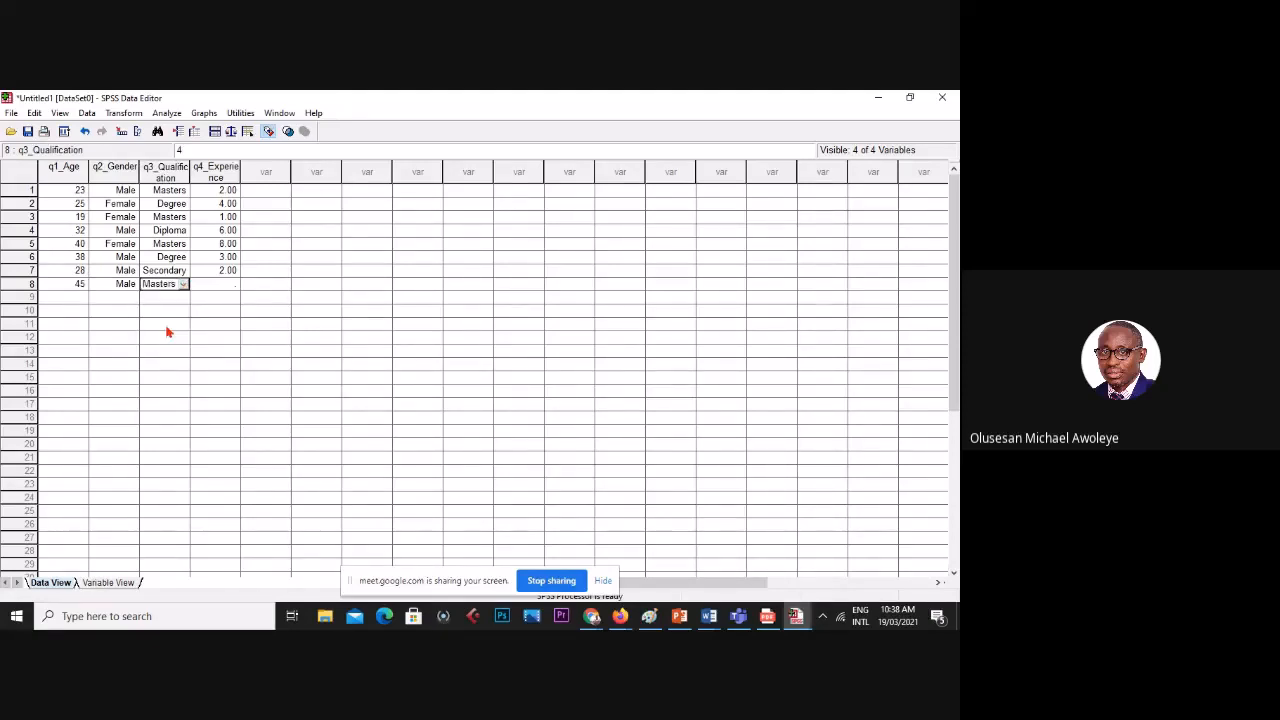
click(225, 285)
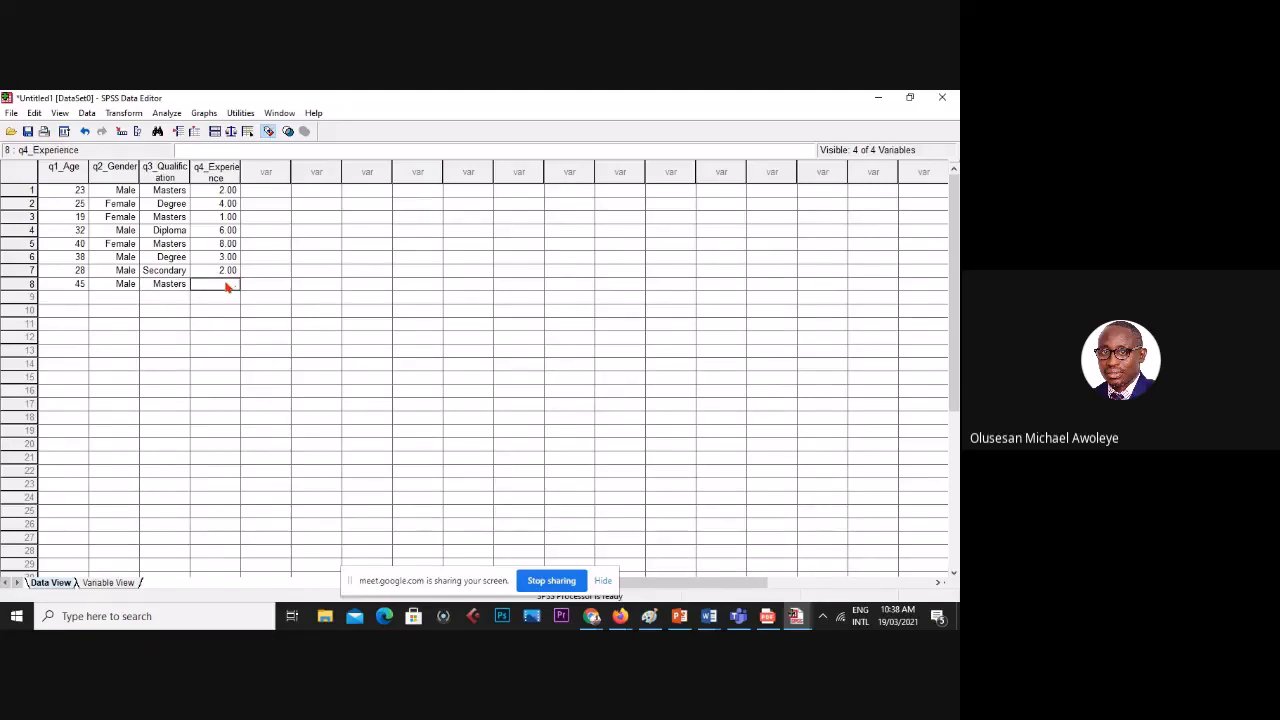
double_click(225, 285)
click(150, 324)
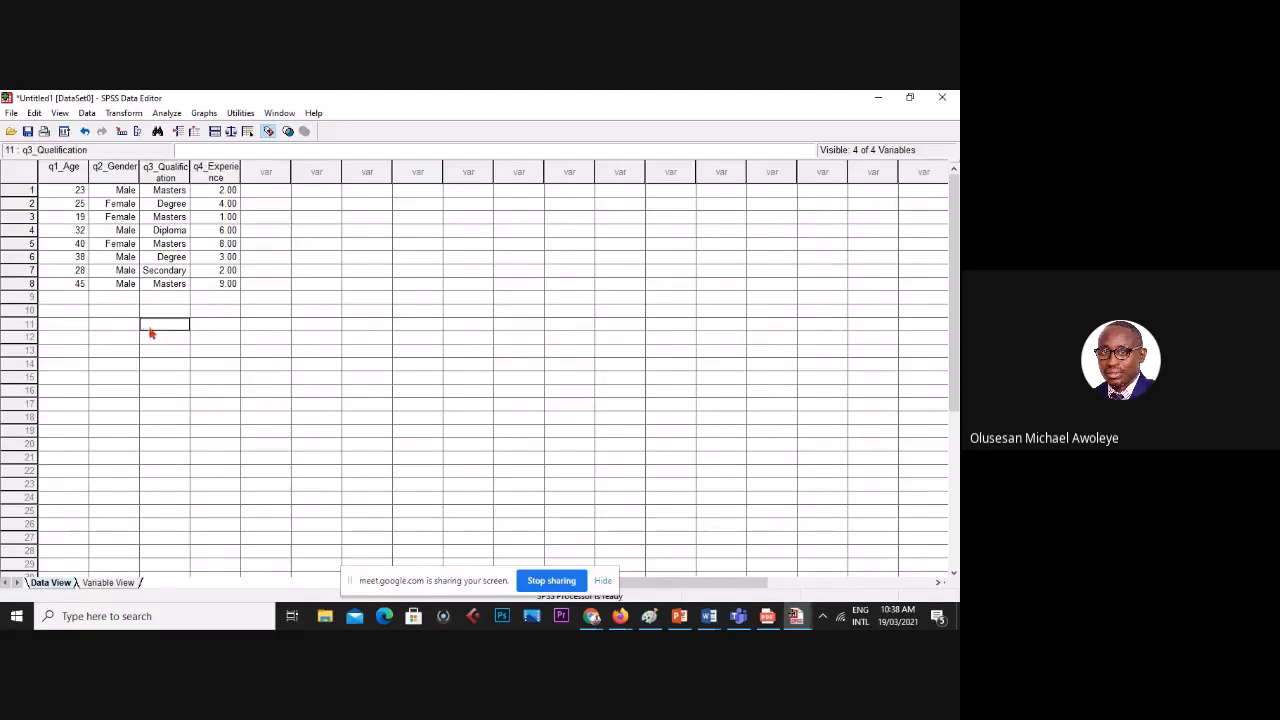
- Enter an age of 35 and the gender Female for the ninth respondent
double_click(75, 295)
text(35)
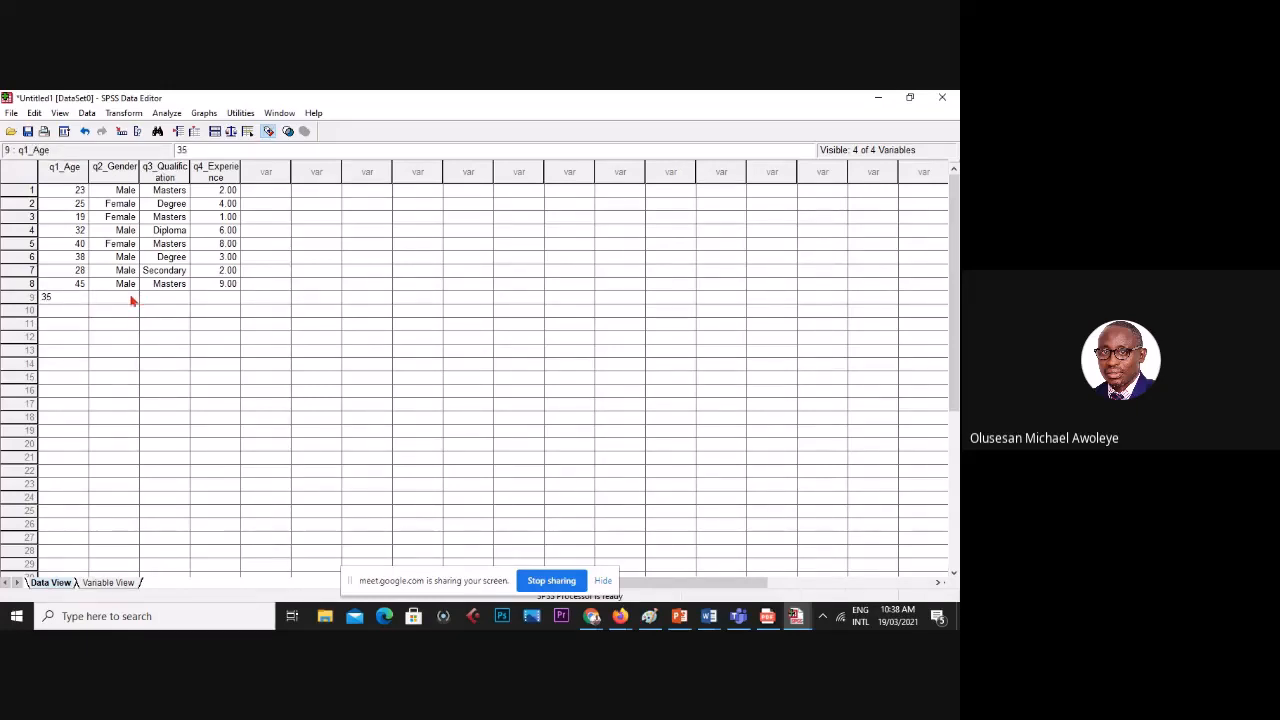
click(127, 302)
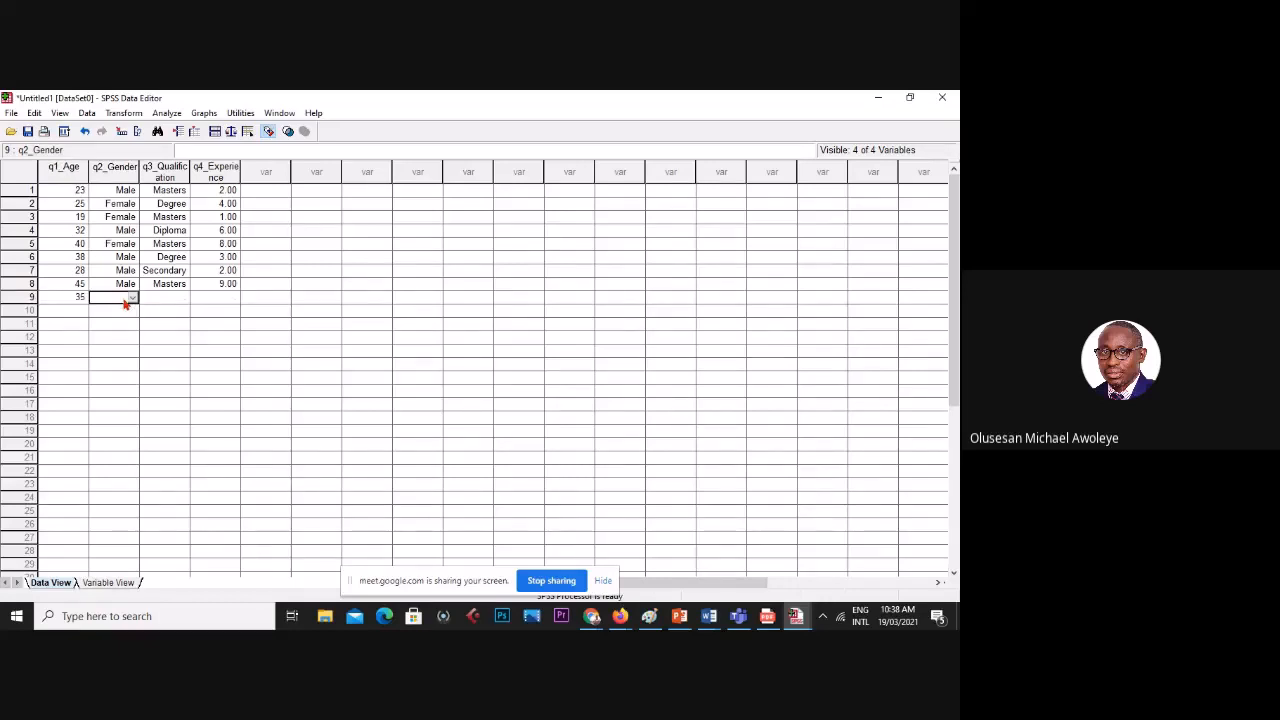
click(127, 303)
click(127, 313)
- Set the ninth respondent's qualification to Masters and internet experience to 3 years
click(168, 300)
click(183, 298)
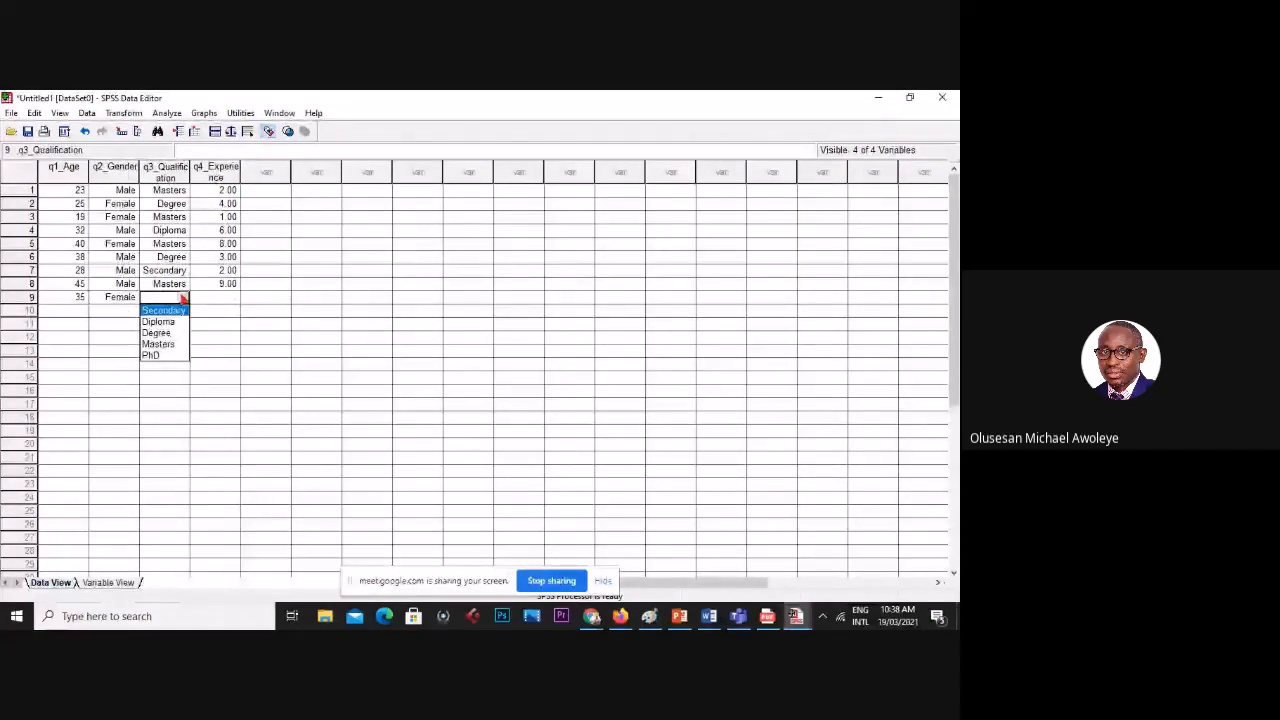
click(158, 344)
key(Tab)
text(3)
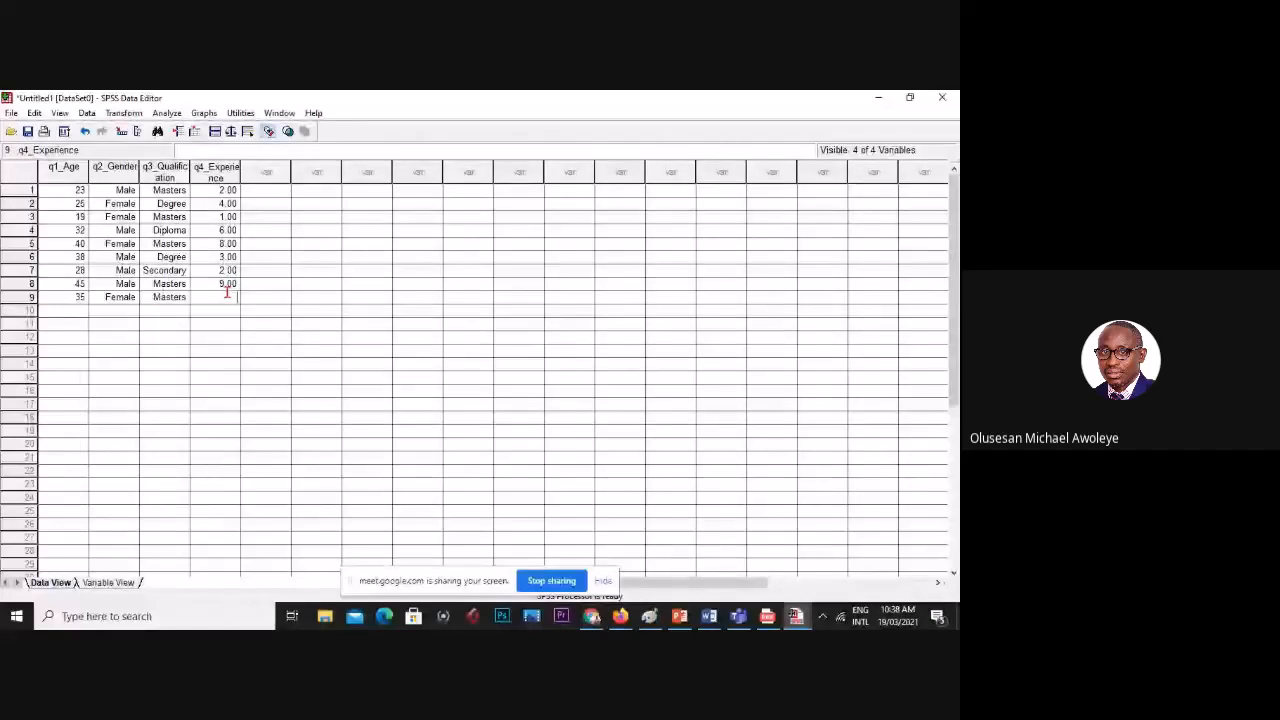
- Enter an age of 47 and the gender Male for the tenth respondent
click(71, 307)
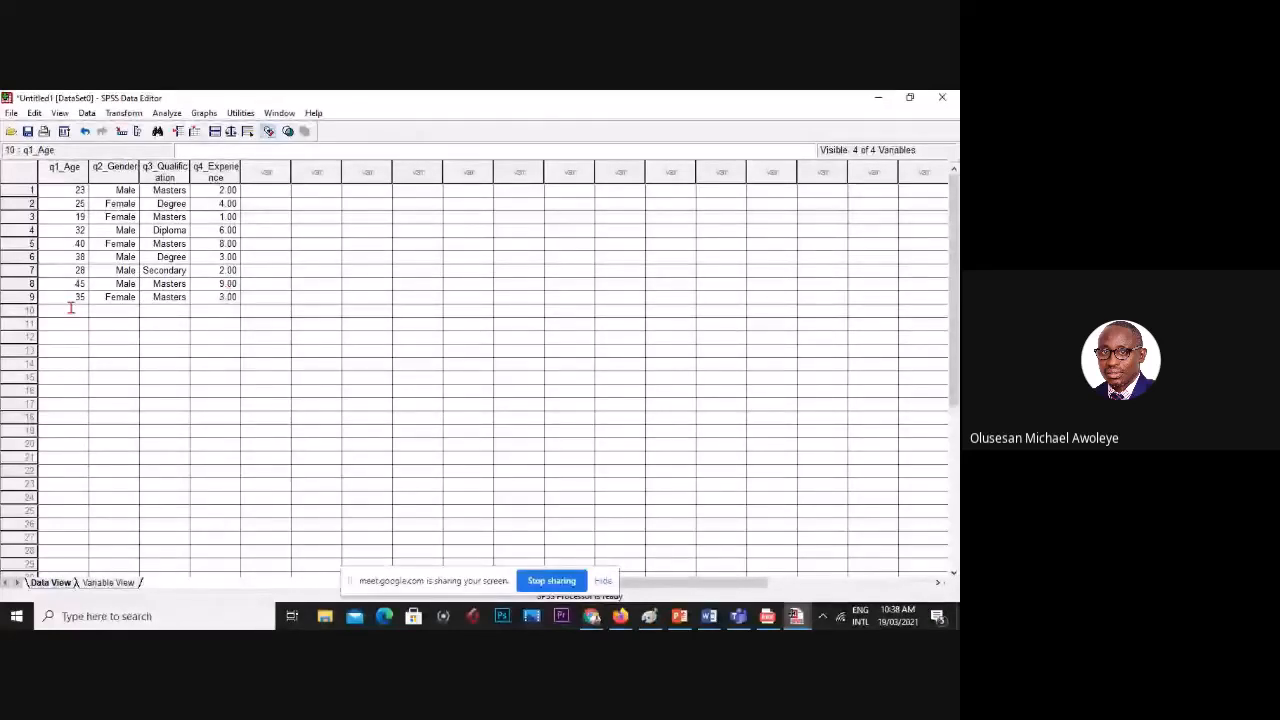
text(47)
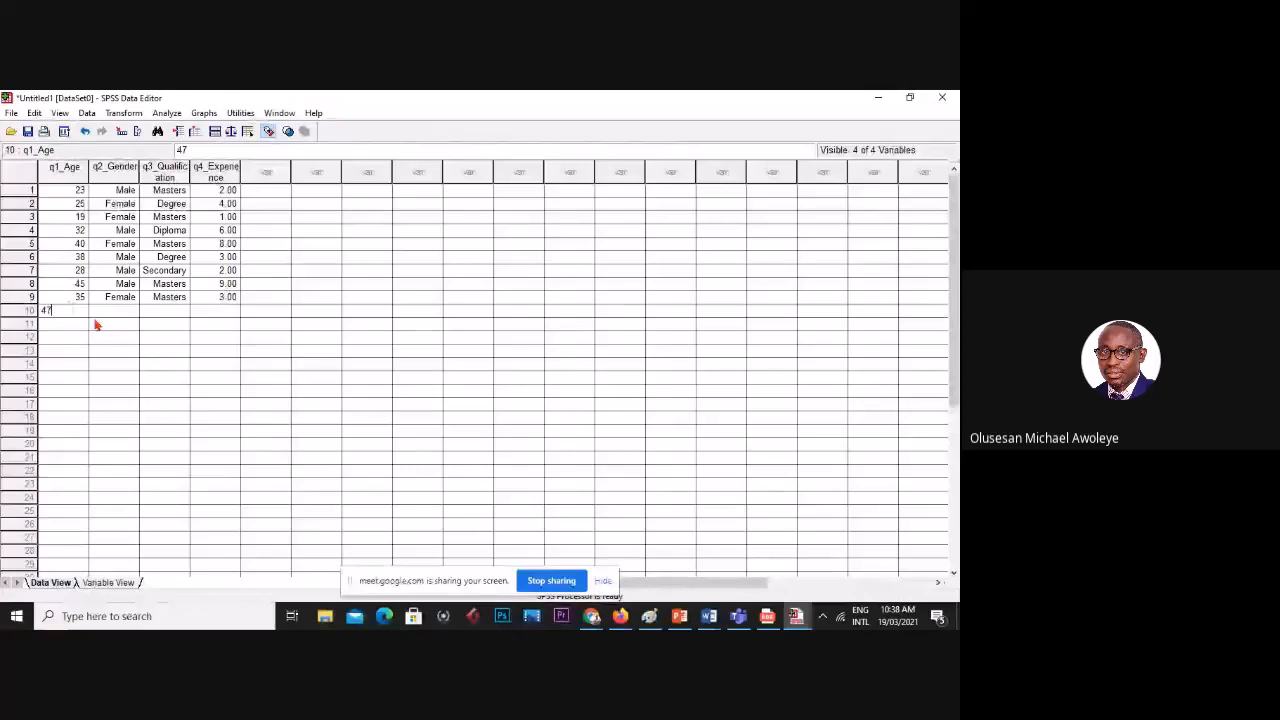
click(113, 315)
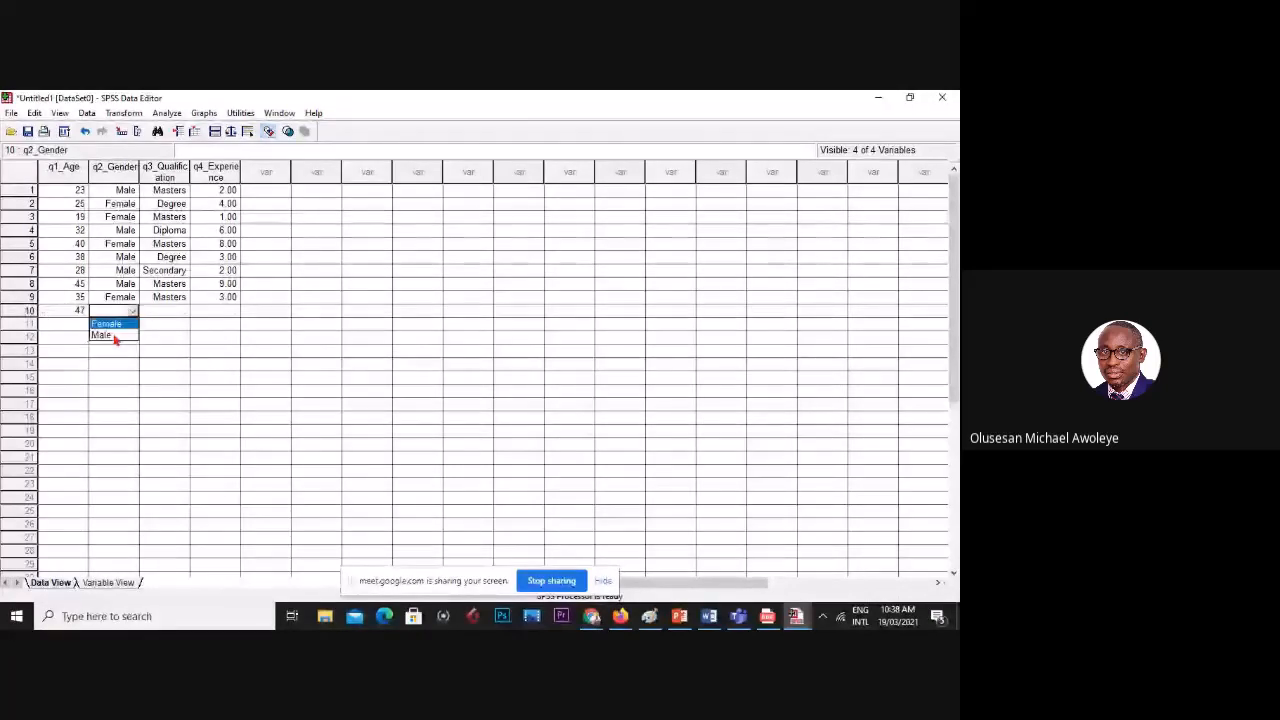
click(117, 335)
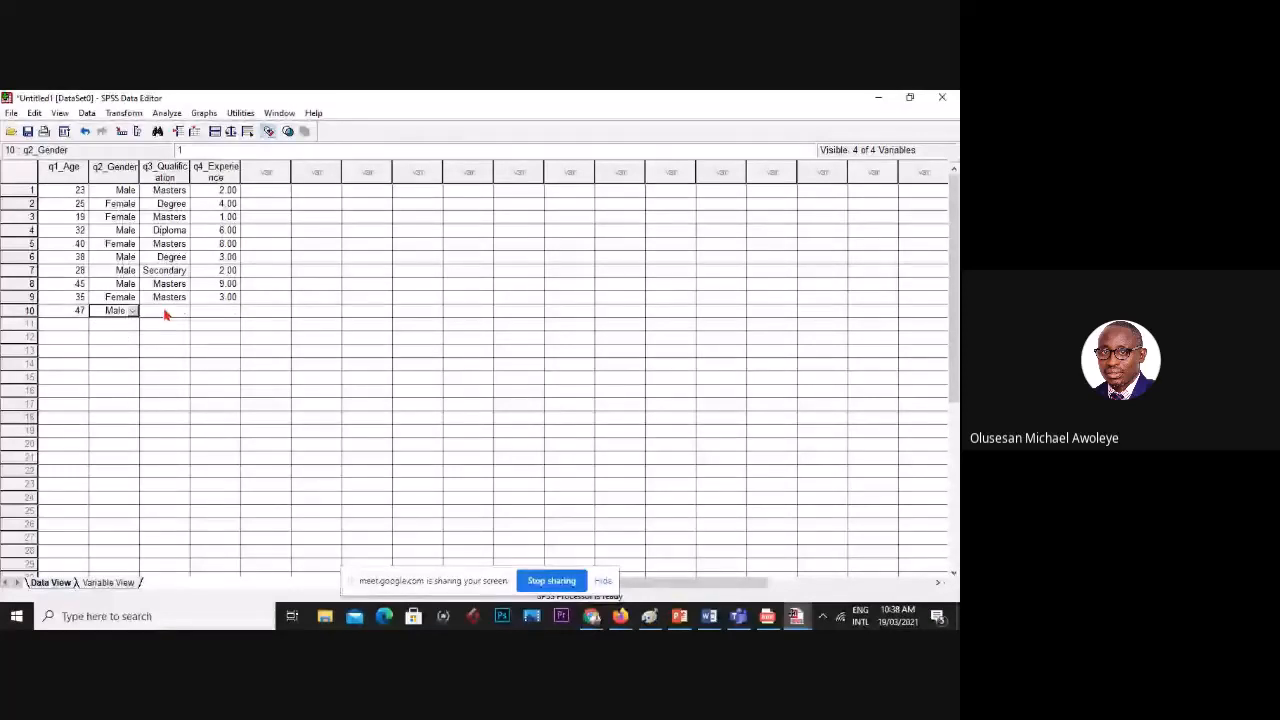
- Set the tenth respondent's qualification to Secondary and internet experience to 2 years
double_click(166, 314)
click(169, 326)
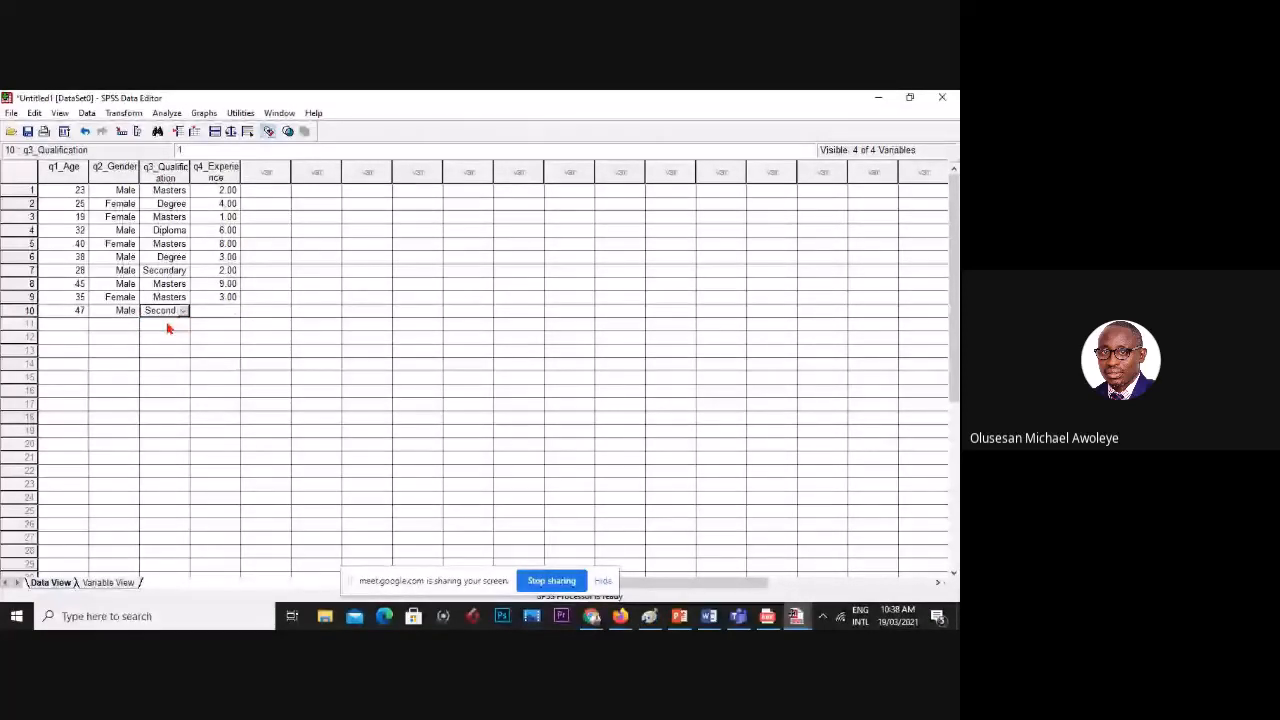
click(218, 313)
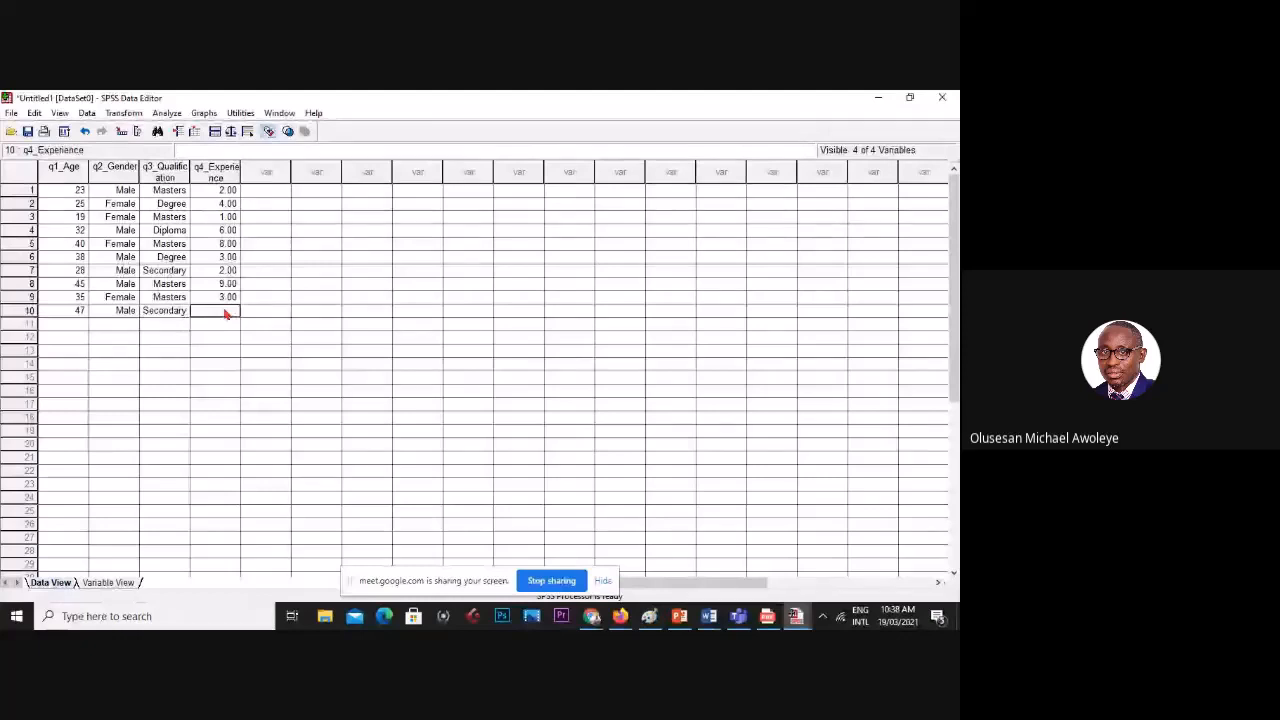
text(2)
click(132, 338)
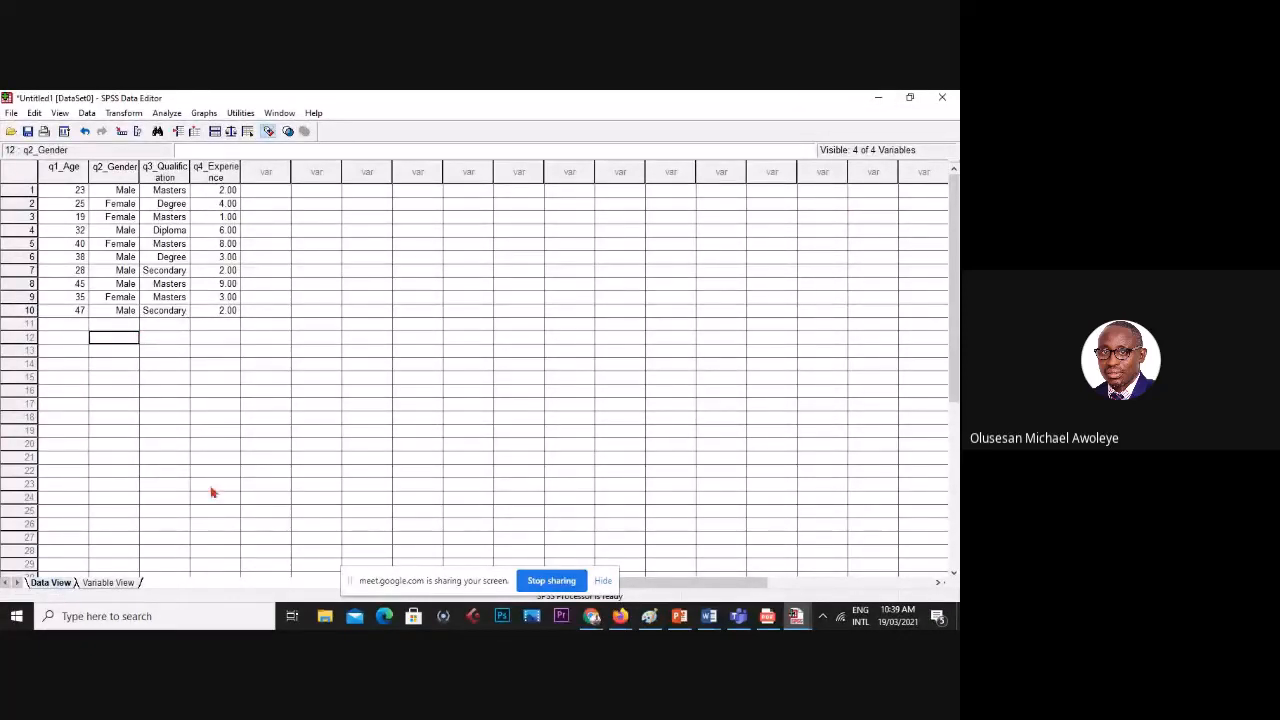
- Save the dataset to the Desktop as tpd607DataSet in SPSS (*.sav) format, and return from the output viewer to the data
click(30, 131)
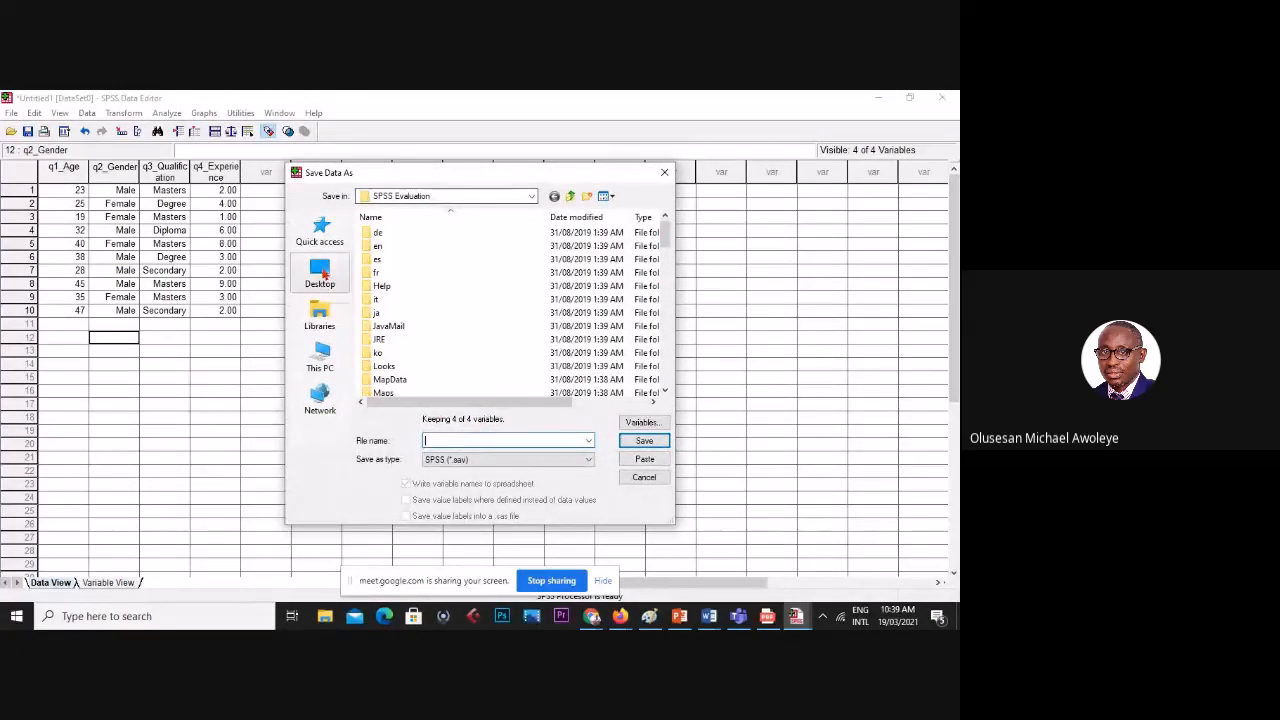
click(322, 274)
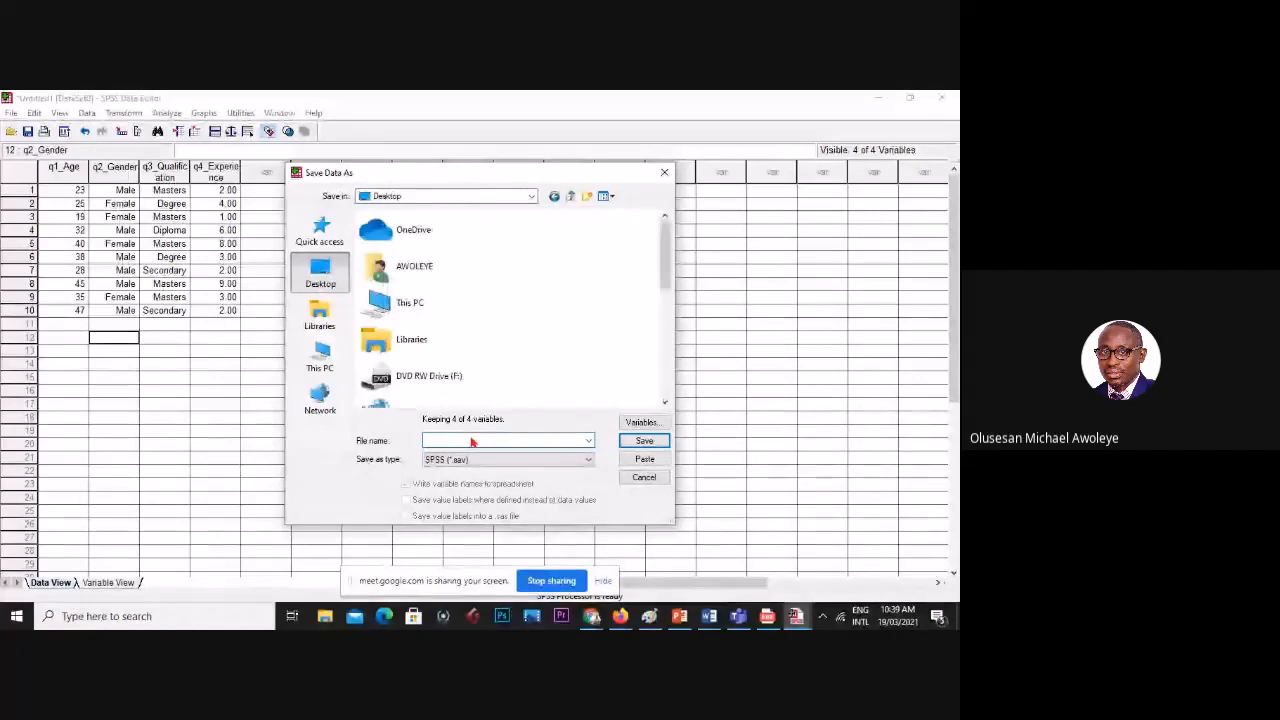
click(504, 440)
text(tpd)
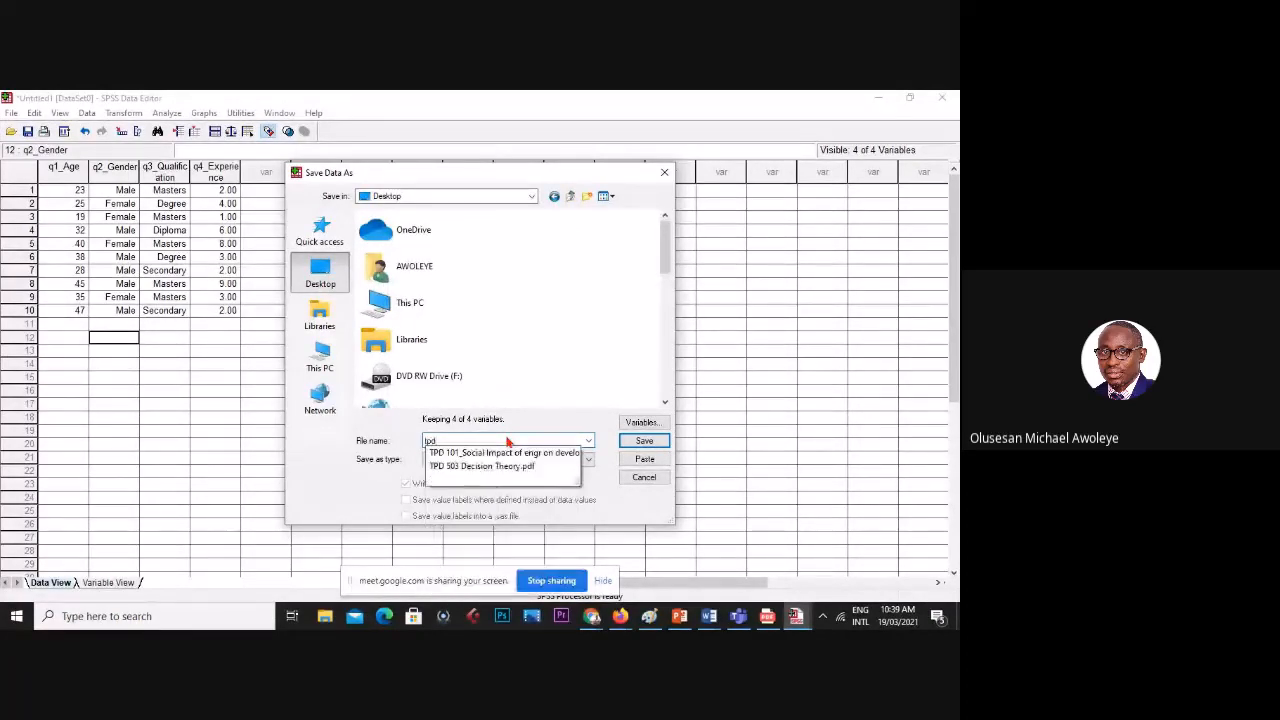
text(607D)
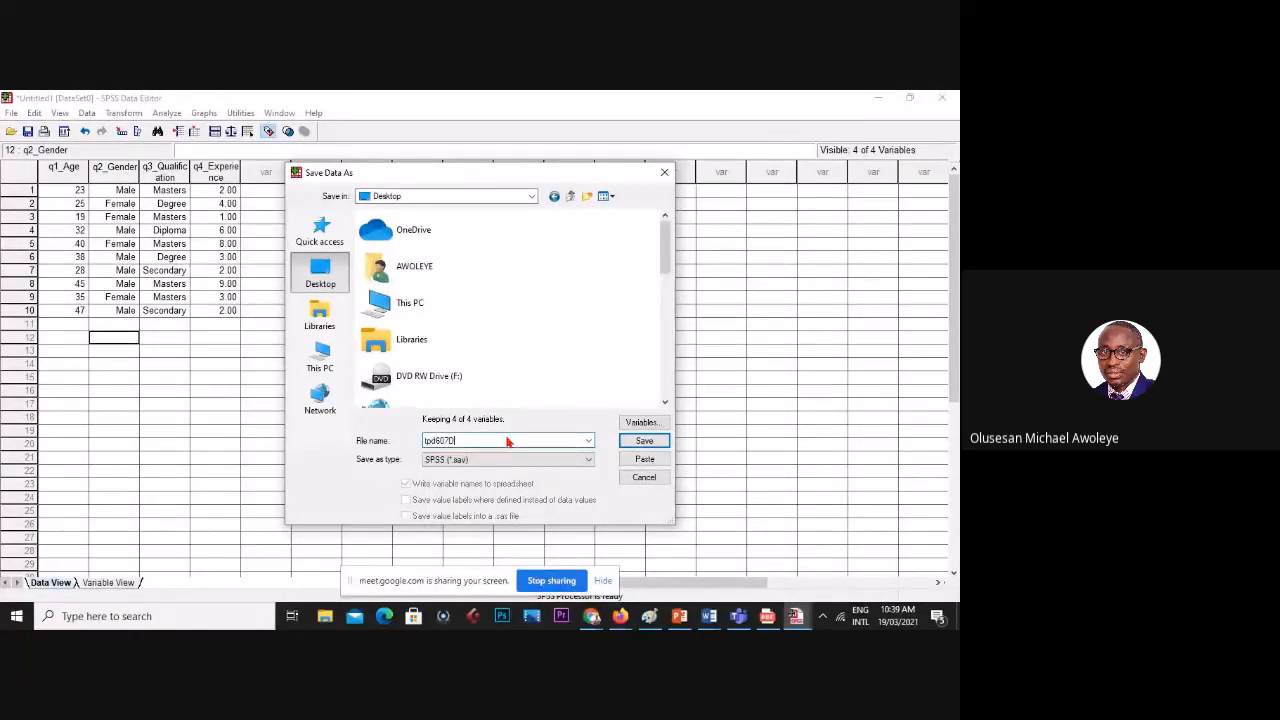
text(ataSet)
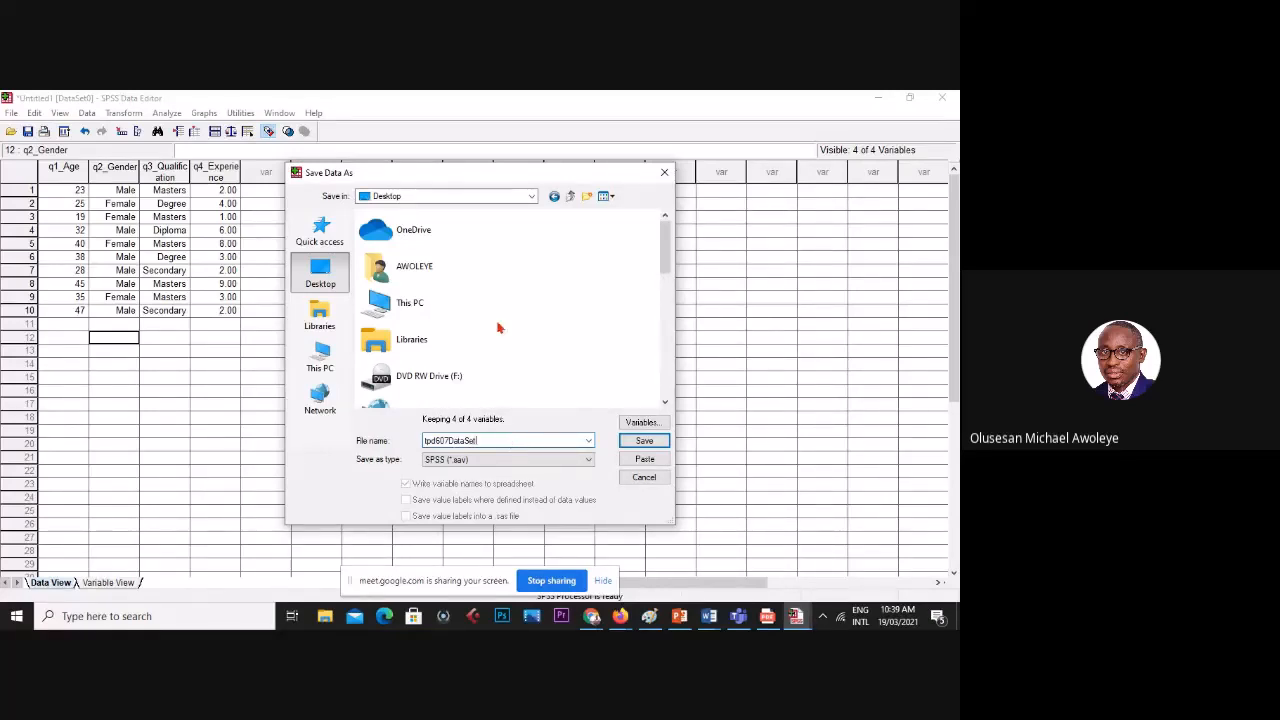
click(640, 441)
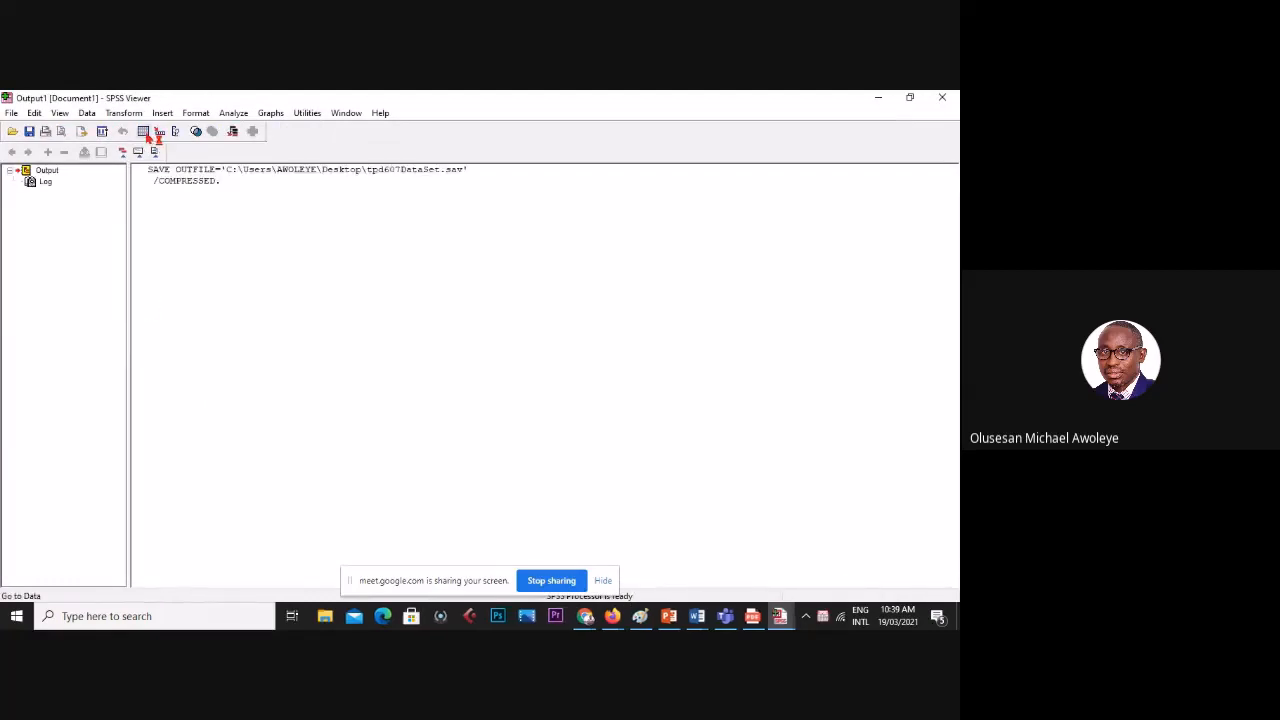
click(150, 134)
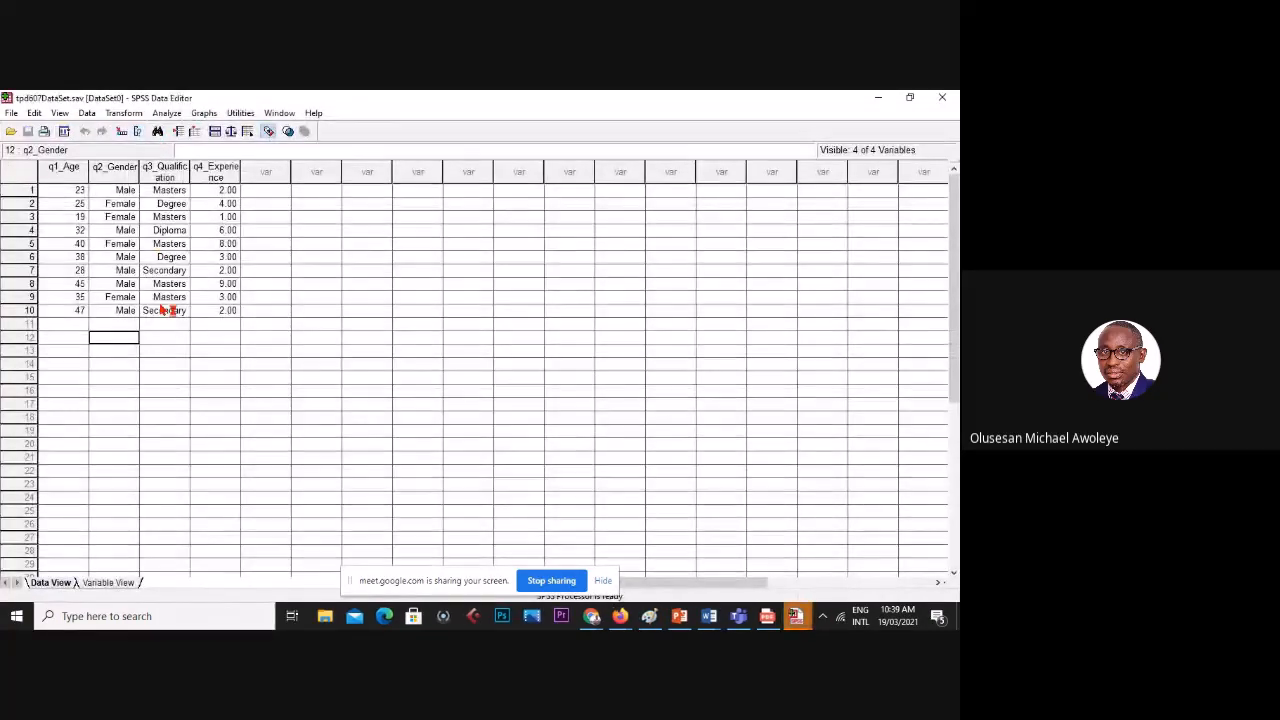
- Show the numeric codes instead of value labels, then copy all four variables of cases 1–10 and paste them starting at case 11
click(270, 134)
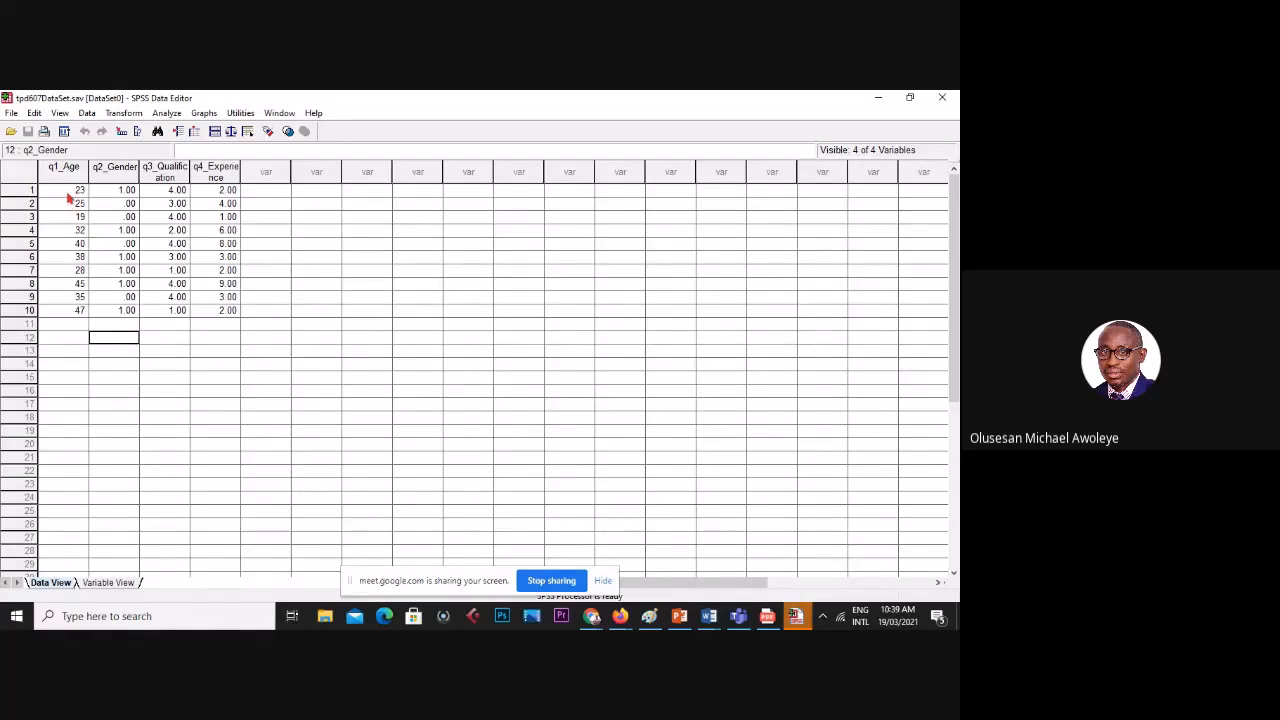
drag(68, 196, 198, 313)
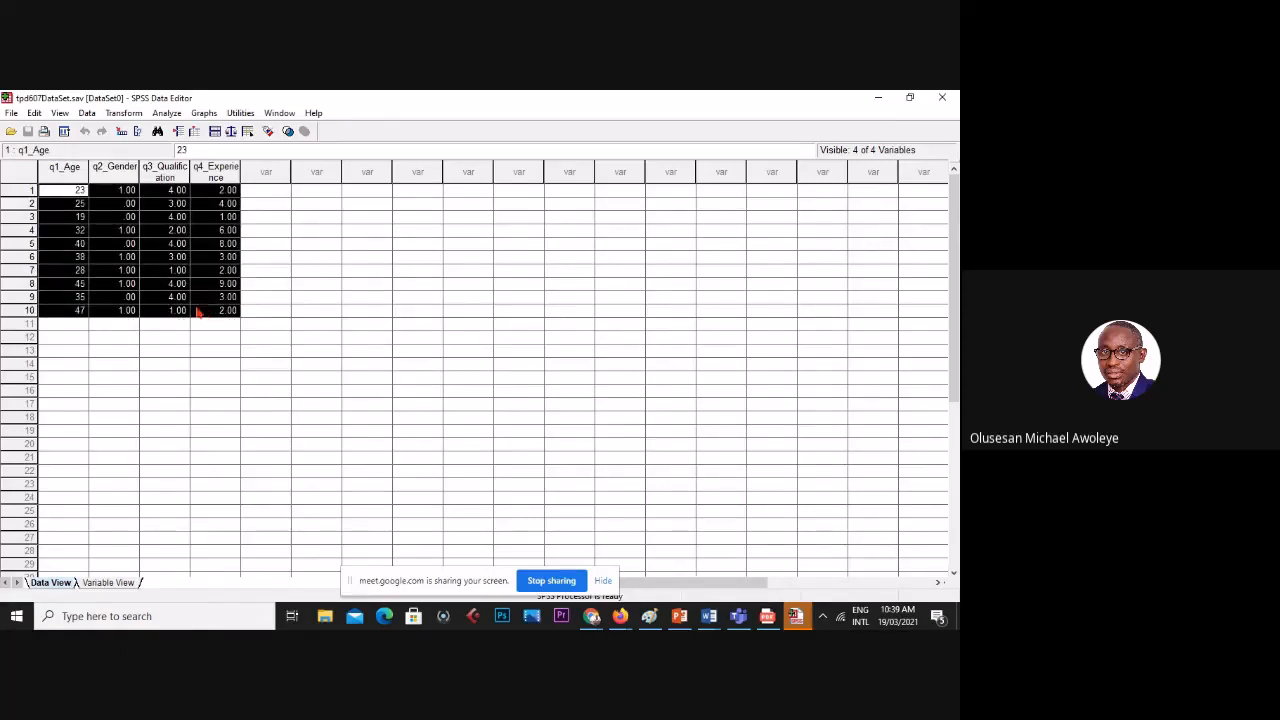
right_click(198, 313)
click(216, 324)
click(46, 325)
key(ctrl+v)
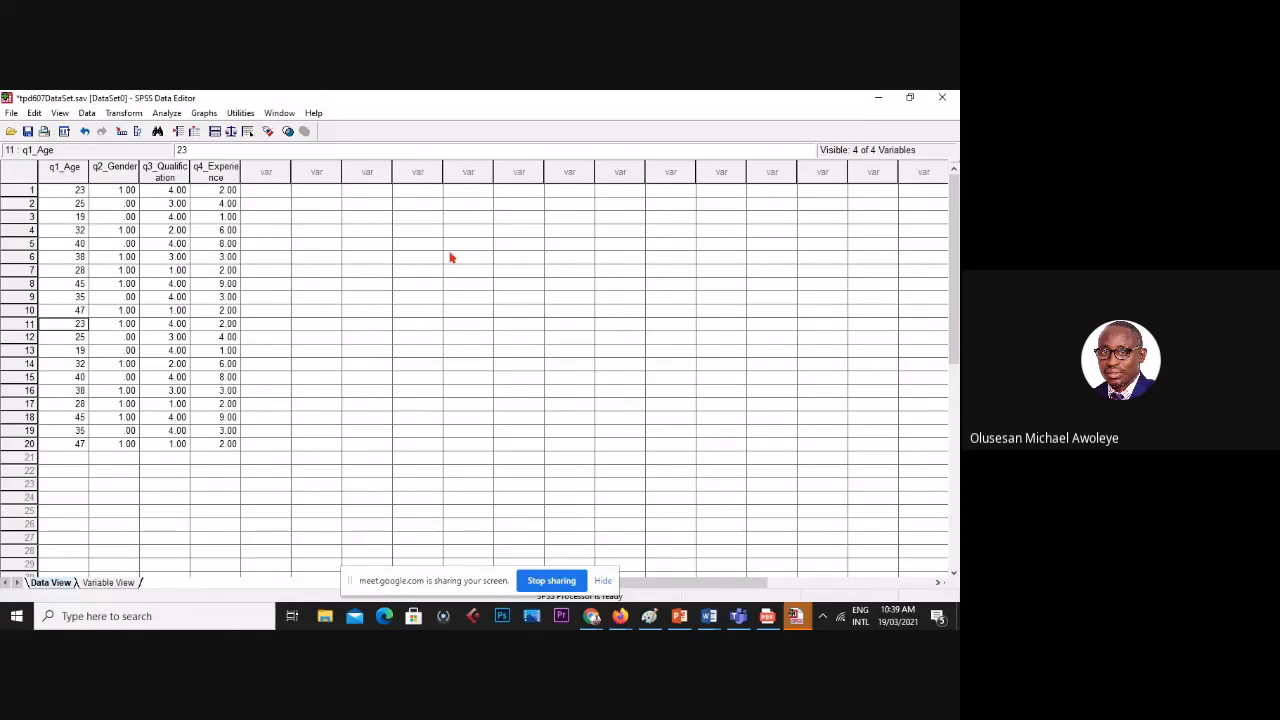
- Paste the copied ten-case block three more times, starting at cases 21, 31 and 41
click(84, 463)
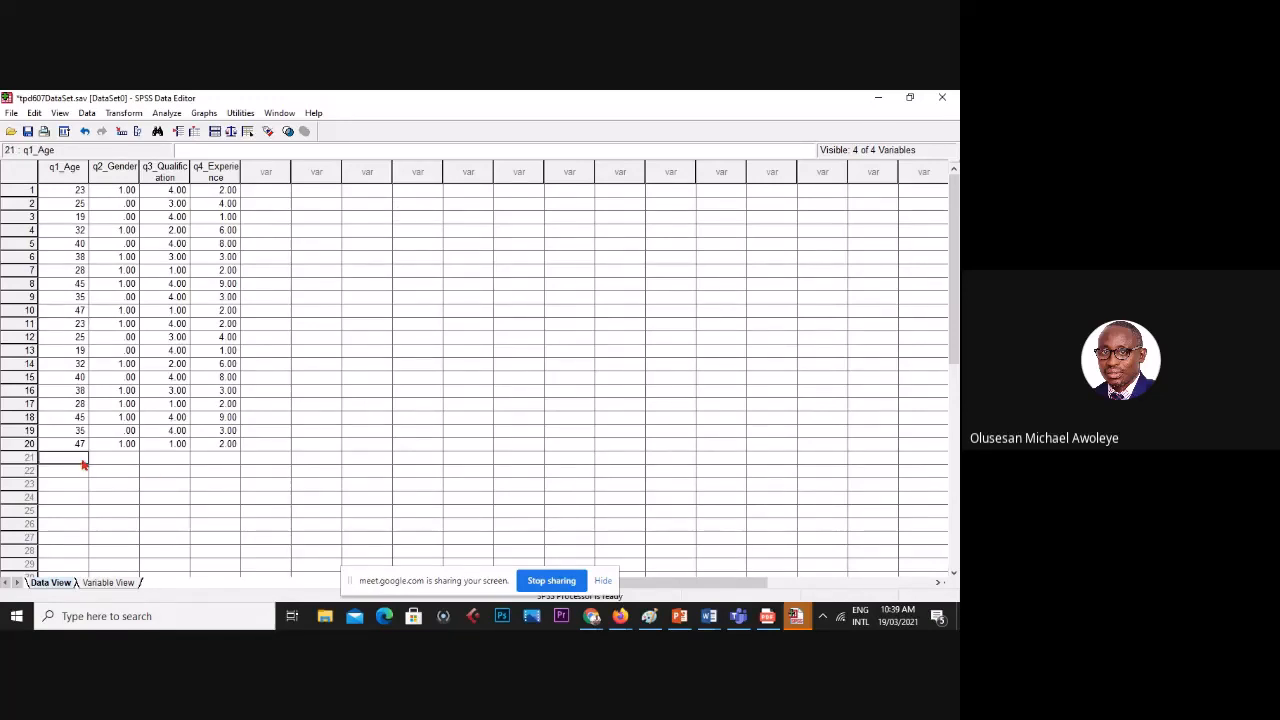
key(ctrl+v)
scroll(503, 420, down, 3)
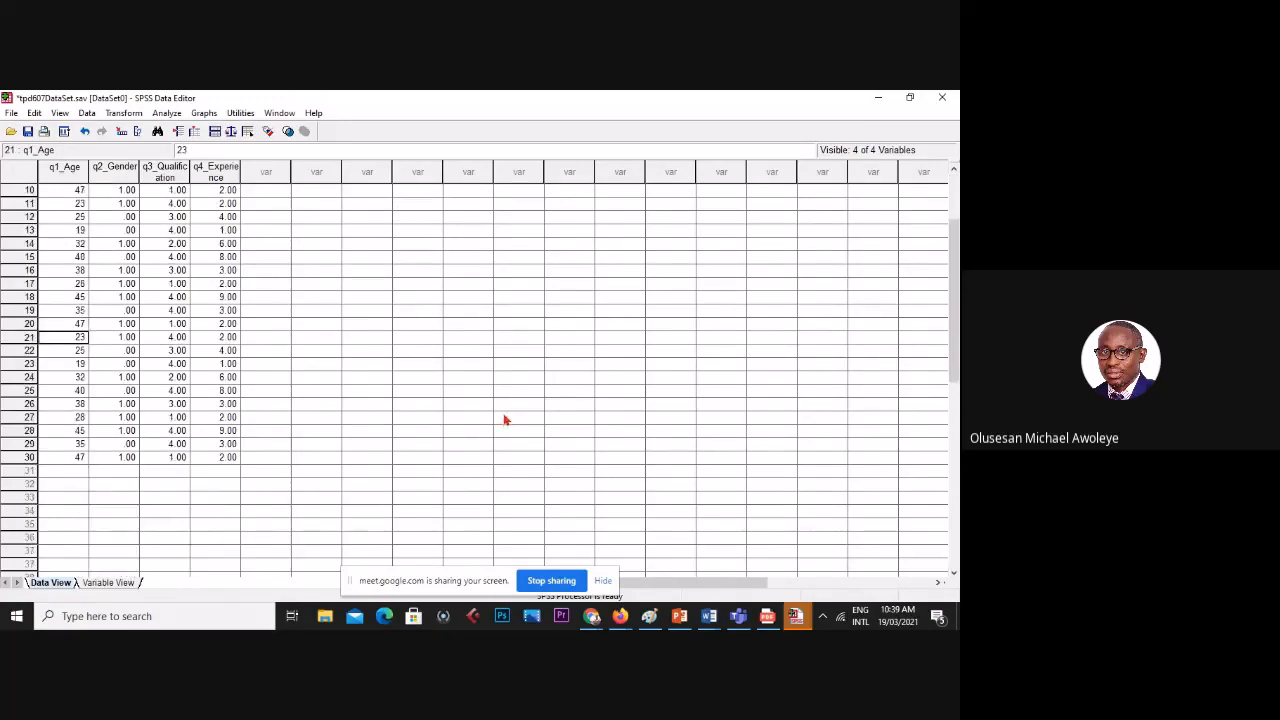
click(75, 472)
key(ctrl+v)
scroll(328, 472, down, 4)
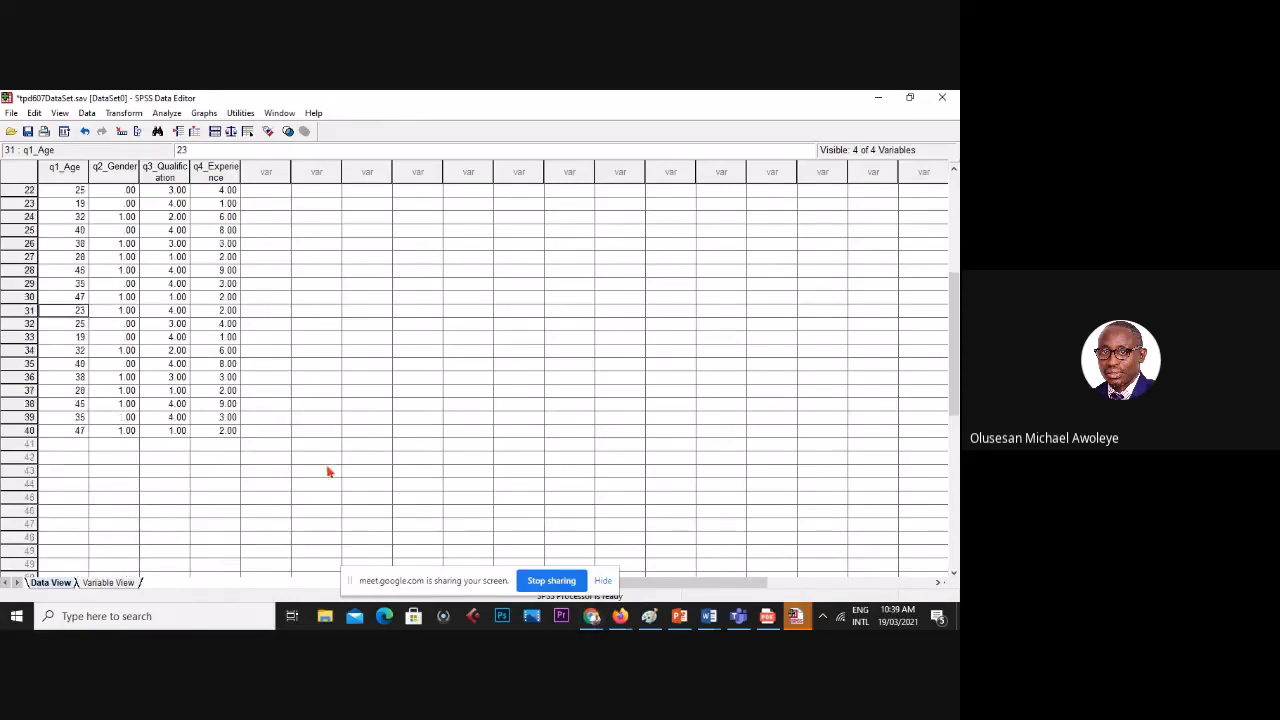
scroll(310, 465, down, 1)
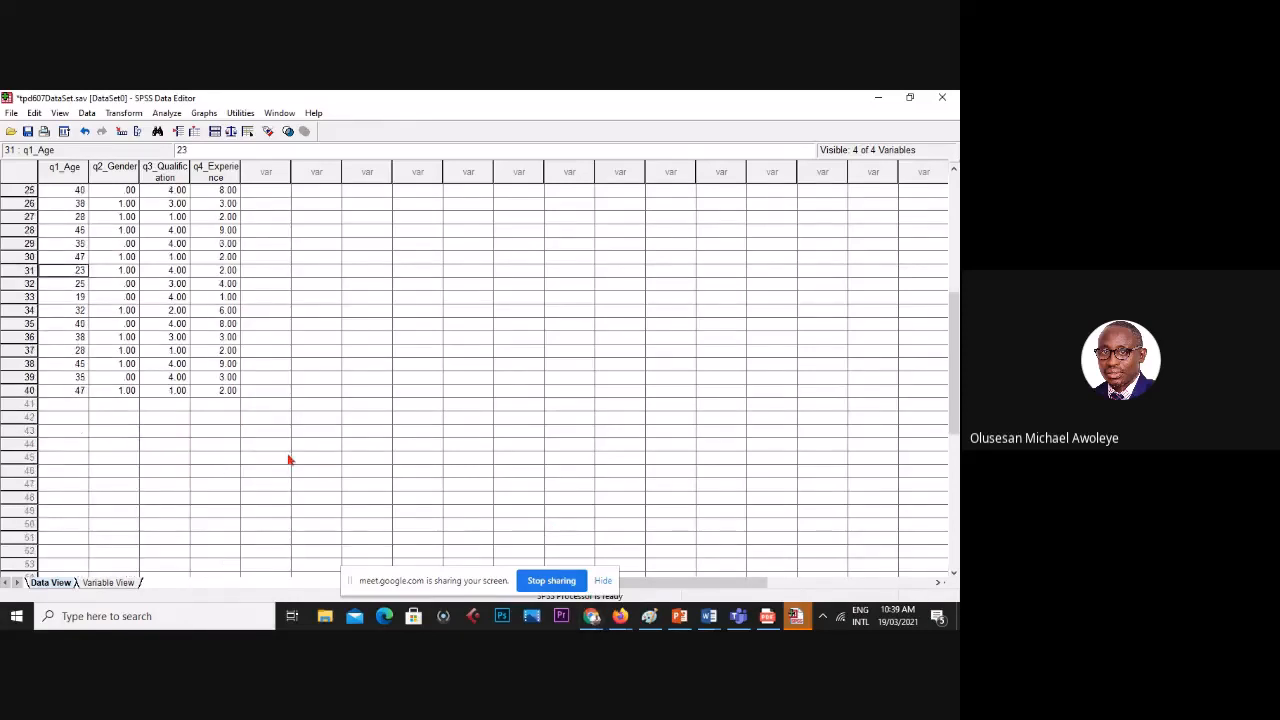
click(66, 404)
key(ctrl+v)
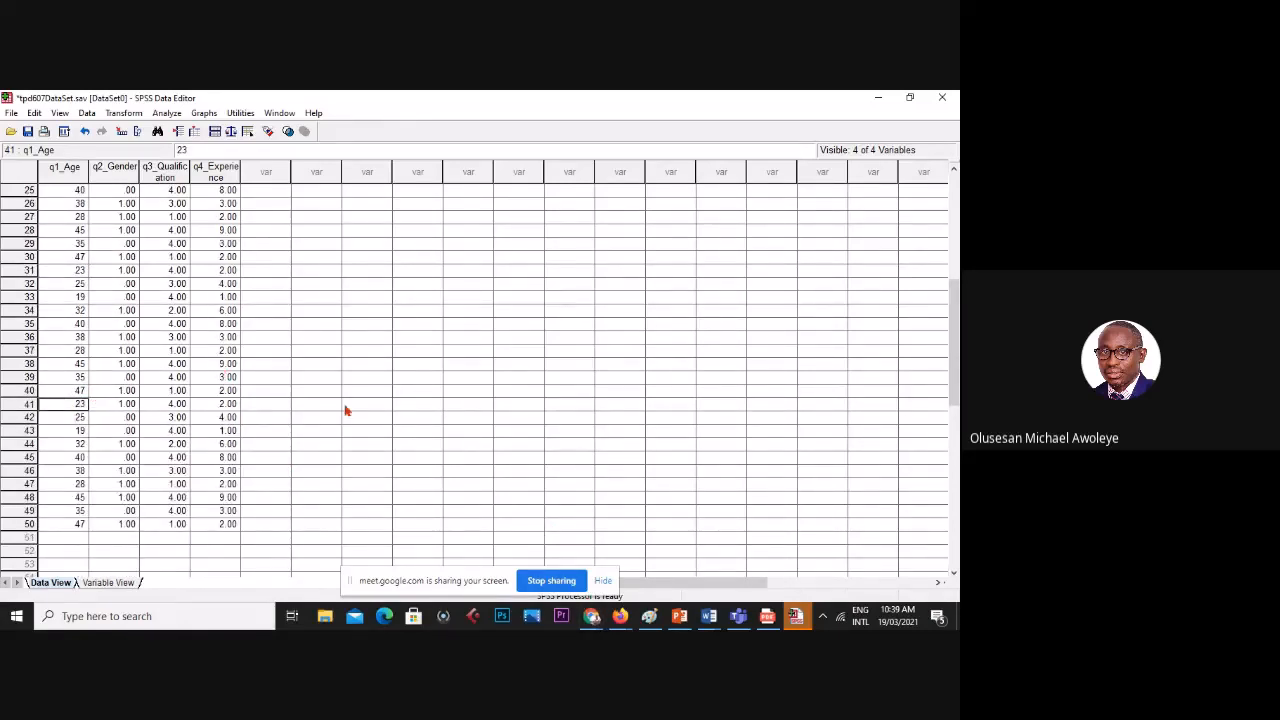
- Set the age in case 4 to 21 and the age in case 13 to 26
scroll(360, 385, up, 8)
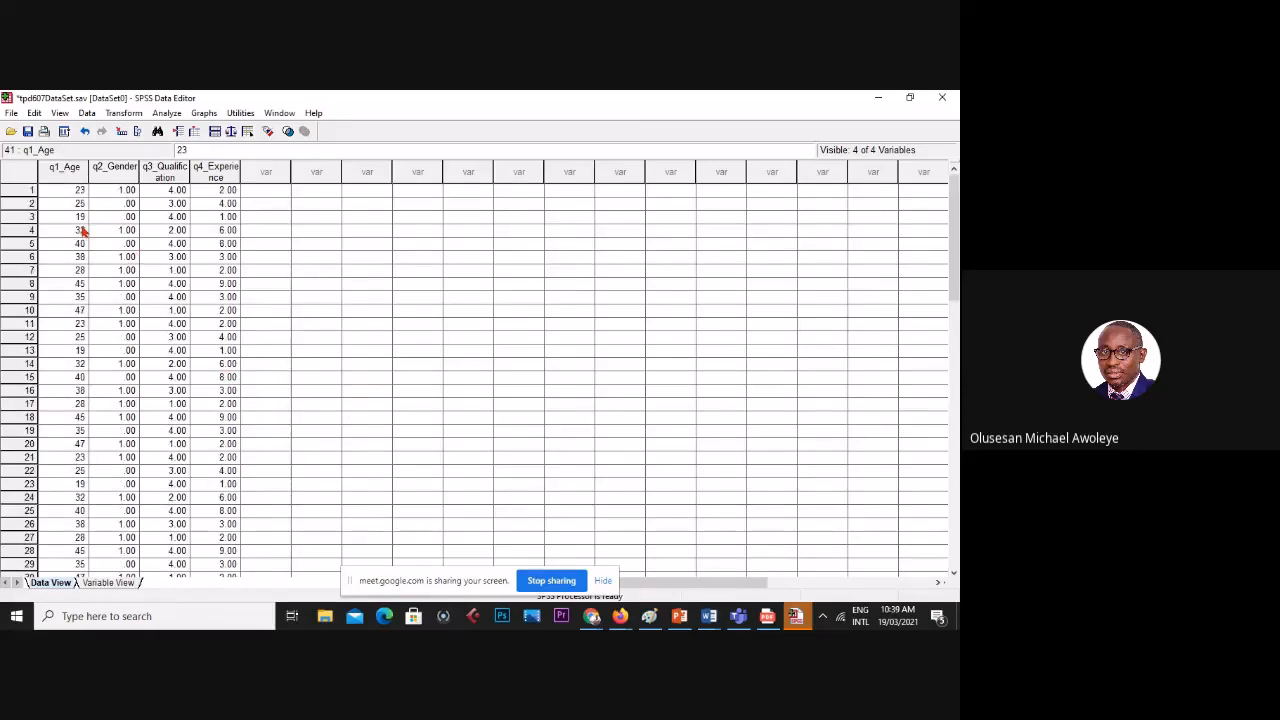
click(75, 230)
double_click(72, 228)
text(21)
click(82, 351)
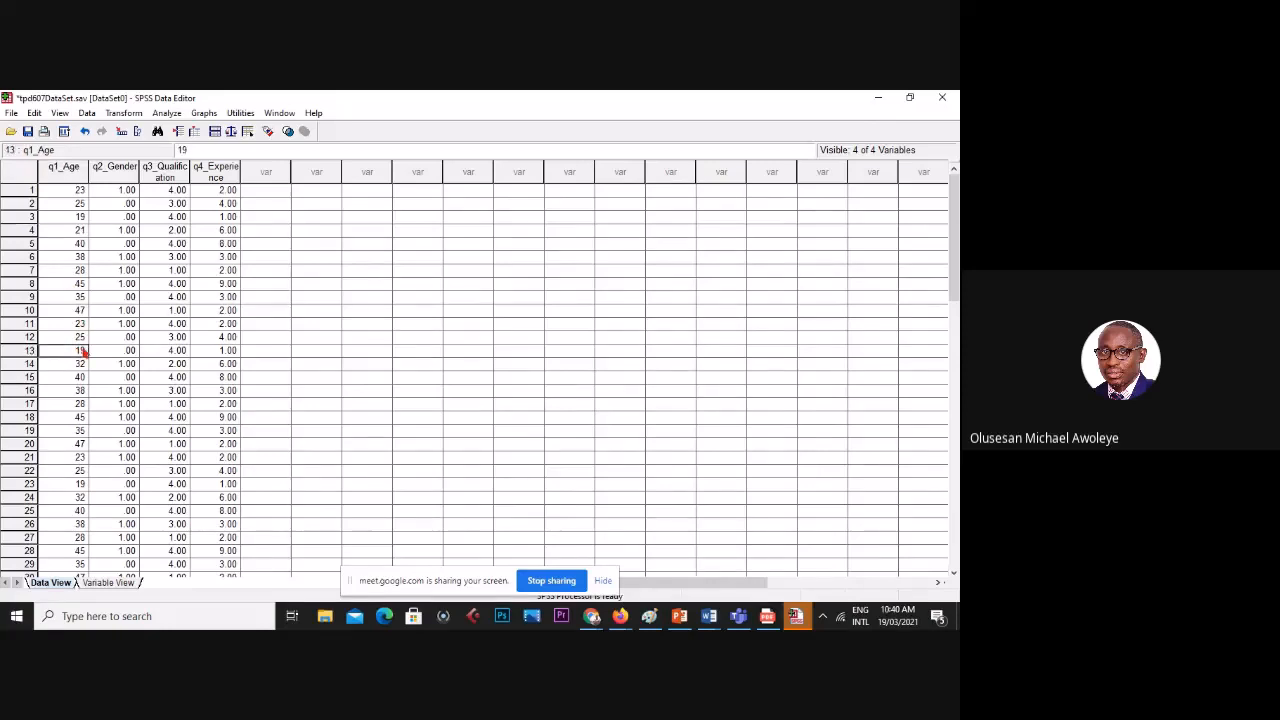
text(26)
- Set the age in case 17 to 22 and the age in case 23 to 20
click(80, 404)
text(22)
click(78, 484)
text(209)
key(BackSpace)
- Set the gender code to 0 in cases 47 and 40
scroll(200, 437, down, 3)
scroll(143, 463, down, 5)
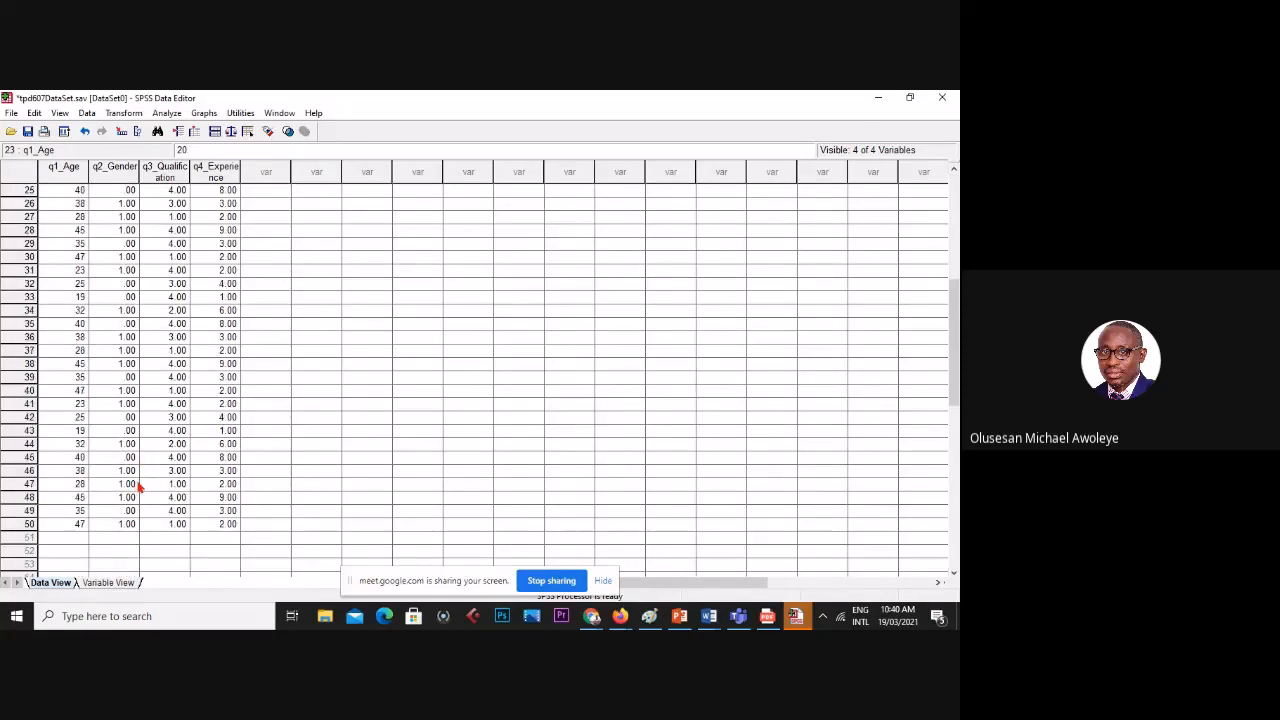
click(130, 485)
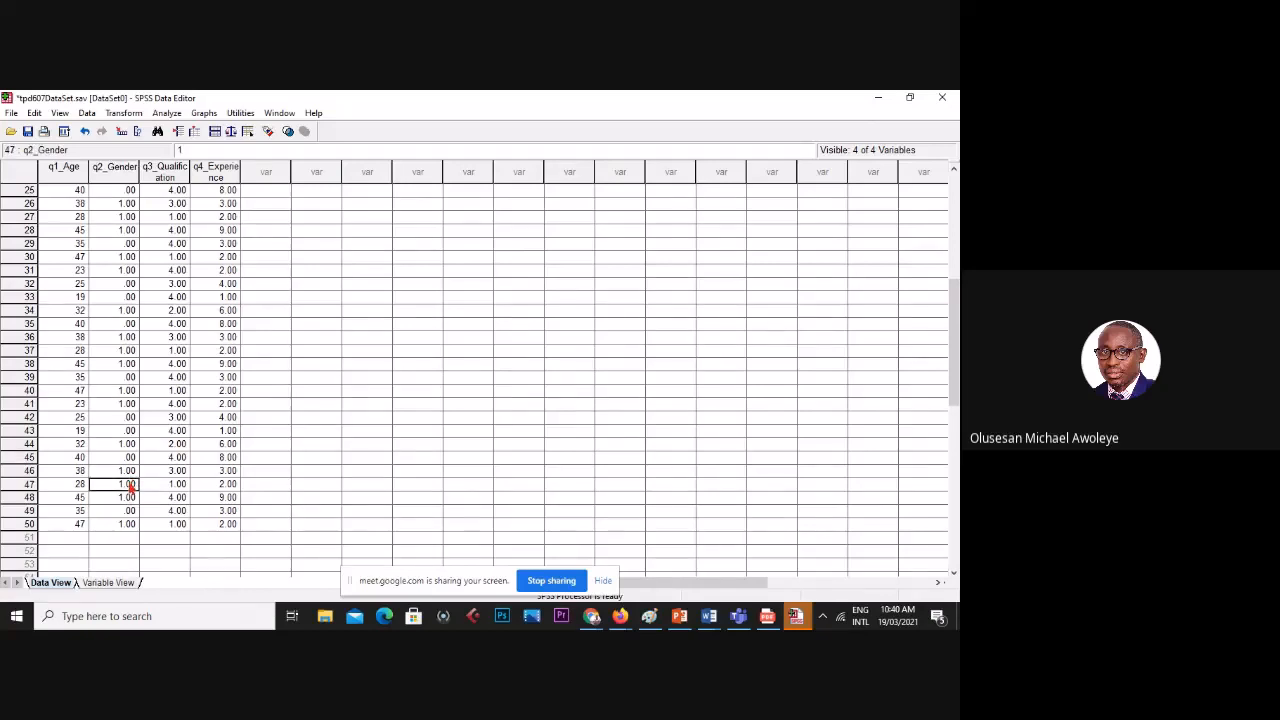
text(0)
key(Return)
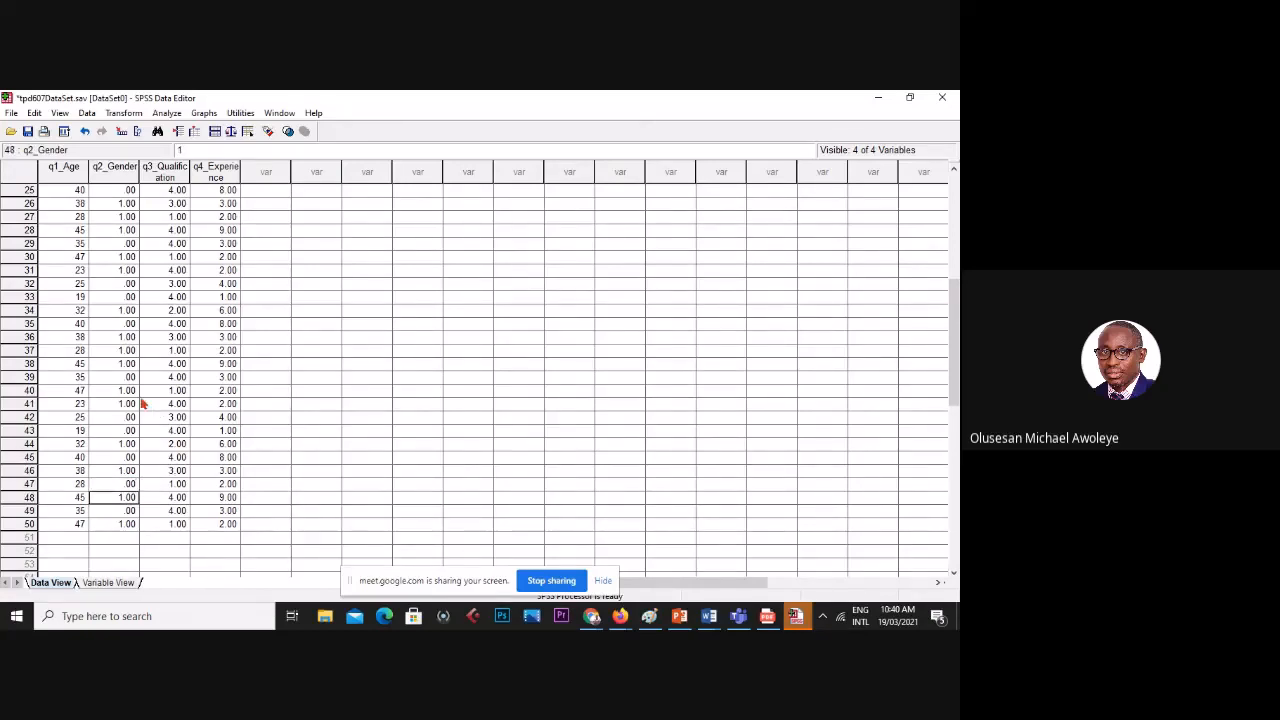
click(131, 392)
text(0)
key(Return)
- Set the gender code to 1 in case 25 and to 0 in case 8
scroll(128, 380, up, 4)
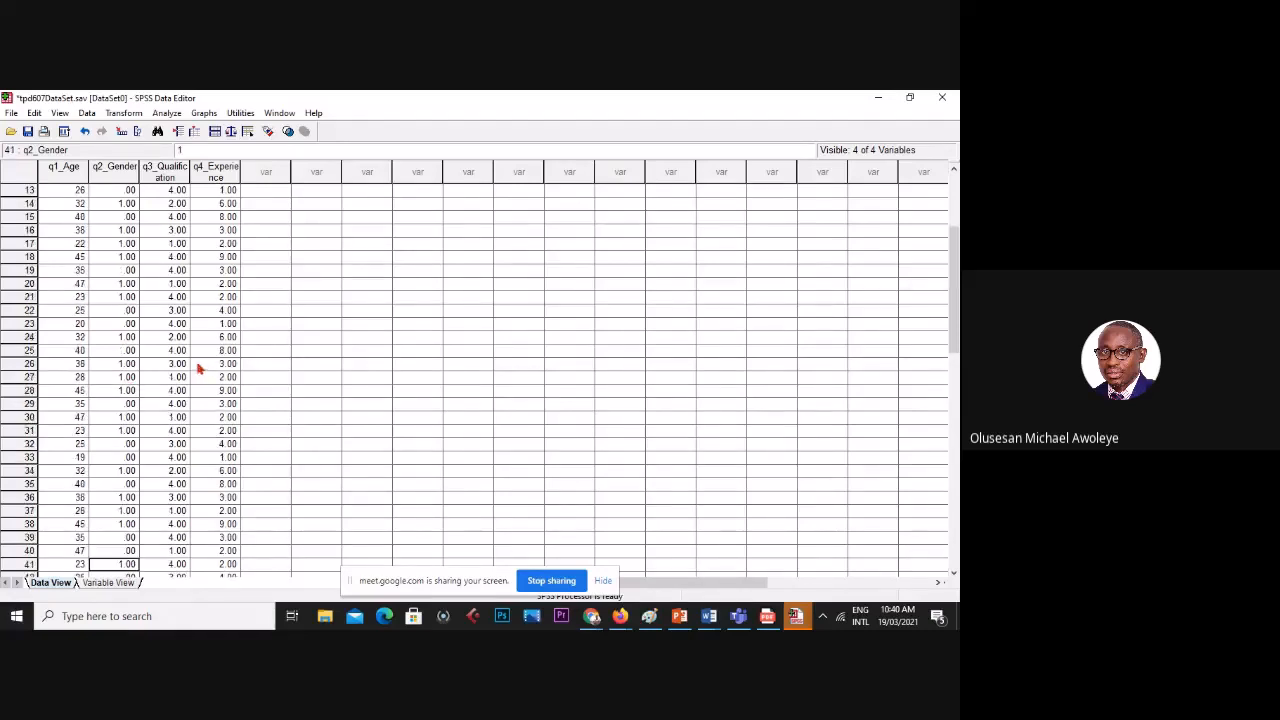
click(130, 338)
click(131, 352)
scroll(128, 290, up, 4)
click(128, 284)
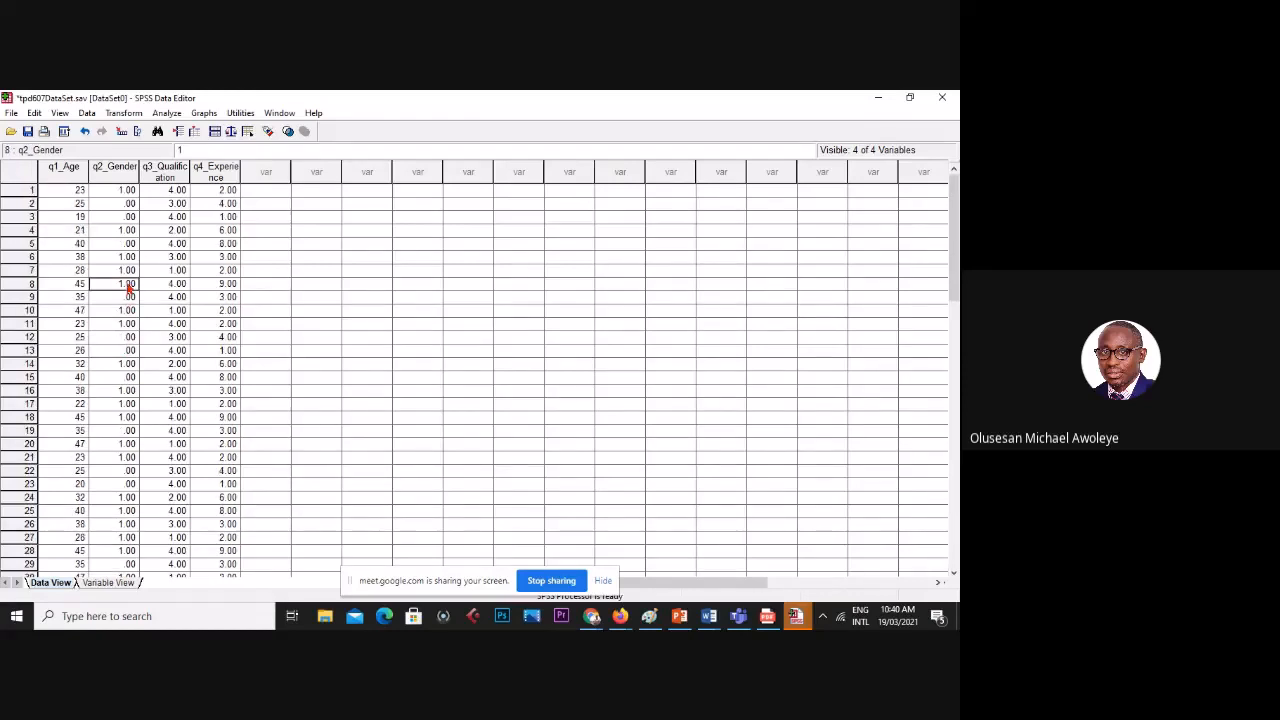
text(0)
key(Return)
- Set the qualification code to 3 in case 4, 2 in case 17 and 3 in case 33
click(182, 231)
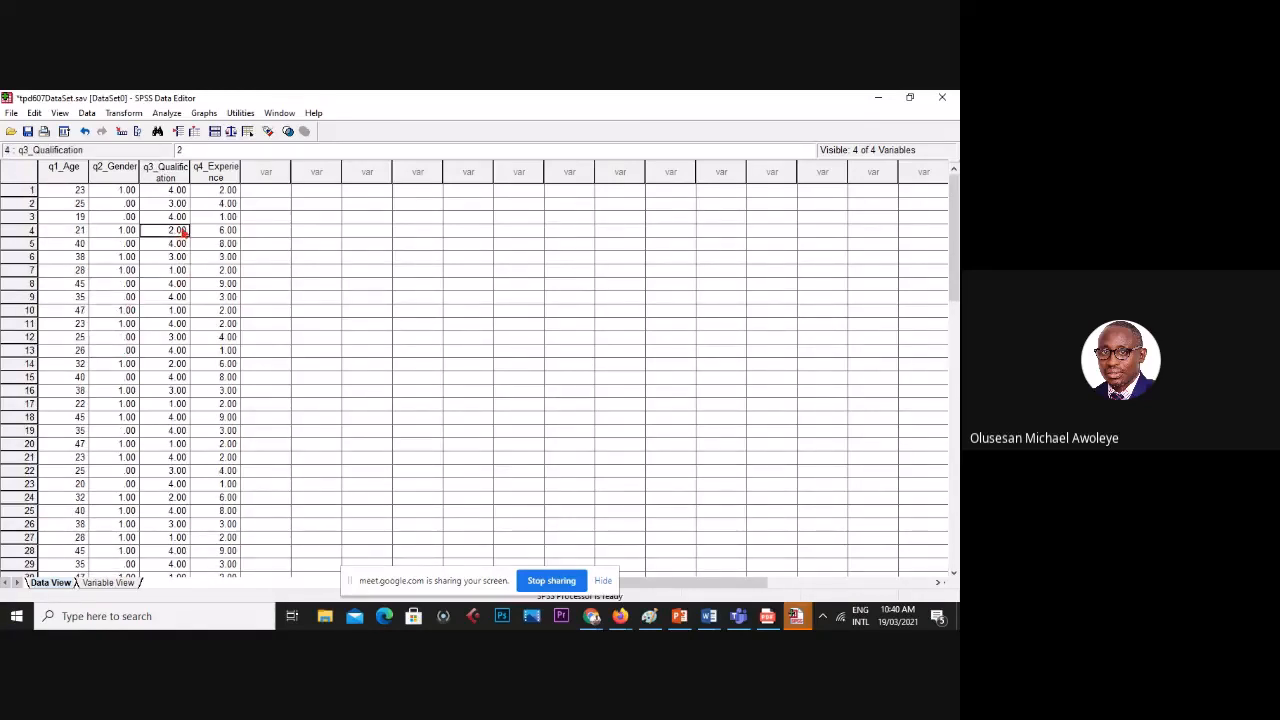
text(3)
key(Return)
click(181, 405)
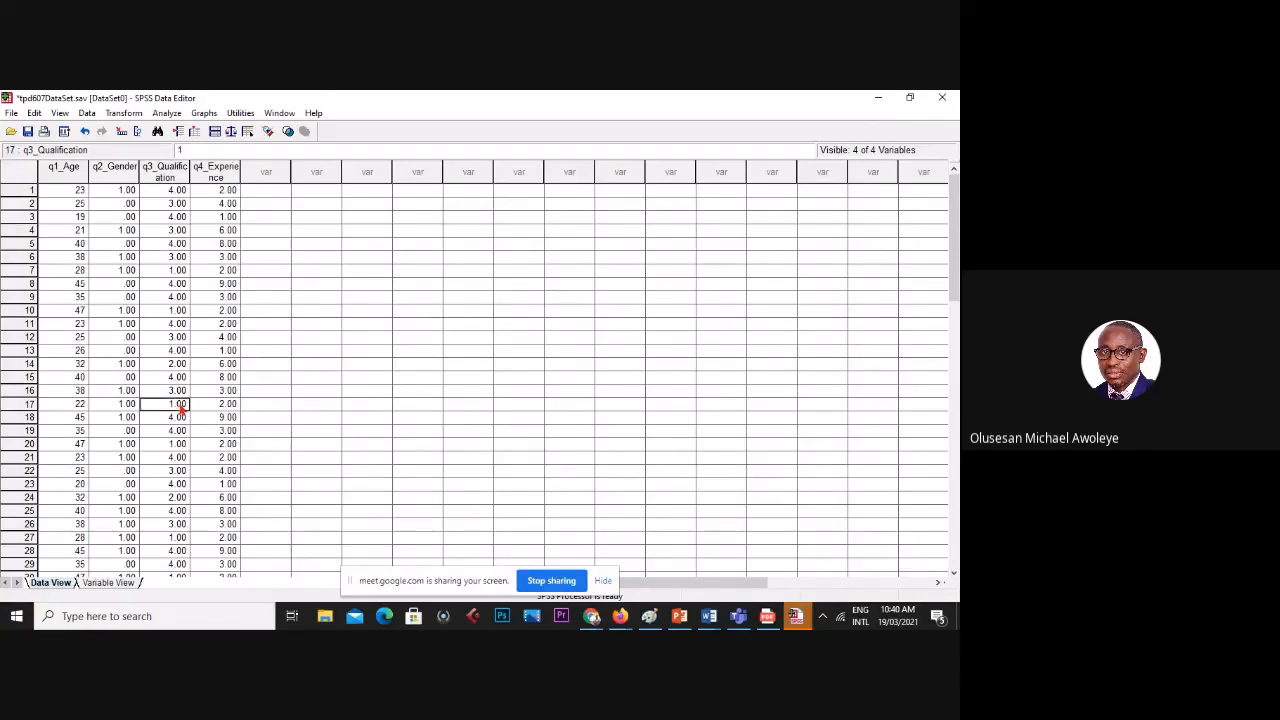
text(2)
scroll(190, 415, down, 4)
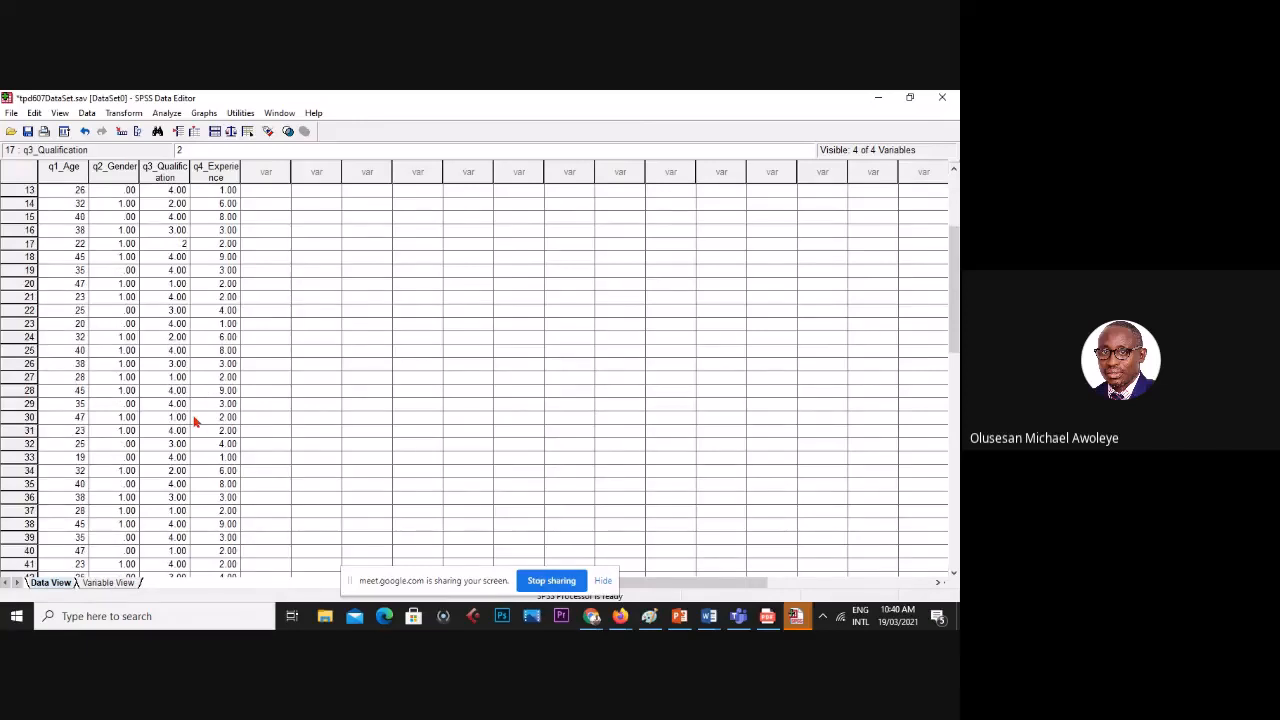
click(179, 457)
text(3)
key(Return)
- Set the internet experience in case 2 to 5 and in case 10 to 3
scroll(246, 289, up, 4)
click(229, 204)
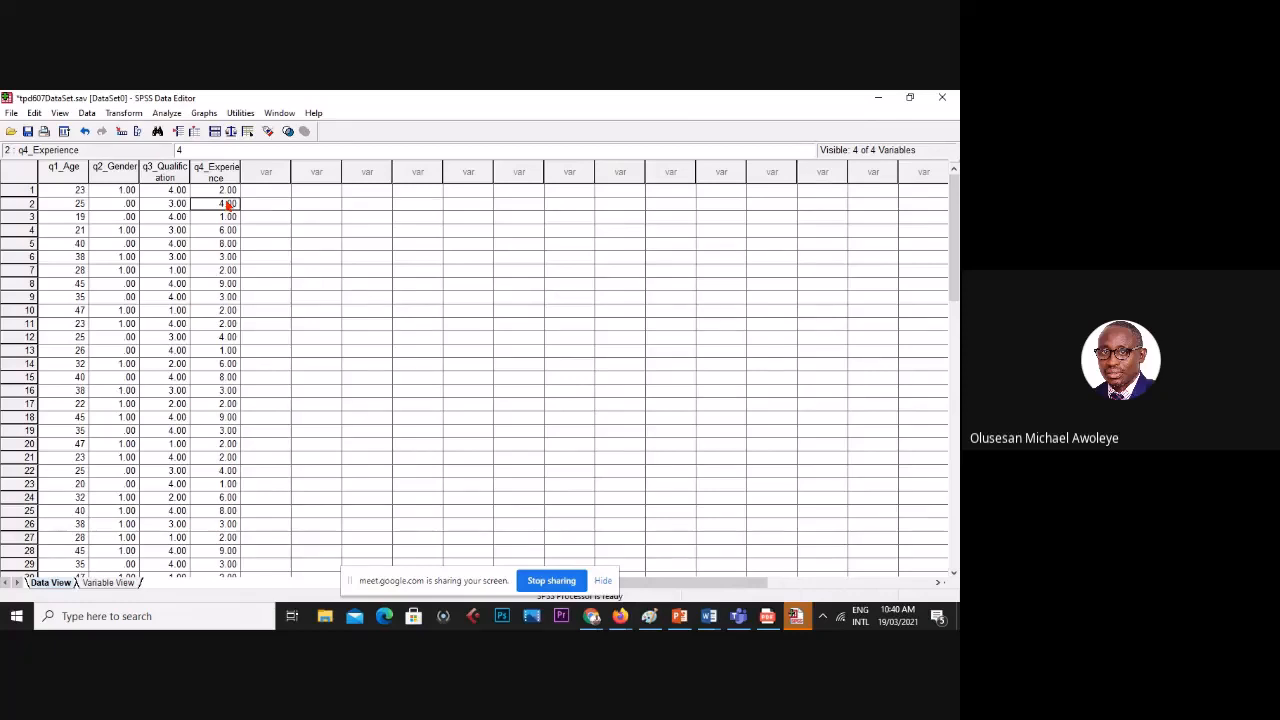
text(5)
click(229, 311)
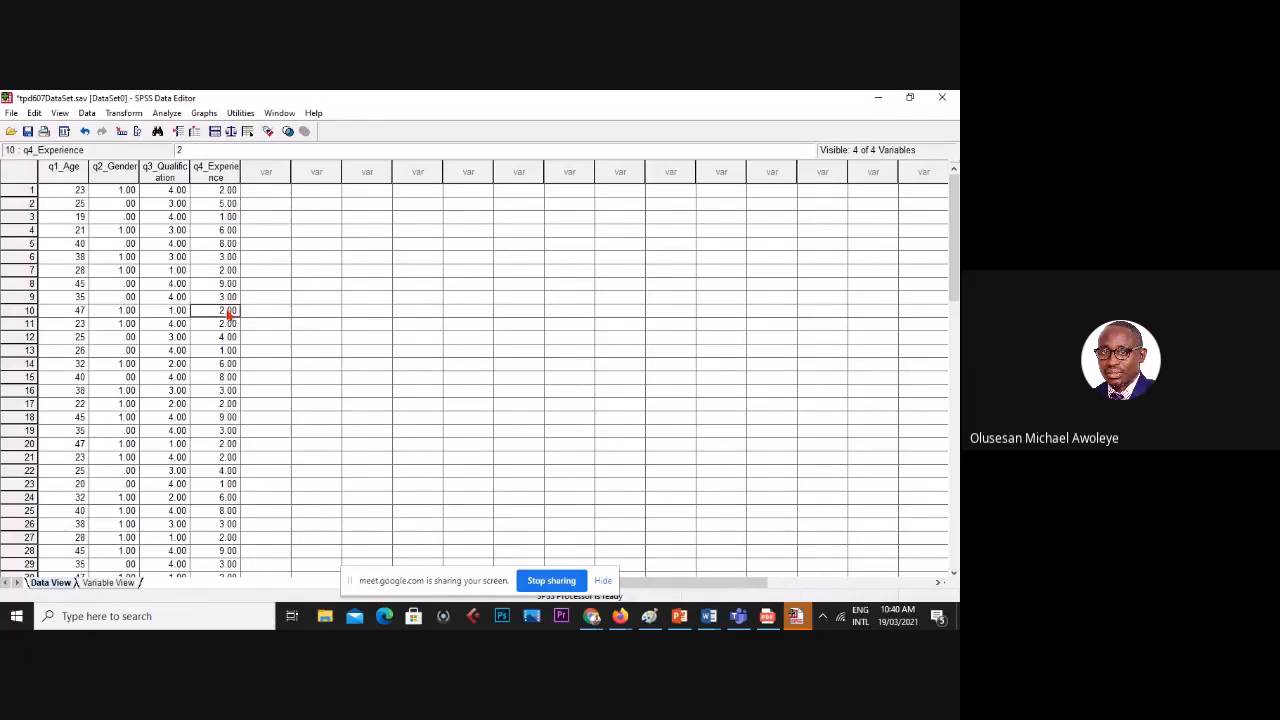
text(3)
- Set the internet experience to 3 in case 23, 7 in case 28 and 2 in case 39
scroll(232, 335, down, 2)
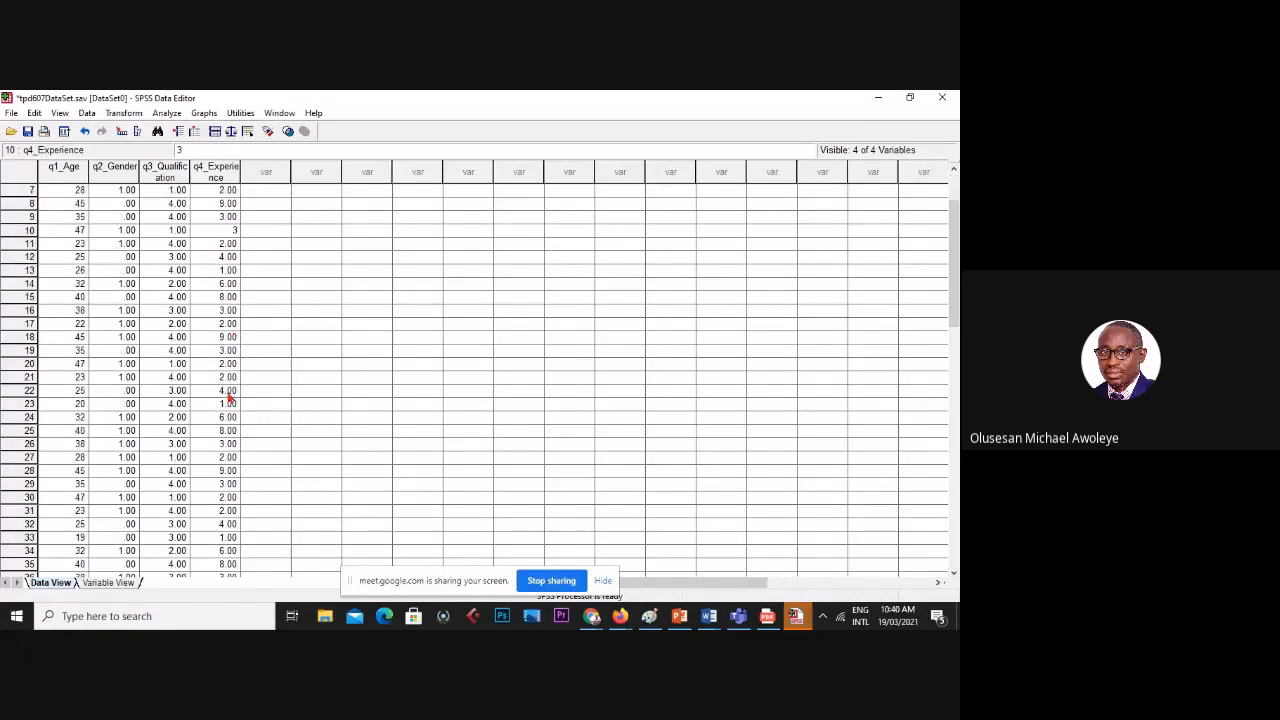
click(229, 403)
text(3)
click(229, 470)
text(7)
scroll(268, 465, down, 3)
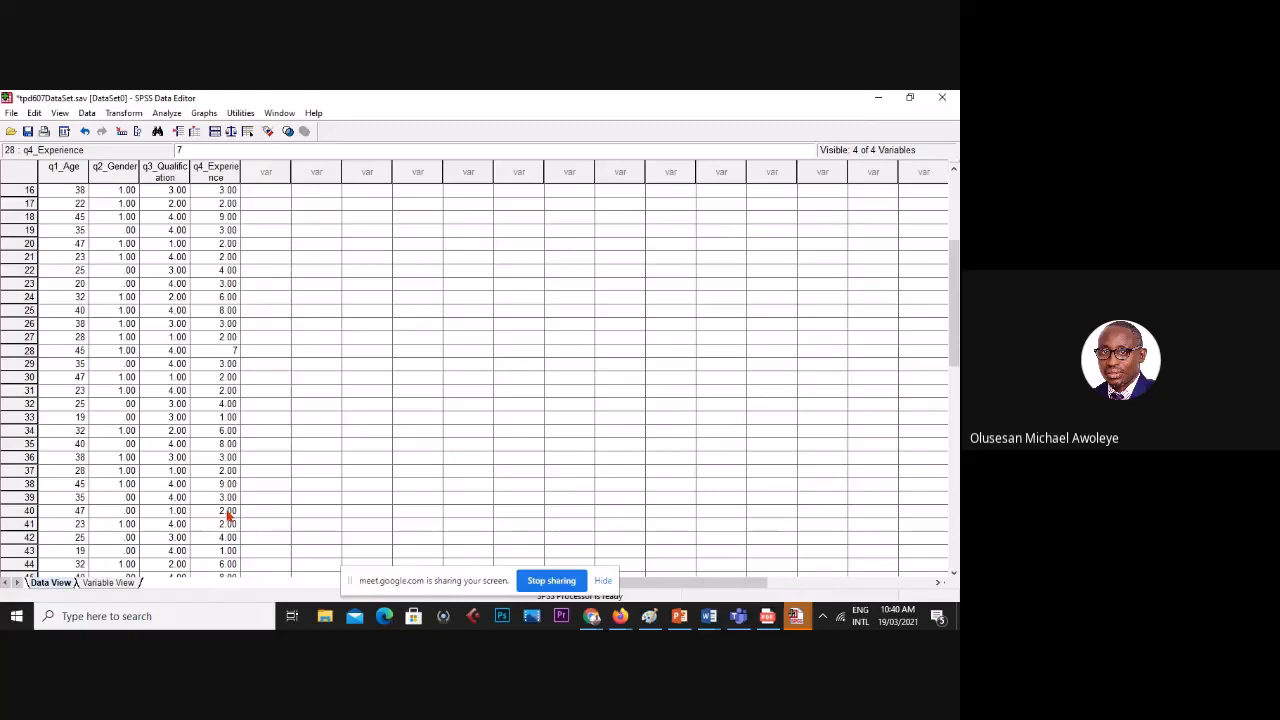
click(232, 497)
text(2)
- Review the expanded dataset and save it under its existing file name
scroll(314, 437, down, 4)
scroll(316, 440, up, 9)
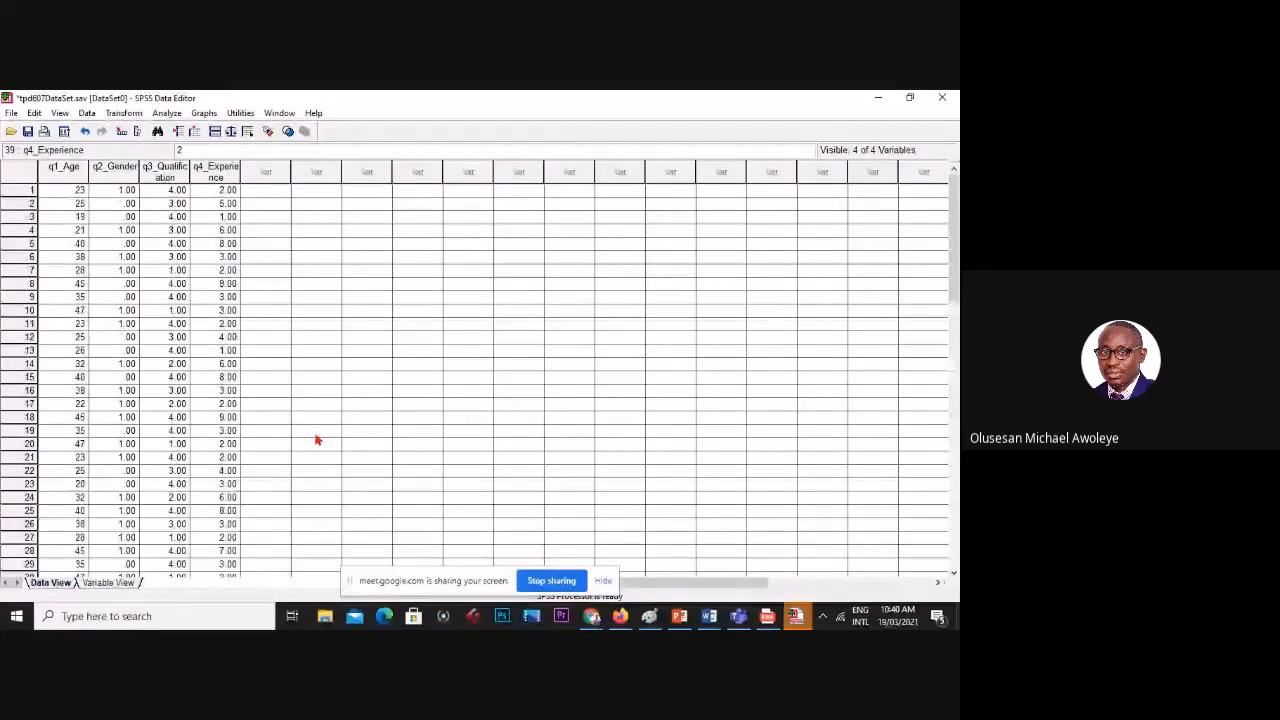
scroll(316, 440, down, 2)
key(ctrl+s)
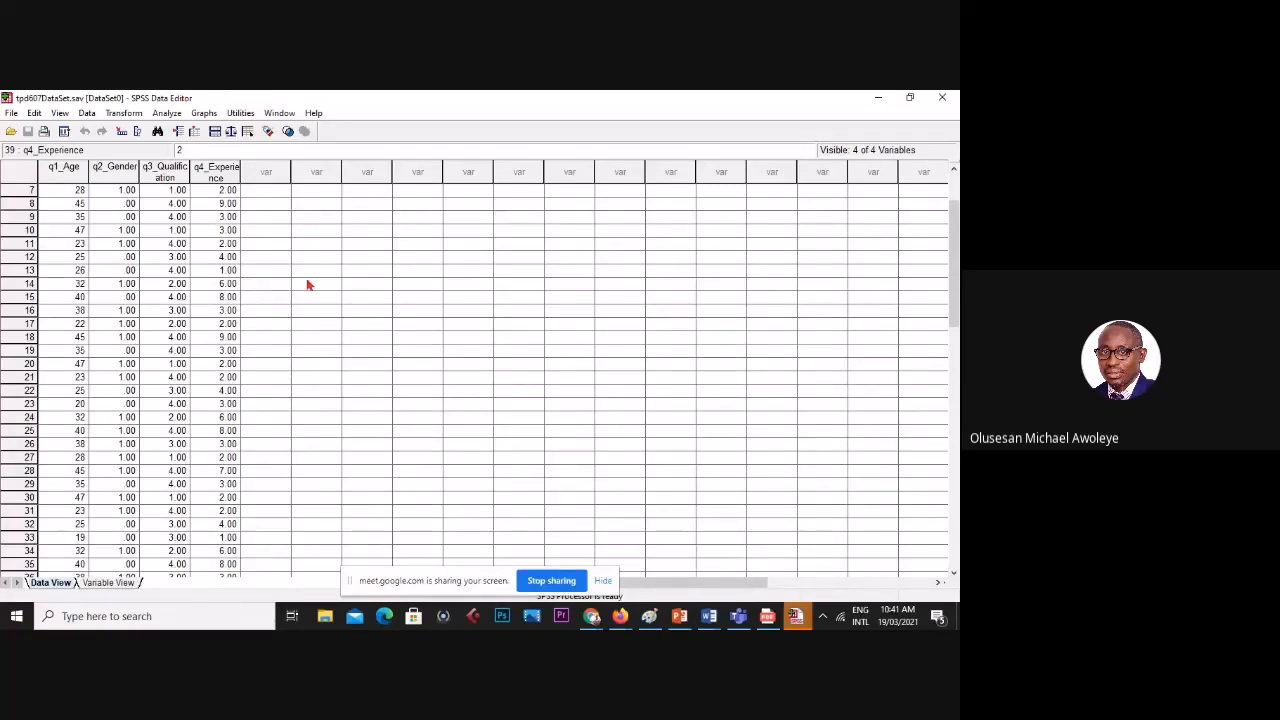
- Clear the age values in cases 5, 29 and 47 to create missing data
scroll(370, 305, up, 2)
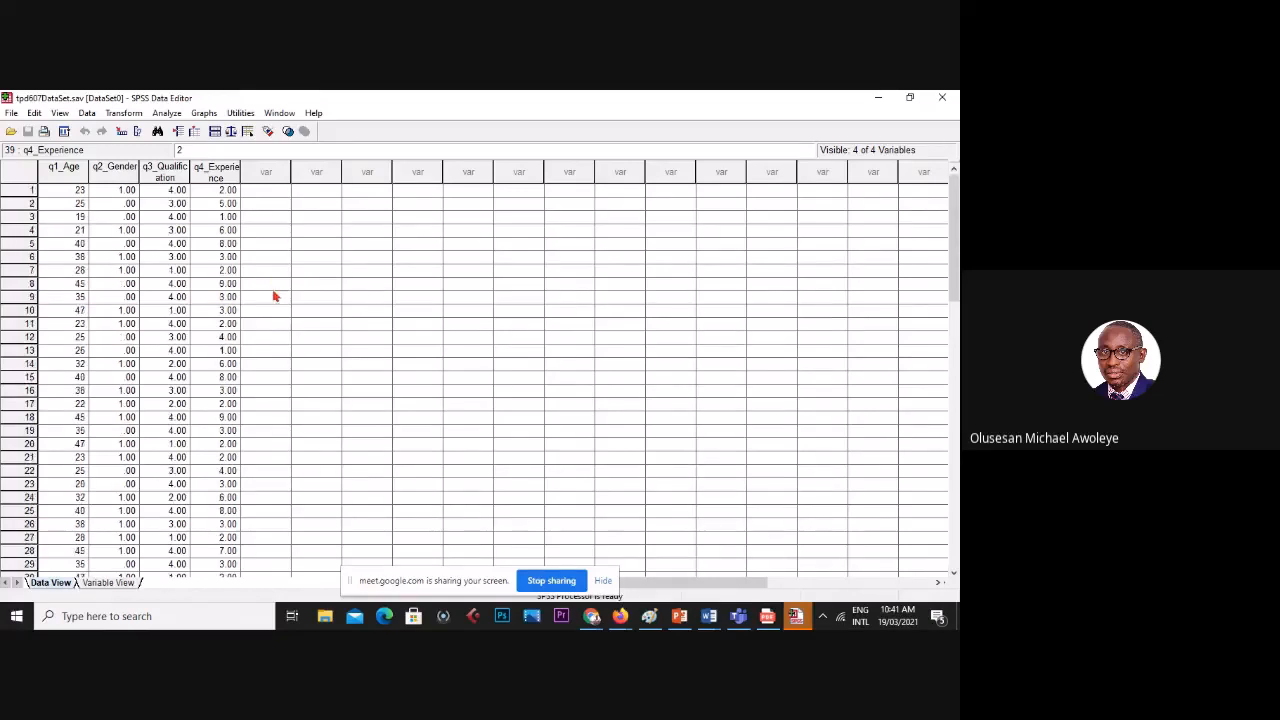
click(77, 246)
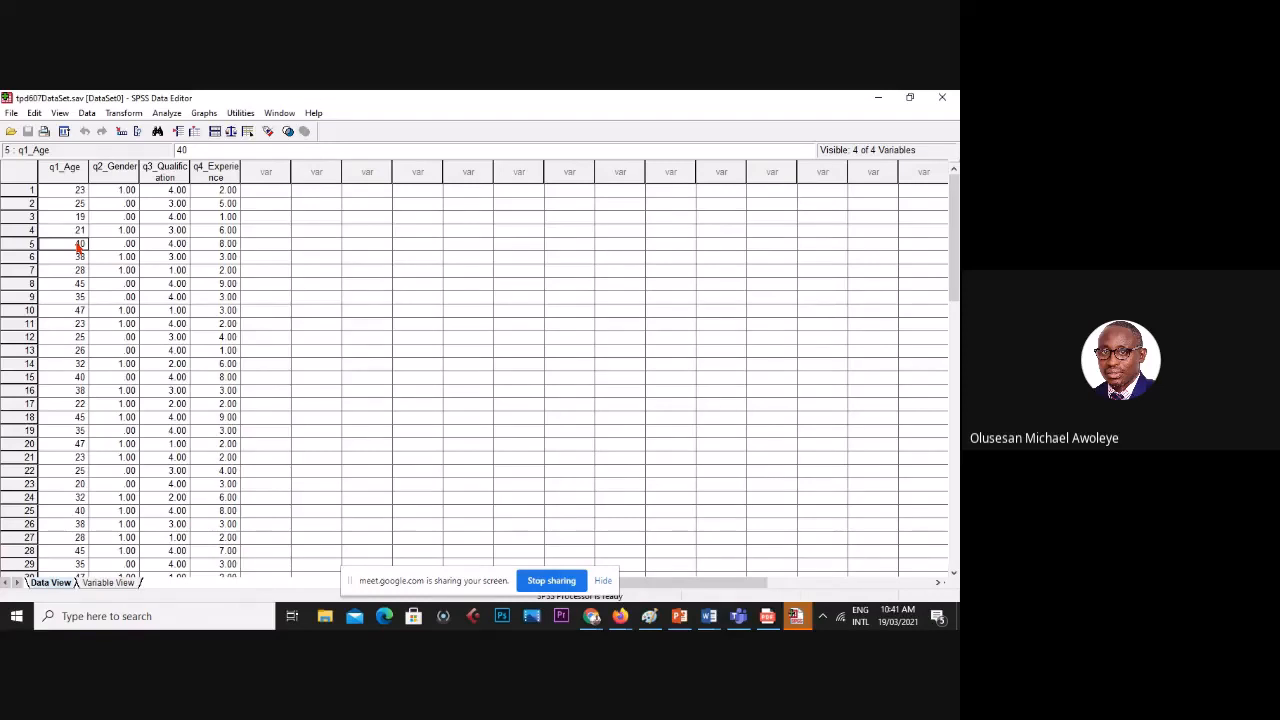
key(Delete)
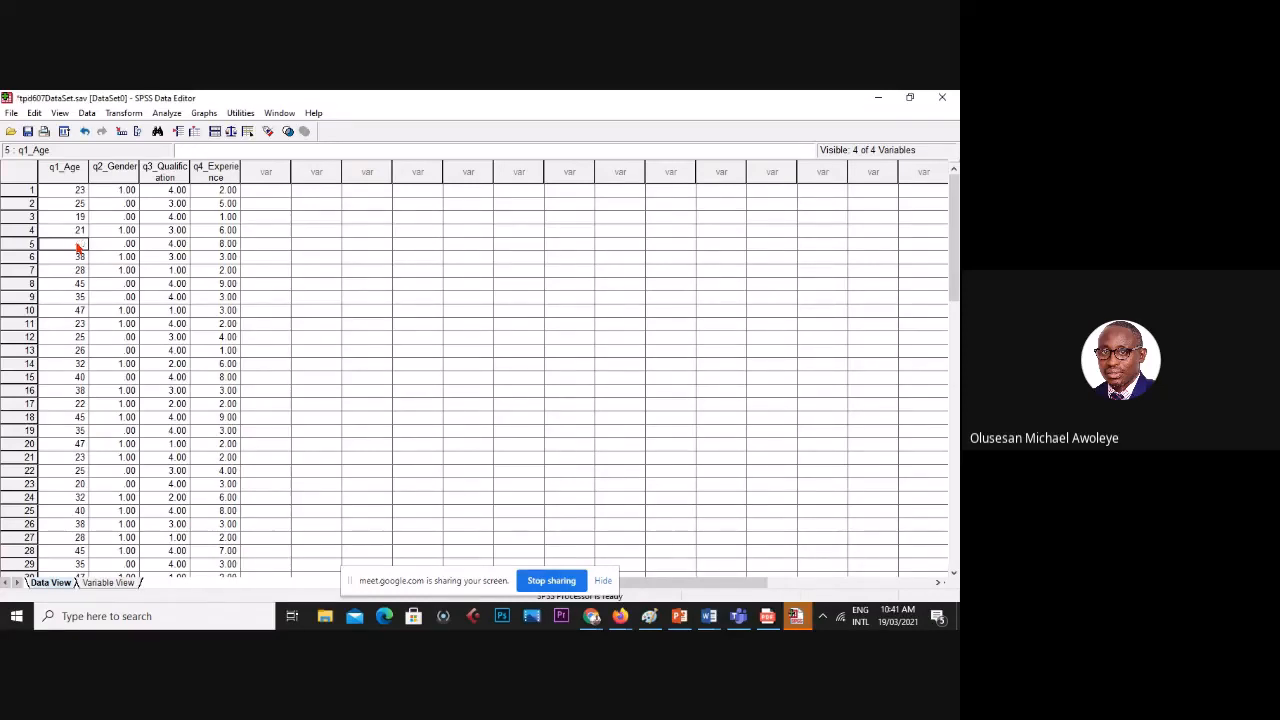
scroll(108, 306, down, 1)
scroll(108, 306, down, 3)
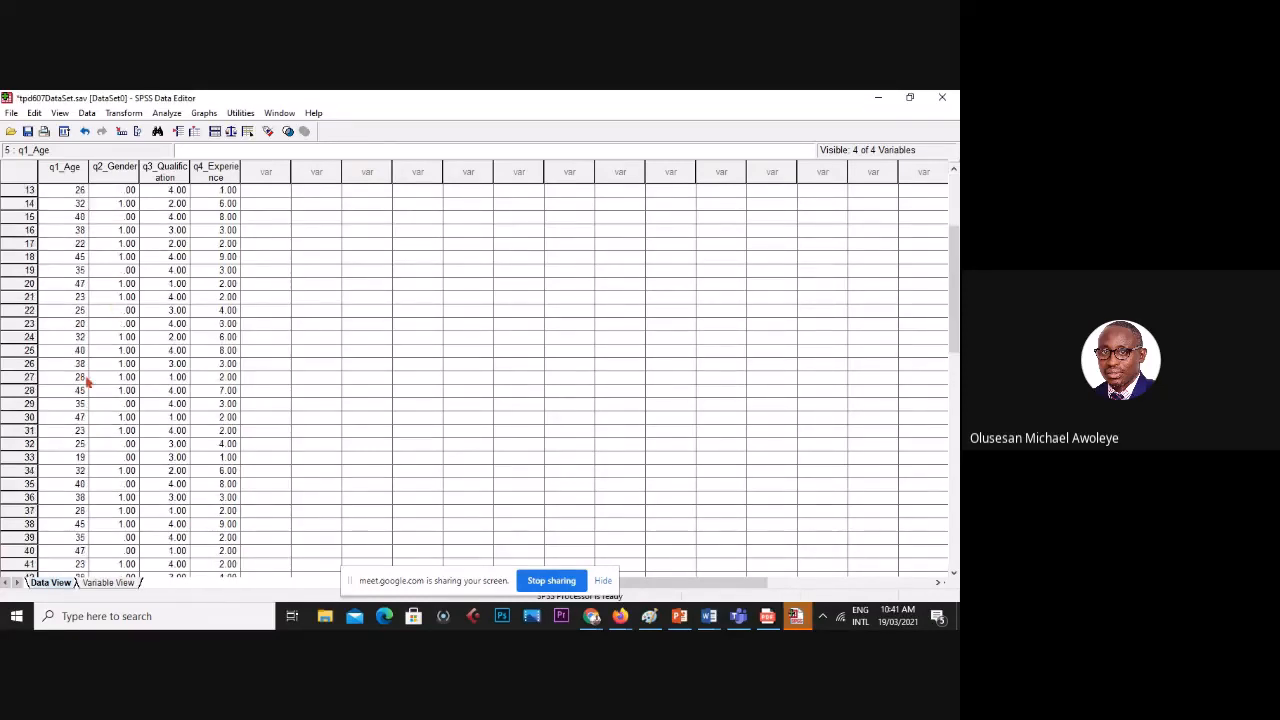
click(84, 404)
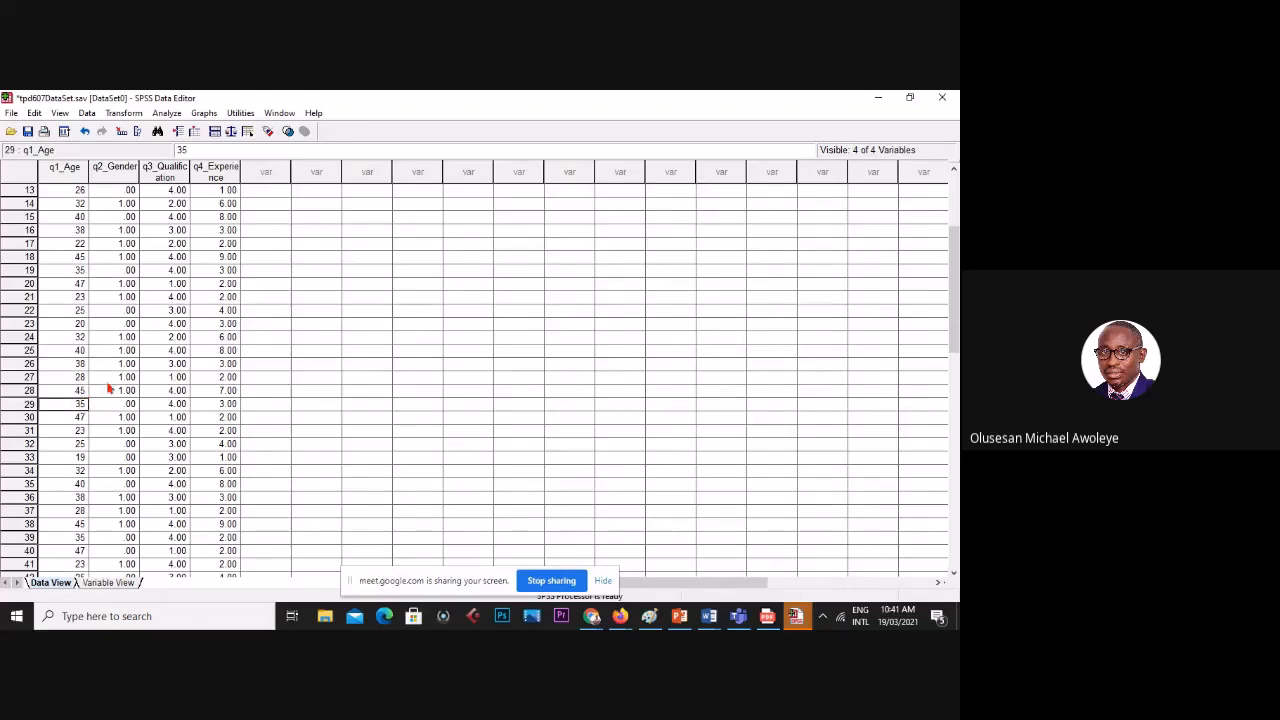
key(Delete)
scroll(220, 363, down, 5)
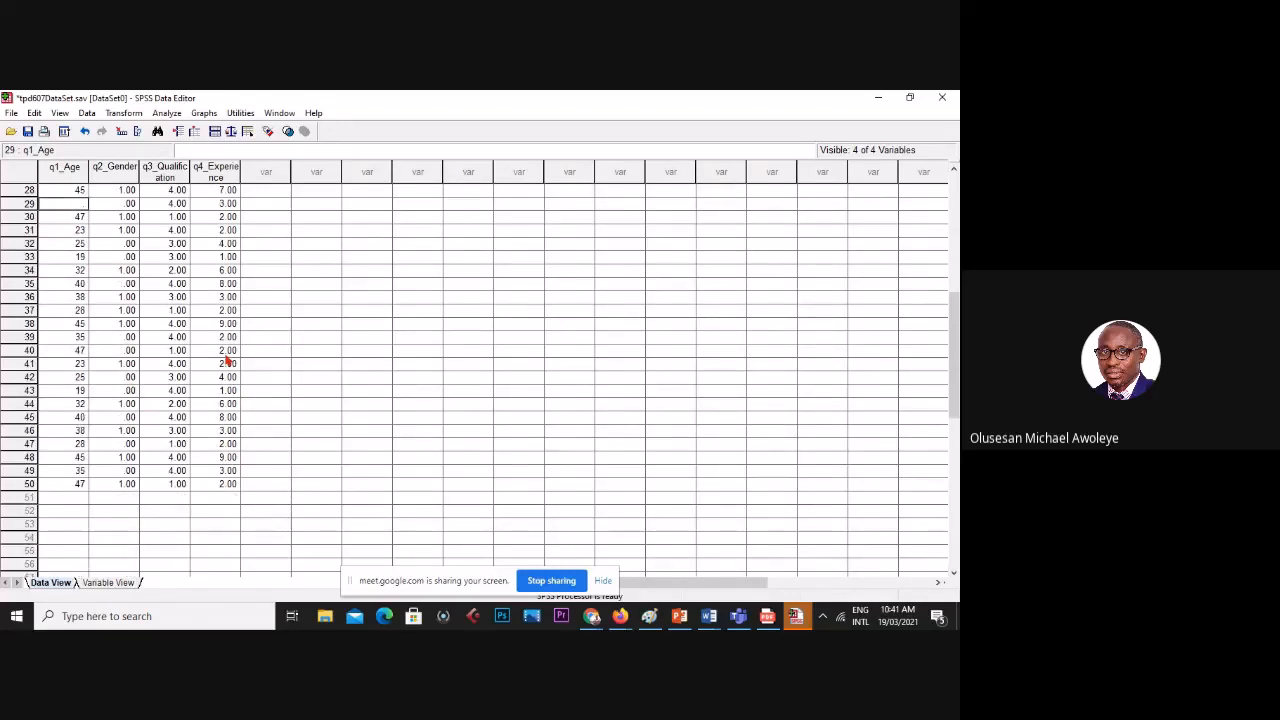
click(80, 445)
key(Delete)
- Clear the gender values in cases 7 and 33 to create missing data
scroll(263, 354, up, 9)
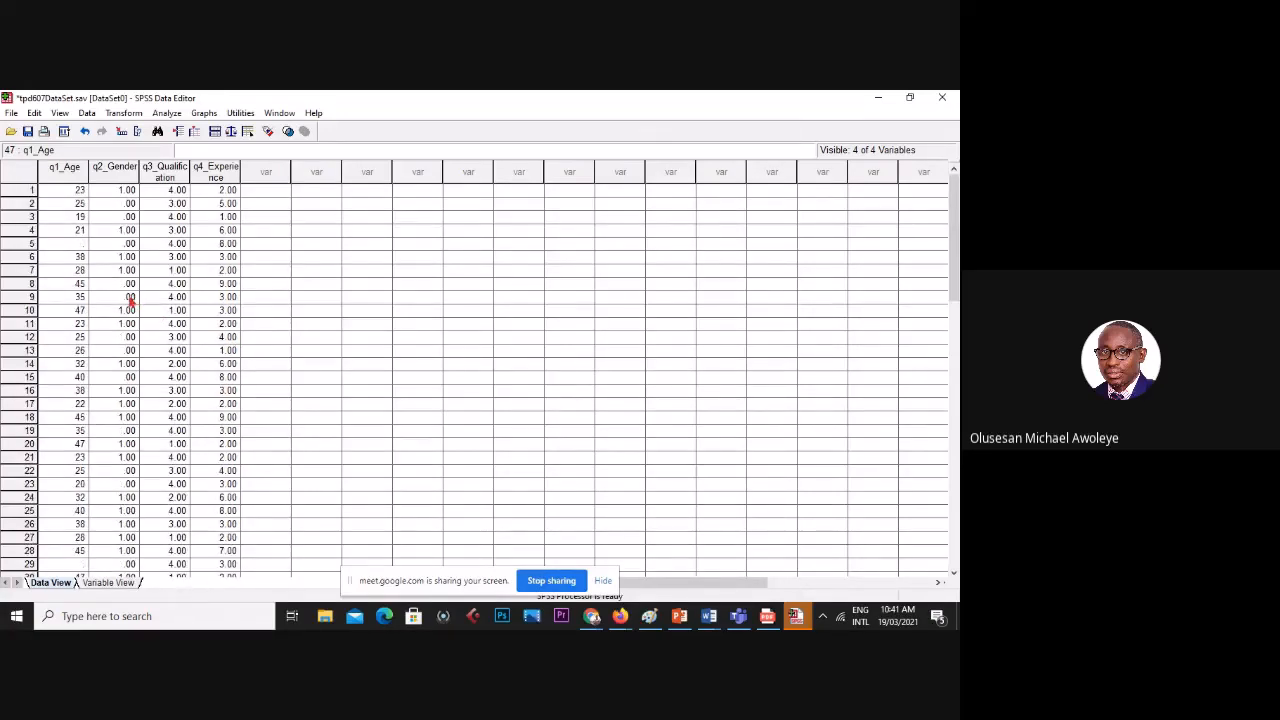
click(129, 272)
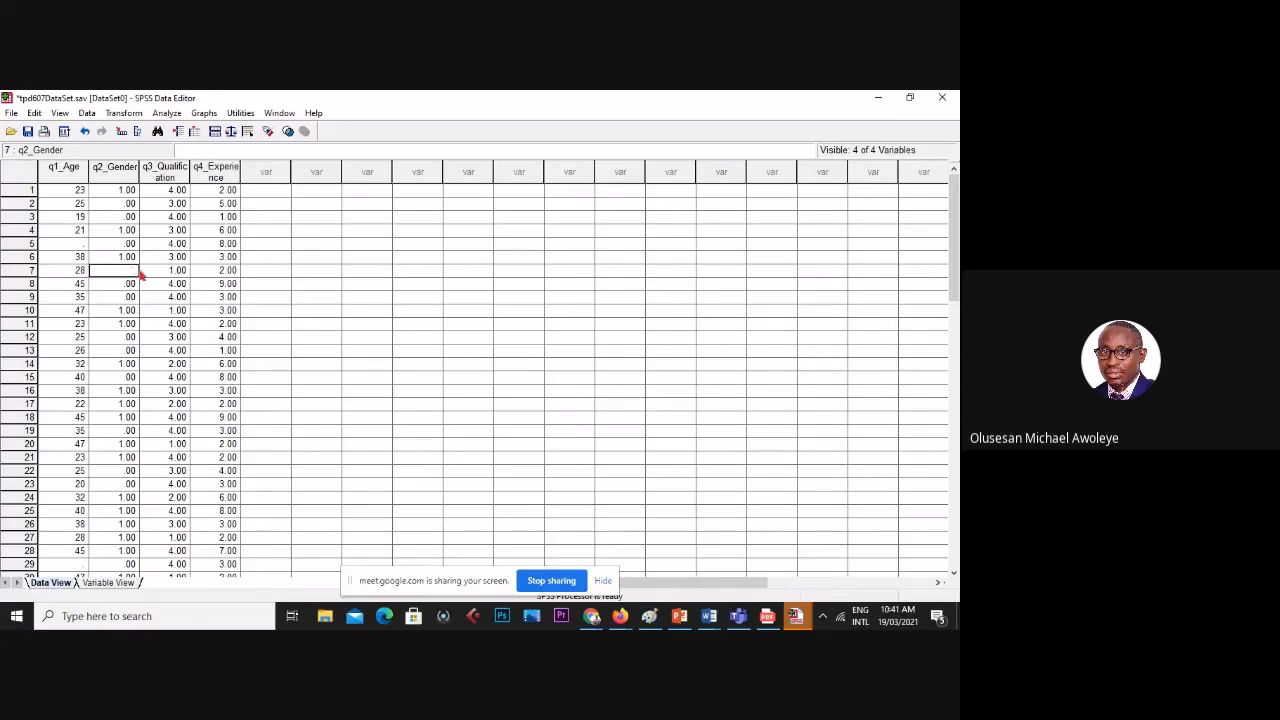
scroll(132, 390, down, 6)
click(130, 386)
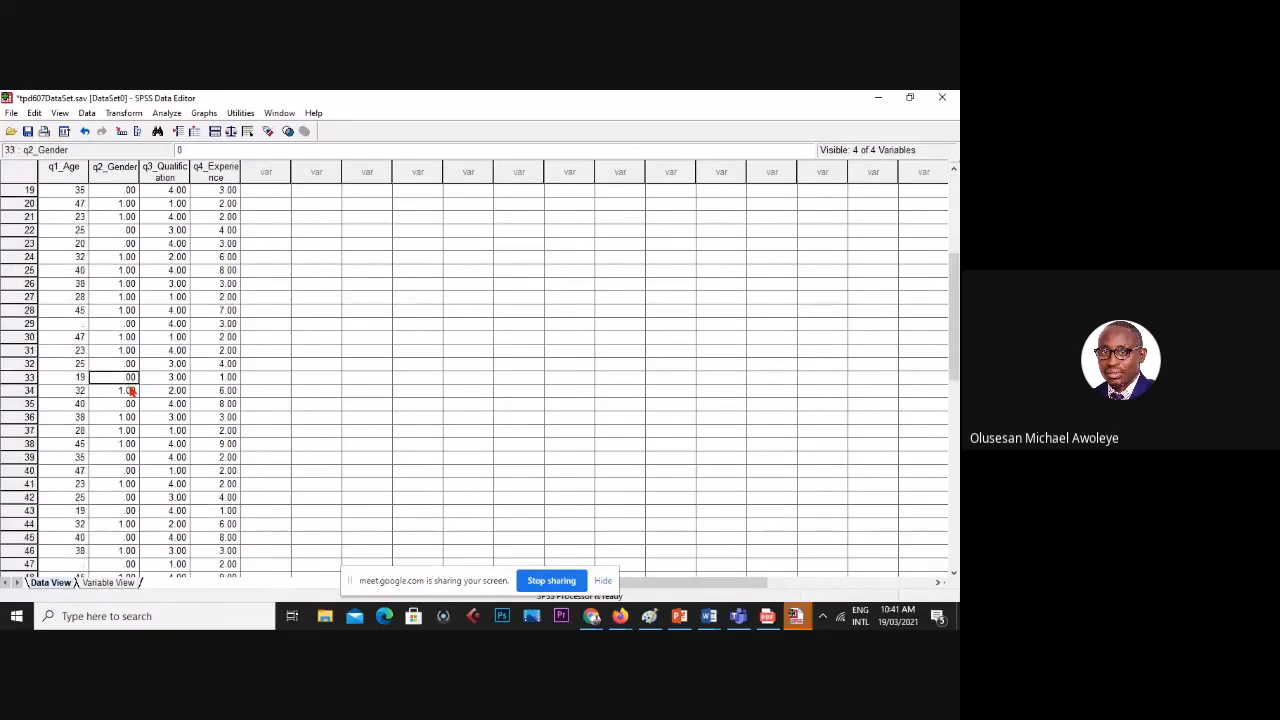
- Clear the qualification values in cases 11, 36 and 48 to create missing data
scroll(283, 343, up, 6)
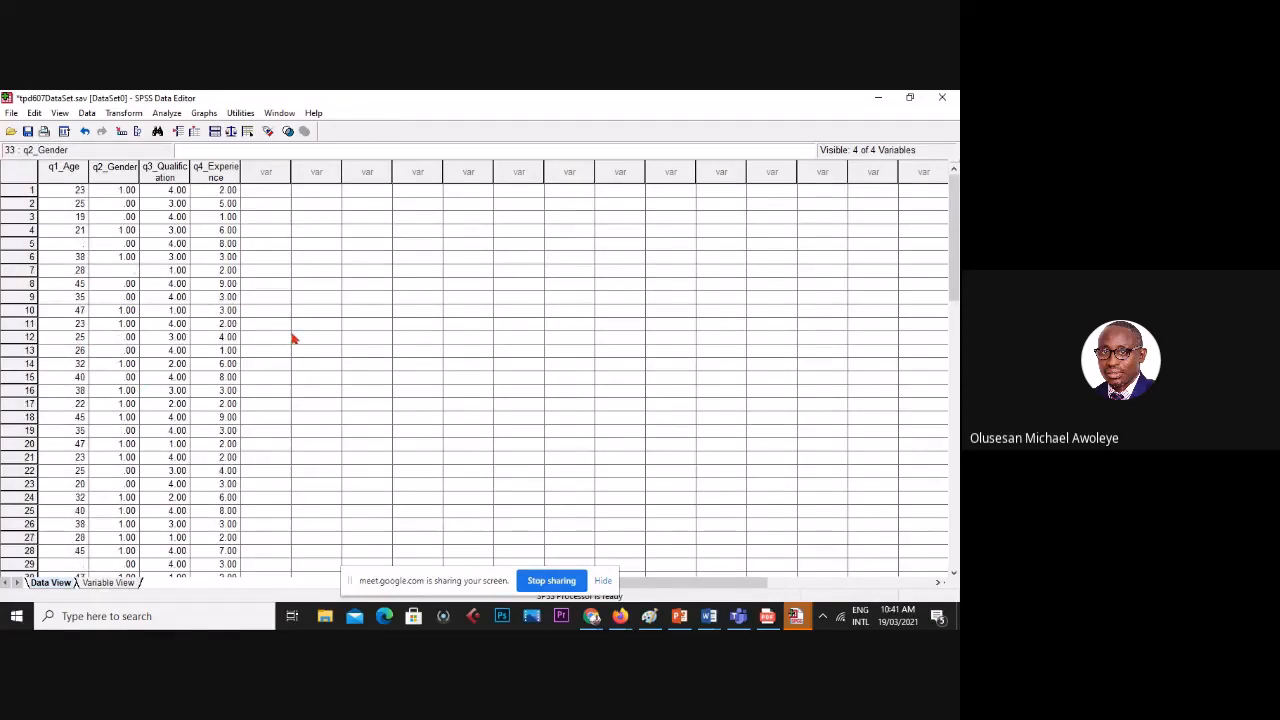
click(183, 325)
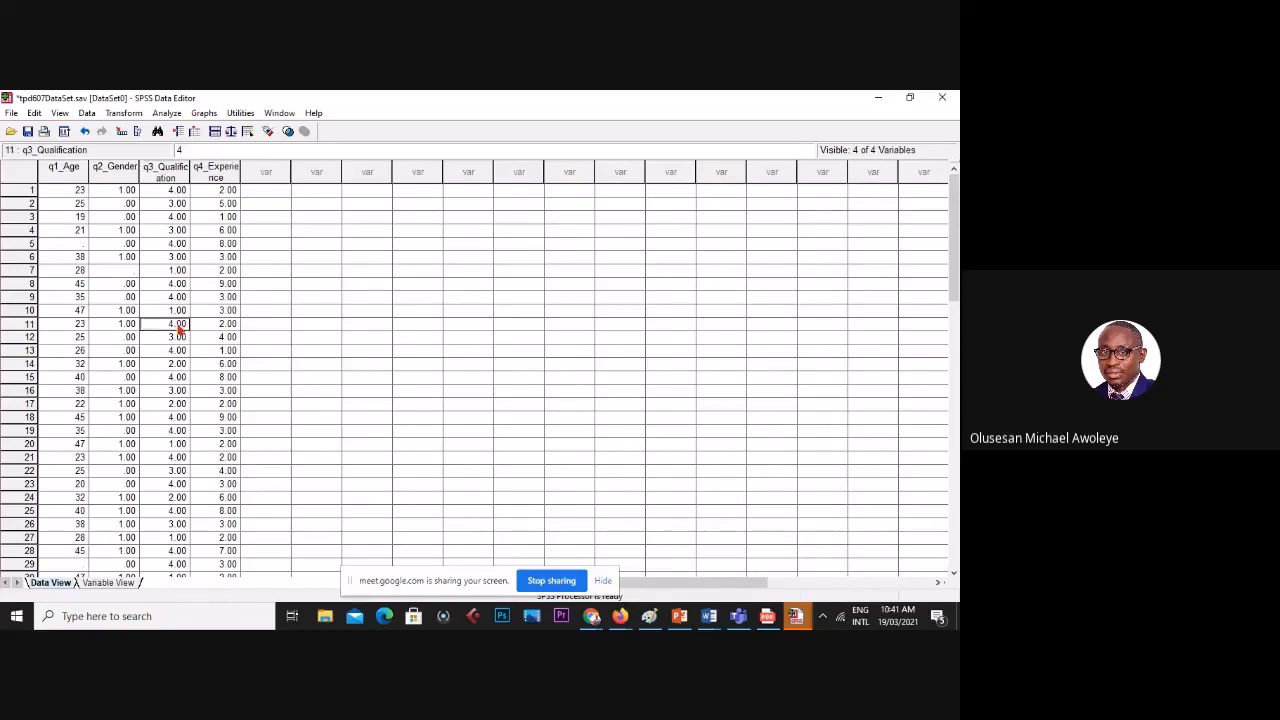
scroll(246, 355, down, 6)
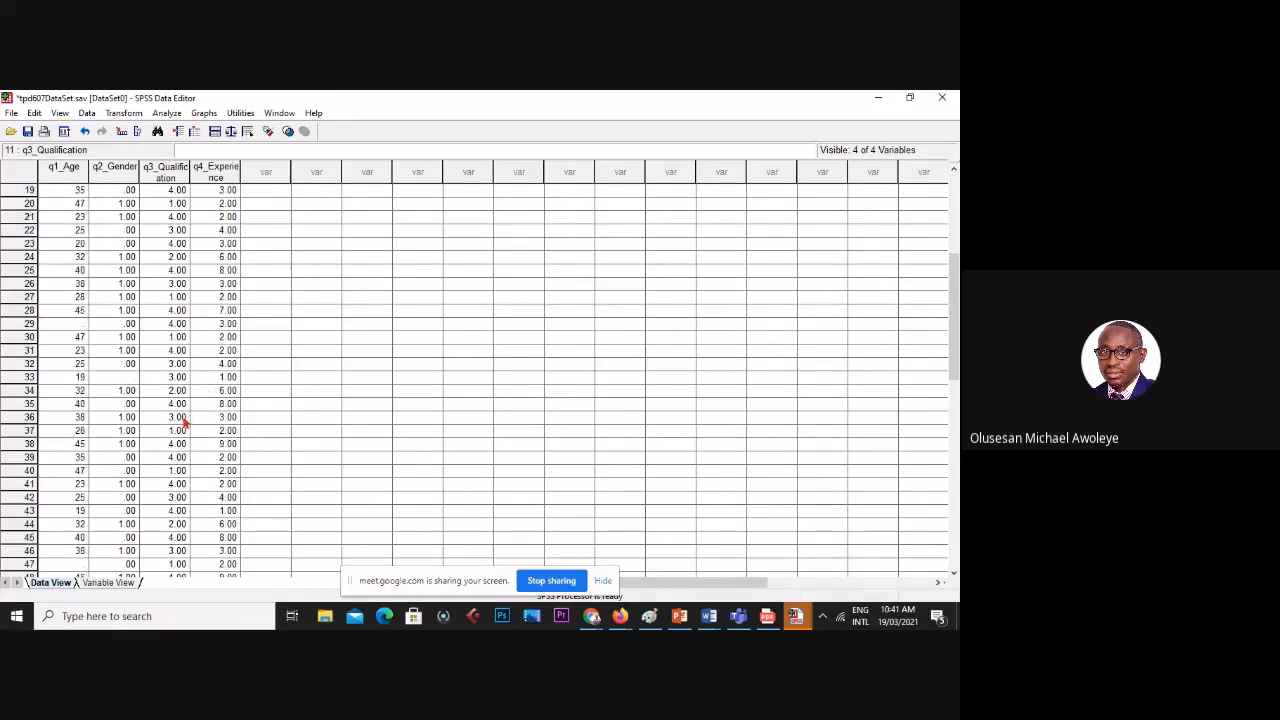
click(184, 419)
scroll(184, 421, down, 7)
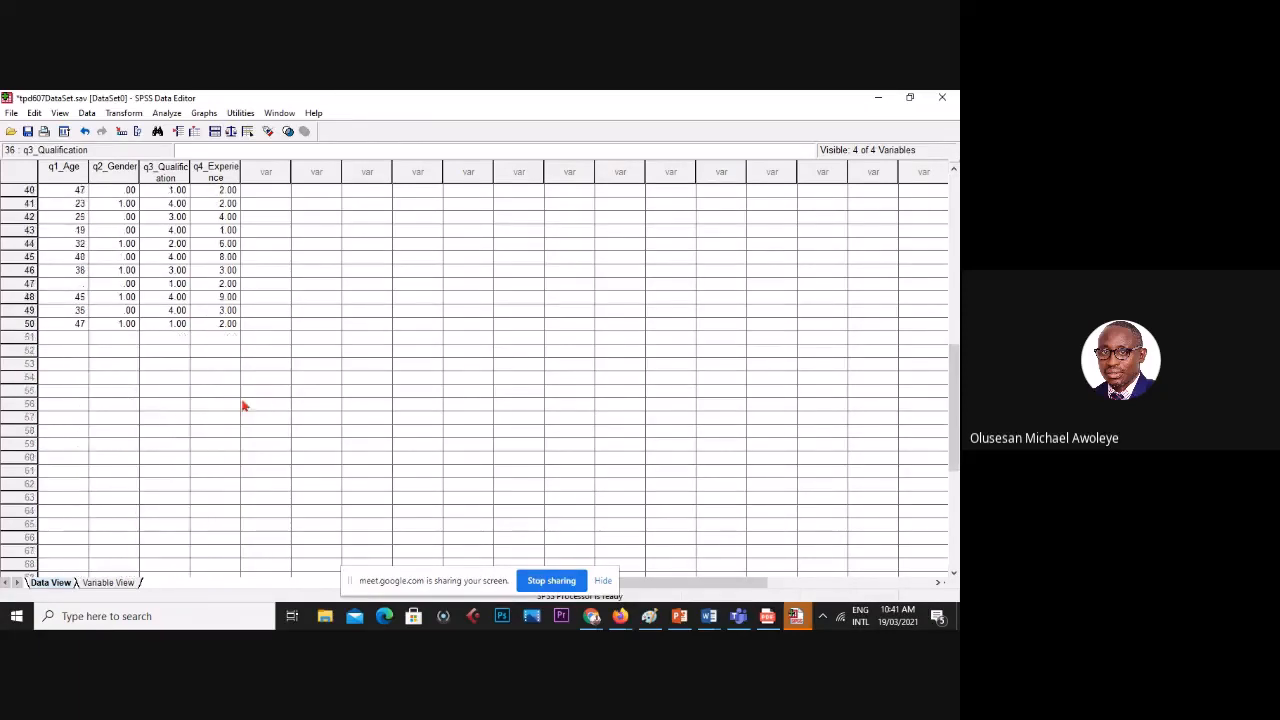
click(182, 298)
- Clear the internet experience values in cases 32 and 41 and save the dataset
scroll(291, 331, up, 6)
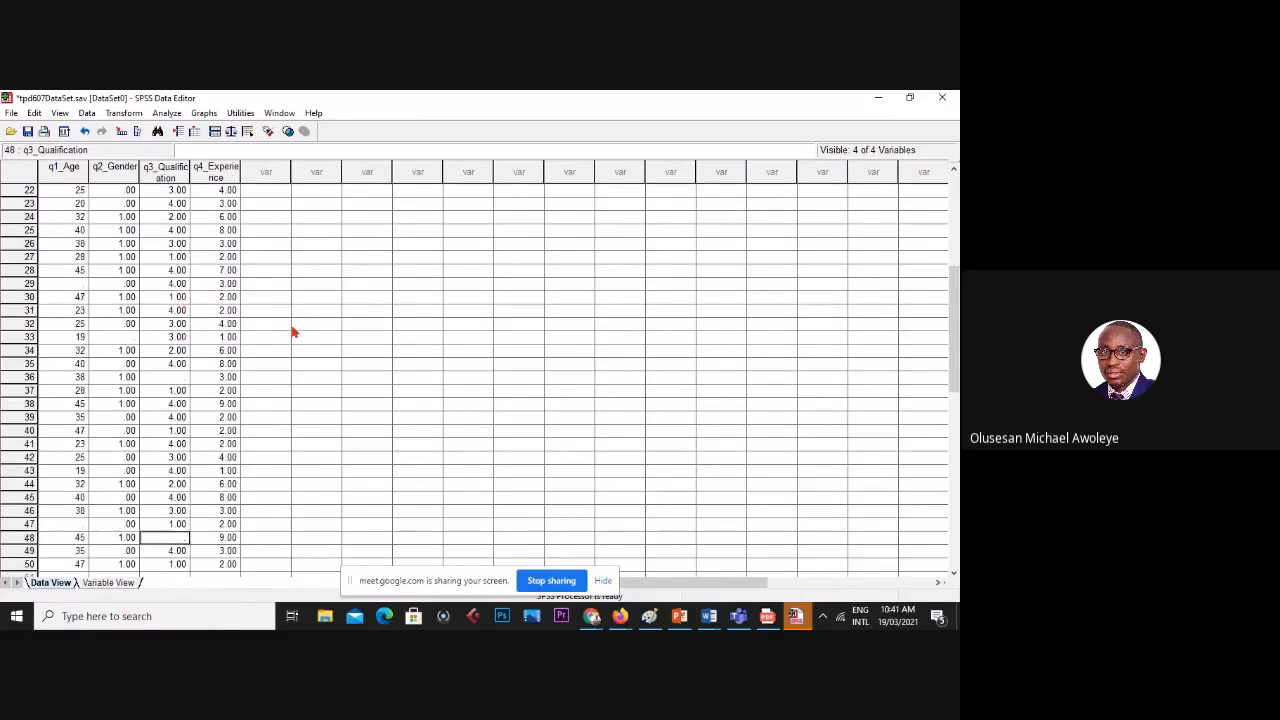
click(236, 325)
key(Delete)
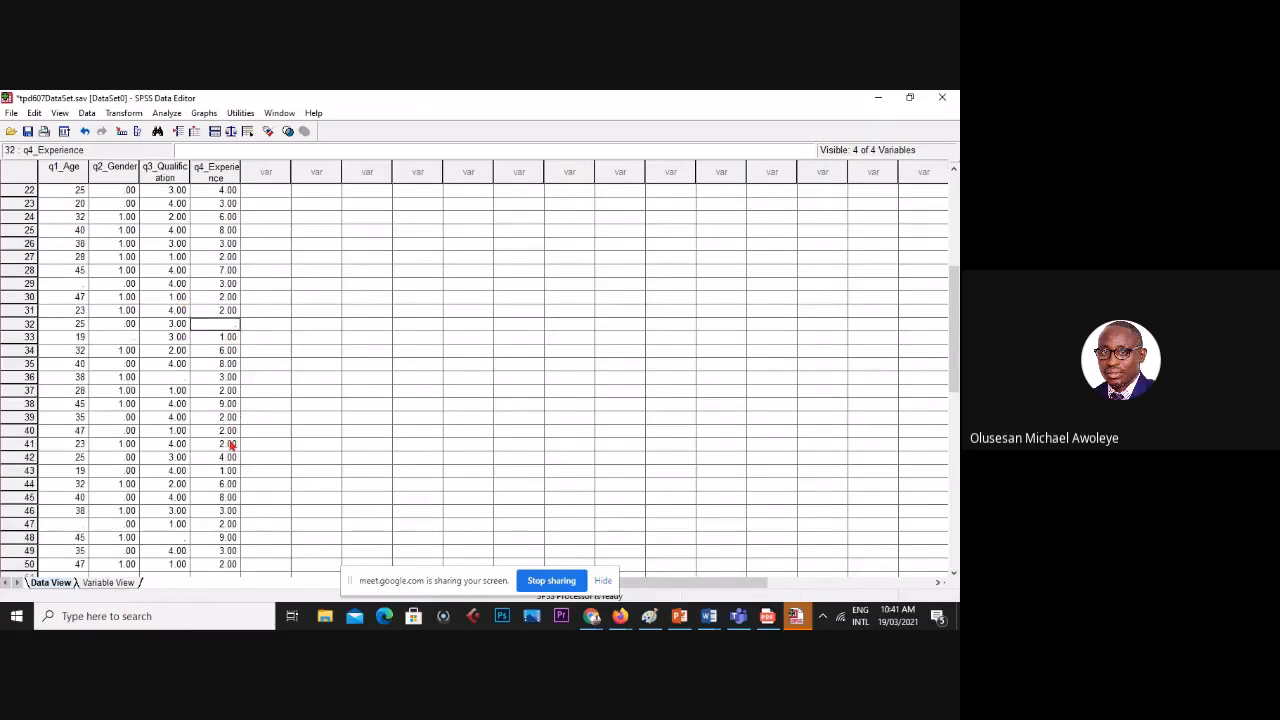
click(234, 443)
key(Delete)
click(28, 131)
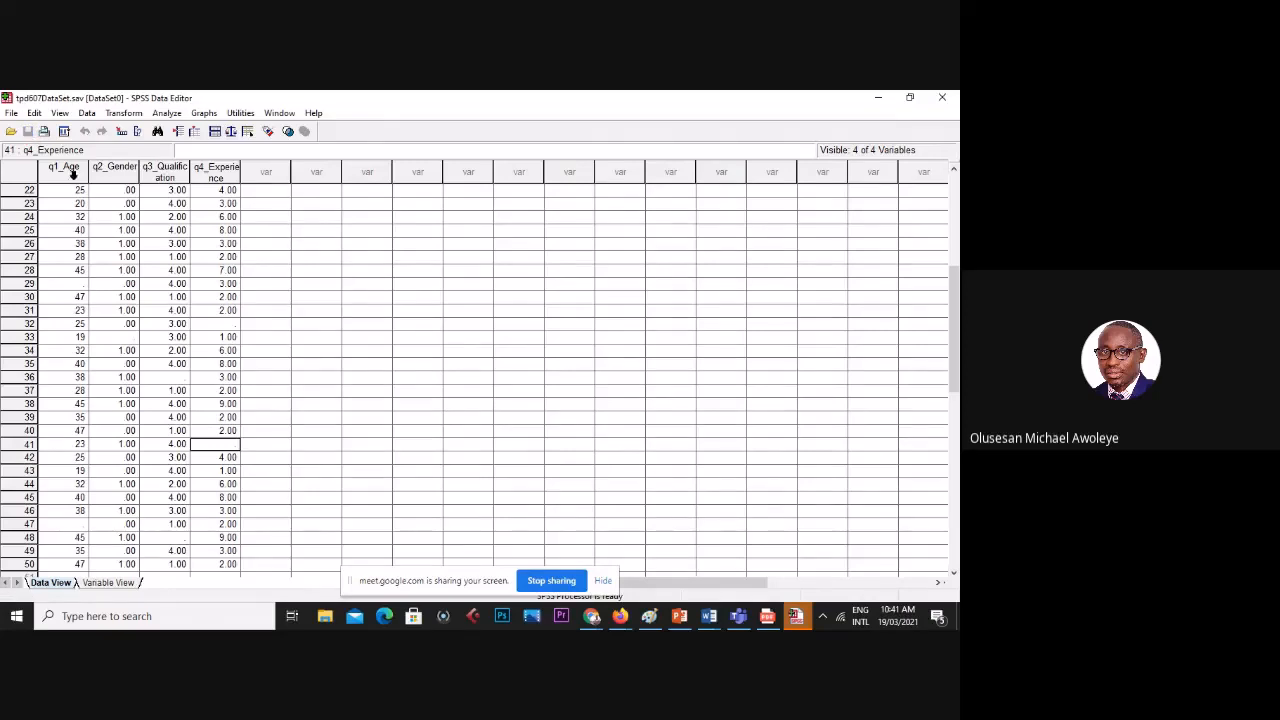
- Examine the missing age in case 5 and the missing gender in case 7
scroll(305, 312, up, 7)
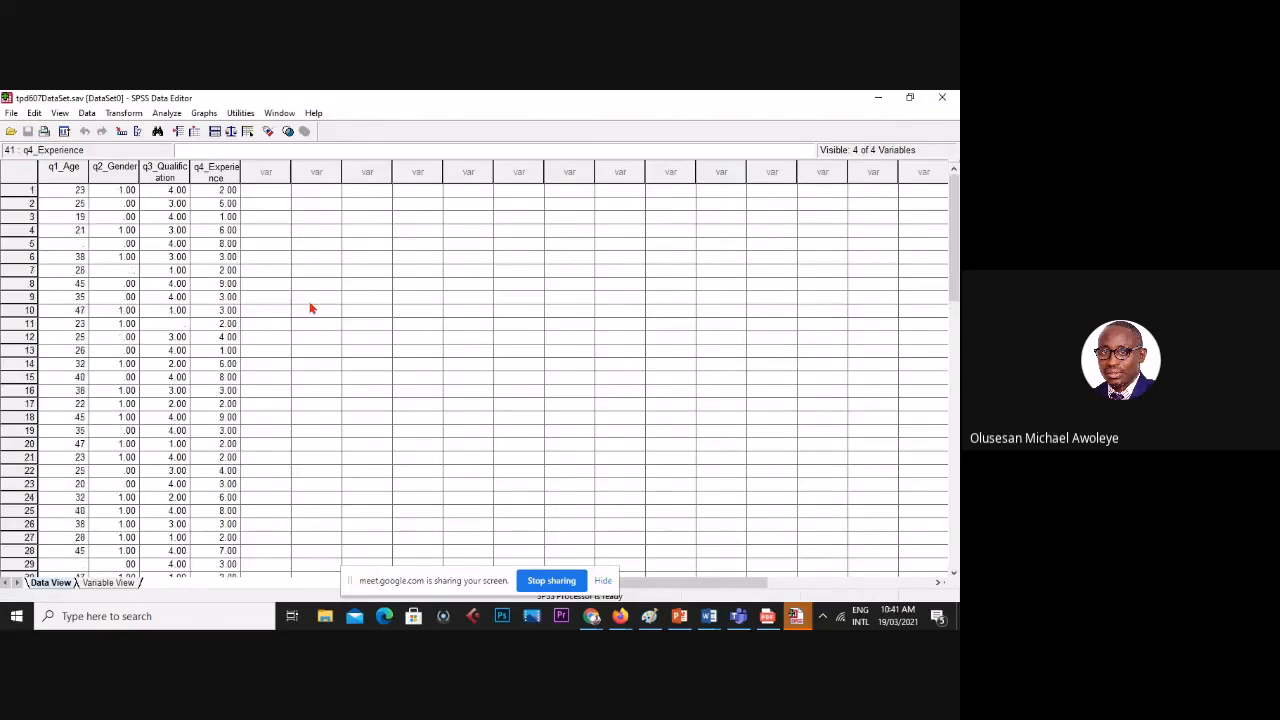
click(30, 256)
click(18, 245)
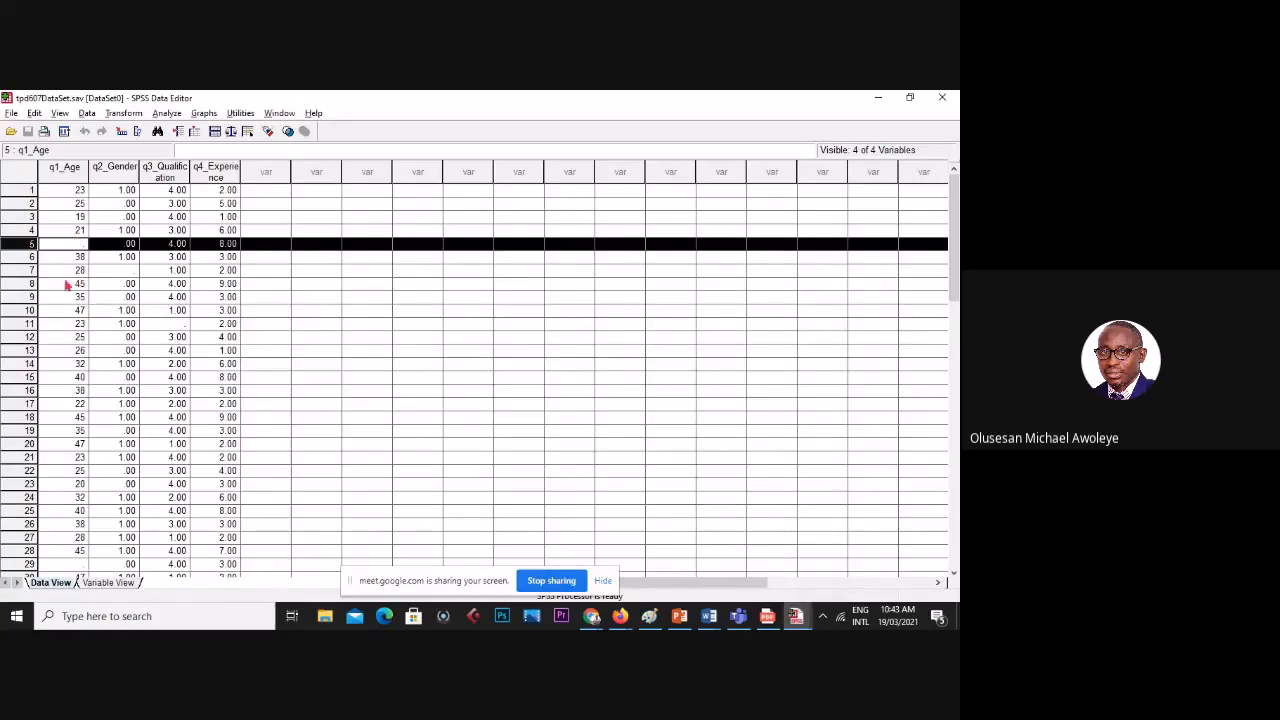
click(10, 282)
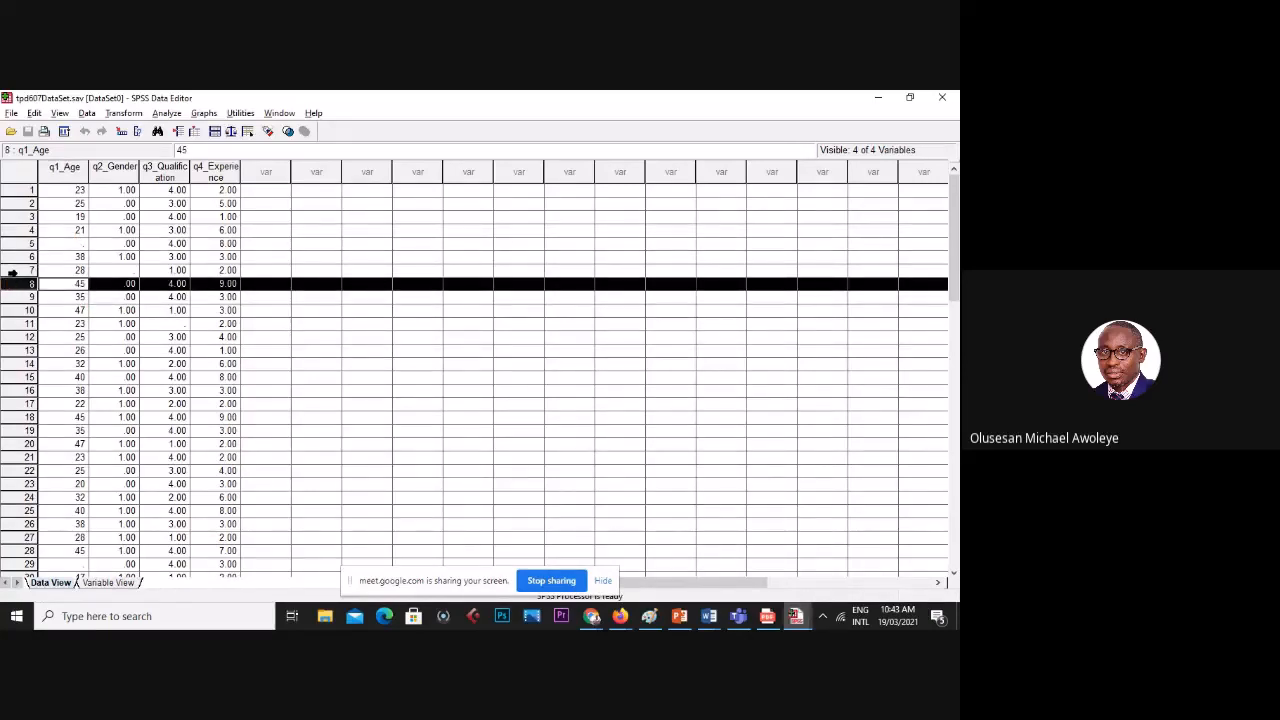
click(12, 271)
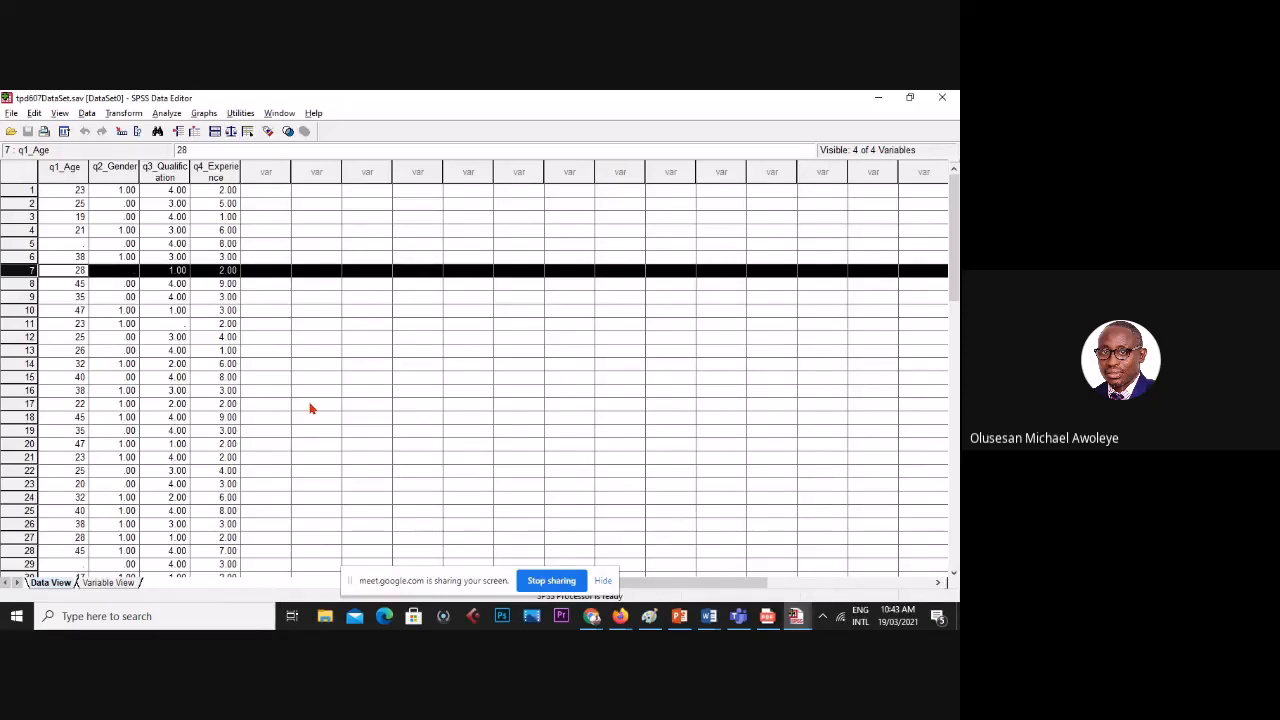
- Start a Compute Variable expression with the MISSING function from the complete function list
click(125, 113)
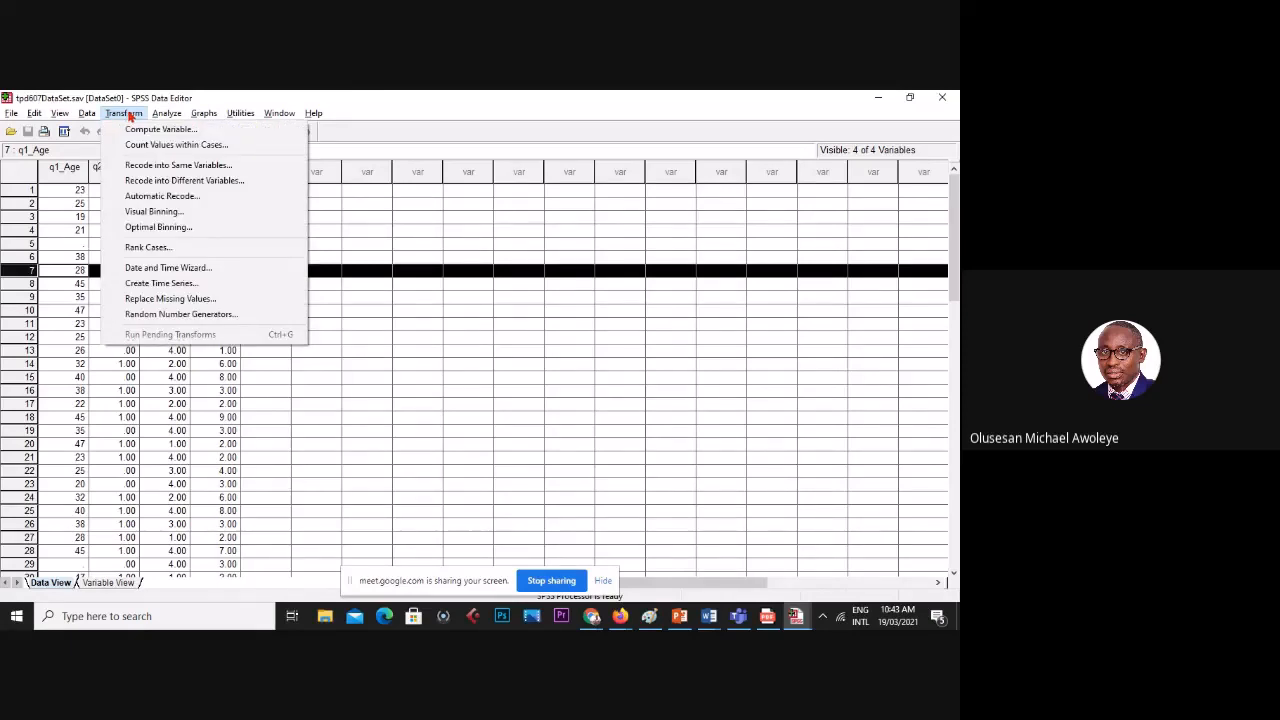
click(172, 133)
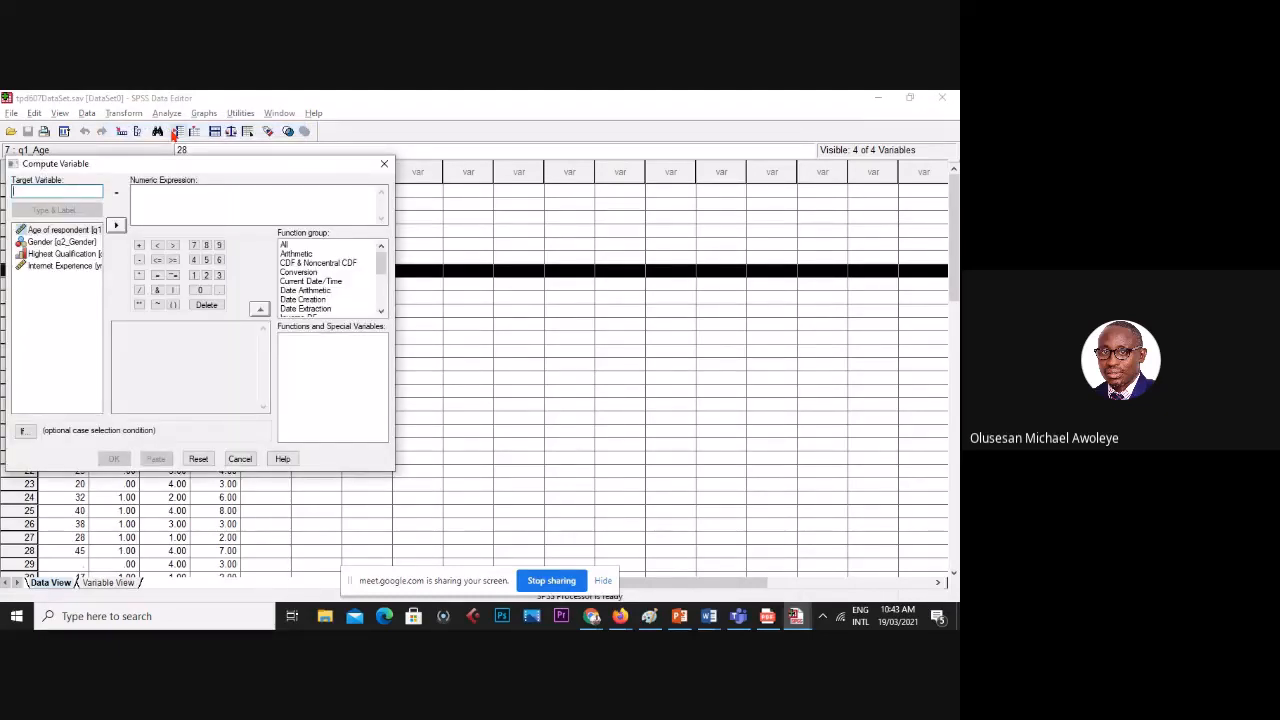
click(72, 232)
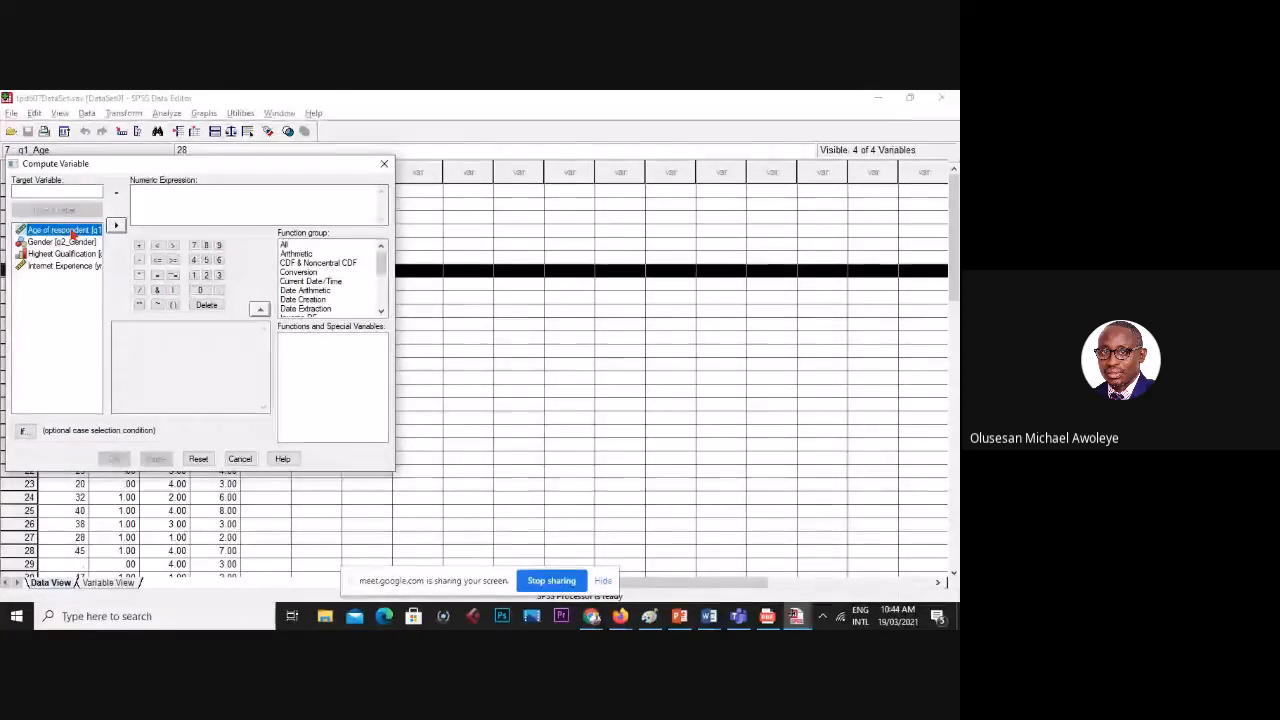
click(285, 245)
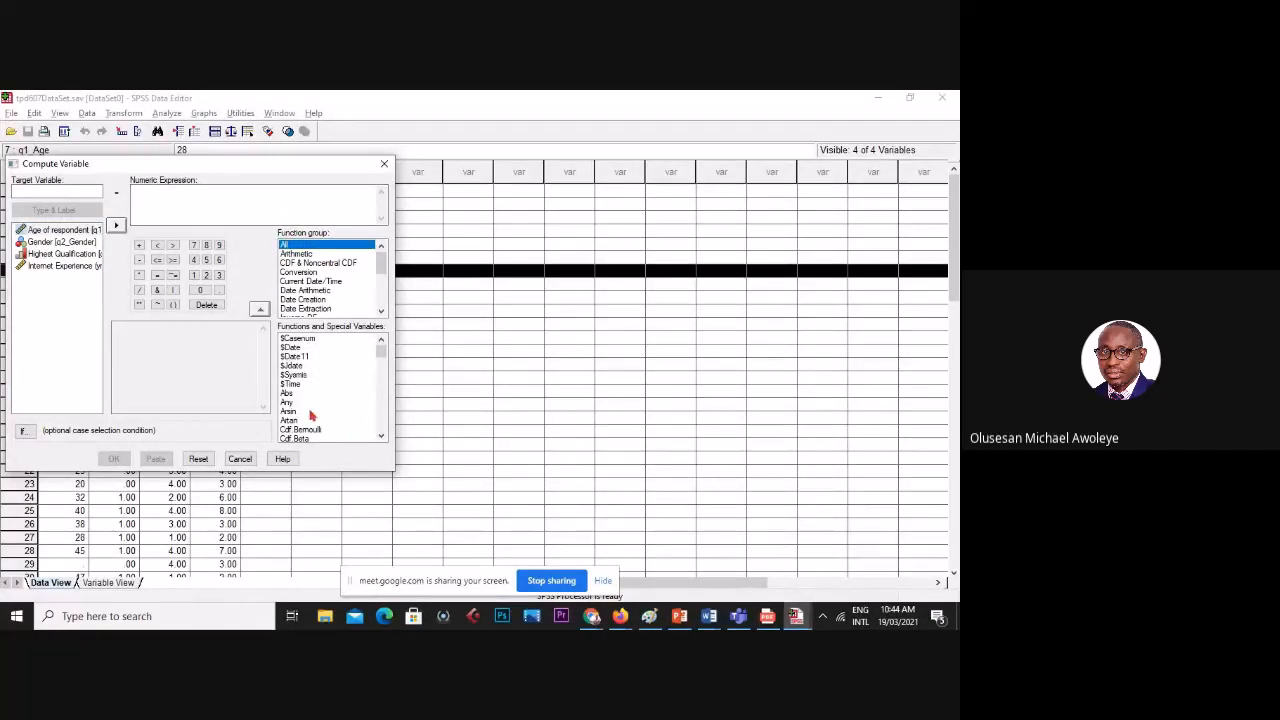
click(292, 385)
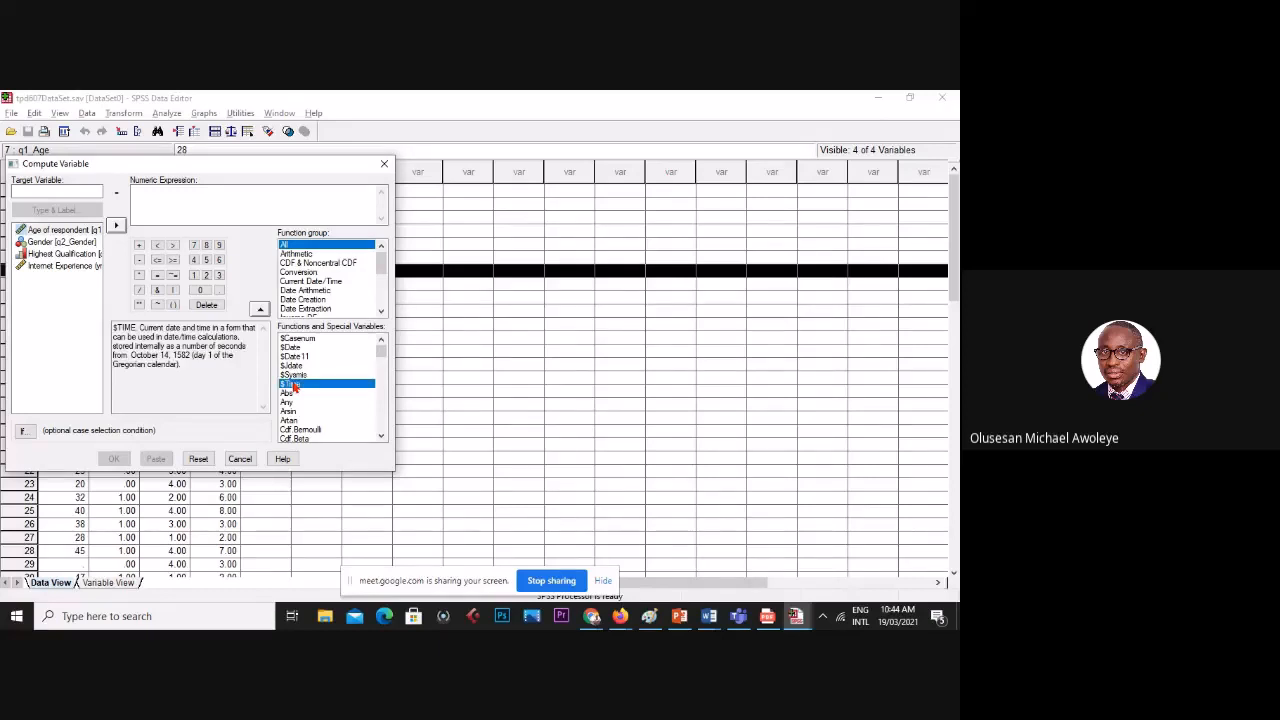
key(m)
key(m)
key(m)
key(m)
key(m)
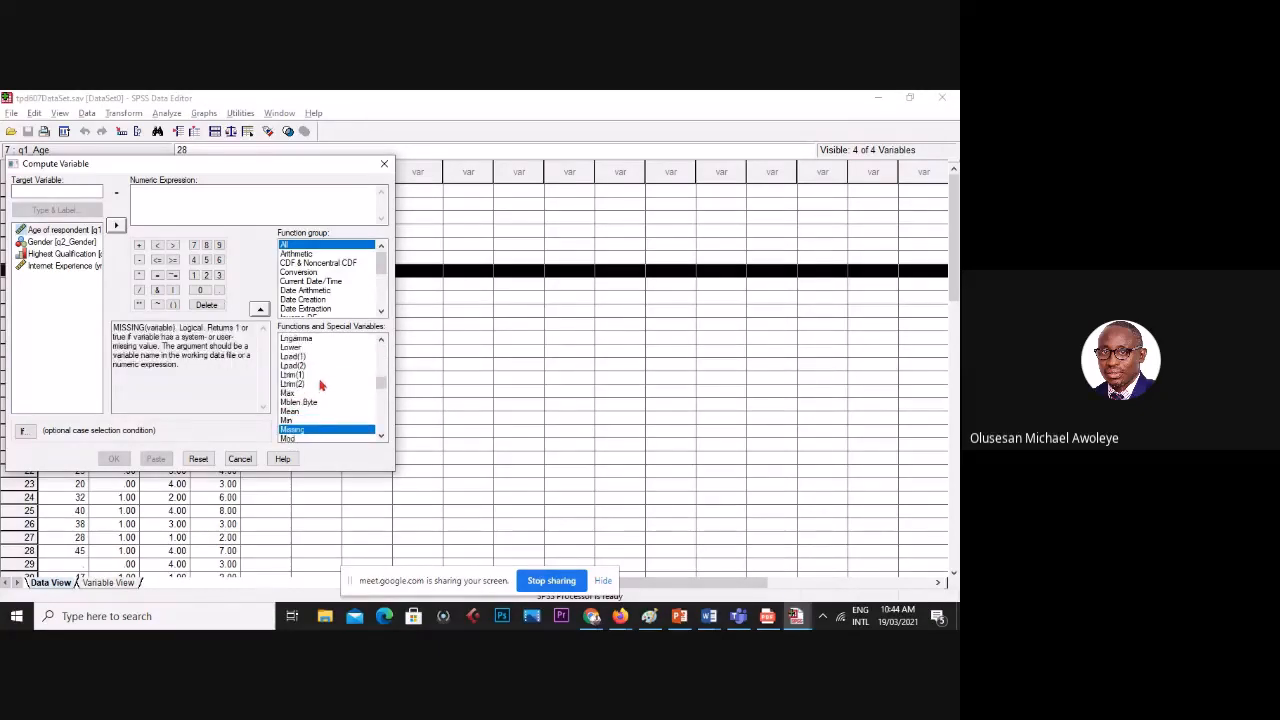
double_click(316, 432)
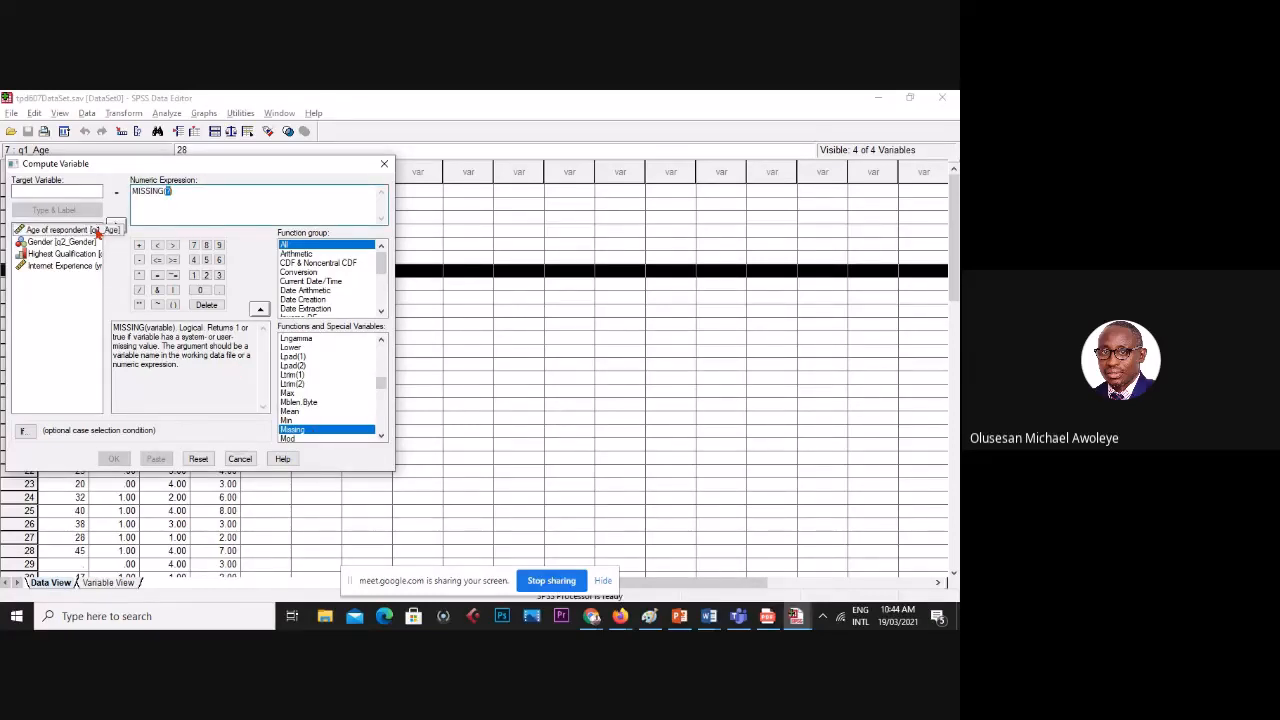
- Use q1_Age as the MISSING argument, name the target variable Age_Missing and compute it
click(62, 231)
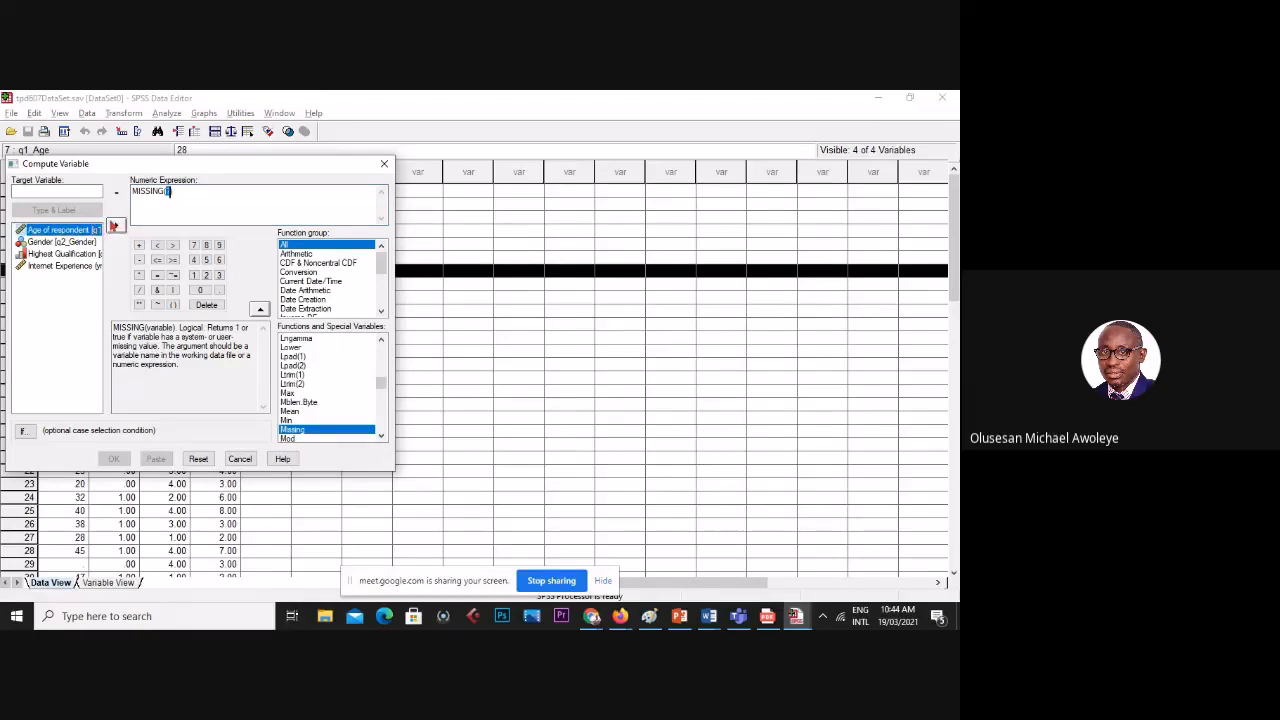
click(113, 225)
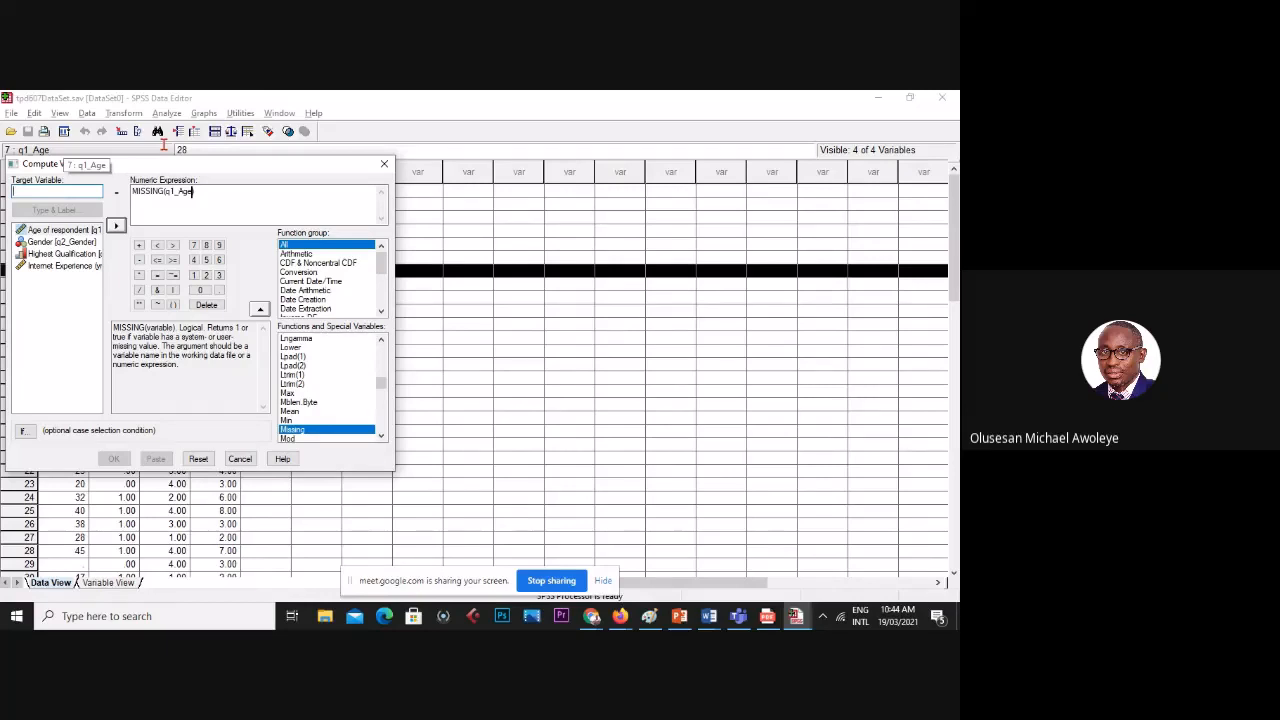
text(A)
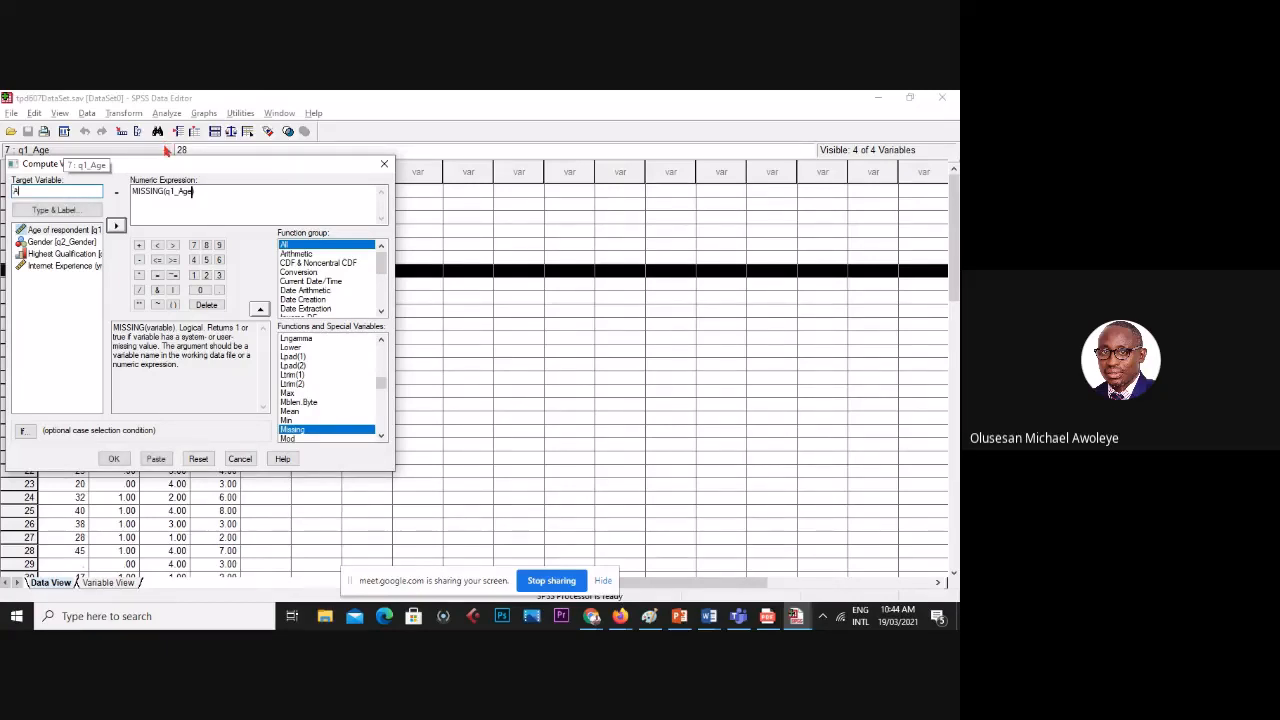
text(ge_Missing)
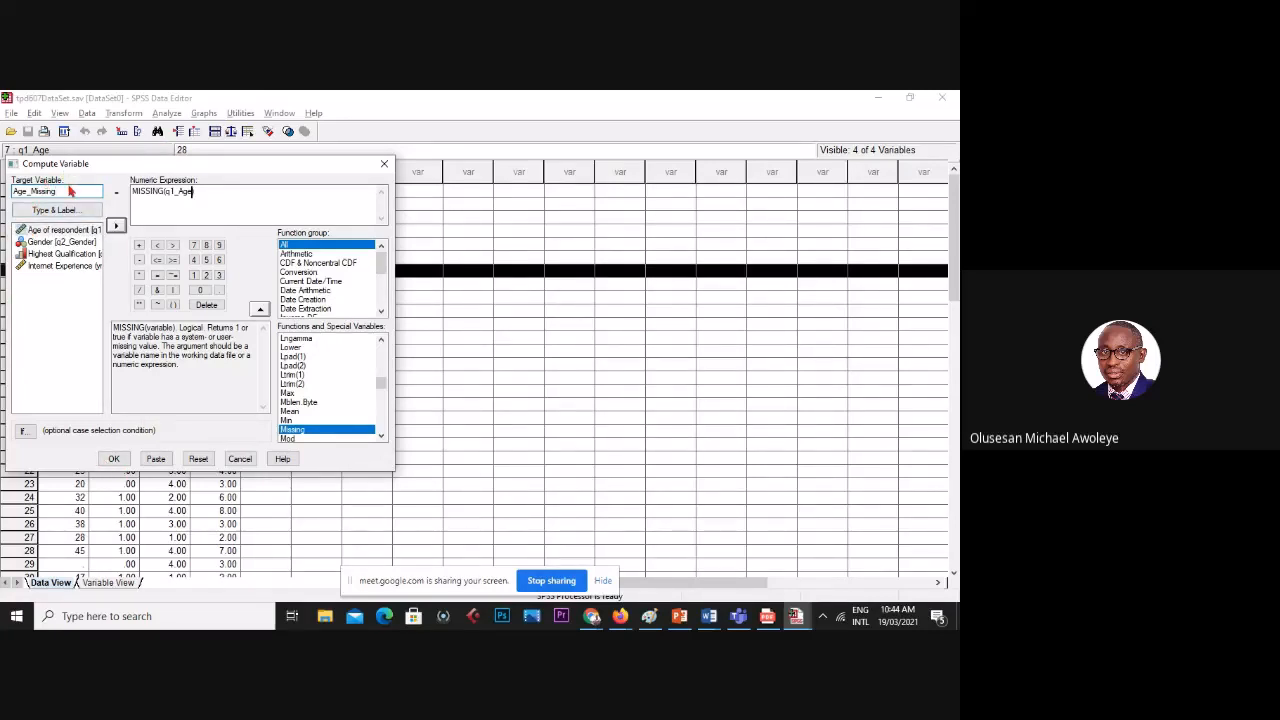
click(113, 459)
click(116, 460)
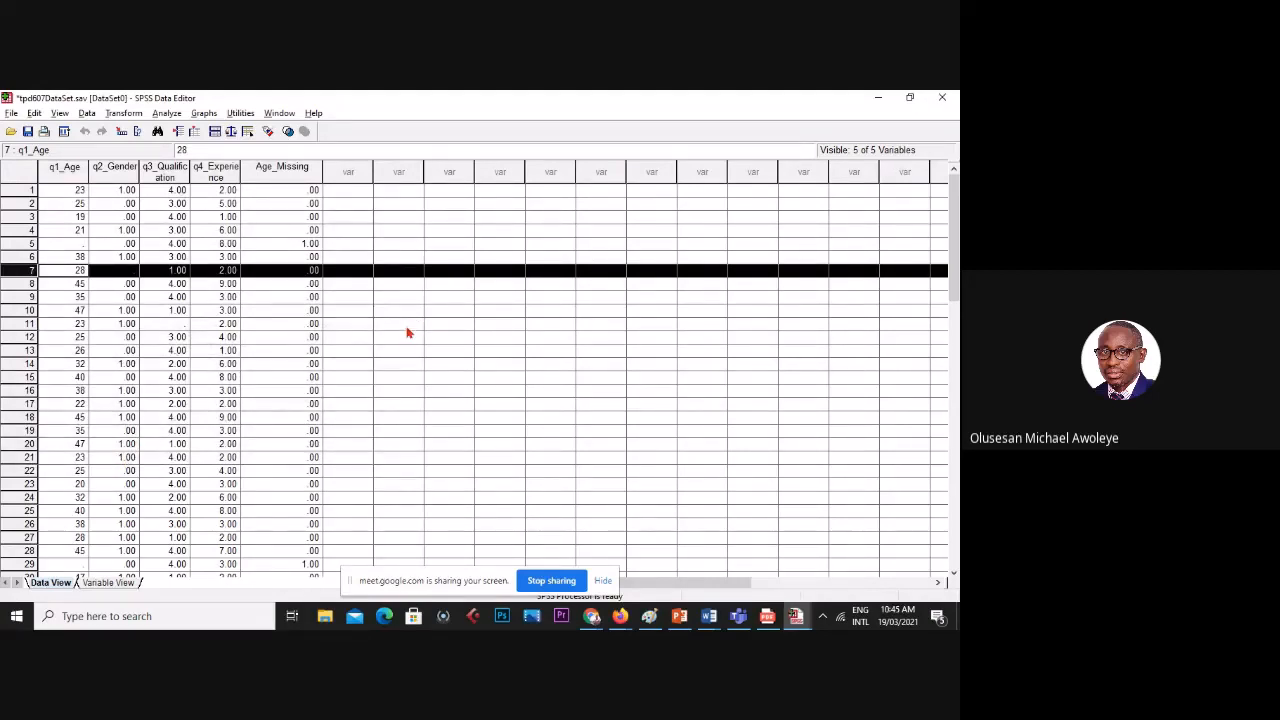
- Compare the Age_Missing column with the blank ages in cases 5, 29 and 47
click(301, 170)
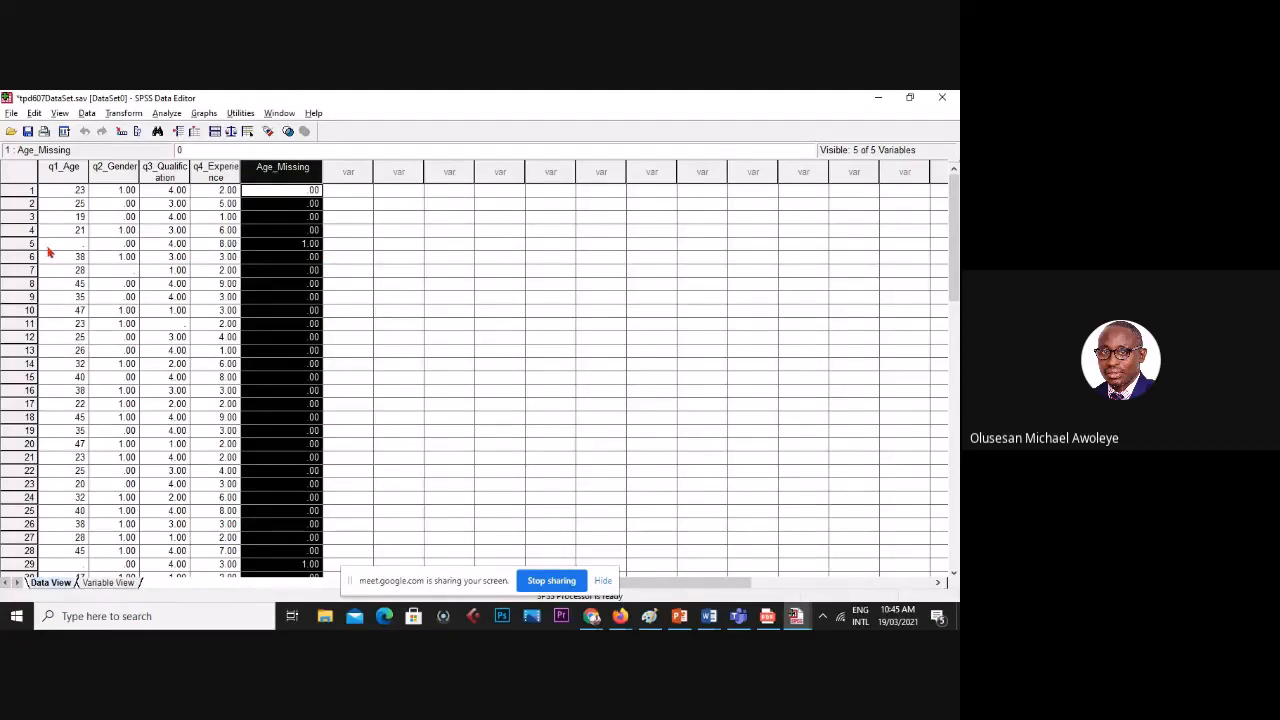
click(80, 246)
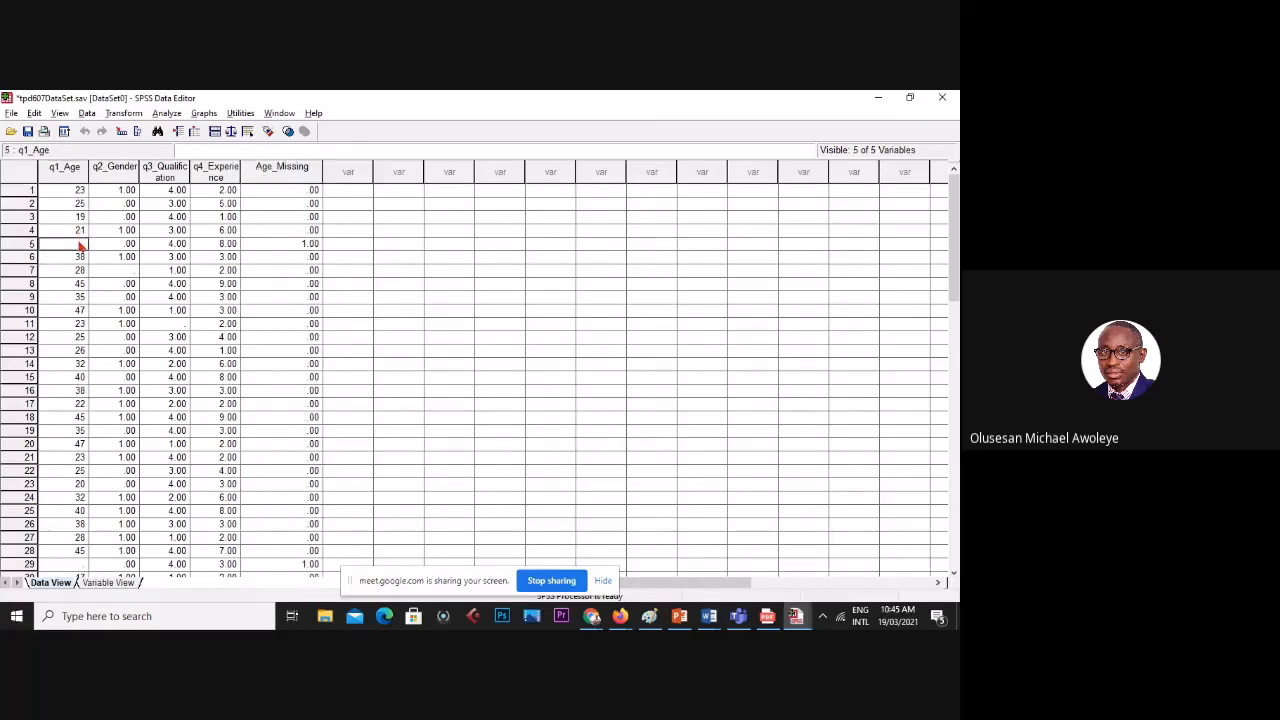
scroll(306, 308, down, 6)
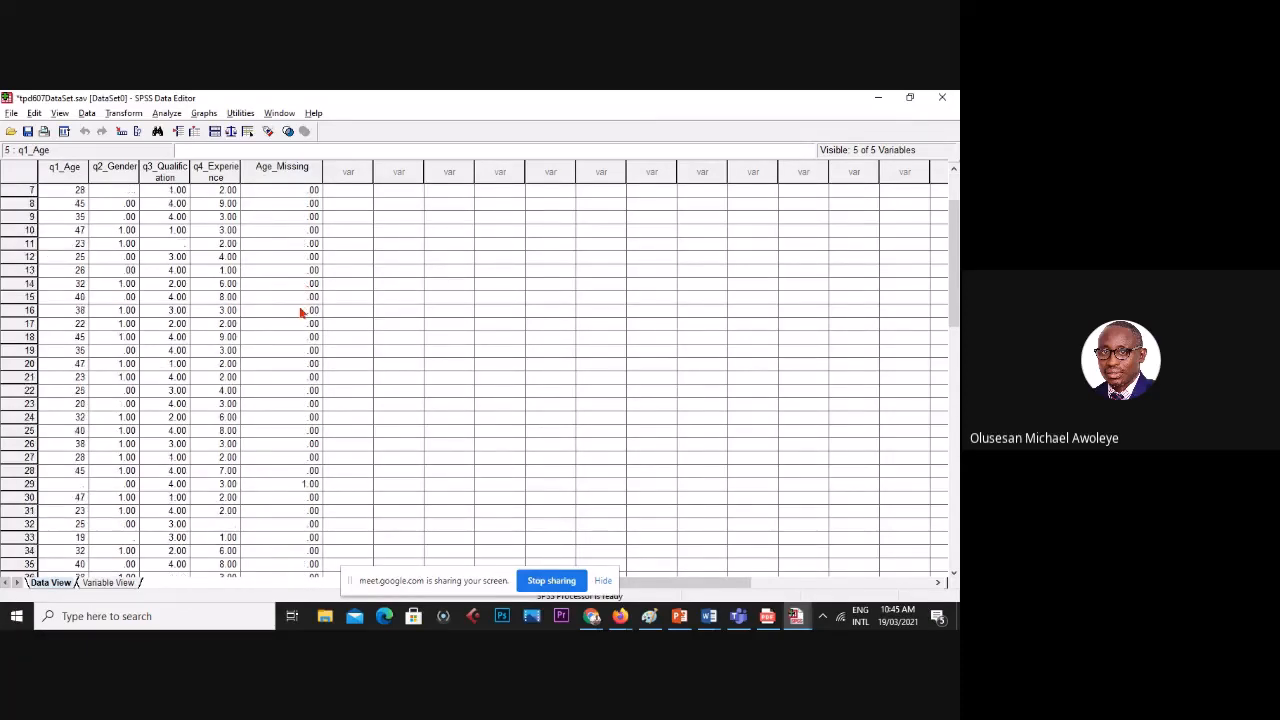
click(309, 324)
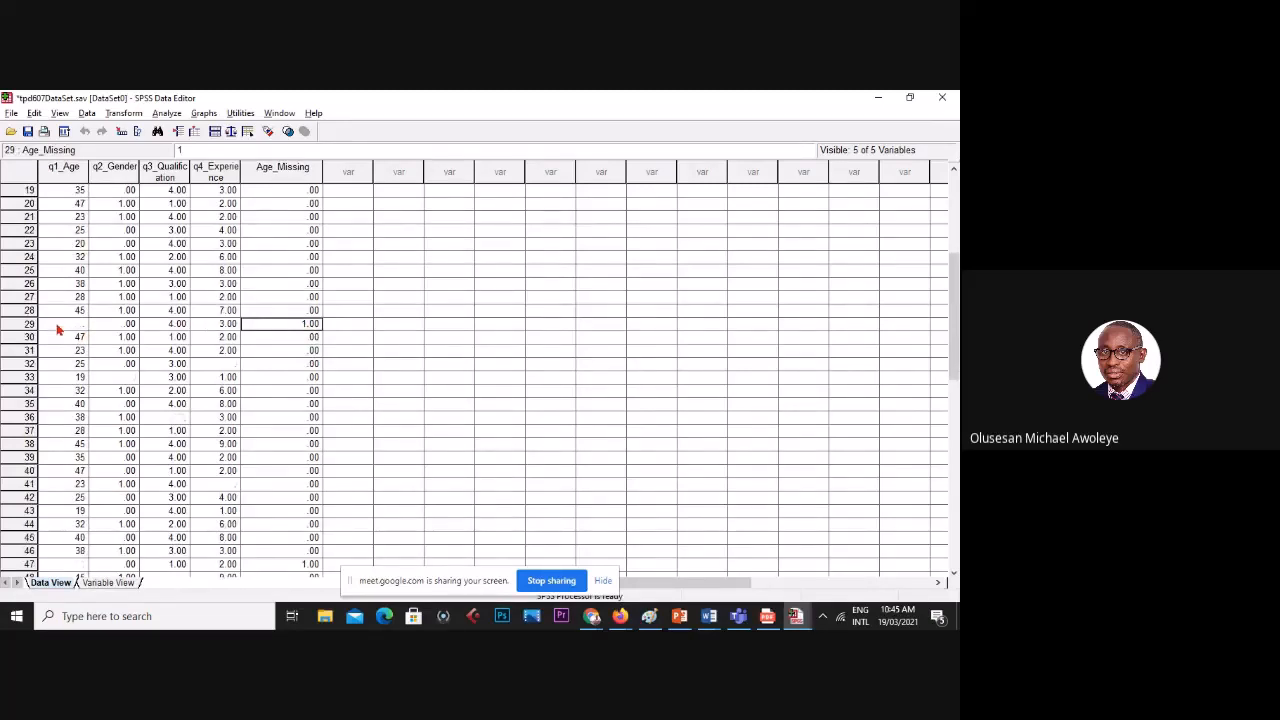
scroll(295, 395, down, 5)
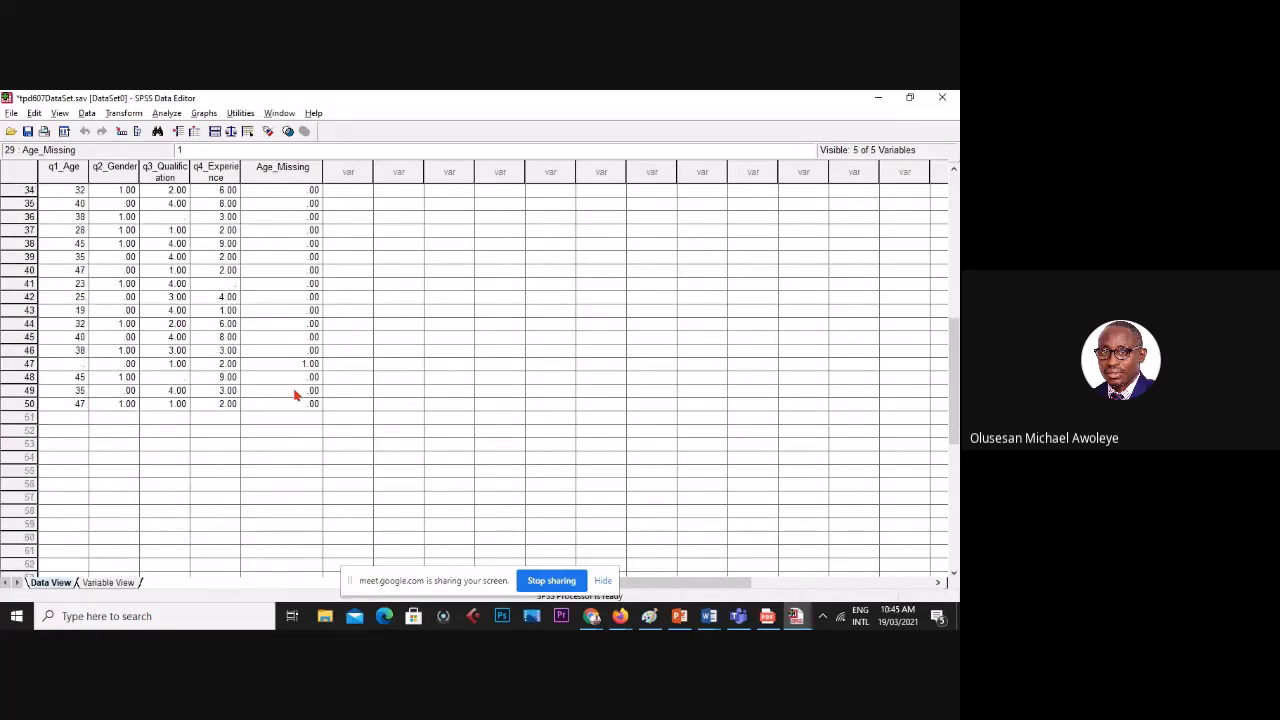
click(290, 364)
click(285, 168)
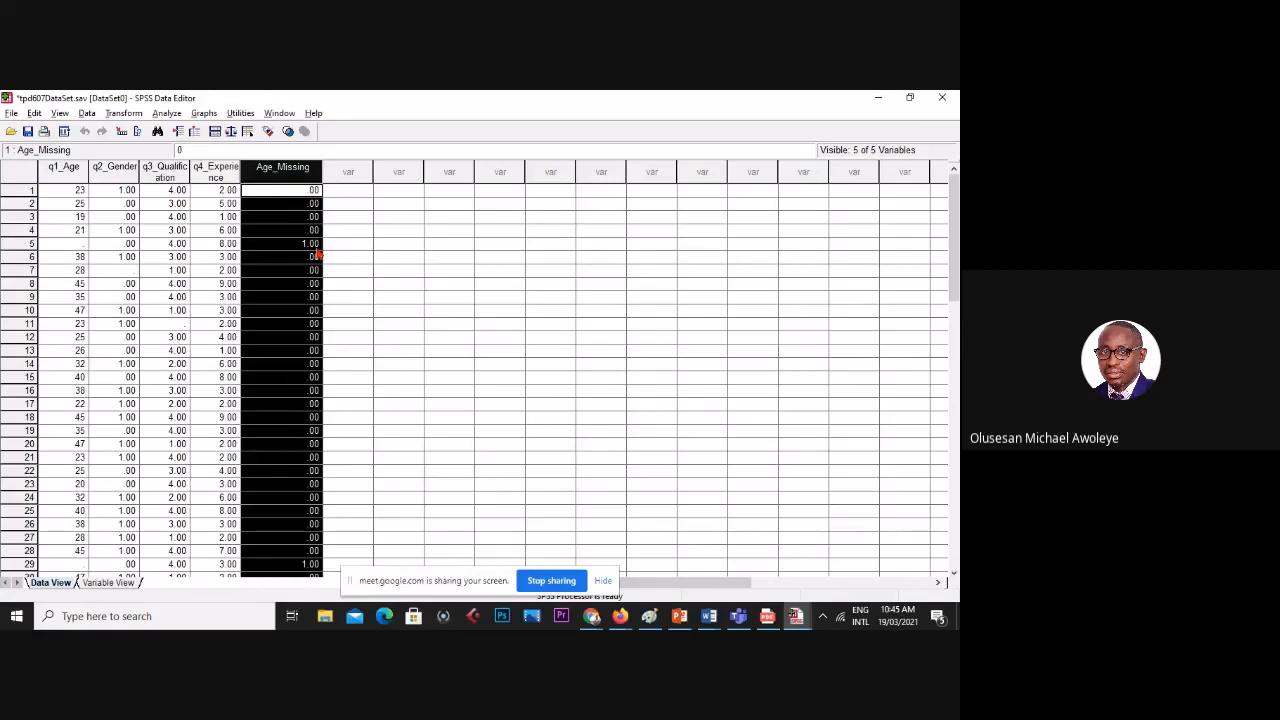
- Set the decimals of the Age_Missing variable to 0 in its variable definition
click(105, 582)
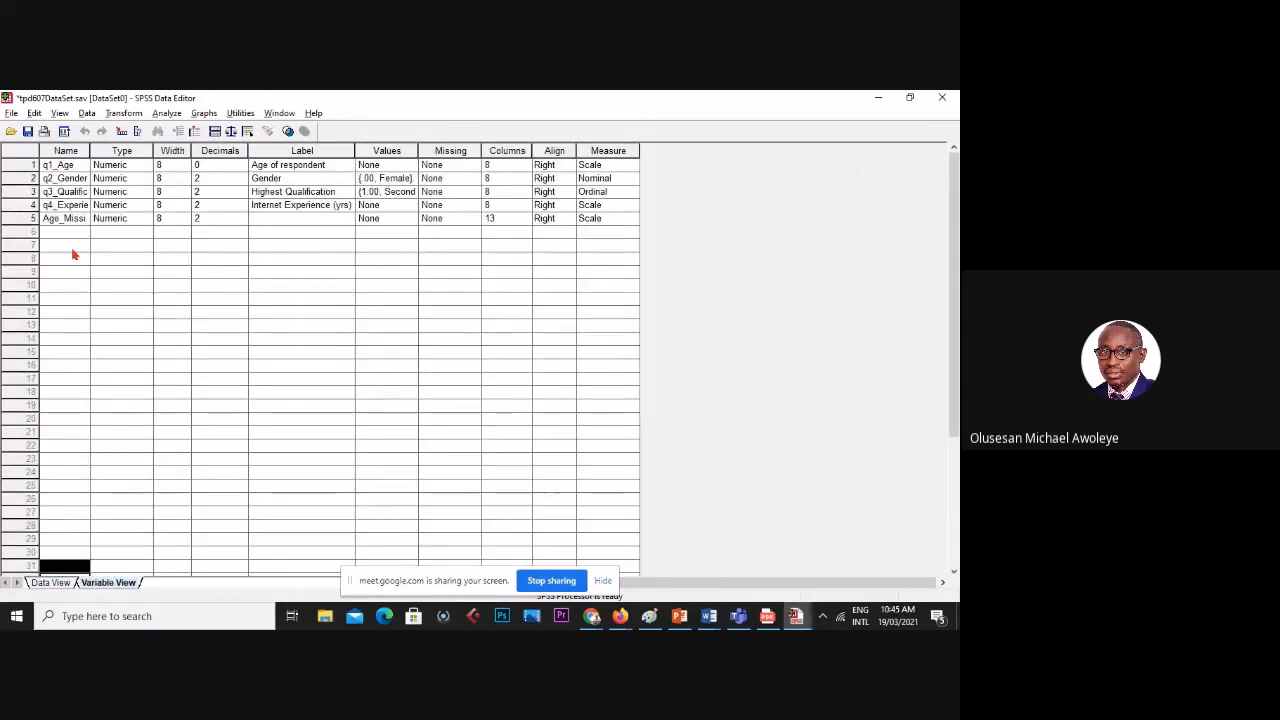
click(66, 219)
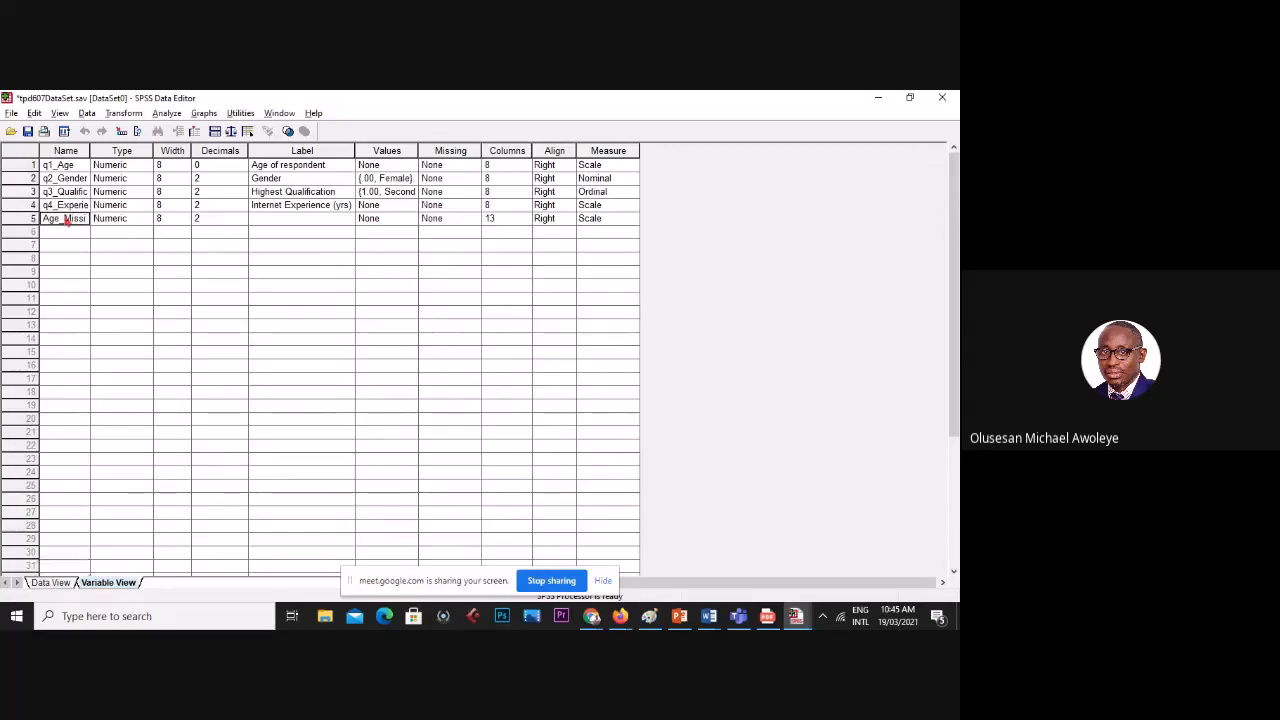
click(211, 218)
text(0)
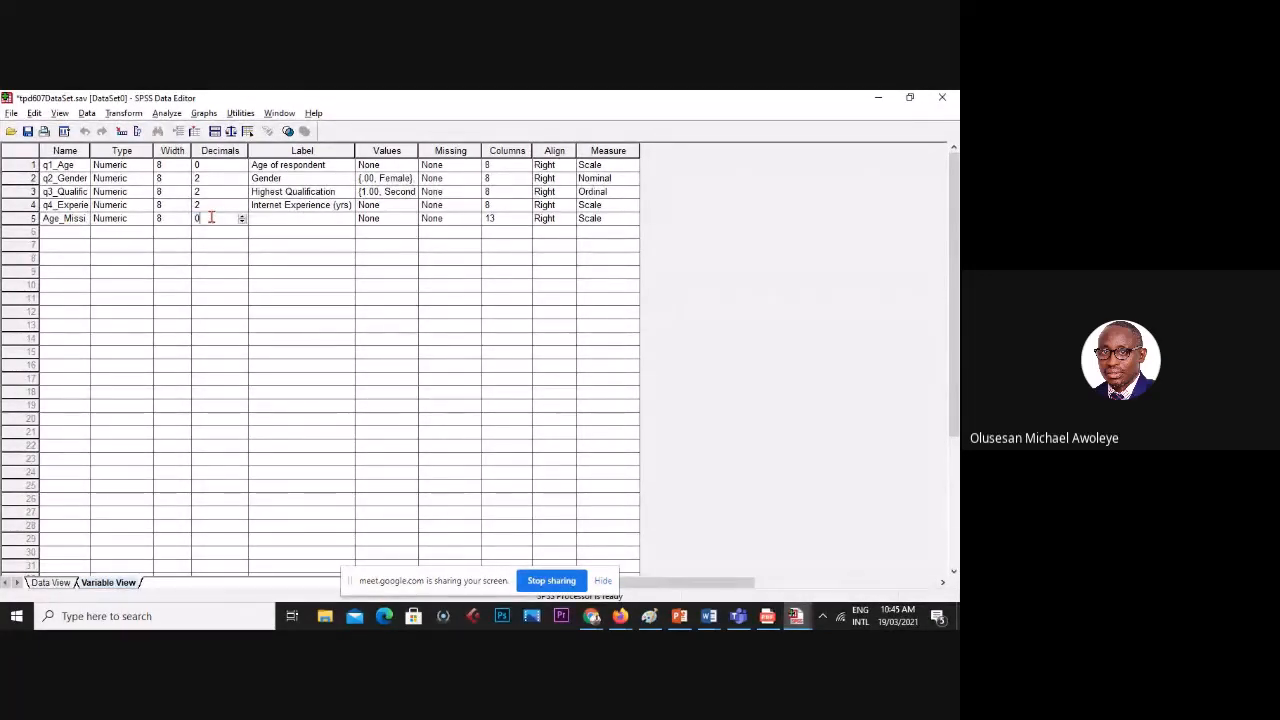
key(Tab)
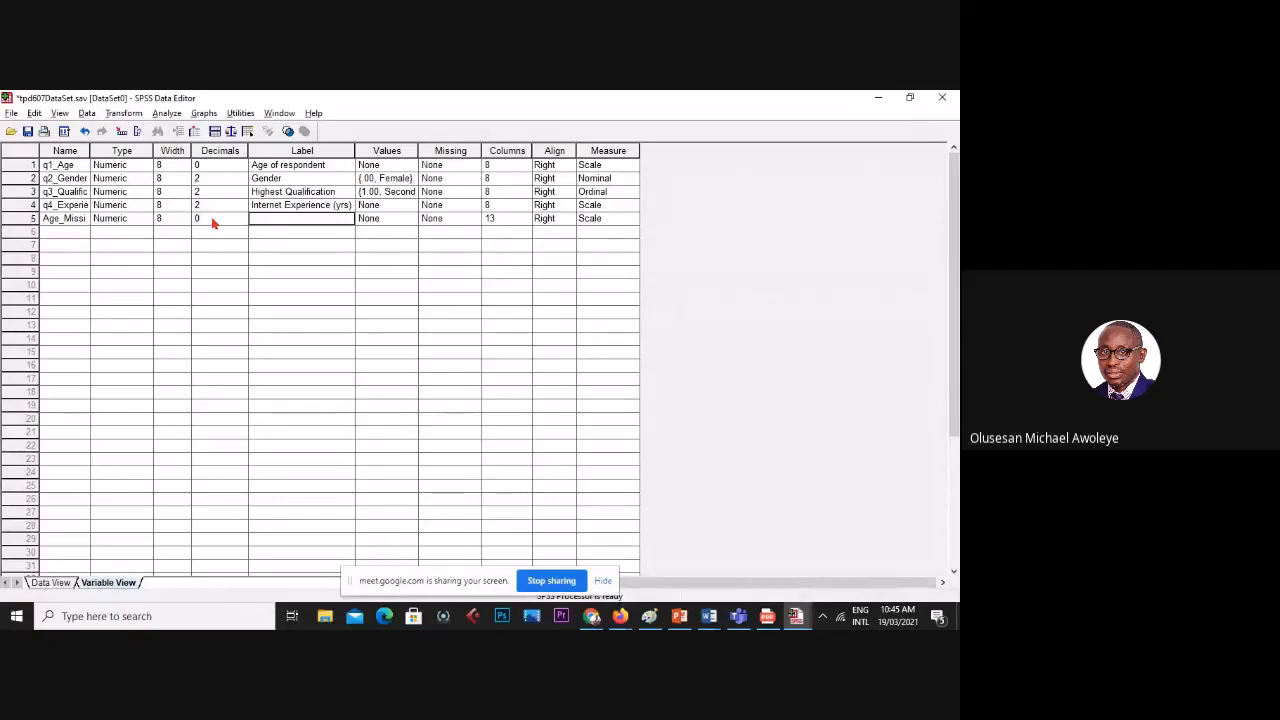
- Review the whole-number Age_Missing codes in the data across all fifty cases
click(50, 583)
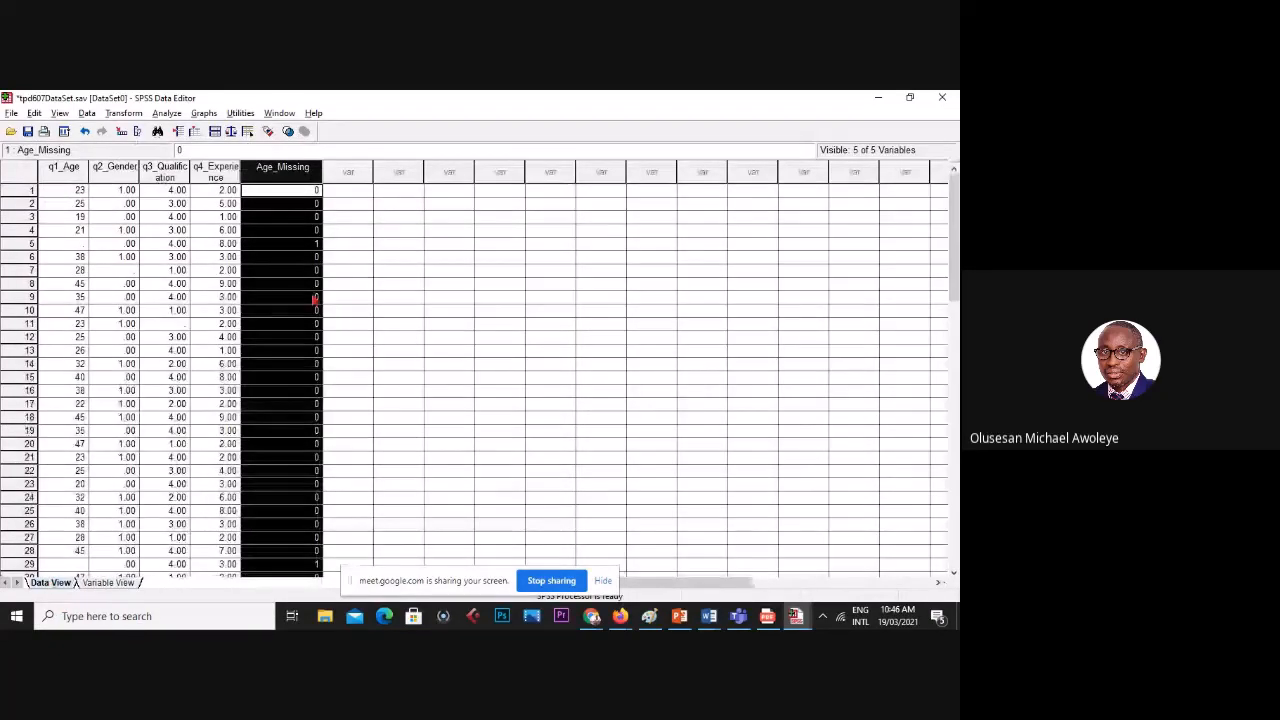
click(388, 297)
scroll(304, 360, down, 13)
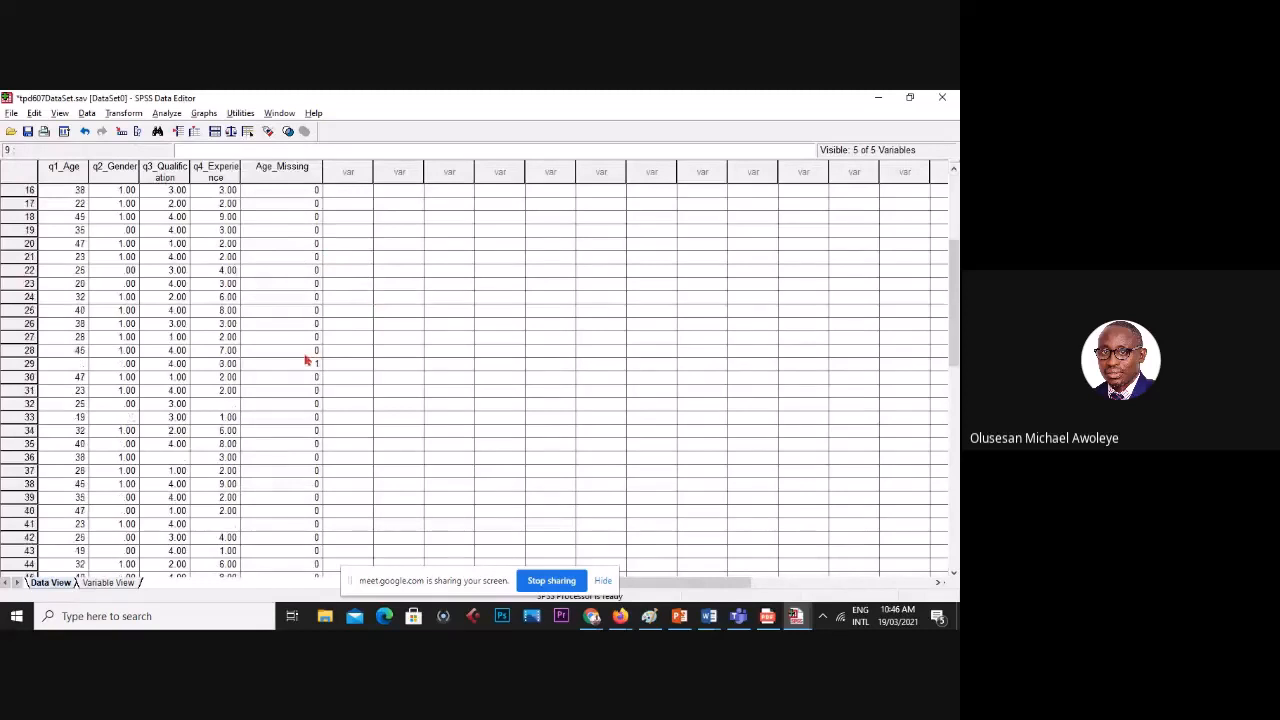
scroll(308, 368, up, 13)
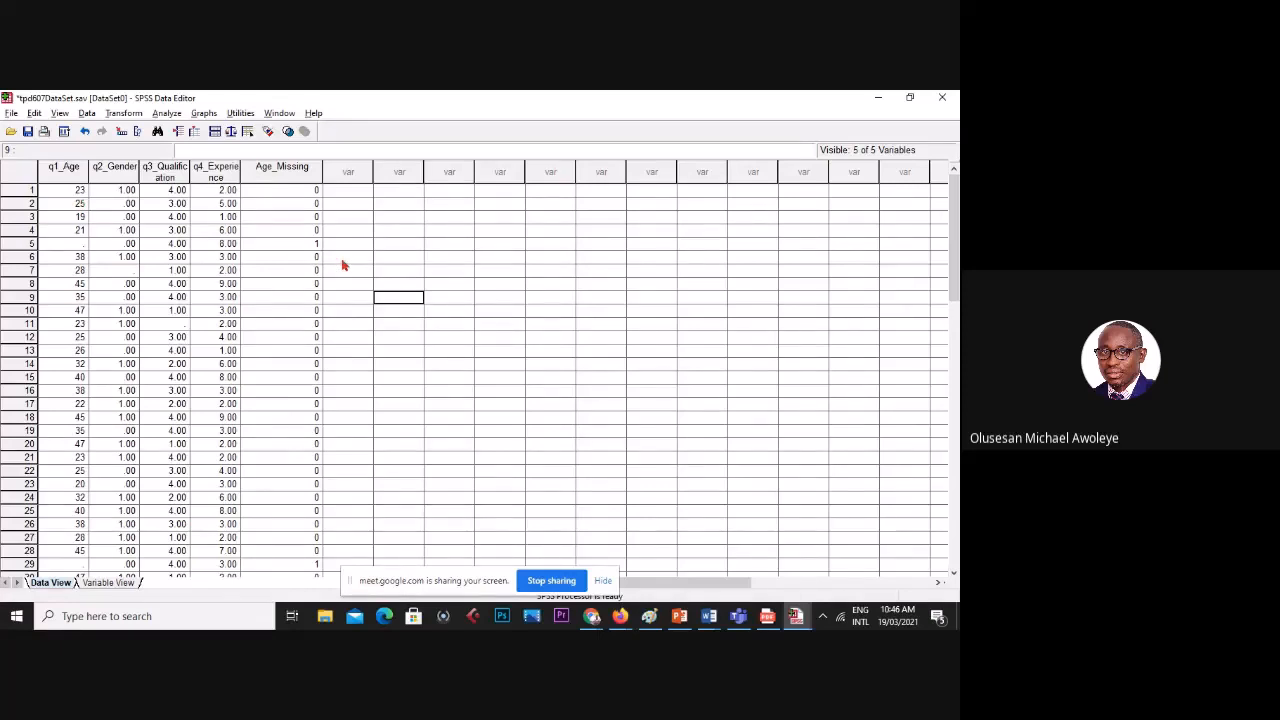
scroll(343, 265, down, 10)
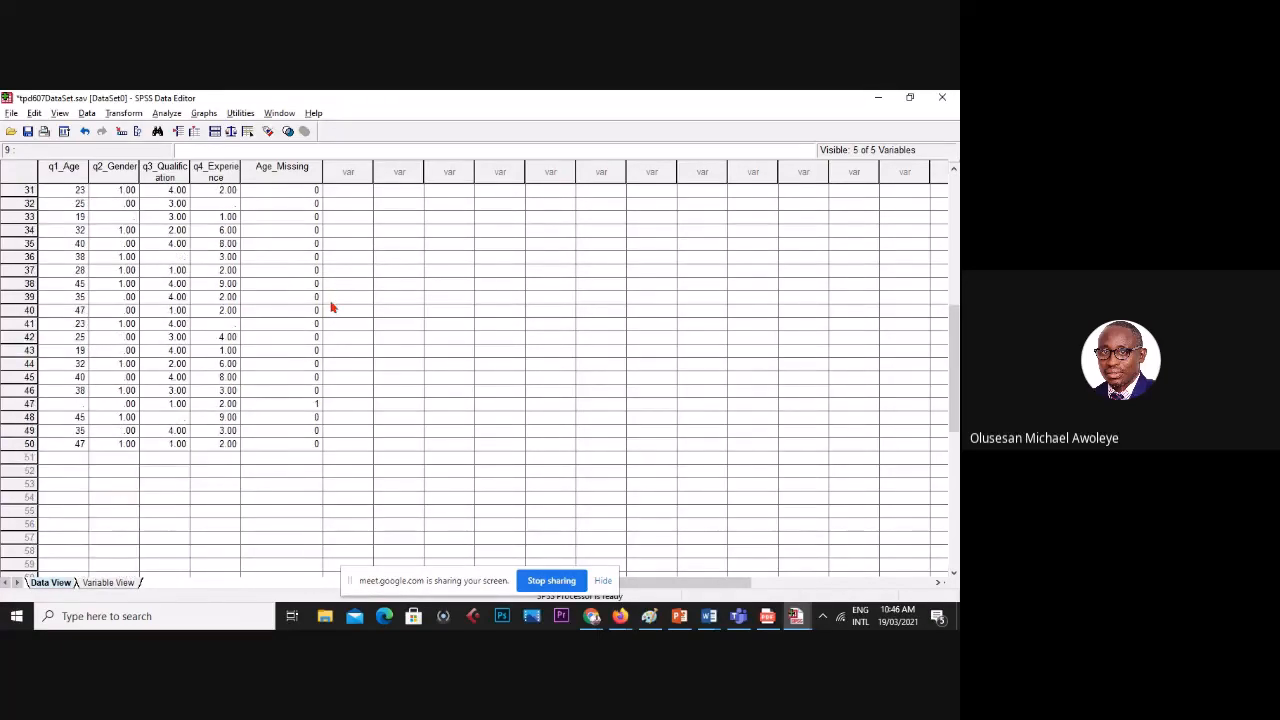
- Run a Frequencies analysis with a frequency table for the Age_Missing variable
scroll(334, 305, down, 4)
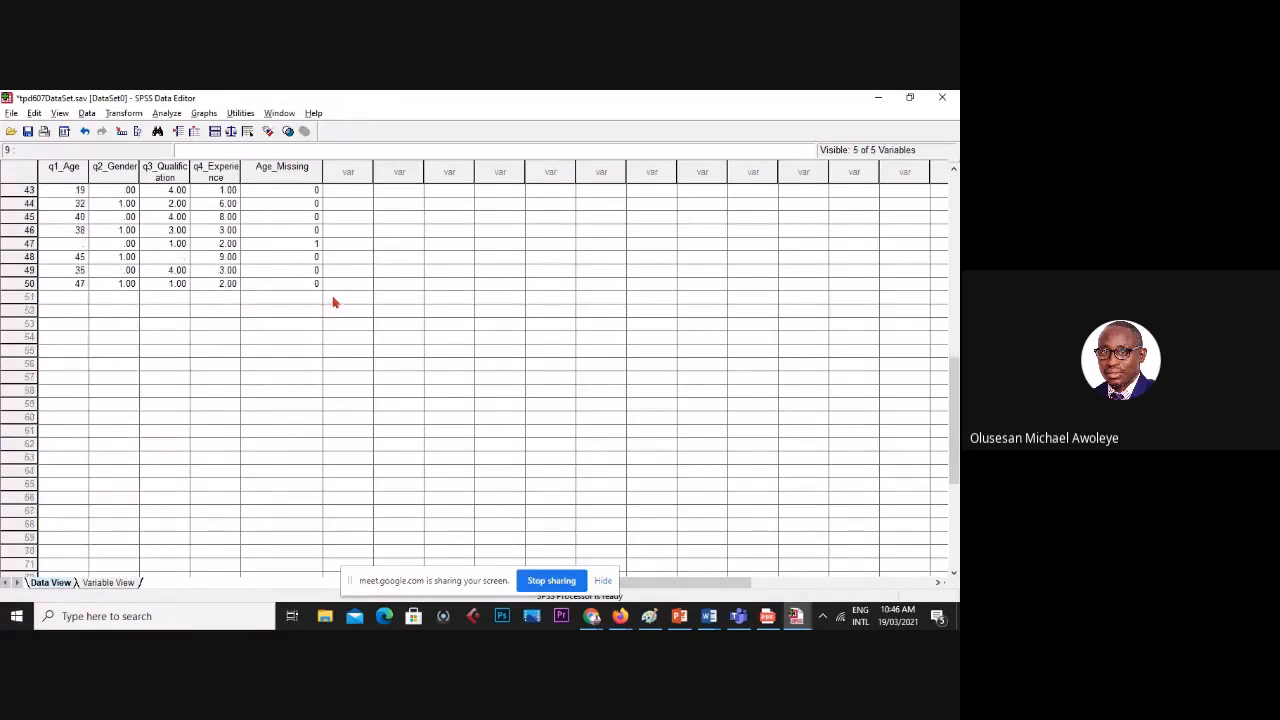
scroll(337, 298, up, 8)
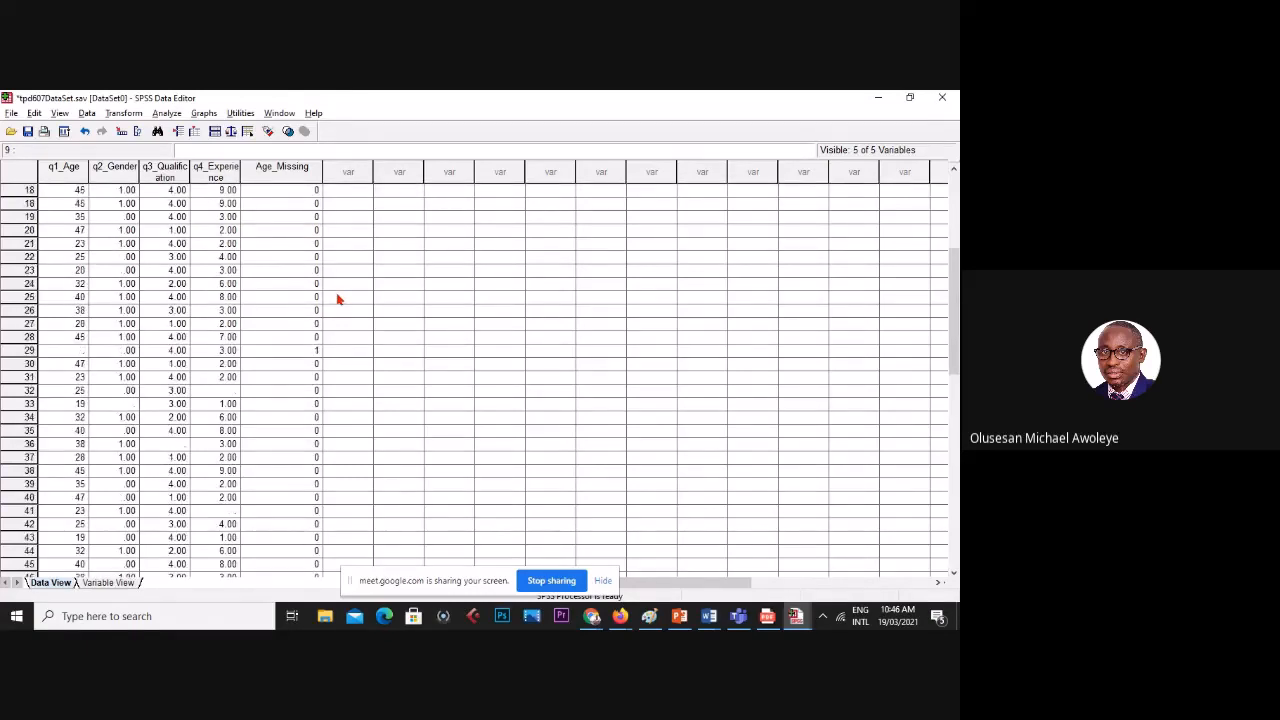
scroll(337, 298, up, 6)
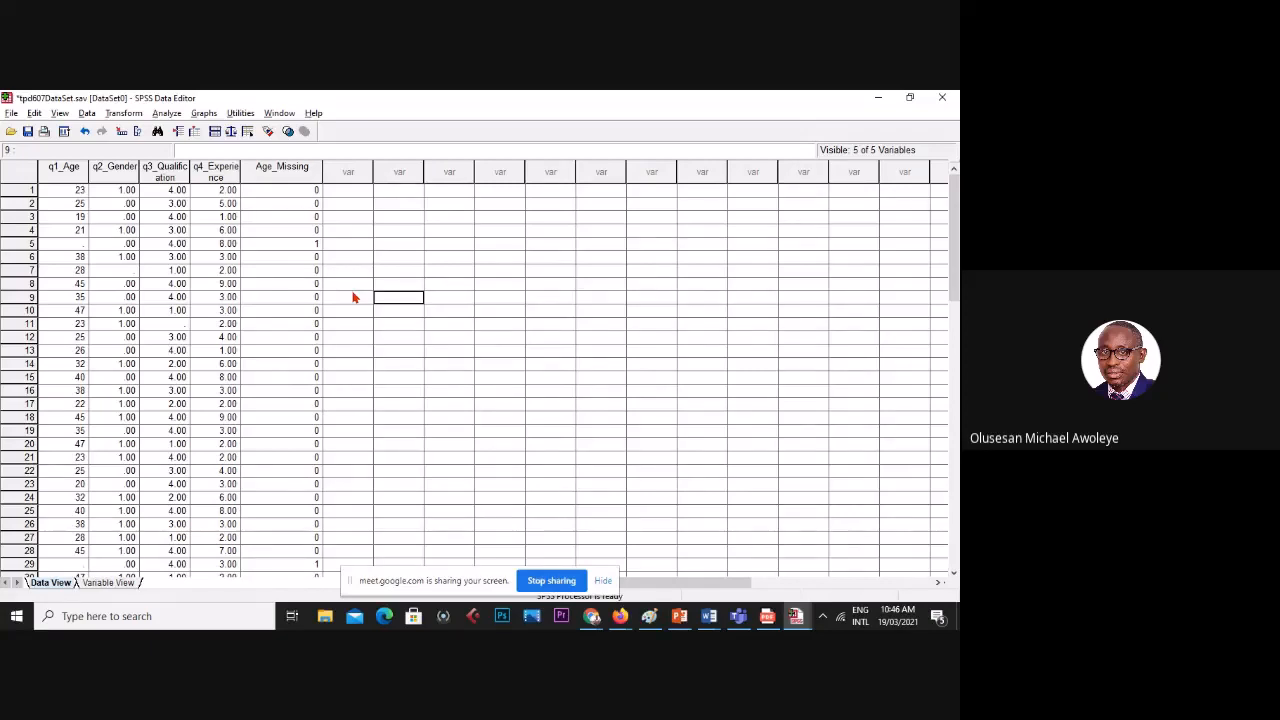
click(298, 166)
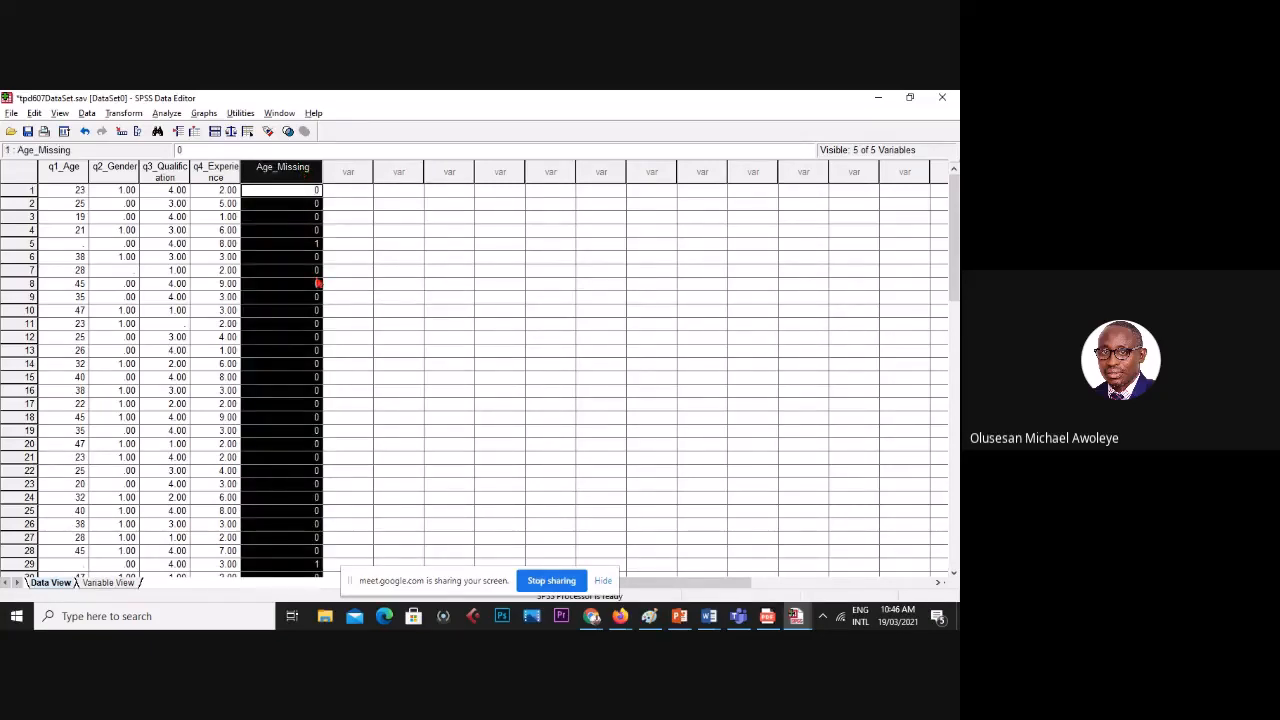
click(170, 116)
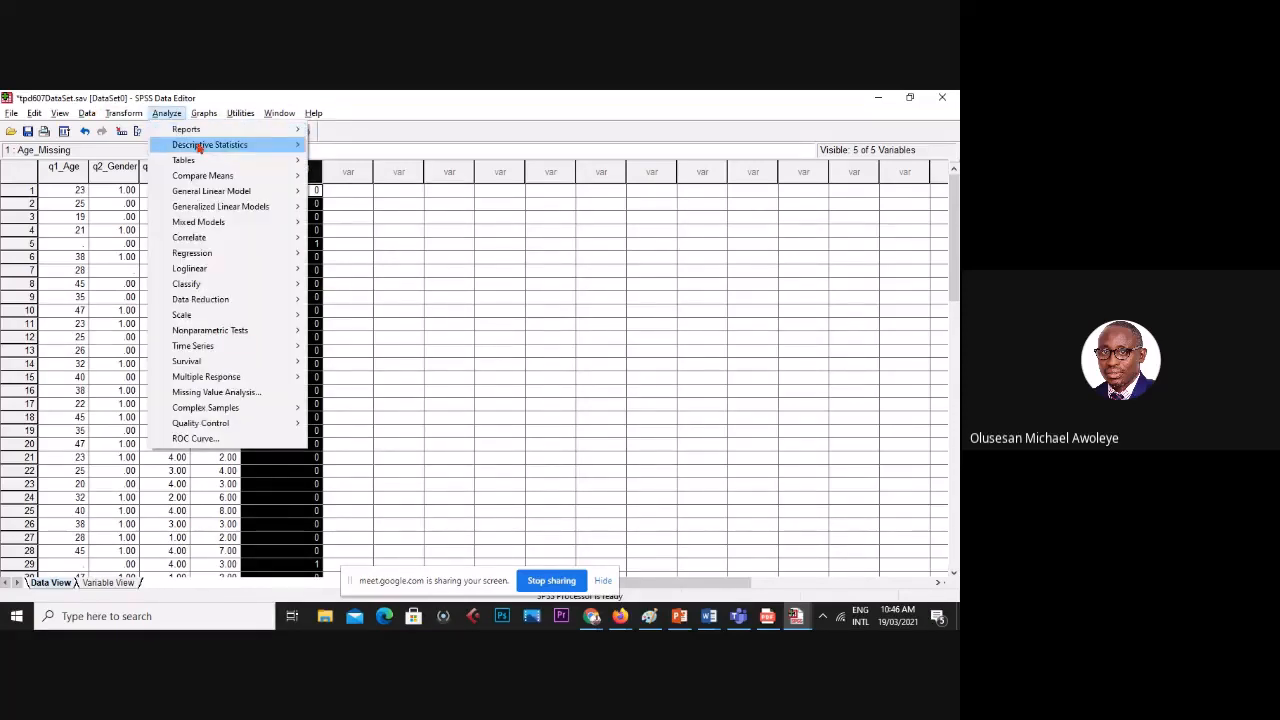
mouse_move(287, 155)
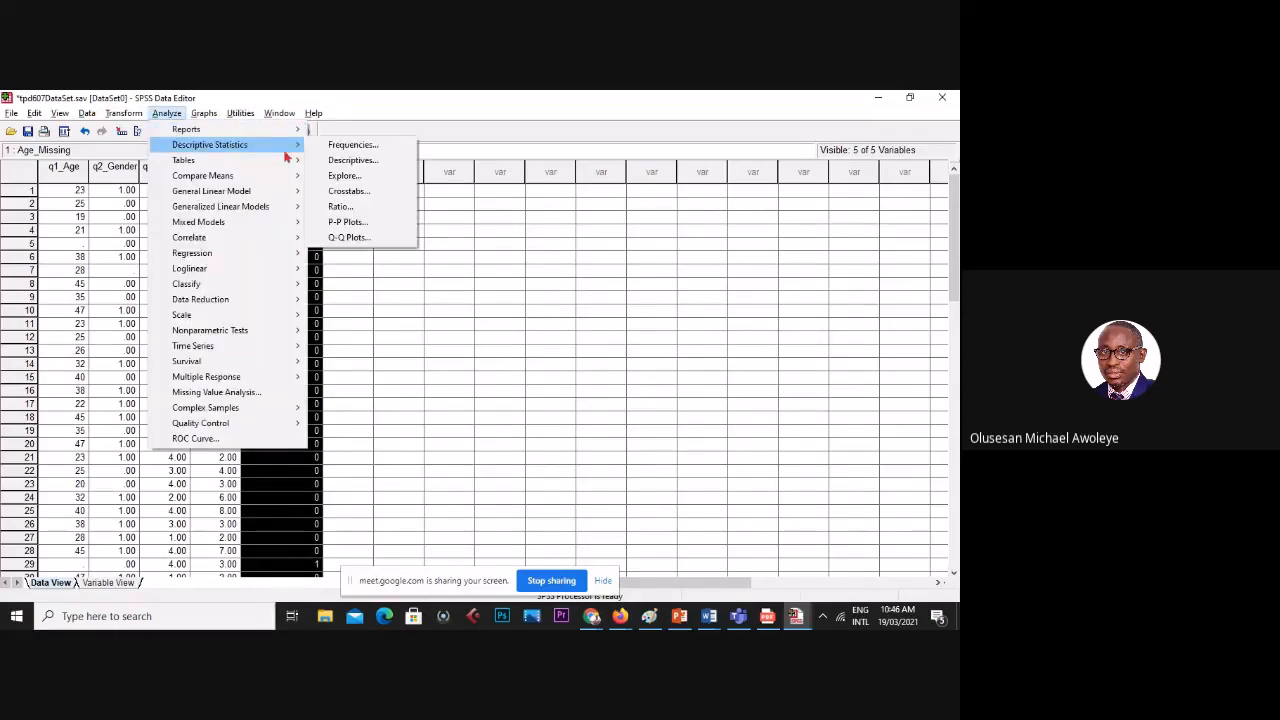
click(350, 146)
click(99, 258)
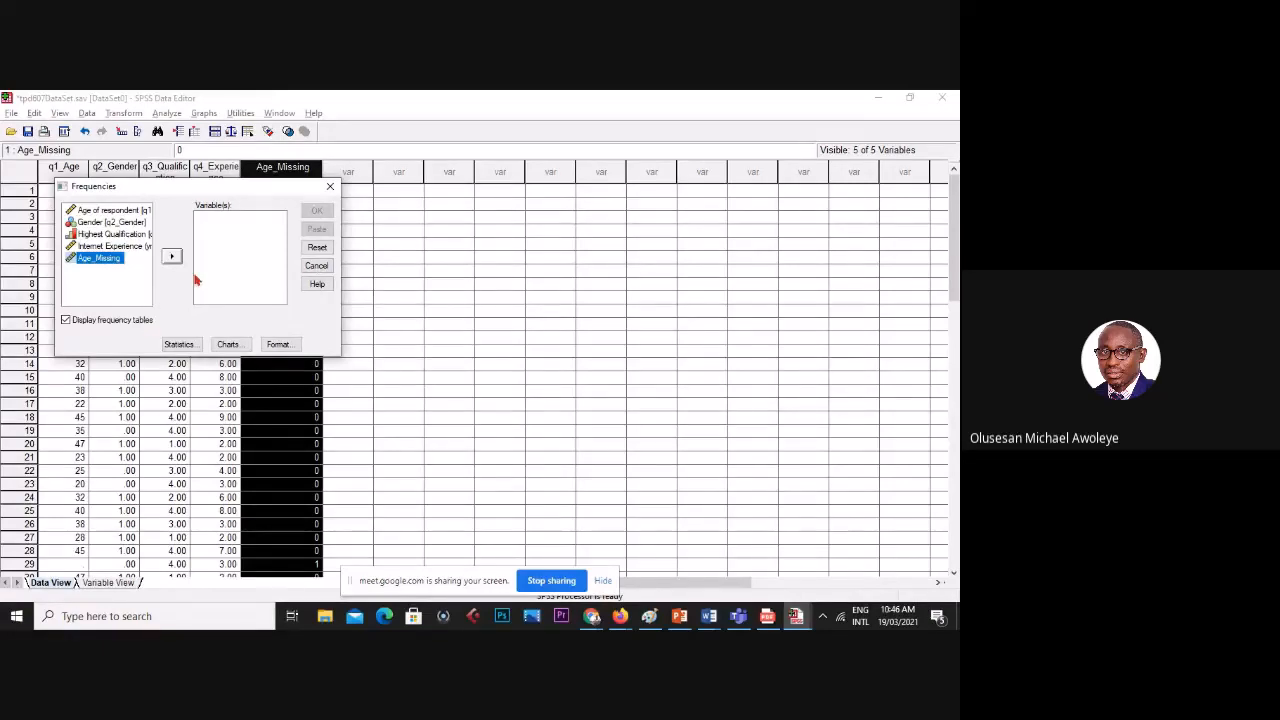
click(171, 257)
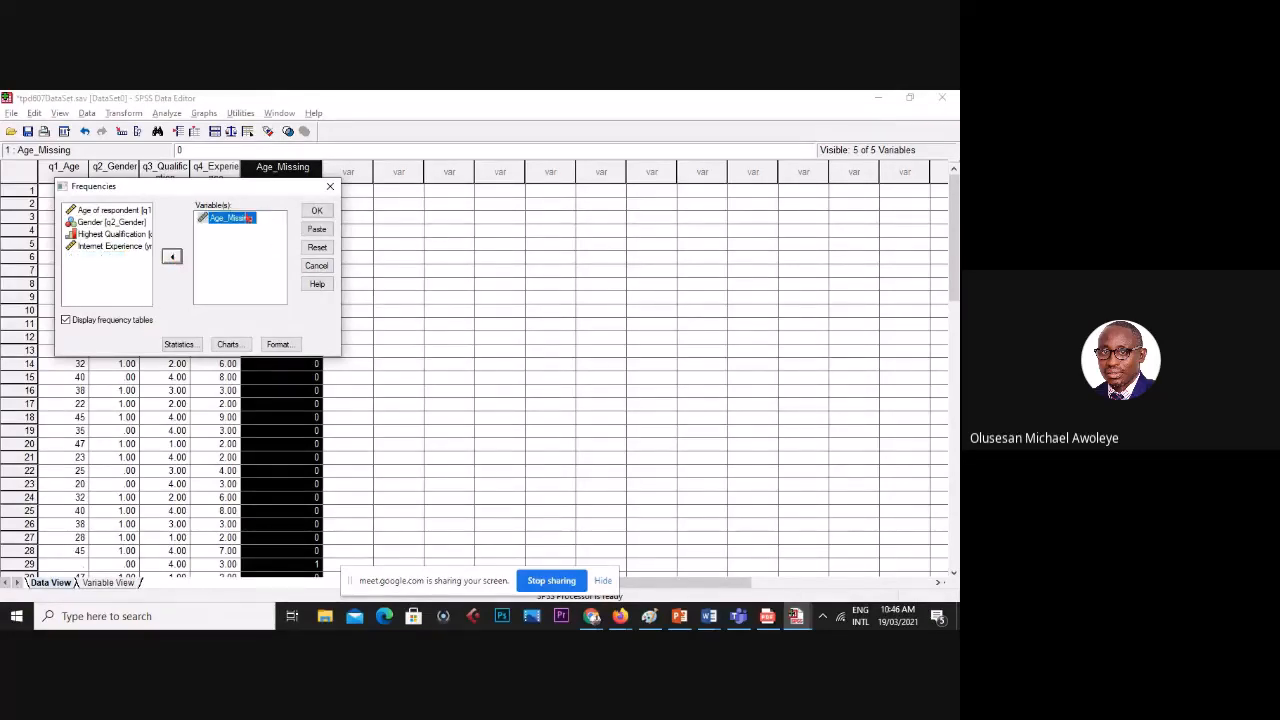
click(316, 213)
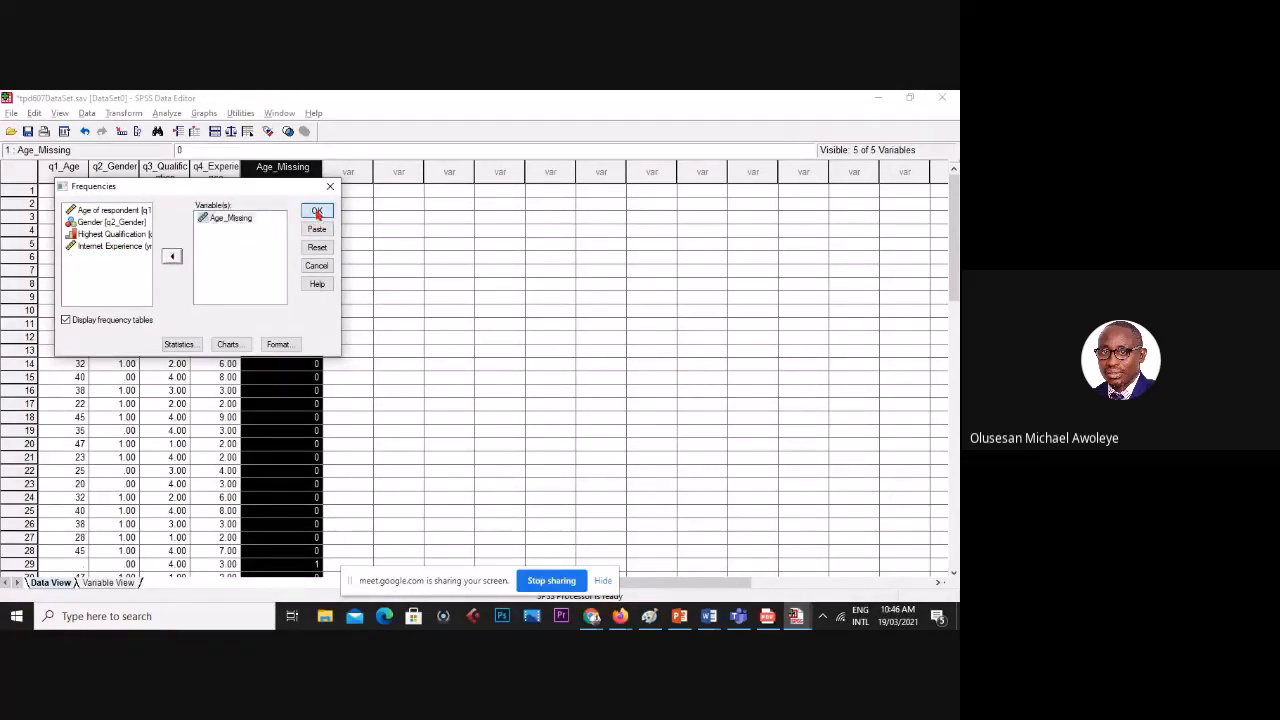
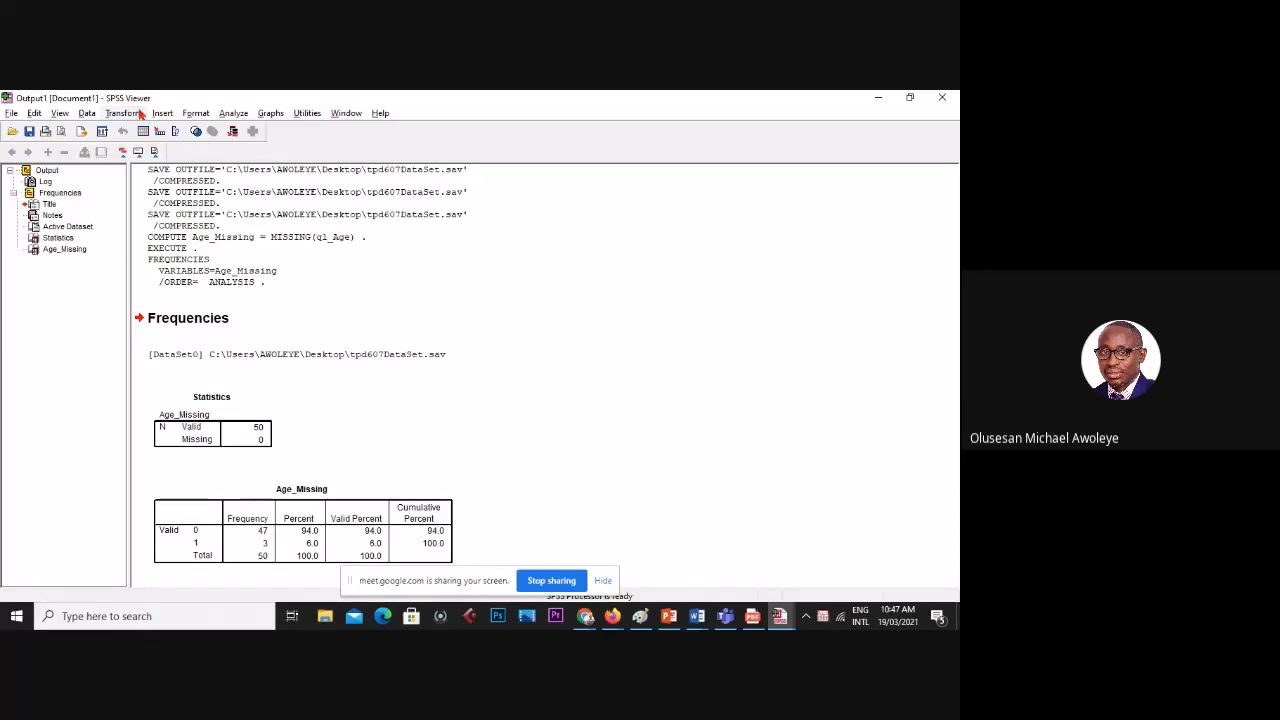
- Return from the output to the data sheet and look through the cases for missing values
click(142, 131)
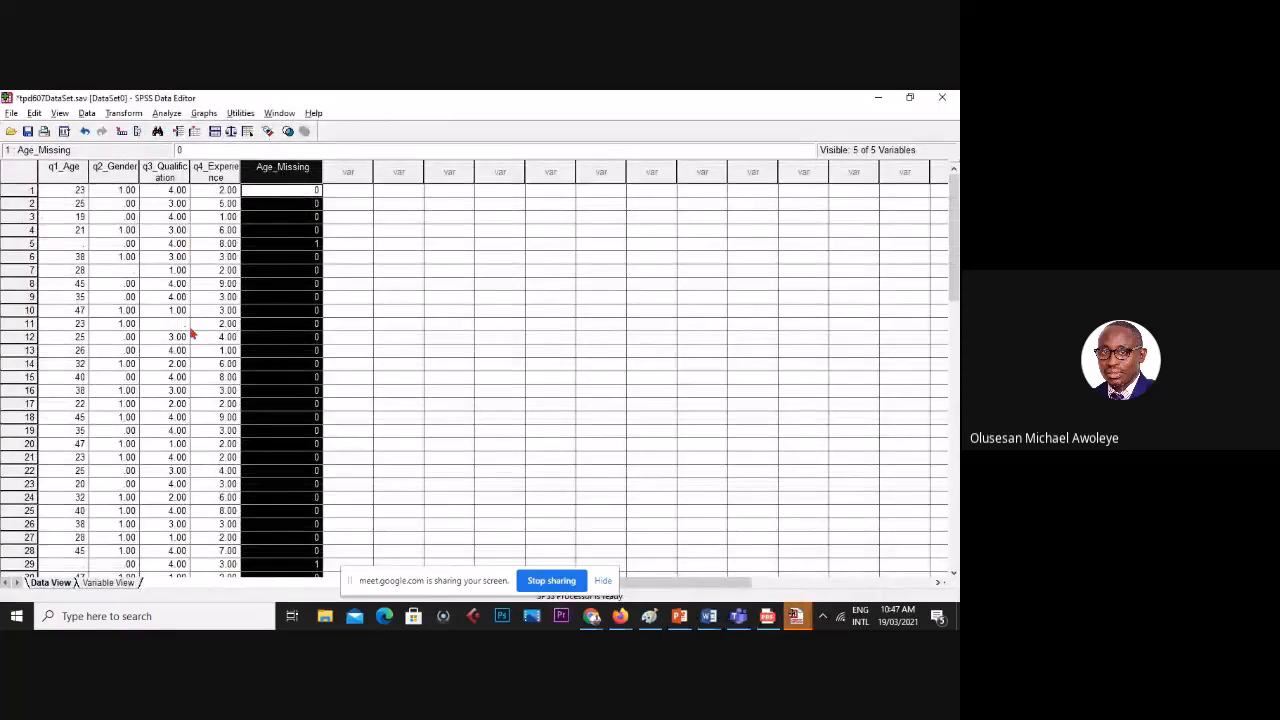
click(166, 113)
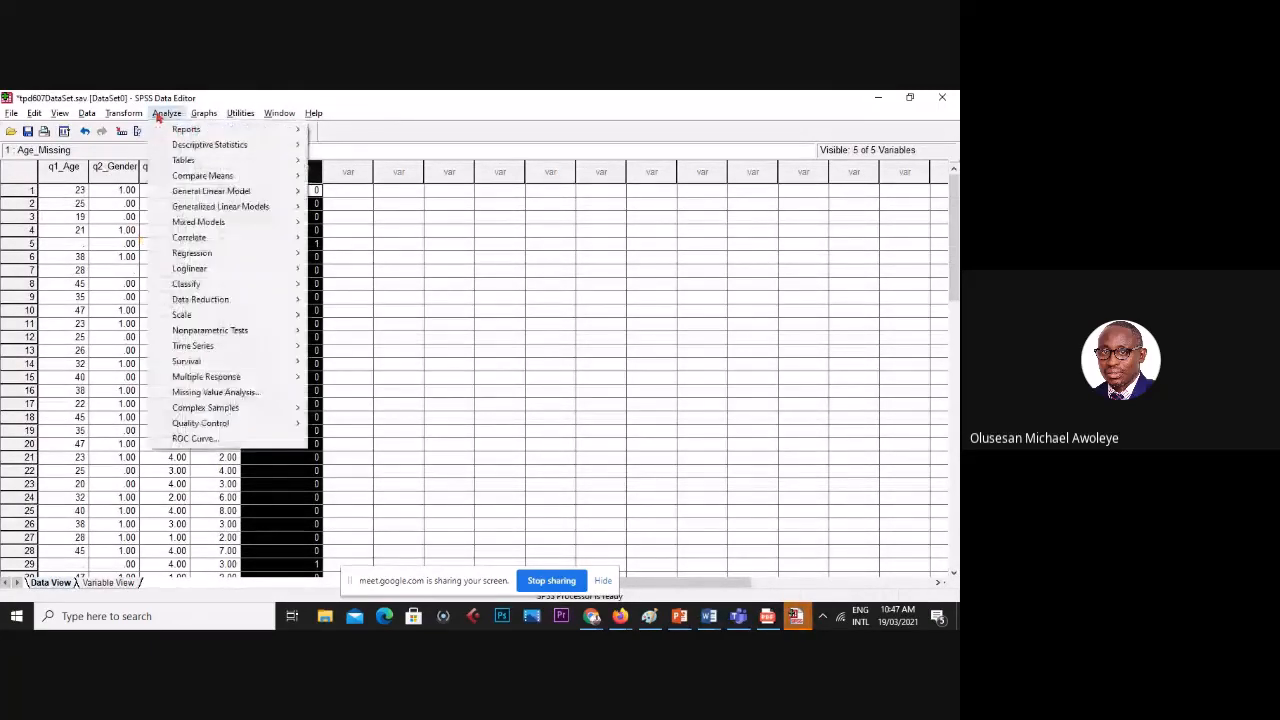
mouse_move(123, 116)
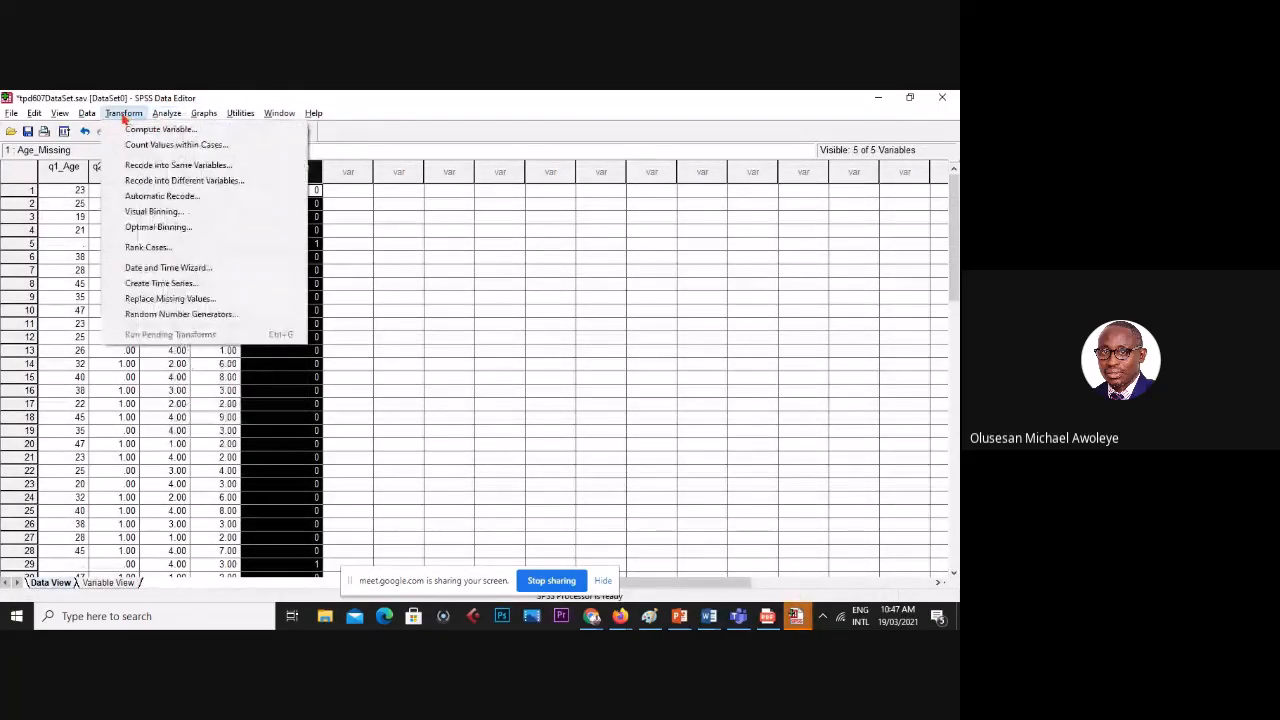
click(350, 231)
scroll(170, 320, down, 5)
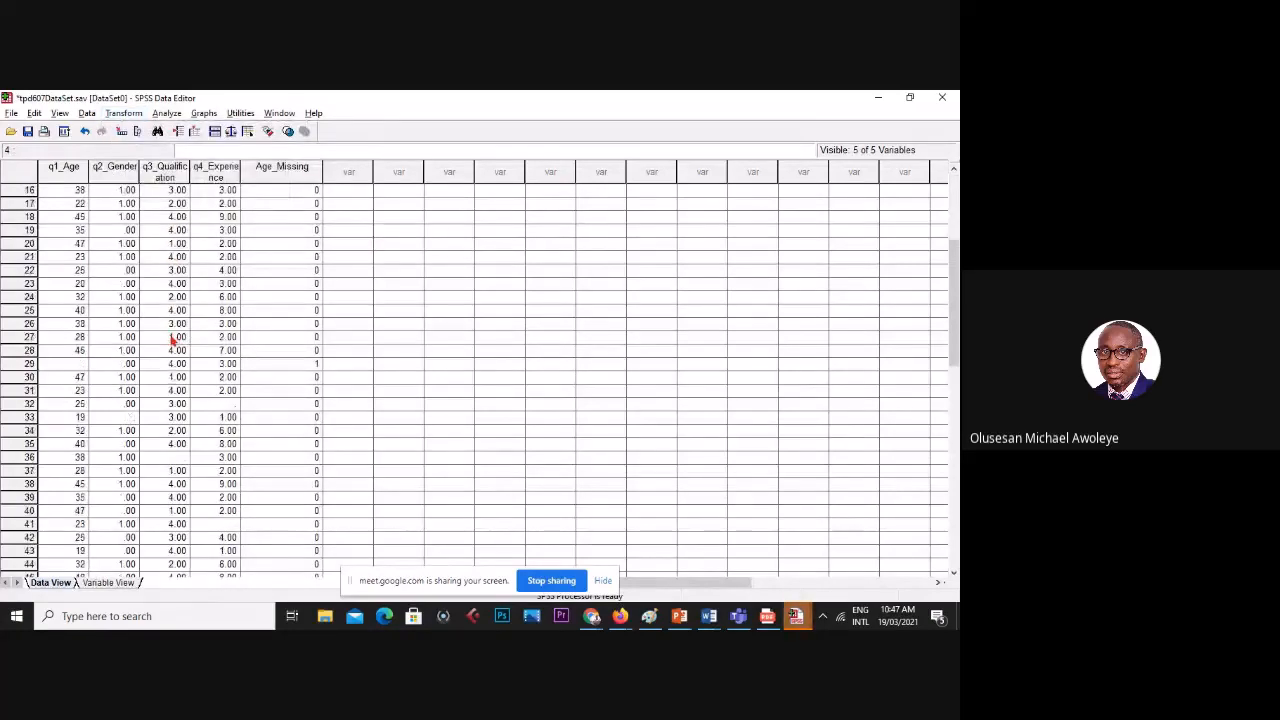
scroll(170, 355, down, 2)
scroll(170, 357, down, 3)
scroll(170, 357, up, 9)
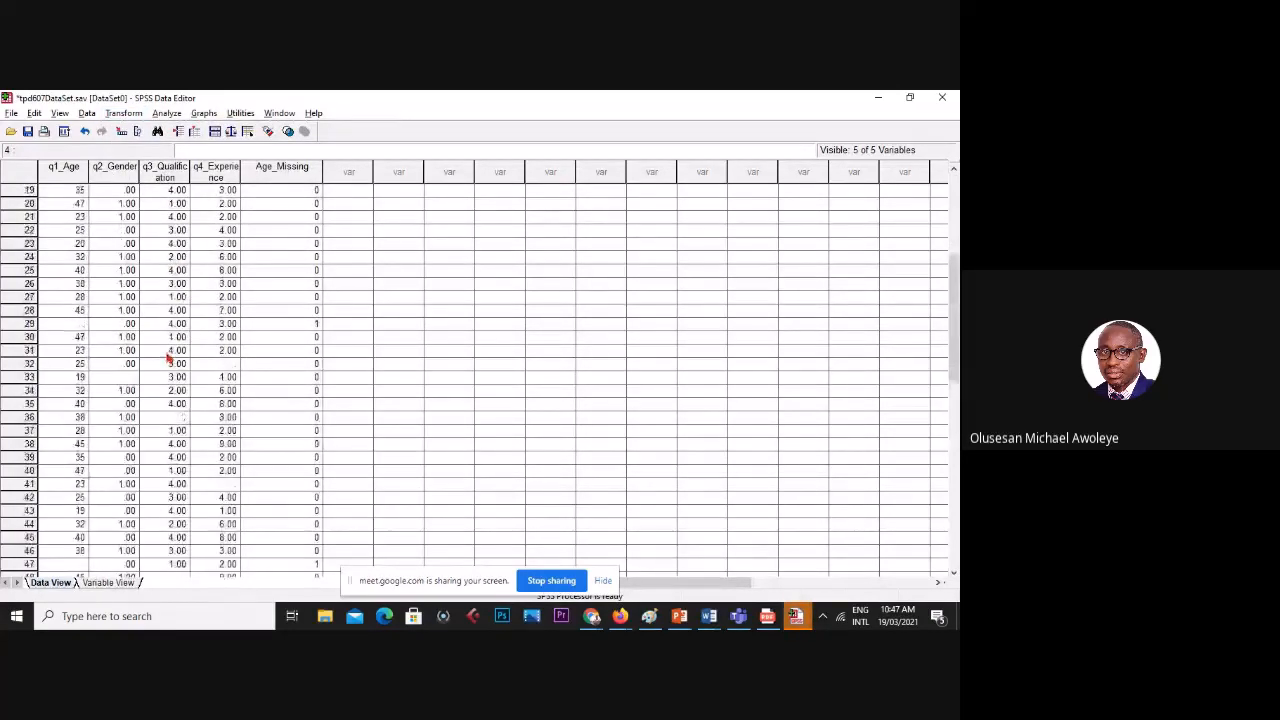
- Clear the previous Compute Variable definition and insert the MISSING function into the numeric expression
click(117, 116)
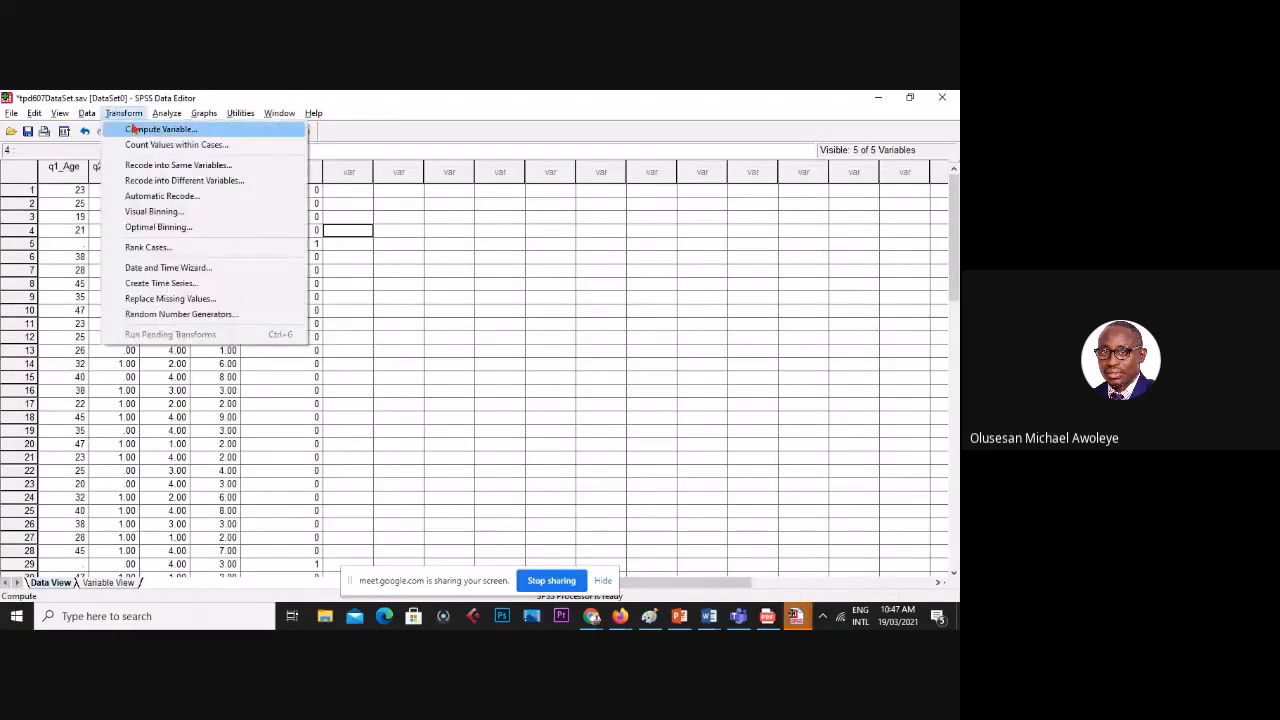
click(142, 130)
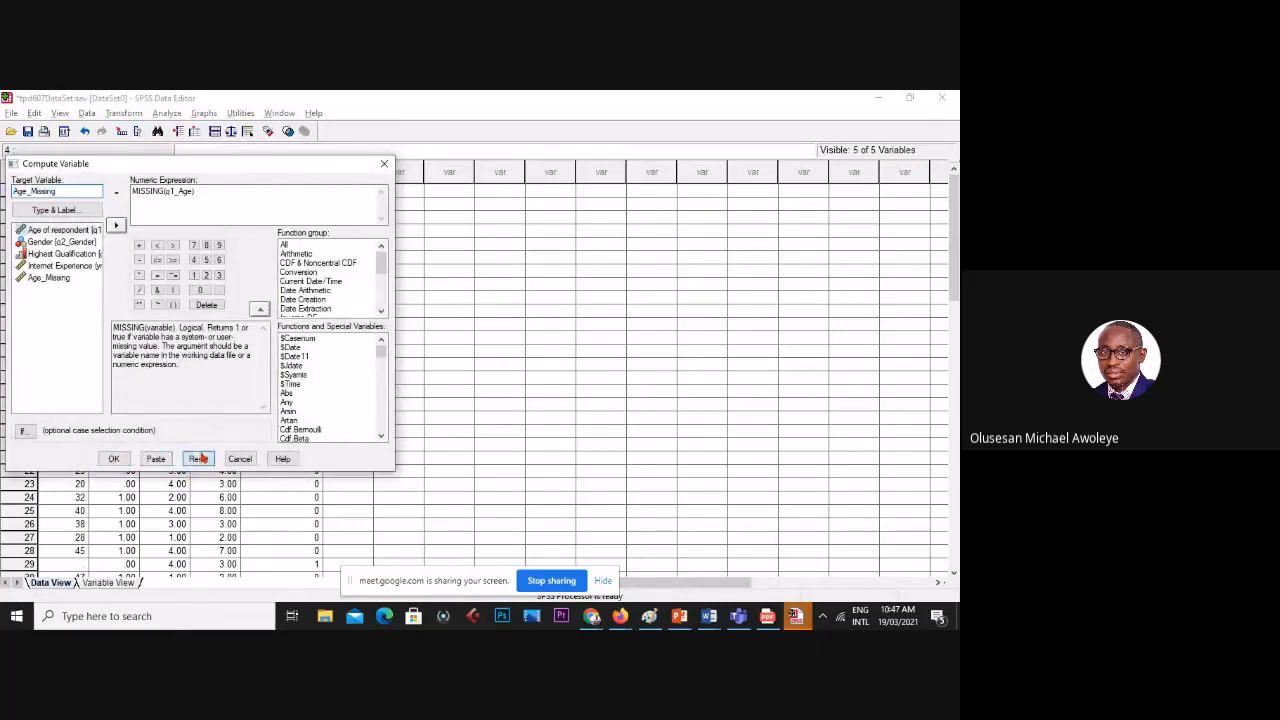
click(200, 458)
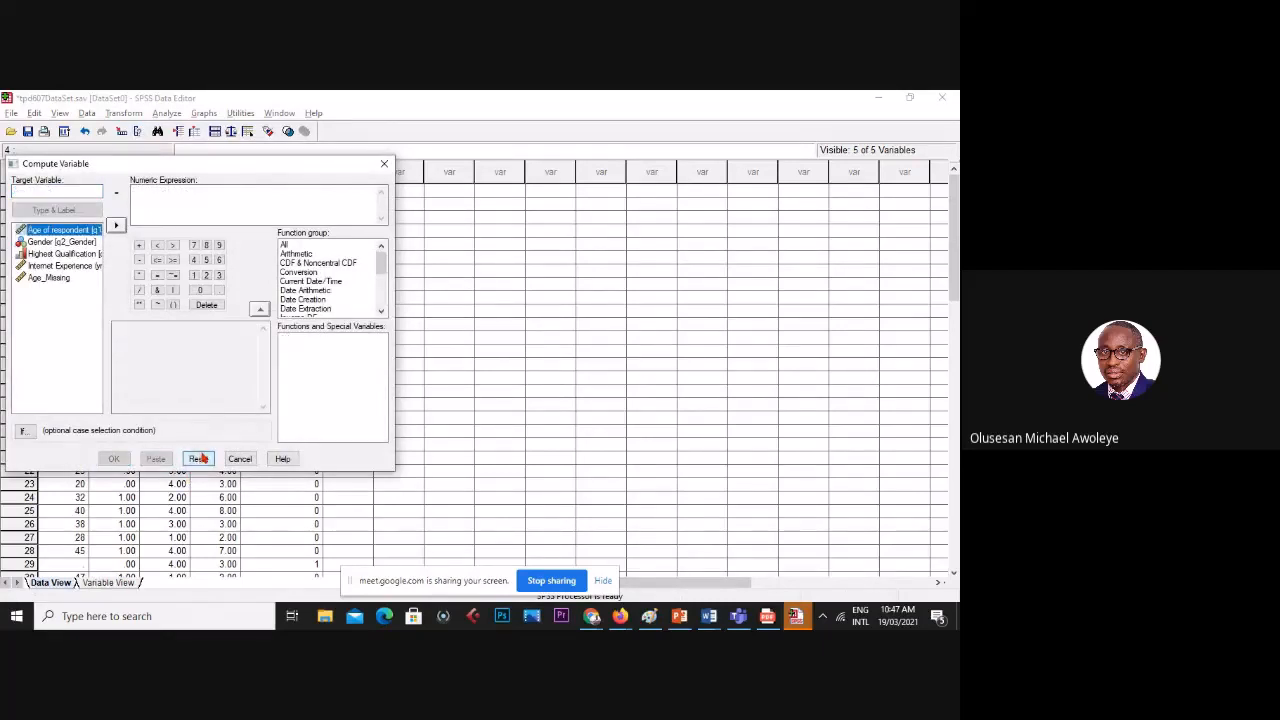
click(286, 245)
click(292, 366)
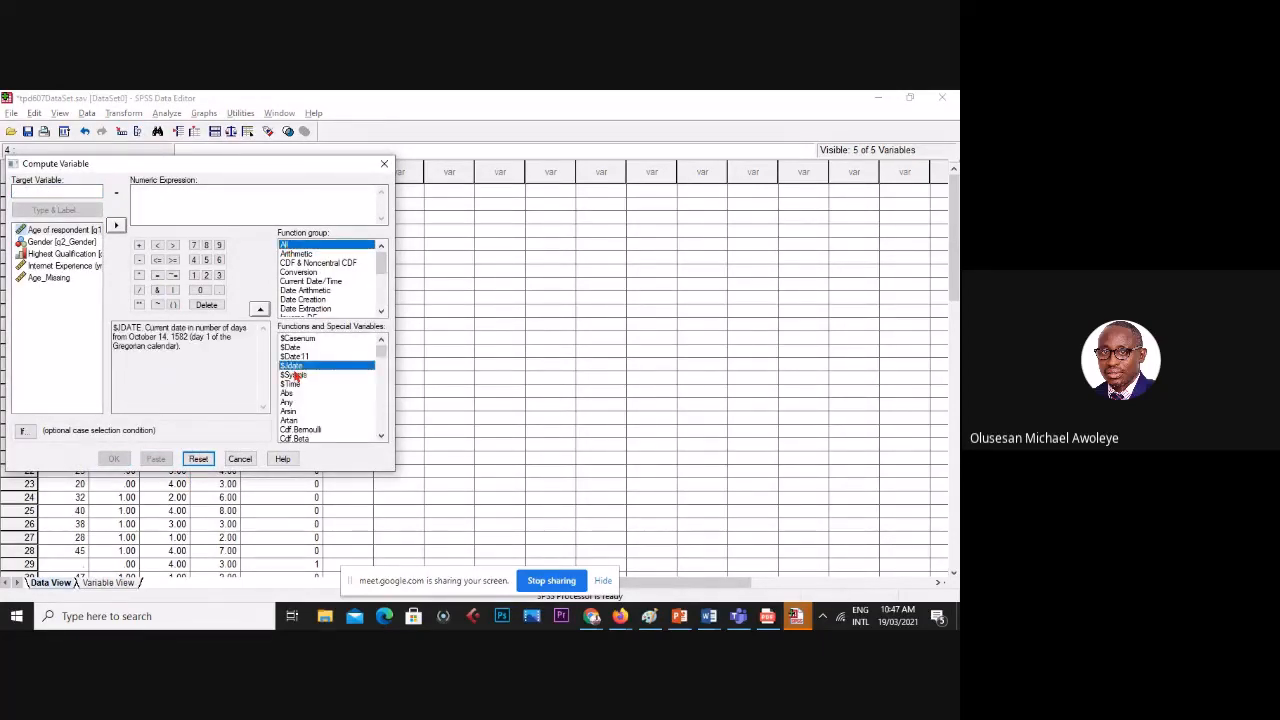
key(m)
scroll(309, 385, down, 6)
key(m)
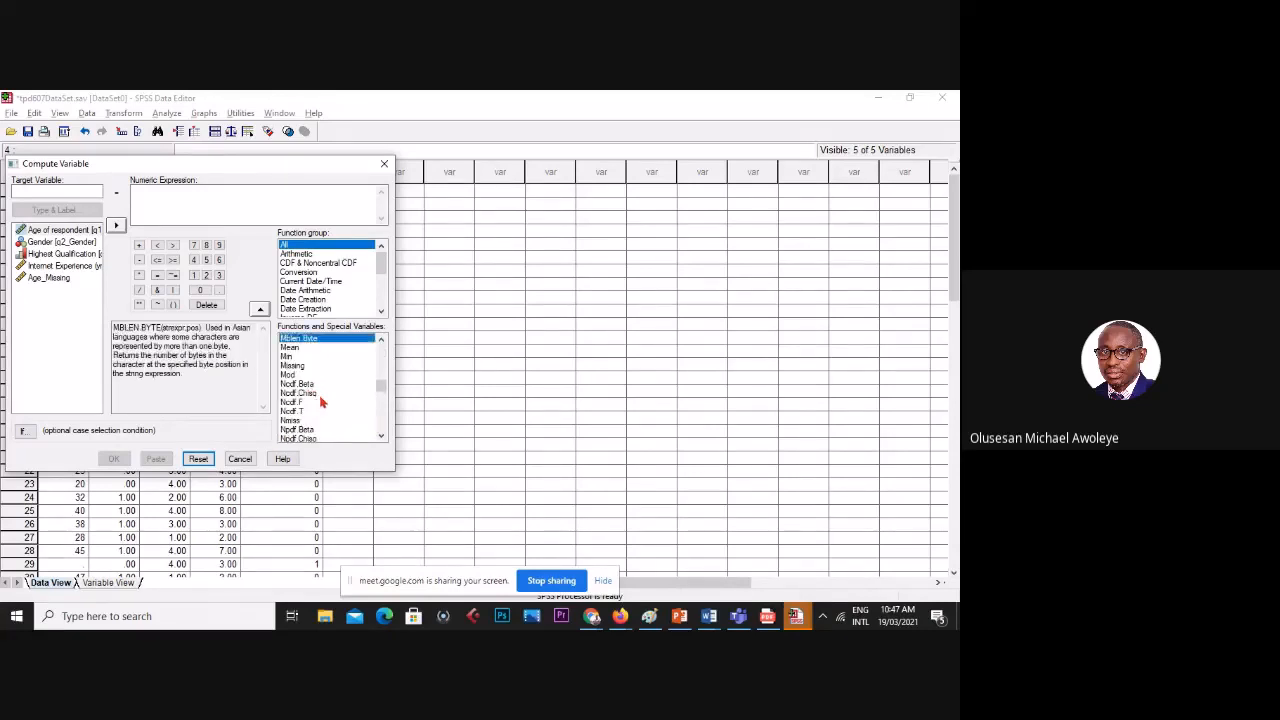
key(m)
key(m)
click(300, 366)
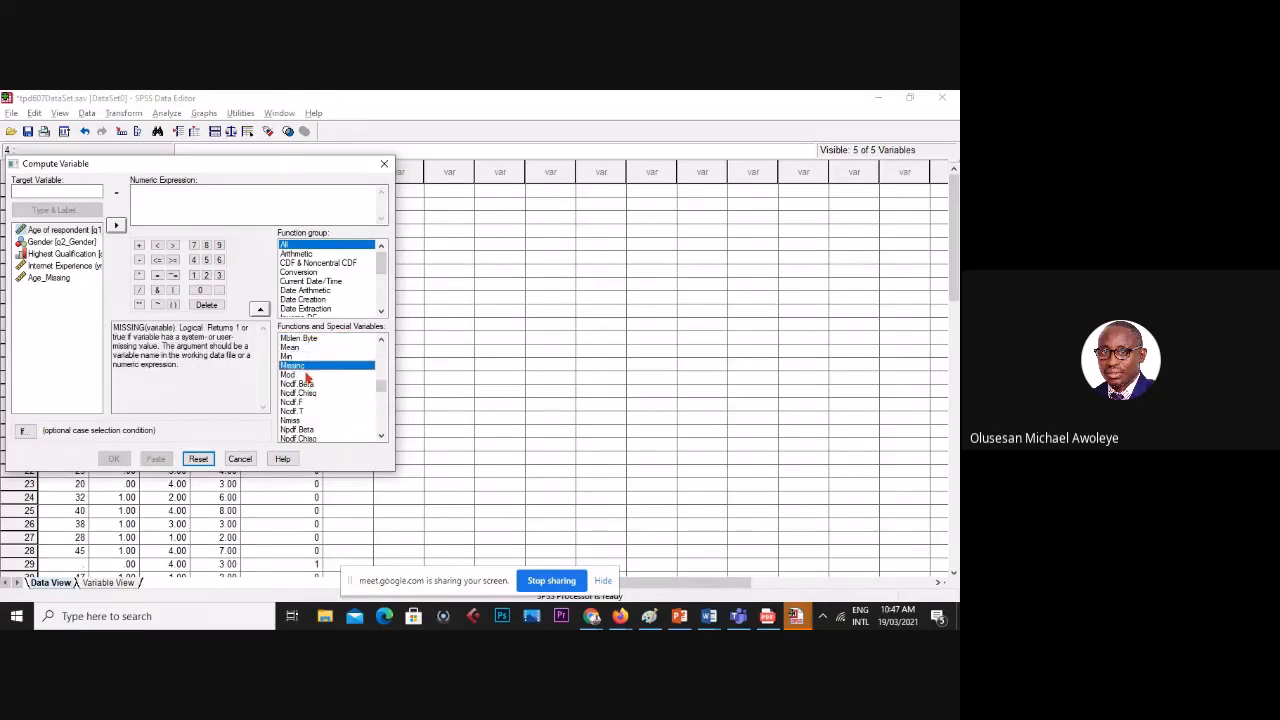
double_click(300, 369)
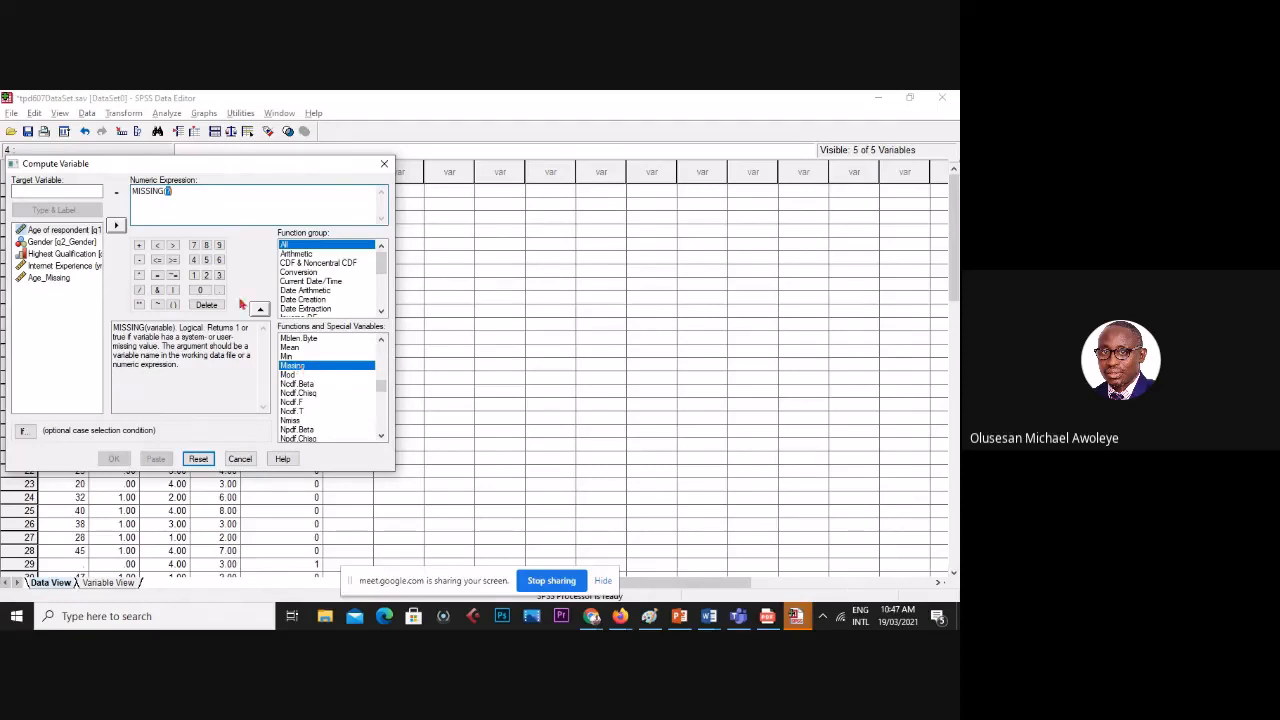
- Use q2_Gender as the argument of MISSING and compute the result into a target variable named Gender_missing
click(60, 254)
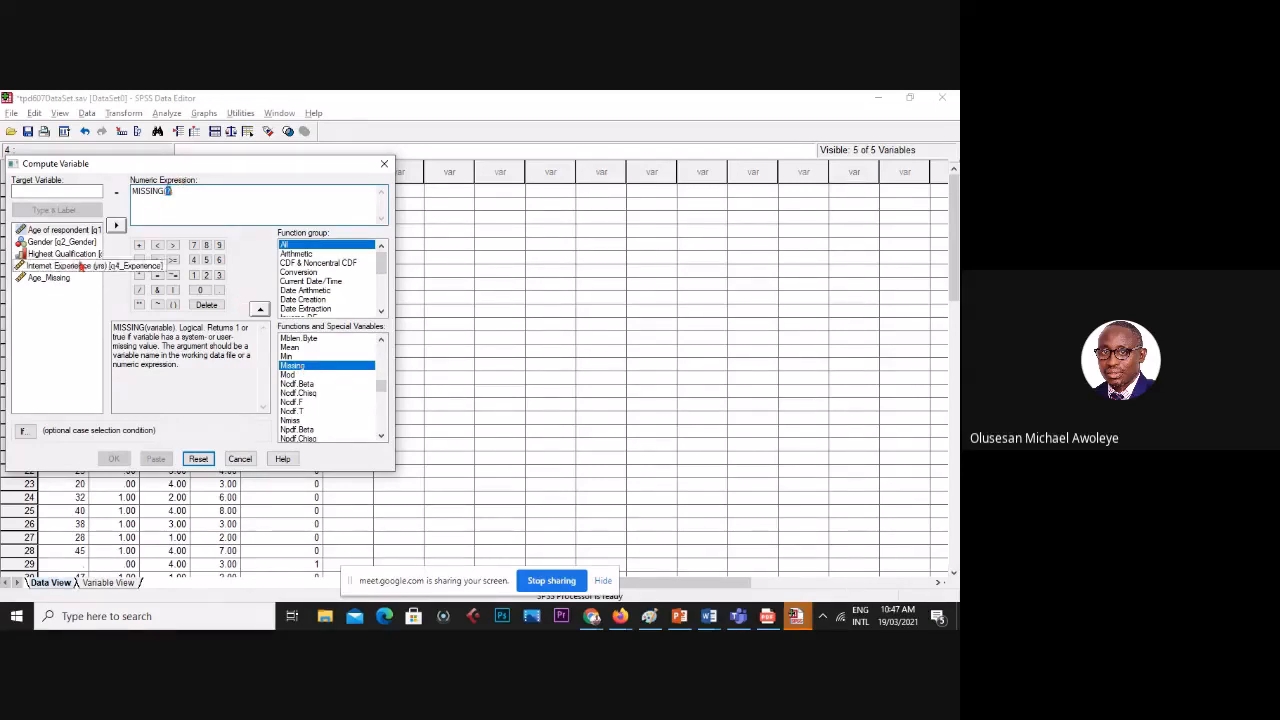
click(60, 242)
click(116, 225)
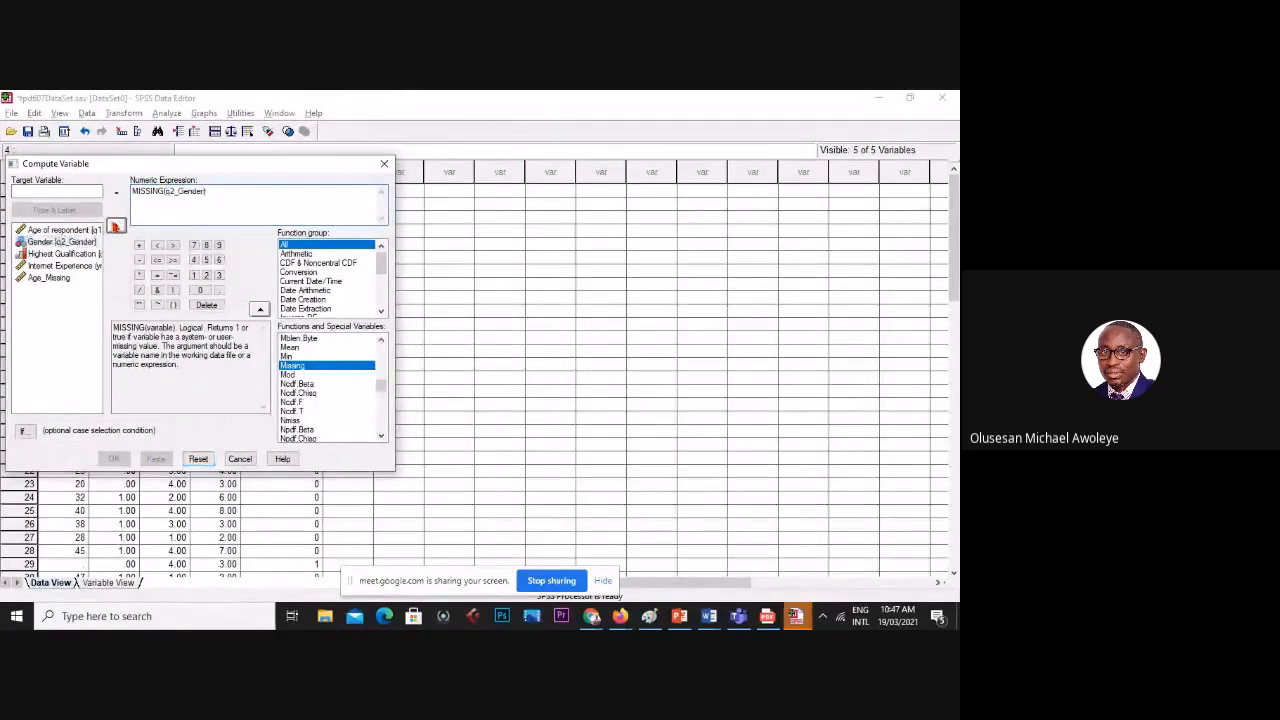
click(77, 192)
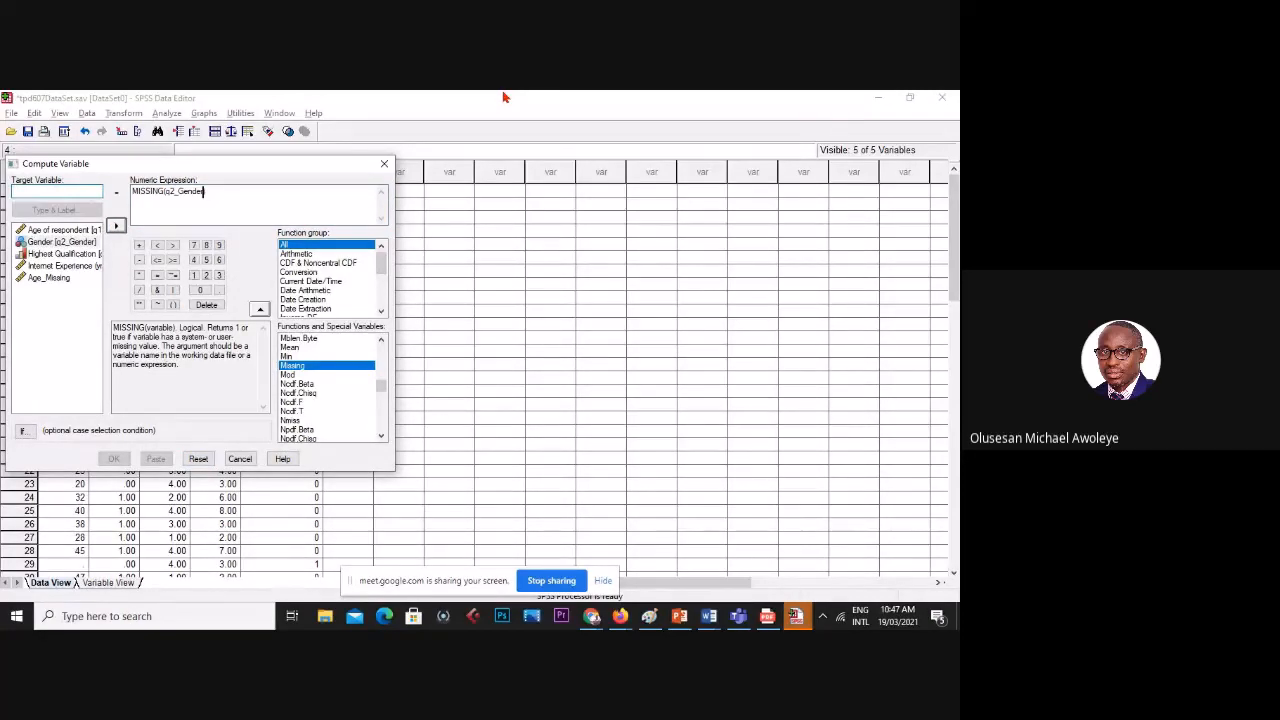
text(ender)
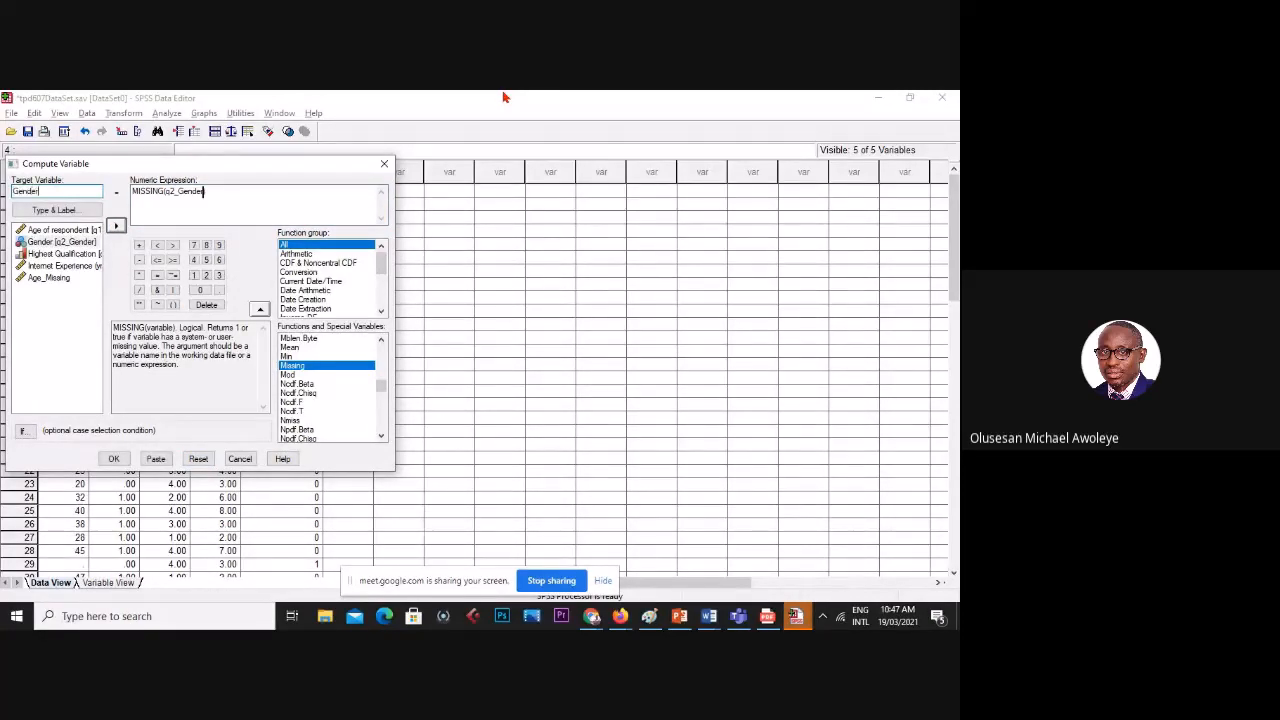
text(_missing)
click(121, 460)
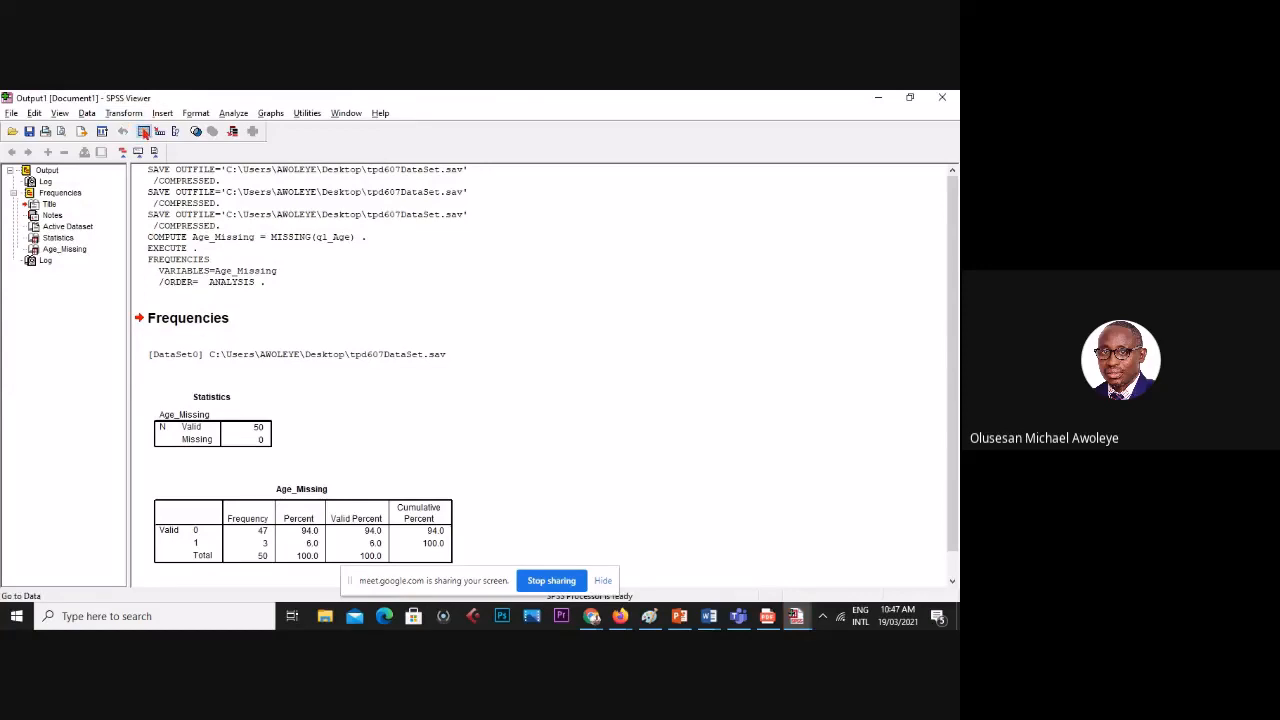
- Return to the data file and set the Gender_missing variable's decimals to 0
click(144, 132)
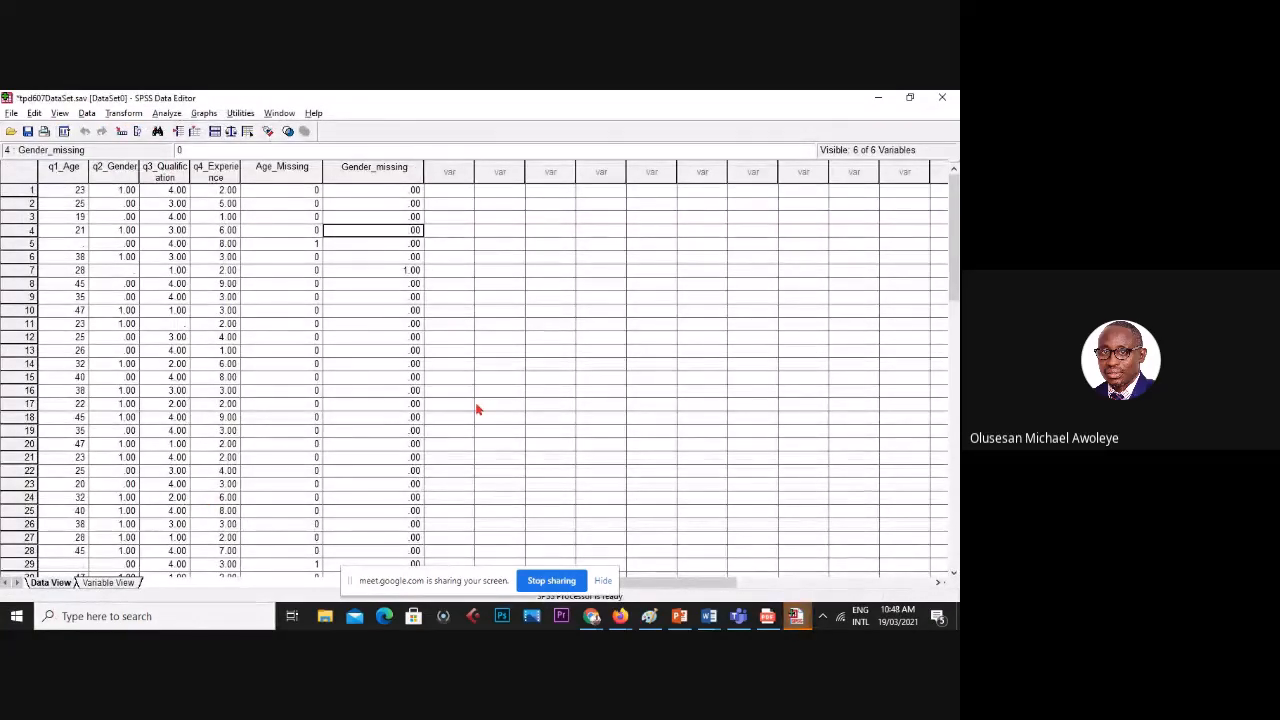
click(391, 168)
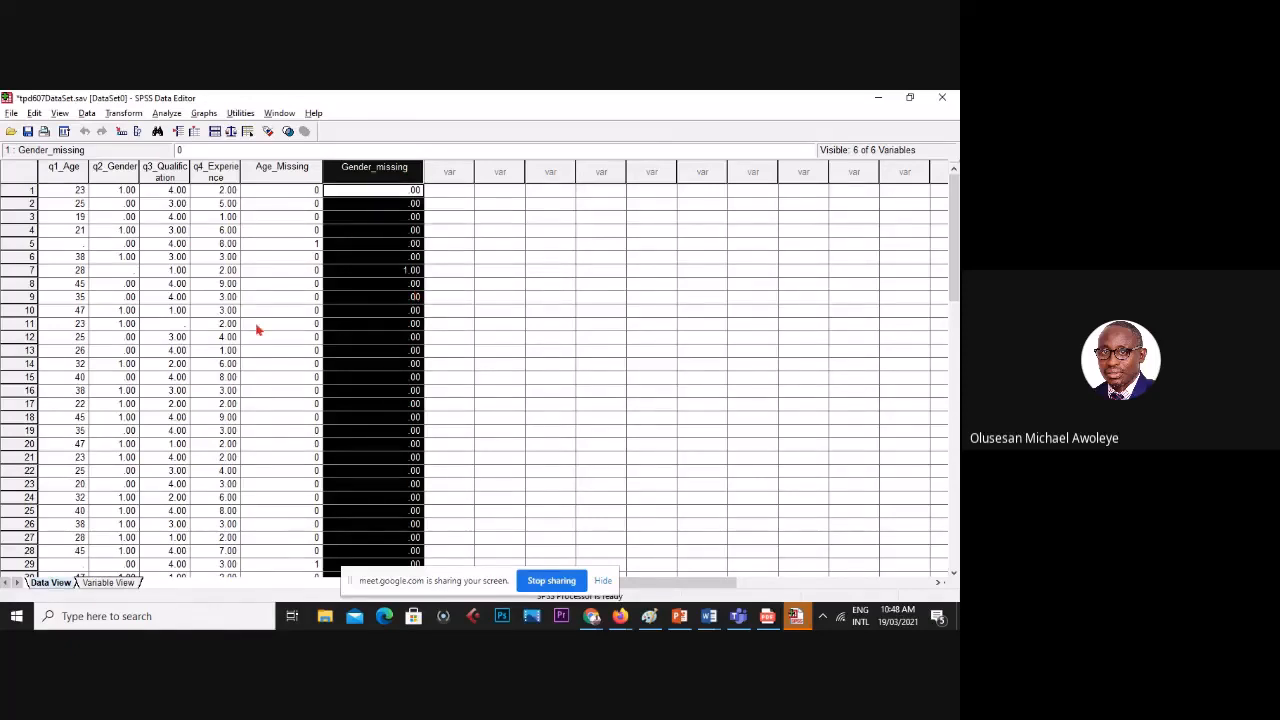
click(105, 582)
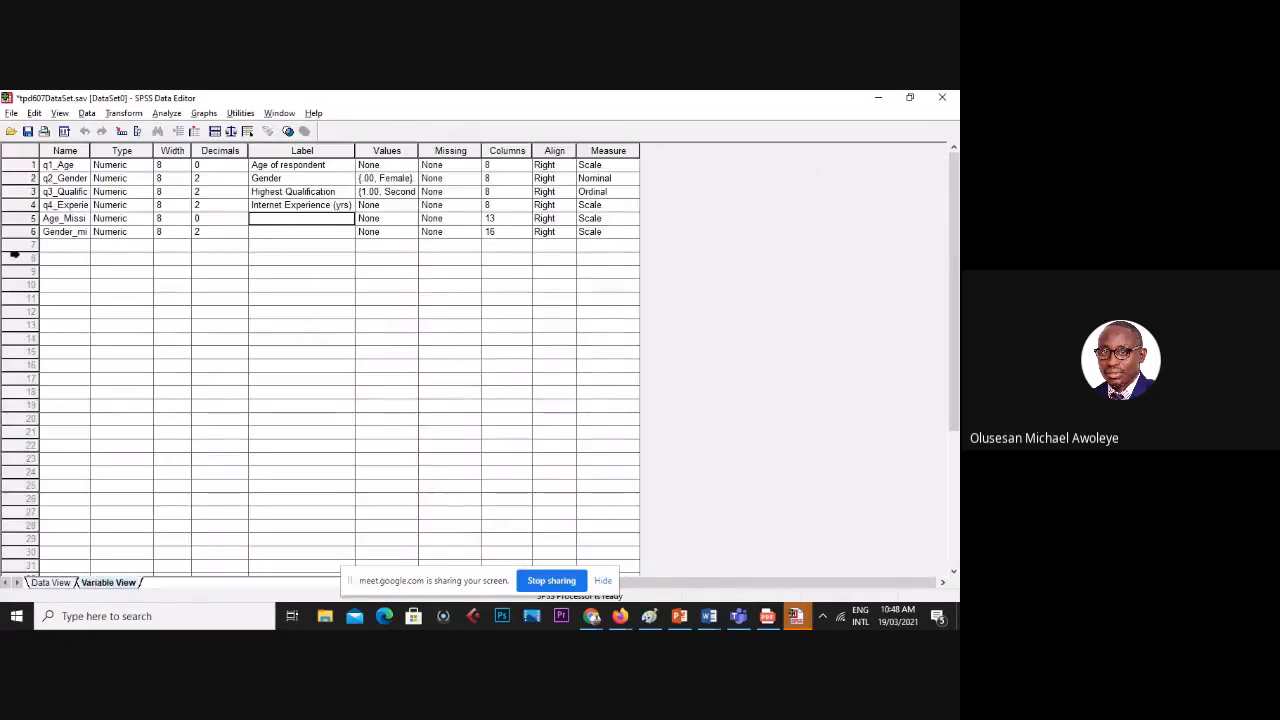
click(20, 244)
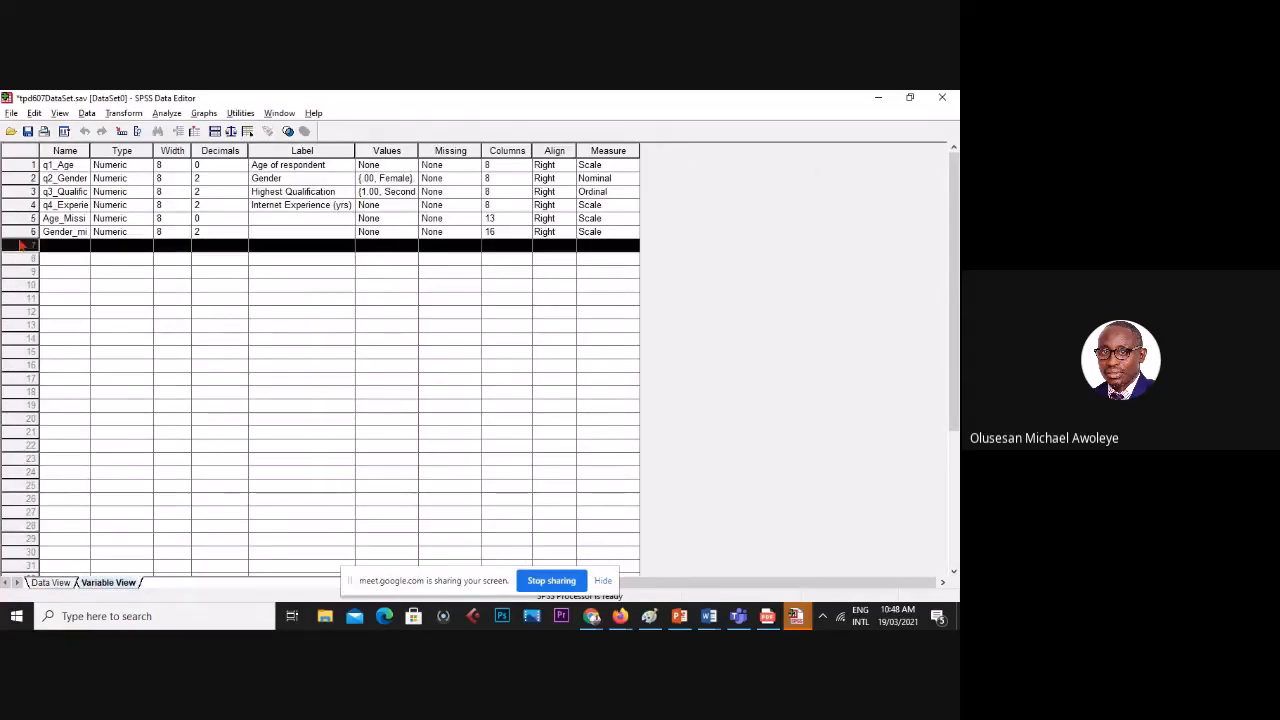
click(208, 230)
text(0)
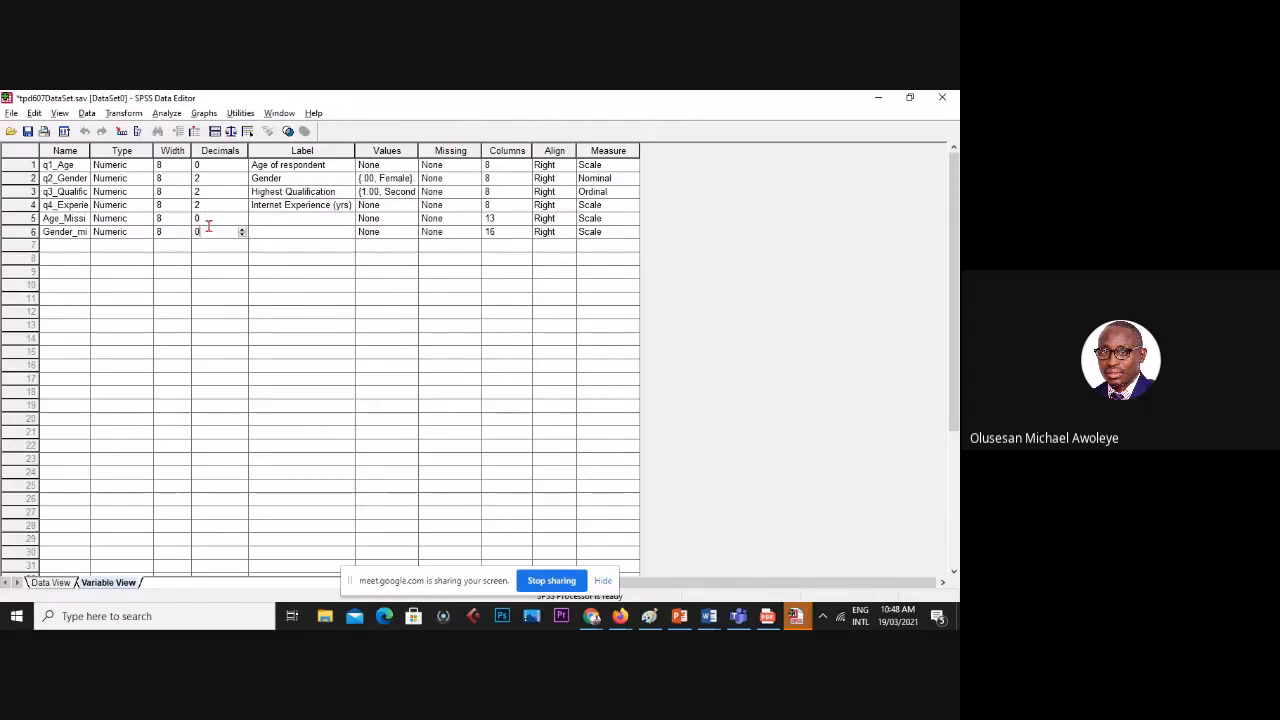
key(Tab)
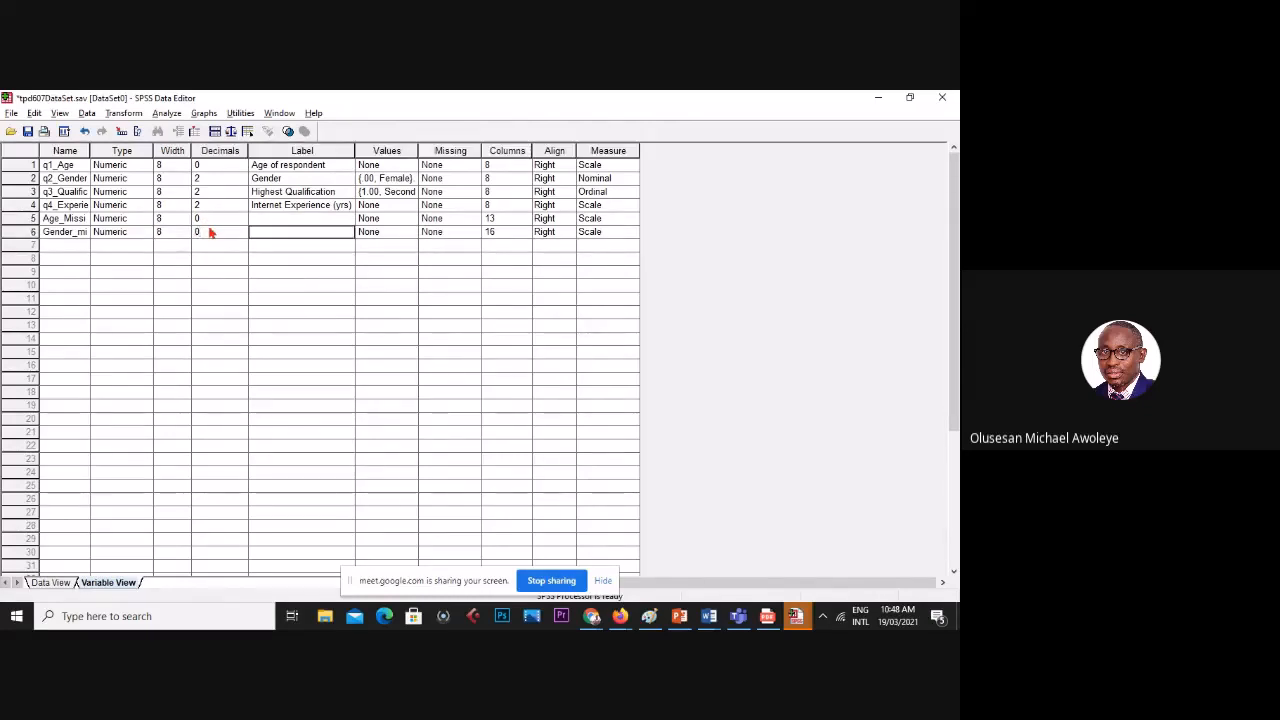
- Go back to the case data and examine the Gender_missing column for flagged cases
click(48, 582)
click(500, 231)
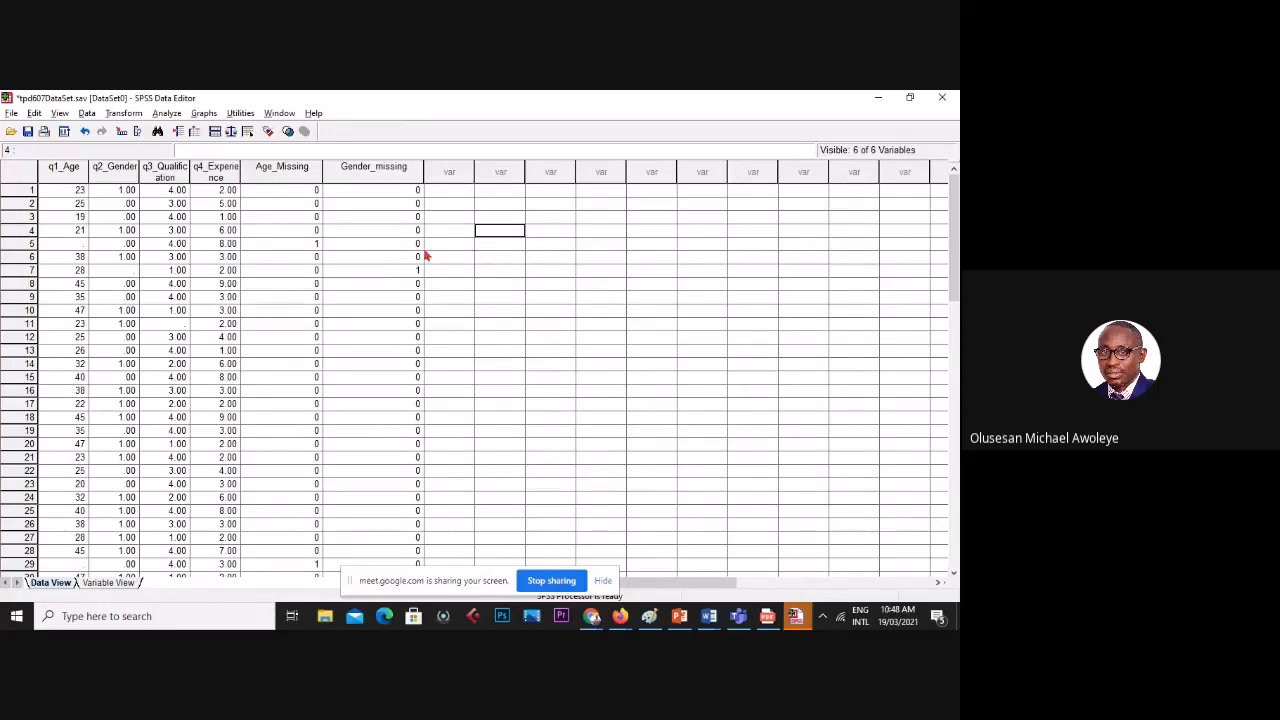
scroll(417, 243, down, 2)
scroll(417, 243, down, 11)
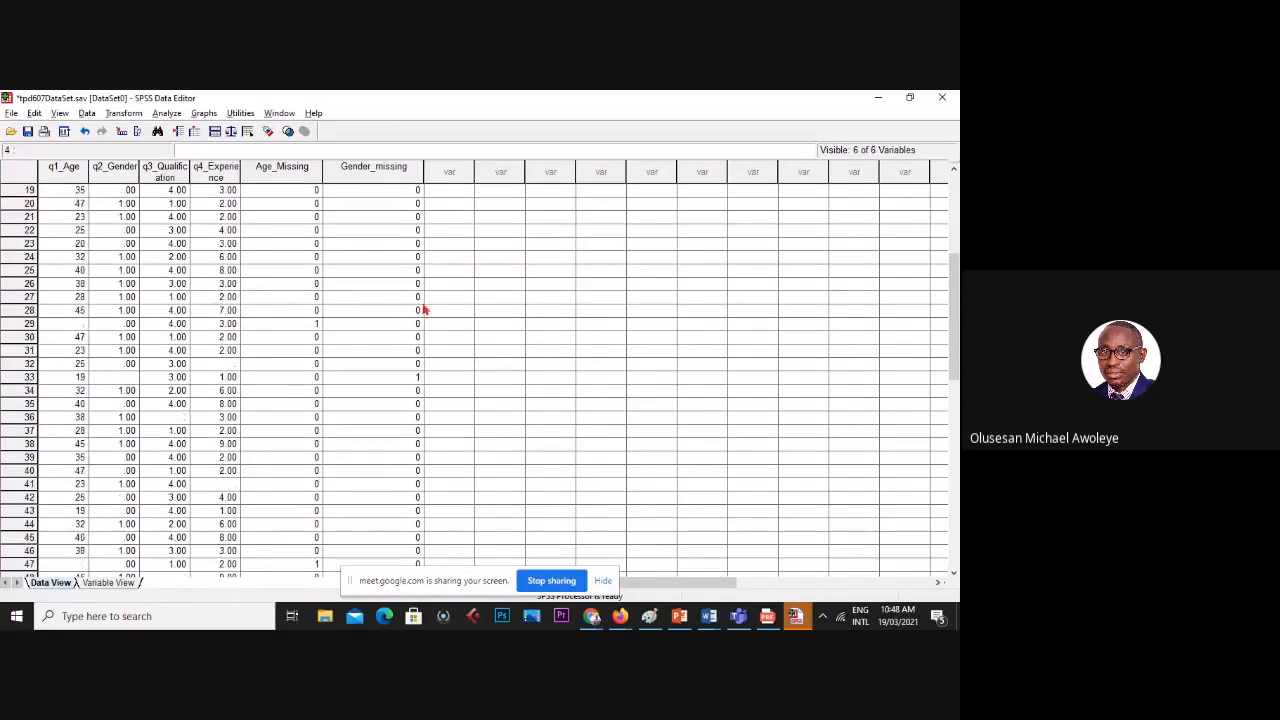
- Check the blank q2_Gender entries against the Gender_missing flags through all the cases
scroll(420, 325, up, 13)
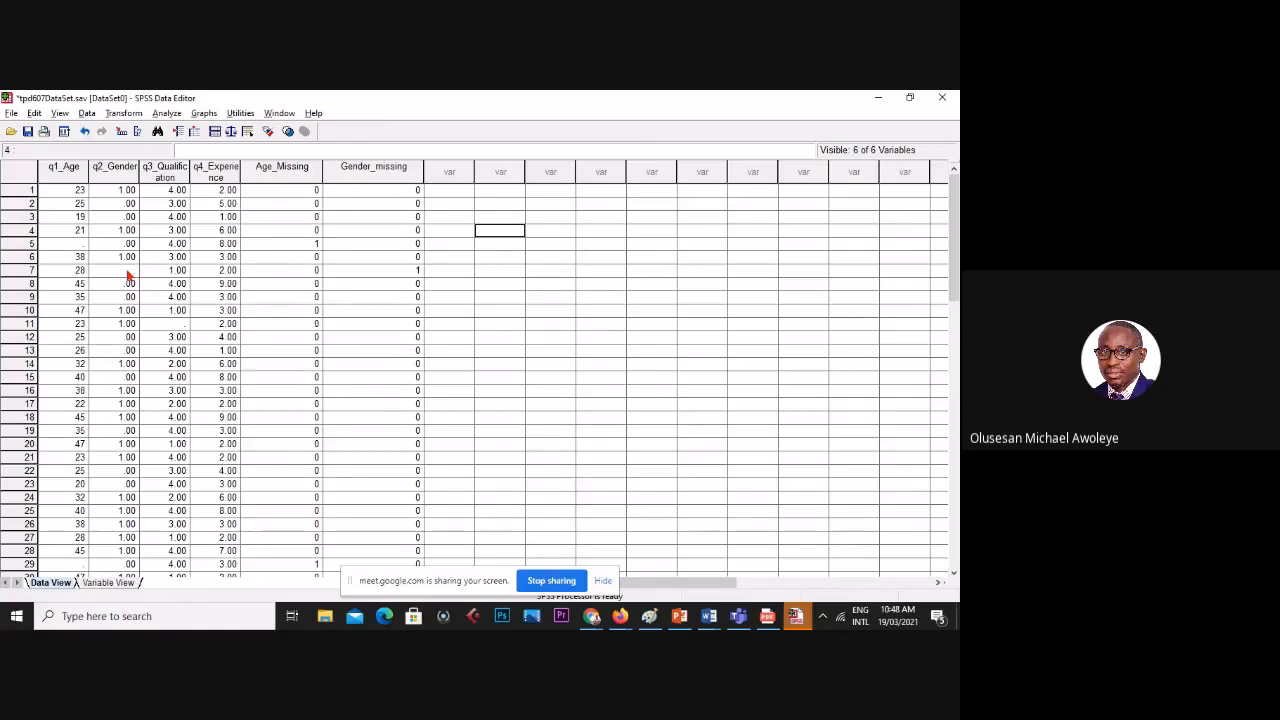
scroll(434, 314, down, 6)
scroll(423, 449, down, 5)
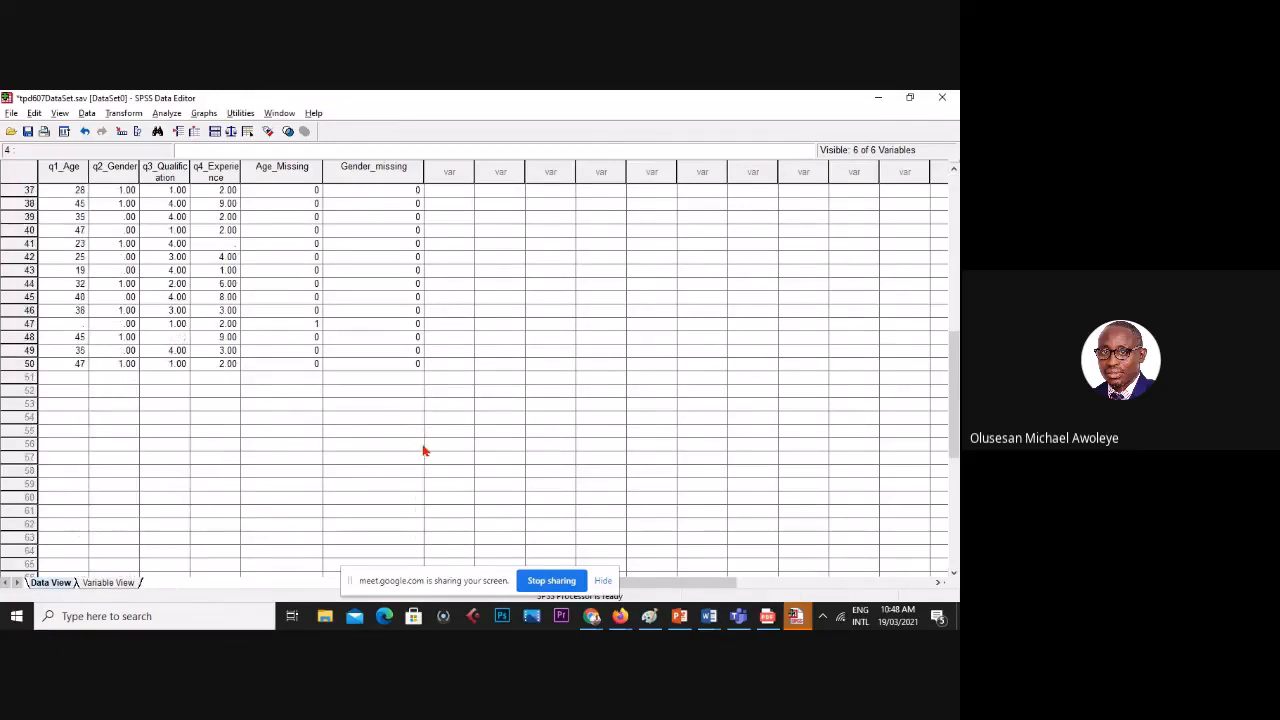
scroll(432, 380, up, 9)
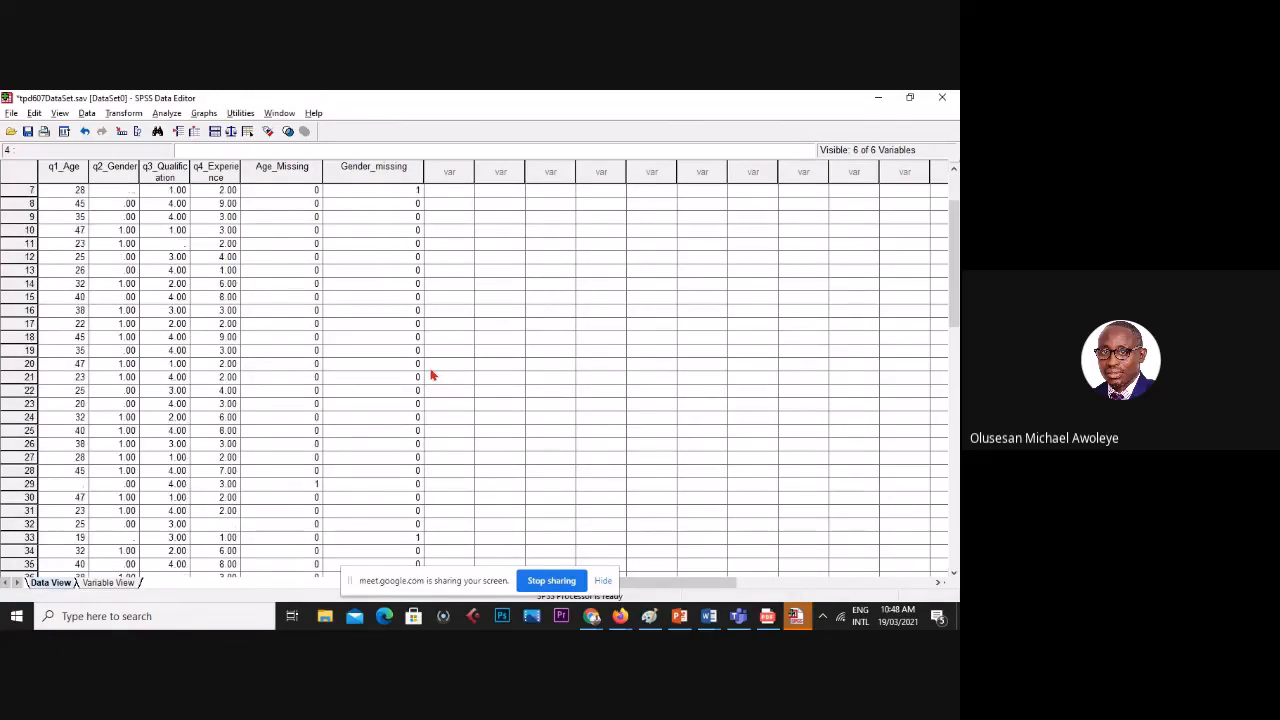
scroll(432, 375, down, 4)
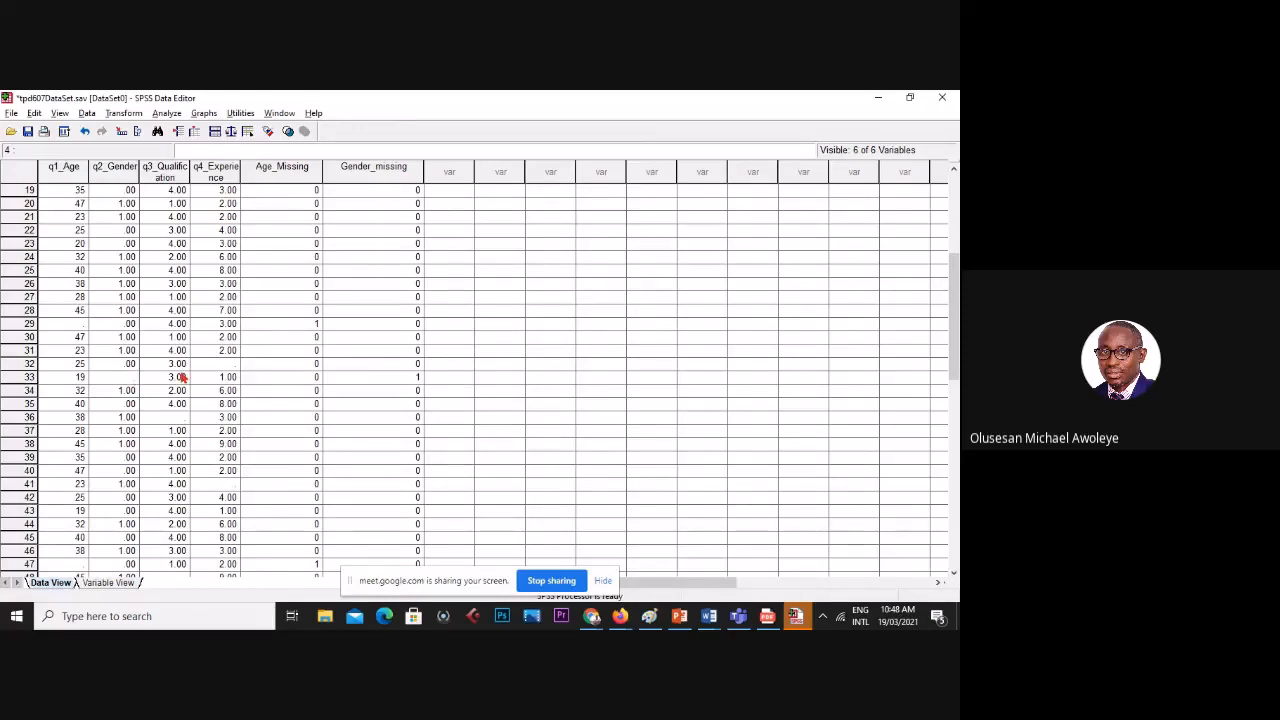
- Run Frequencies on Gender_missing only, taking Age_Missing out of the analysed variables
click(395, 170)
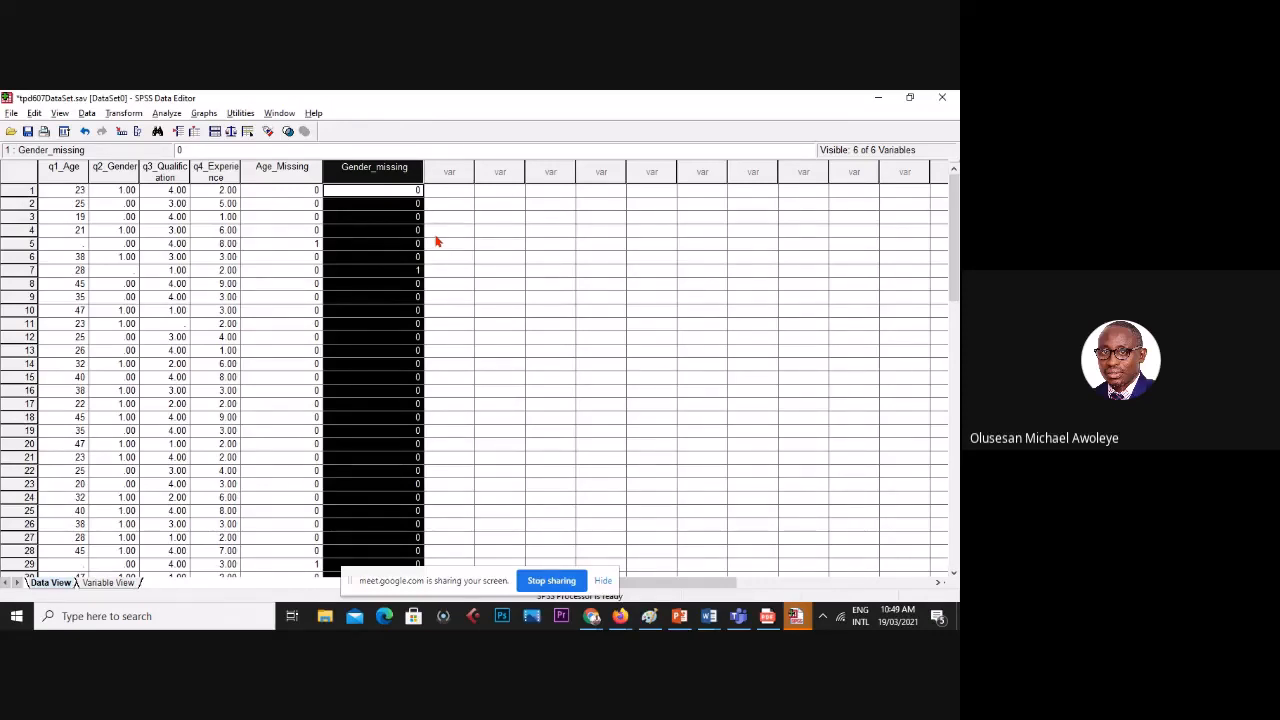
click(158, 114)
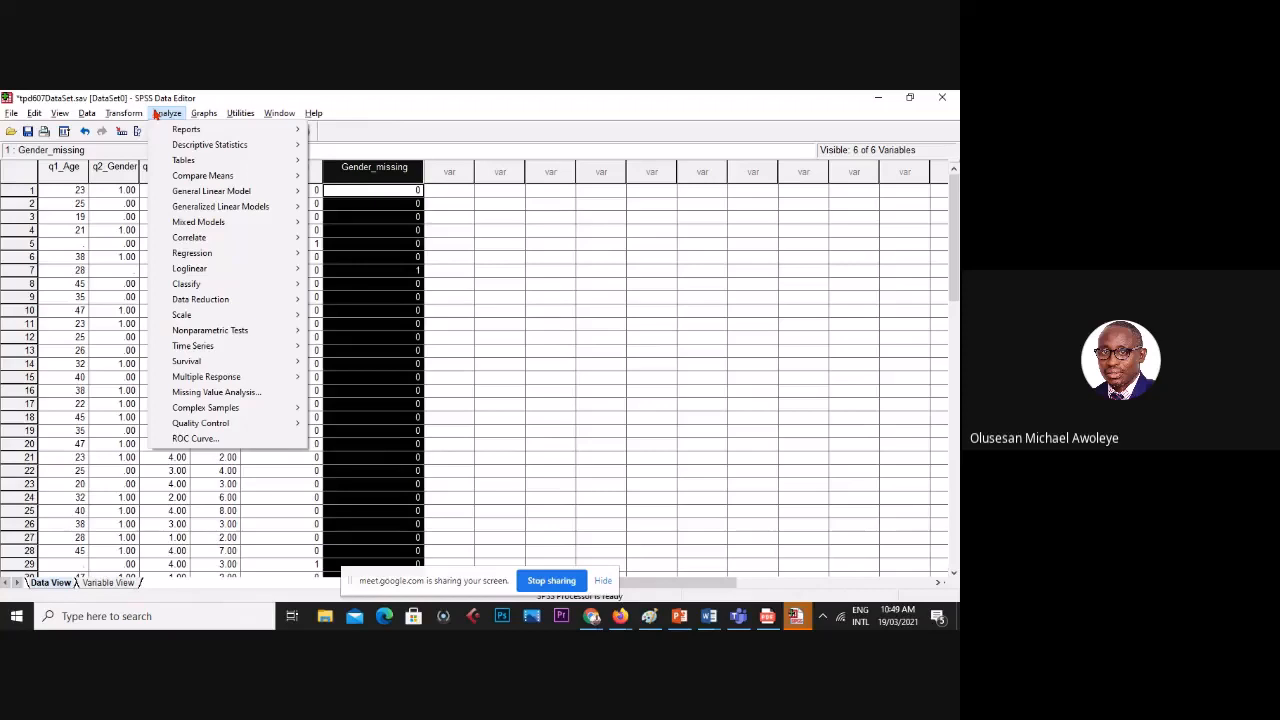
mouse_move(210, 145)
click(395, 145)
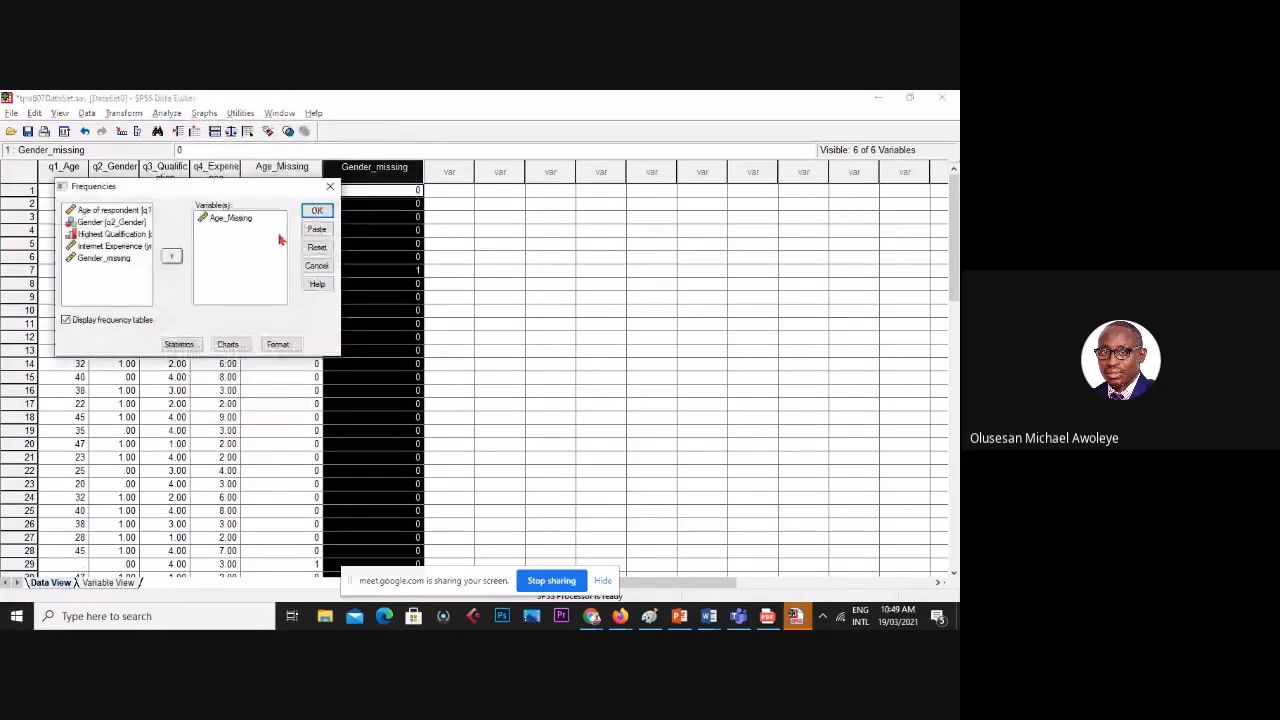
click(220, 219)
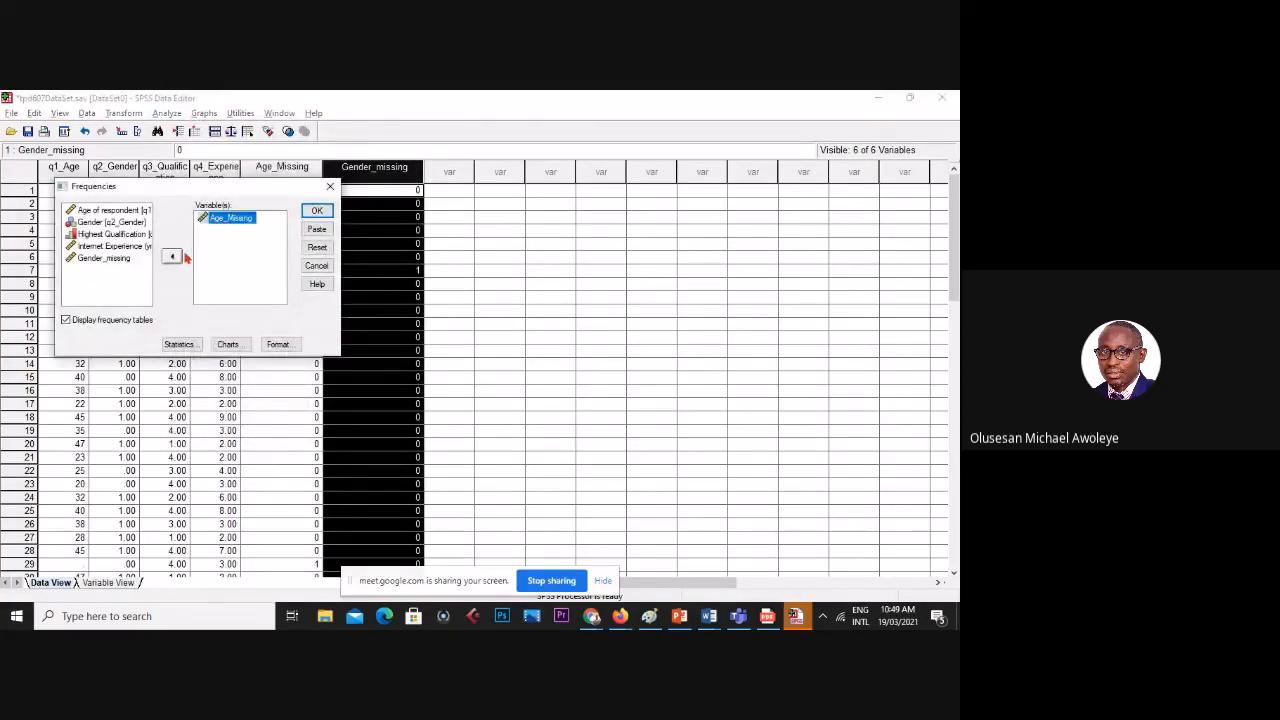
click(172, 256)
click(104, 270)
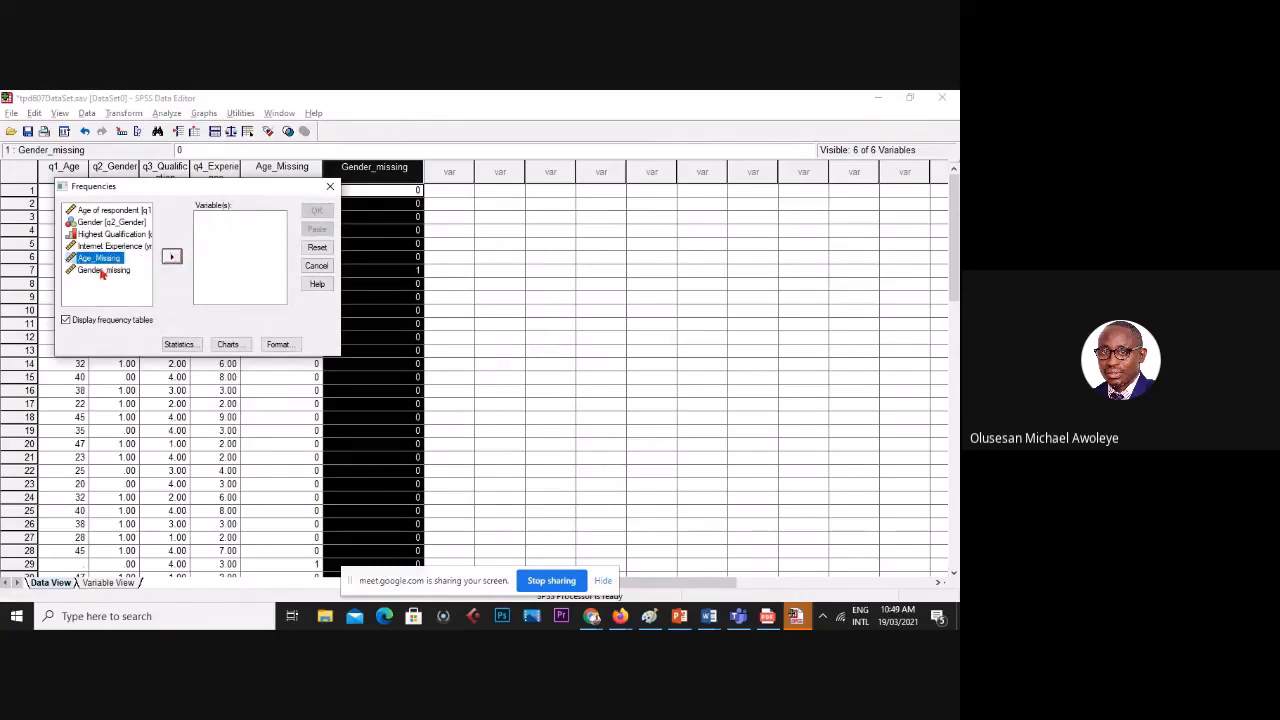
click(170, 256)
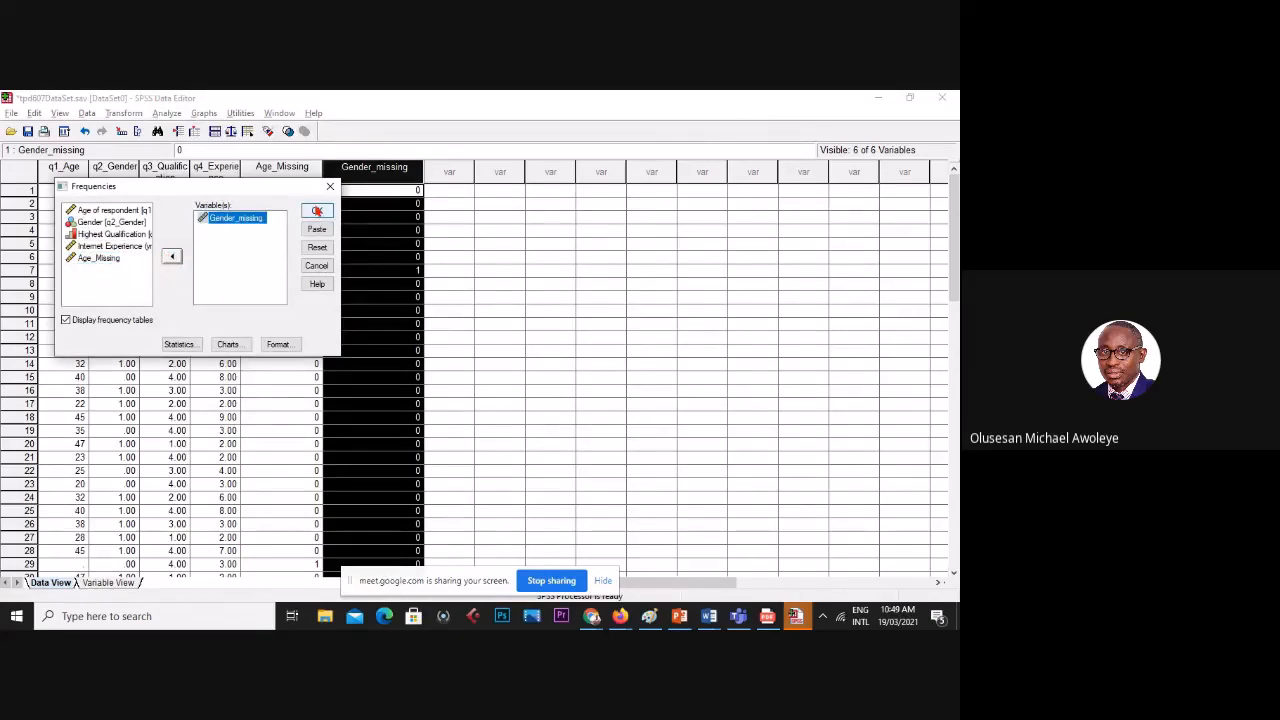
click(317, 211)
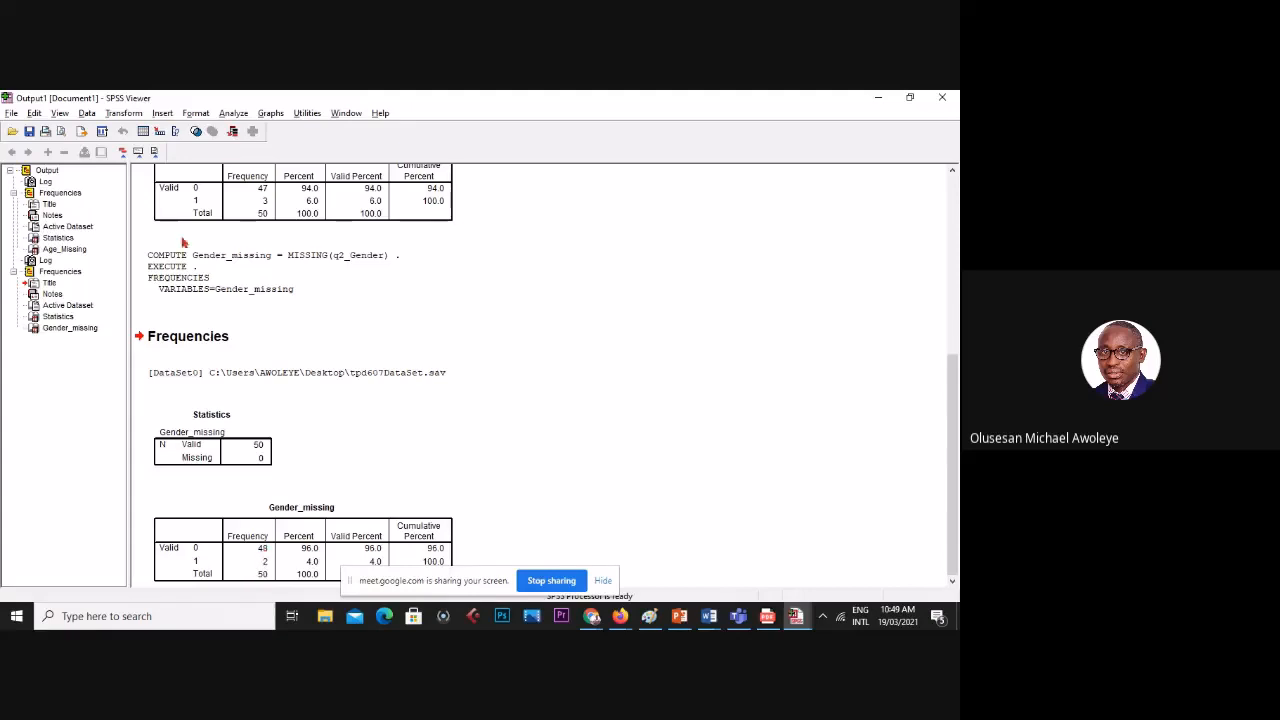
- Return to the data file, delete the Gender_missing and Age_Missing variables, and save the data set
click(143, 131)
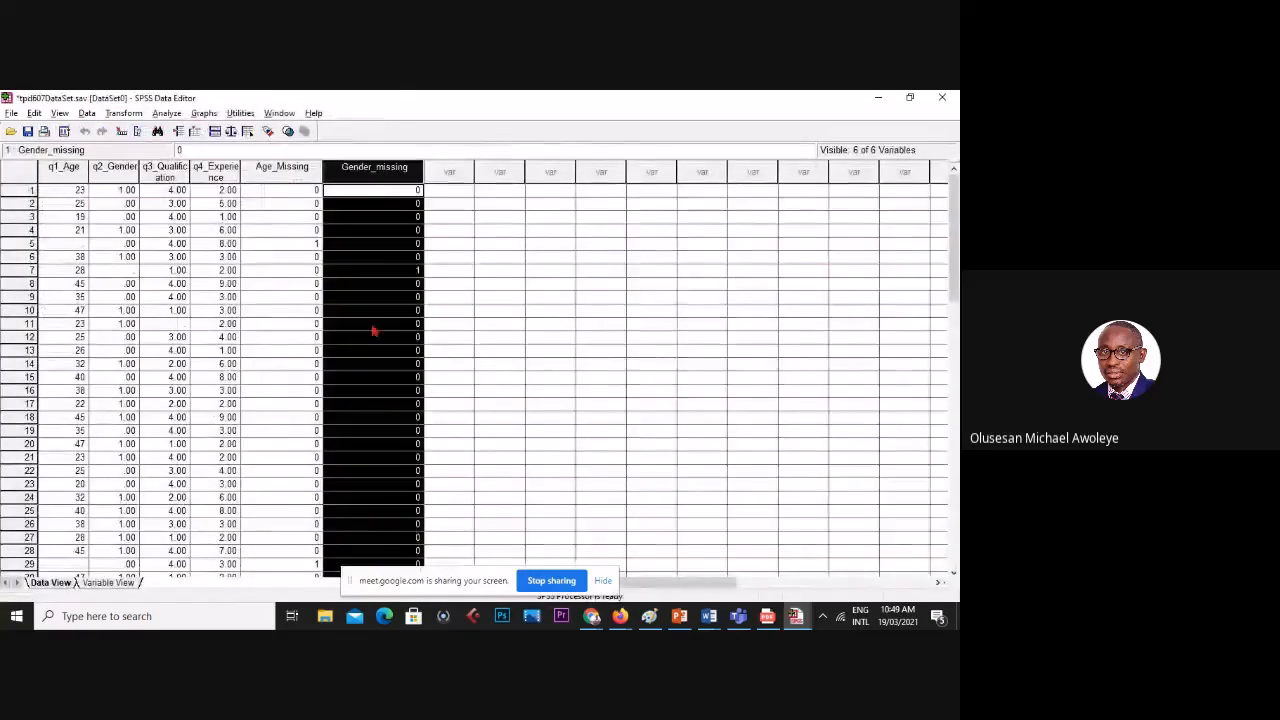
click(498, 248)
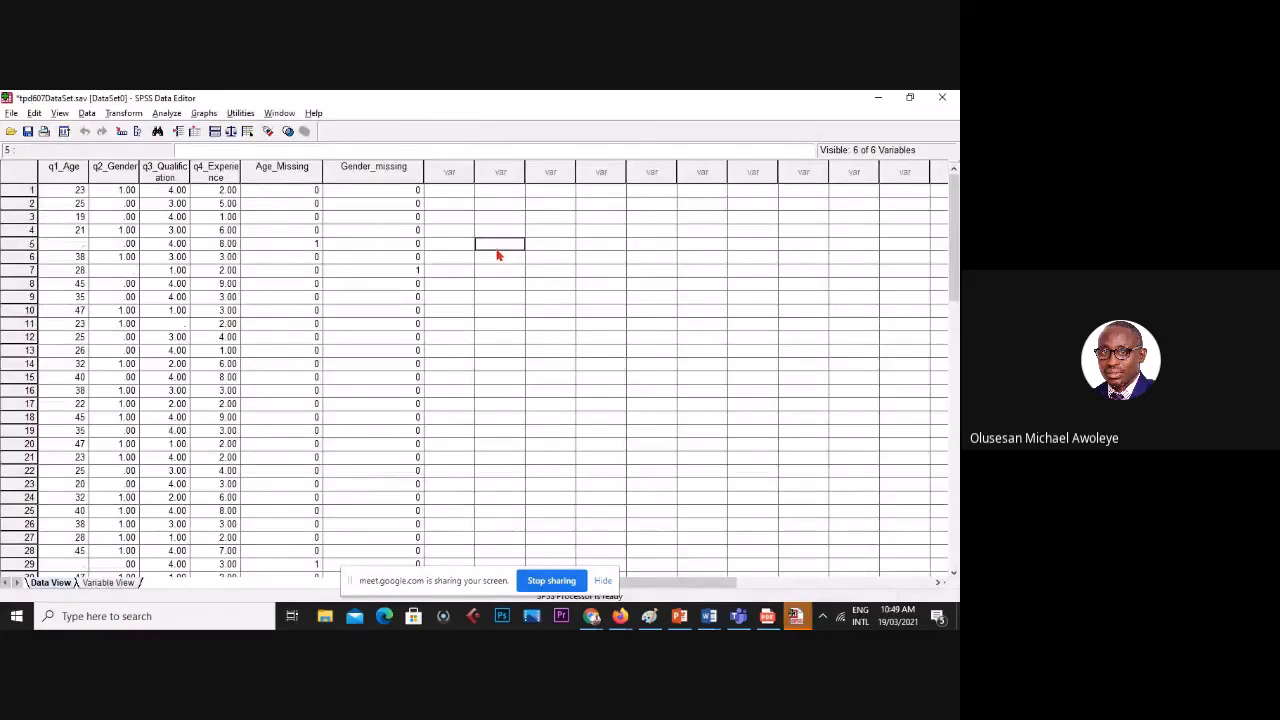
right_click(386, 172)
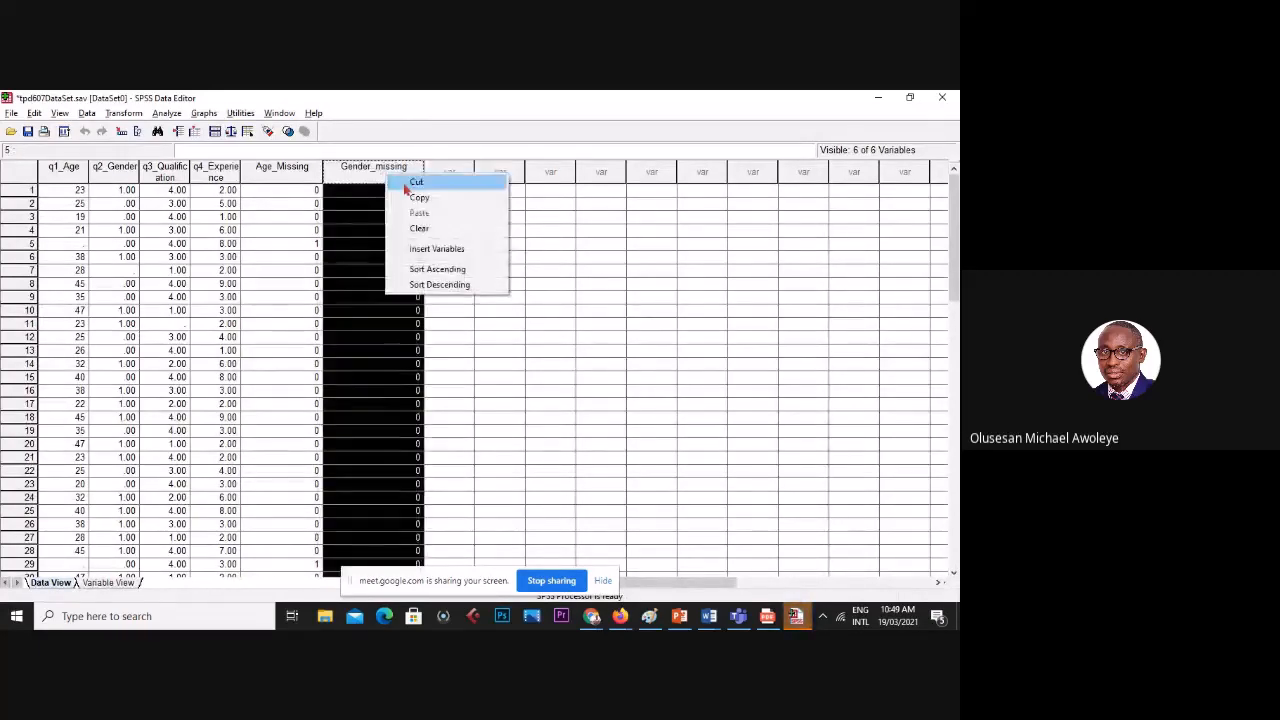
click(453, 229)
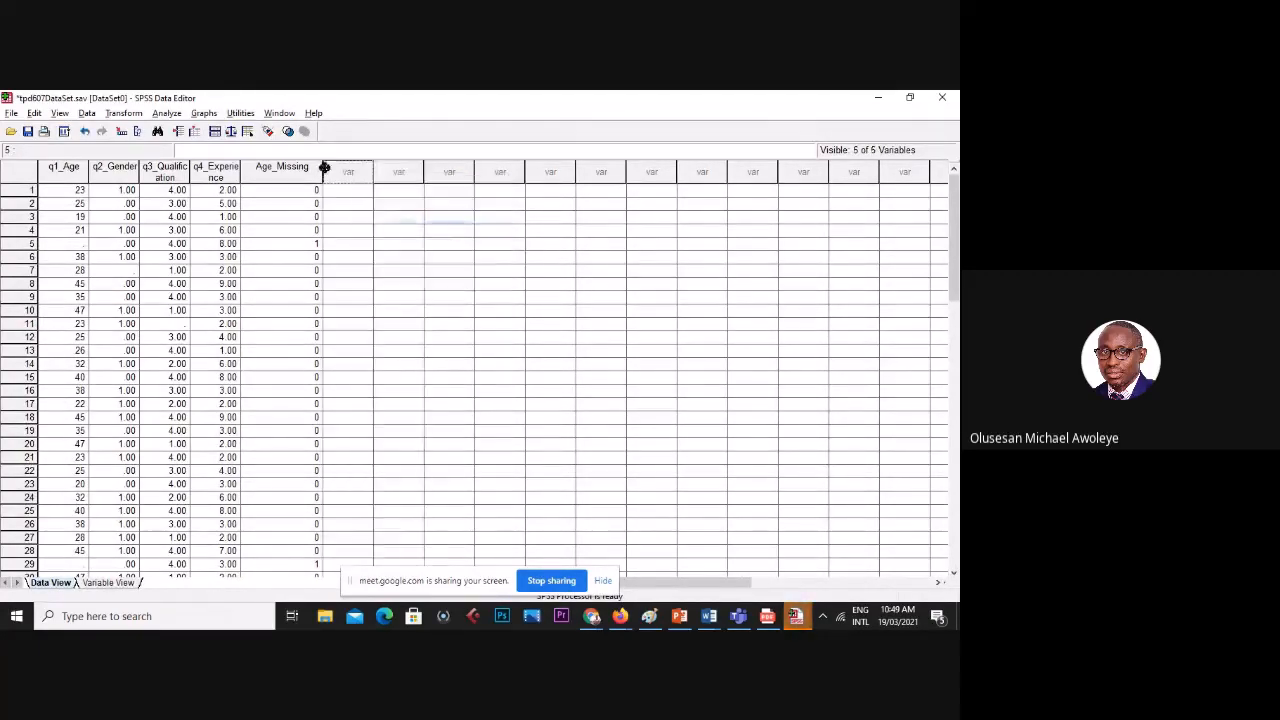
right_click(294, 172)
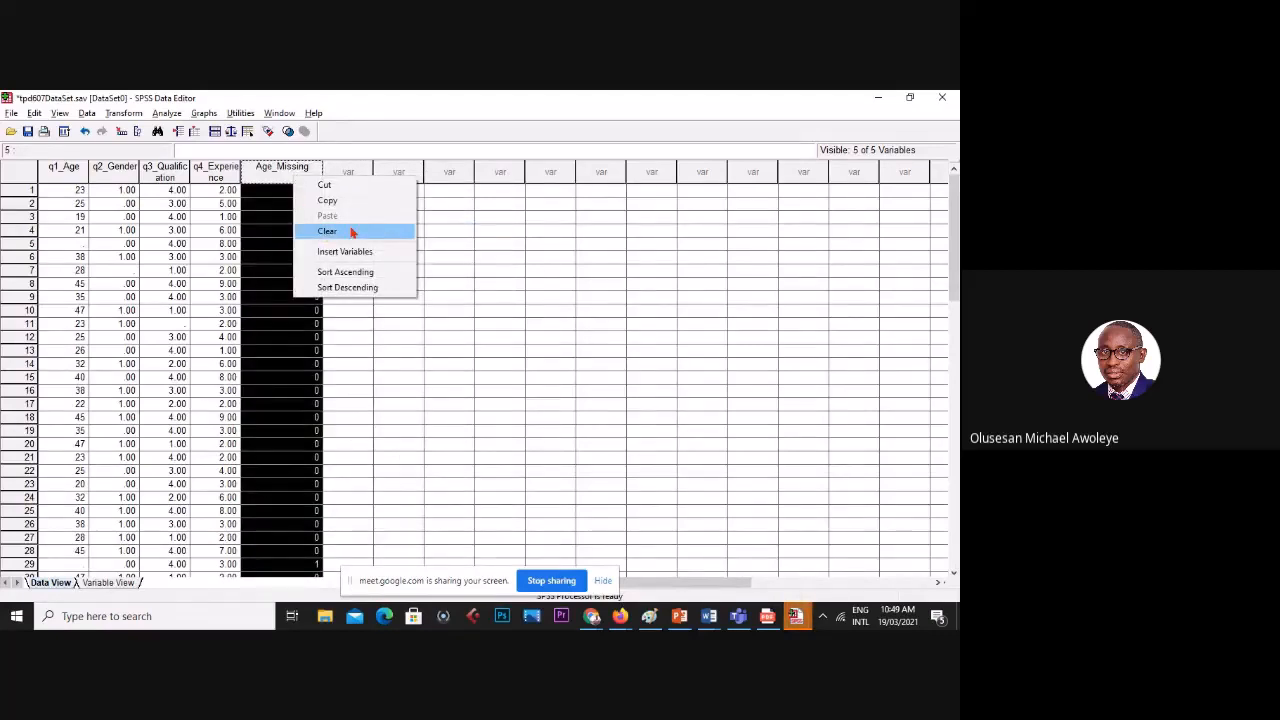
click(380, 231)
click(28, 132)
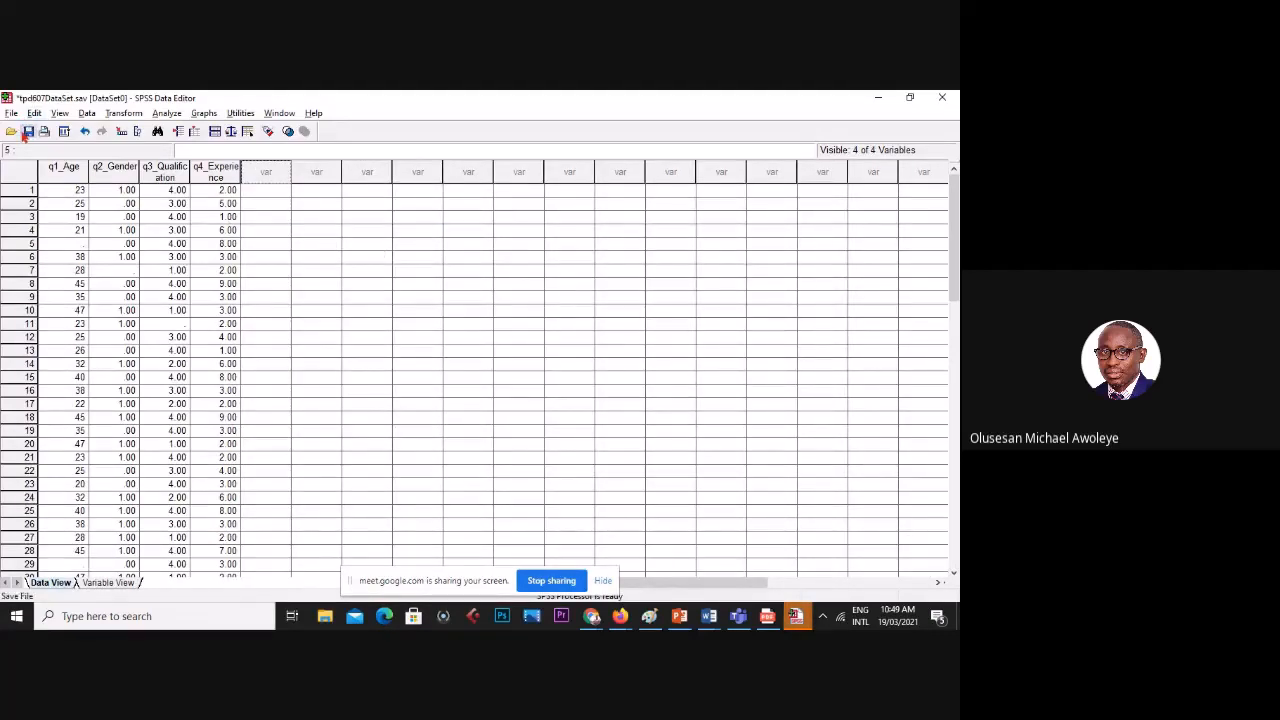
click(143, 131)
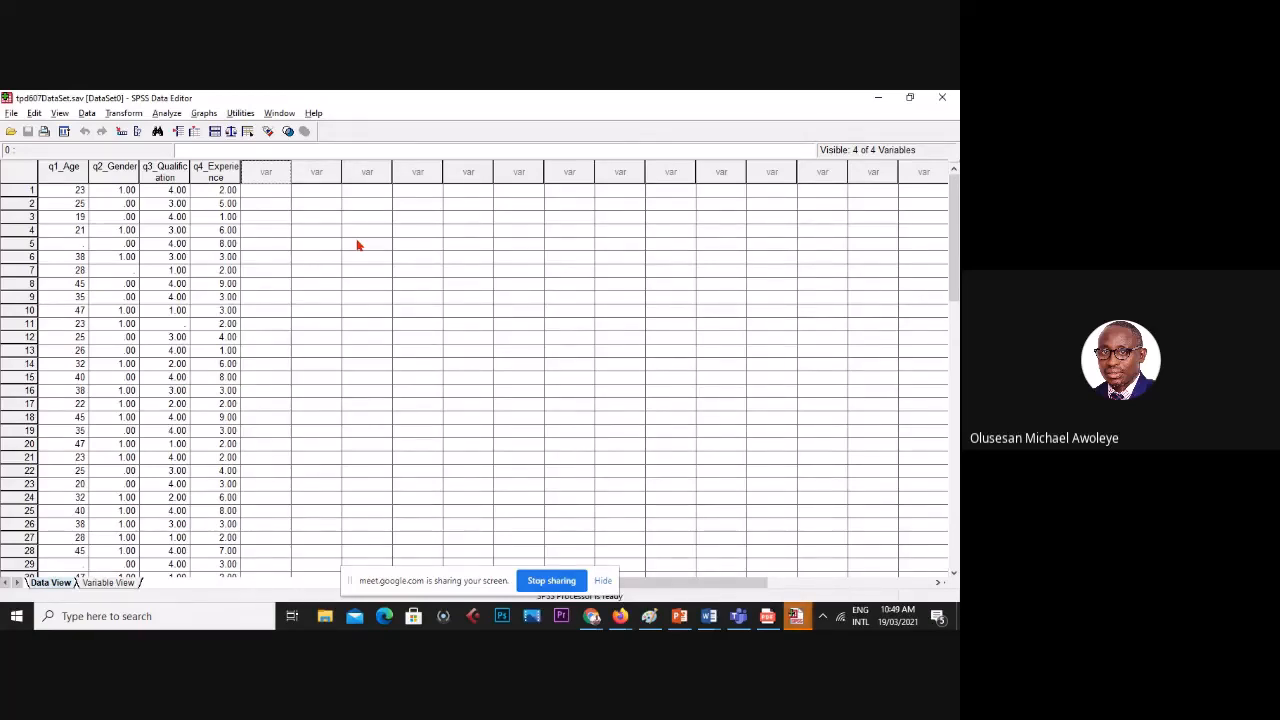
- Reset the Frequencies setup and choose only Age of respondent and Gender as the variables to analyse
click(70, 172)
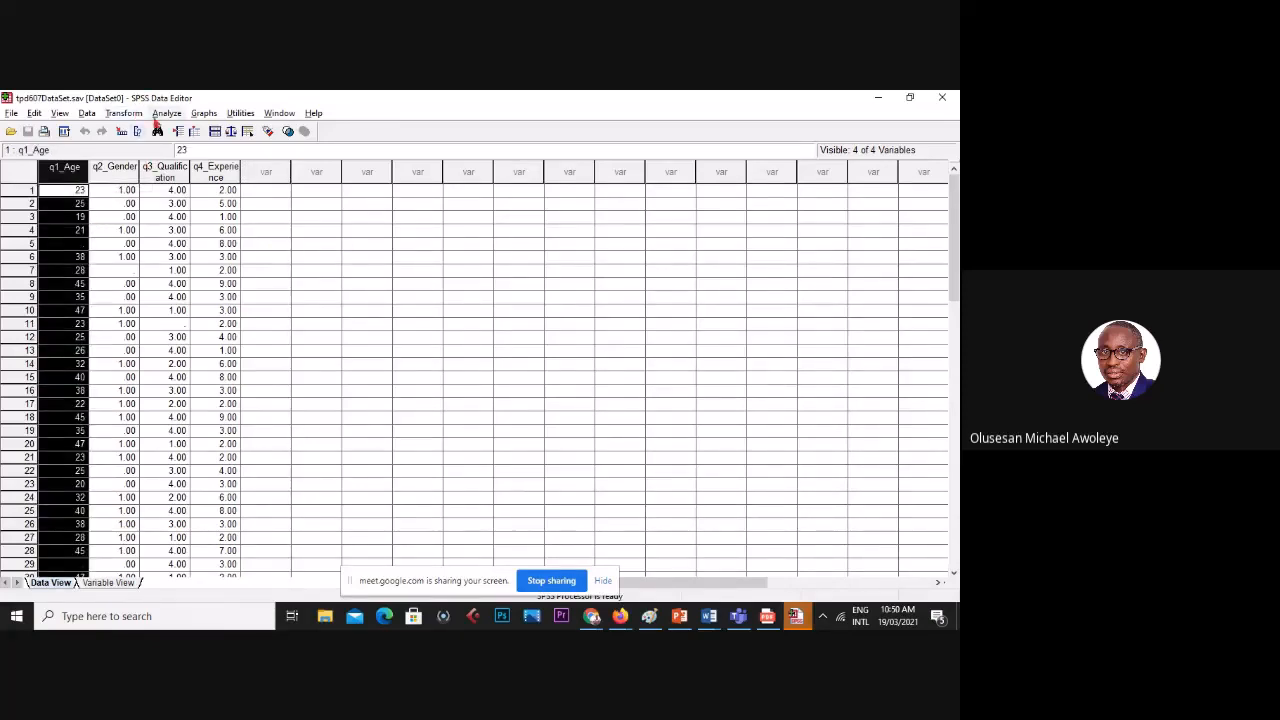
click(166, 113)
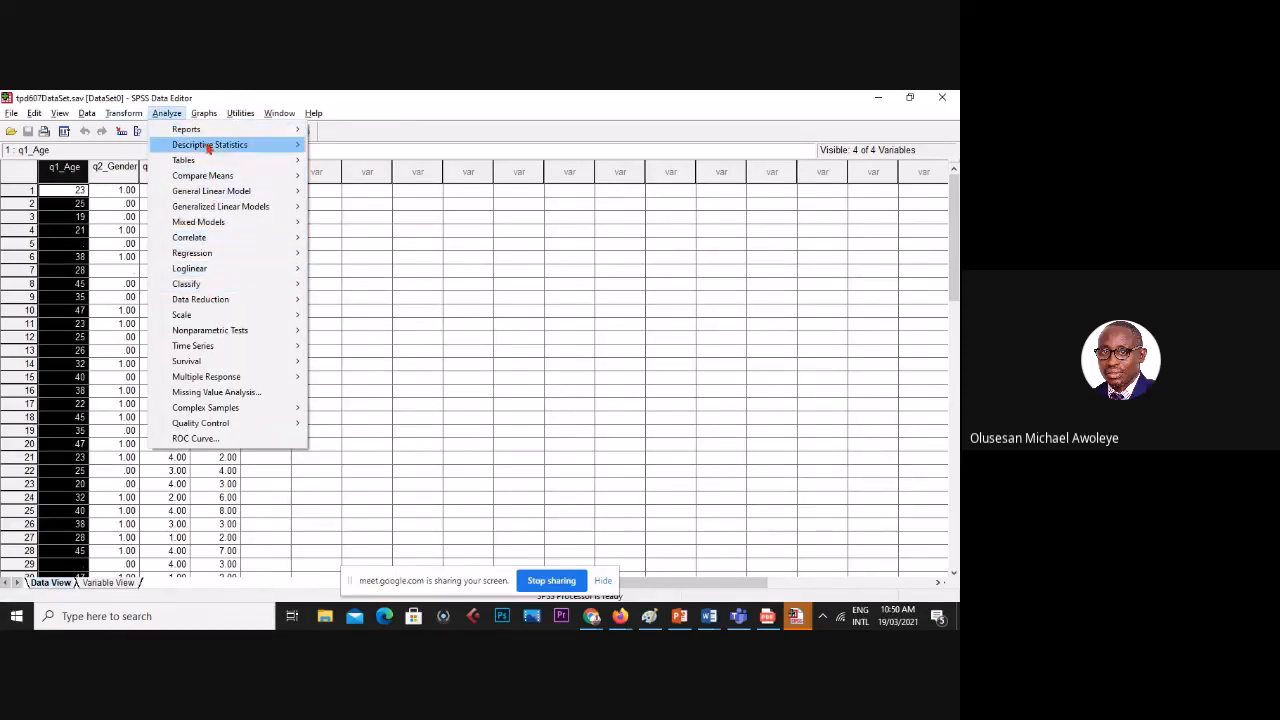
mouse_move(280, 145)
click(357, 146)
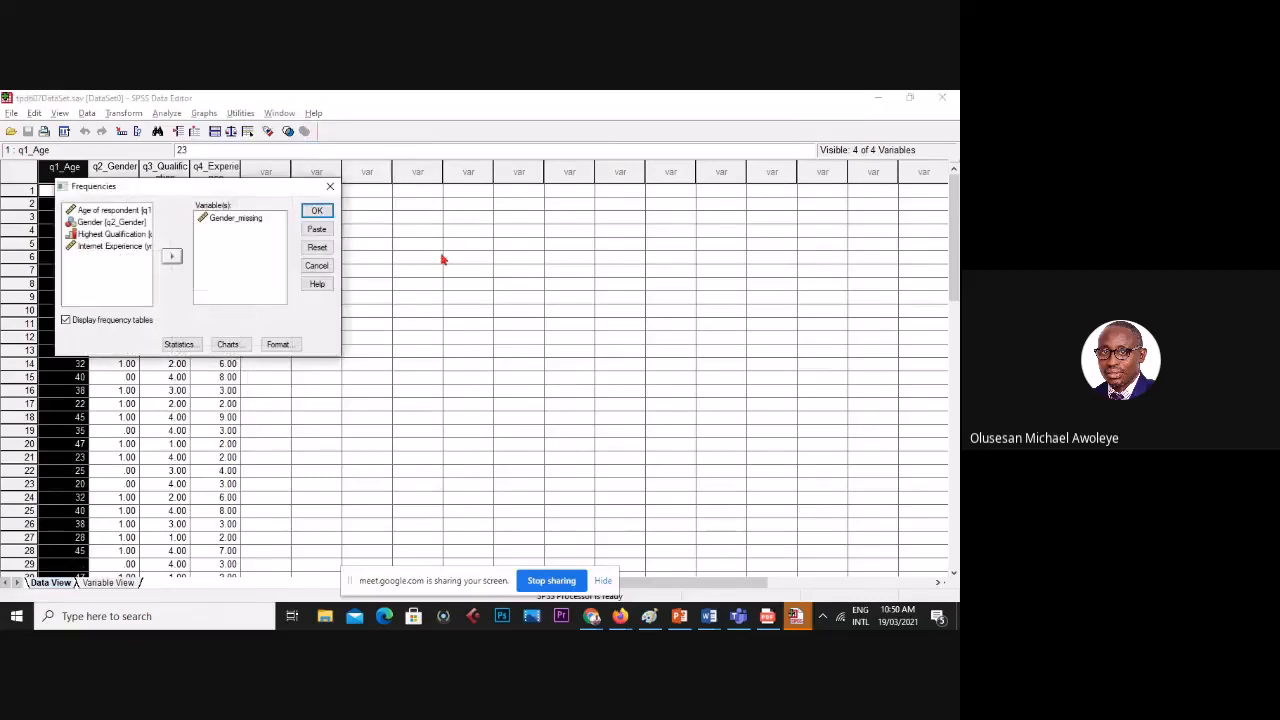
click(316, 247)
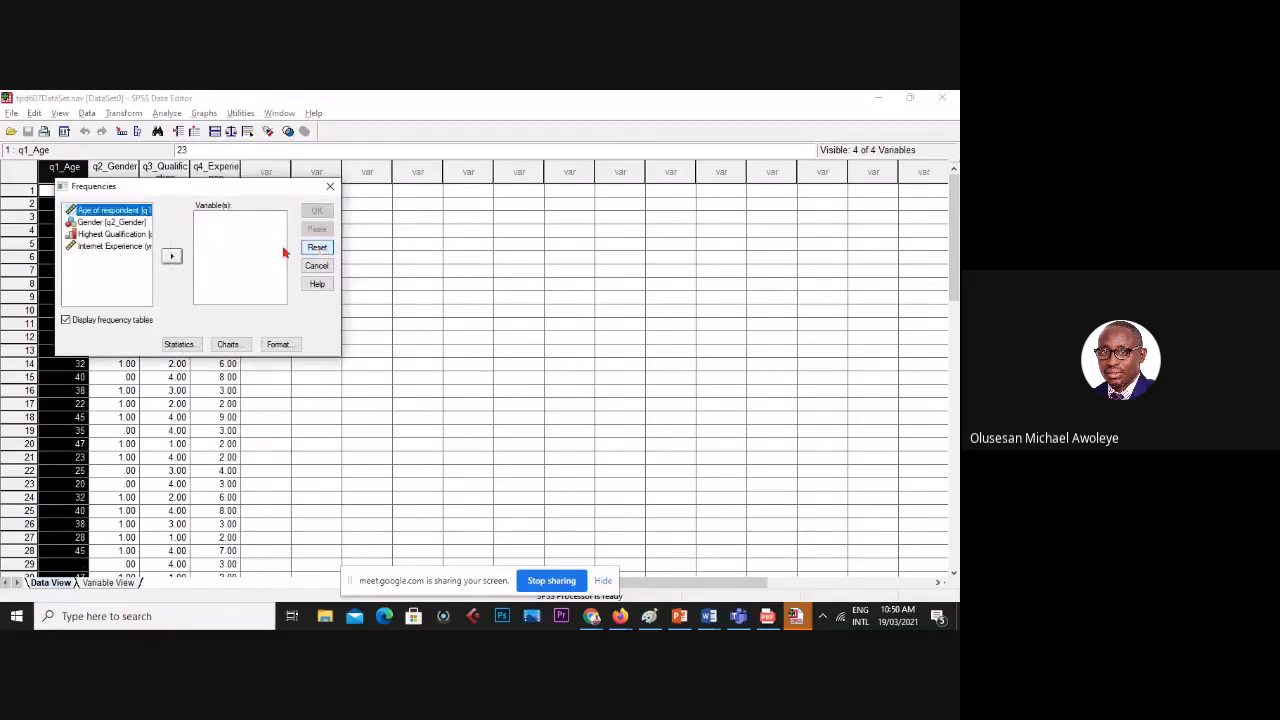
ctrl+click(128, 224)
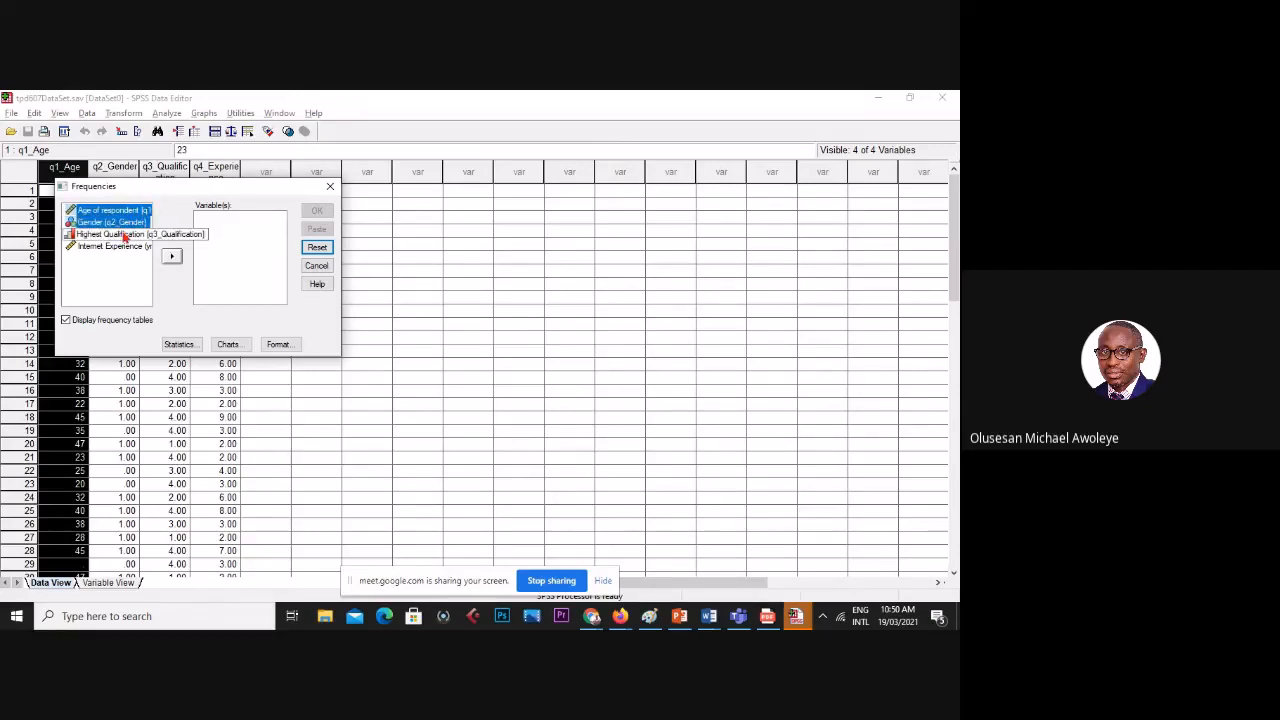
shift+click(128, 245)
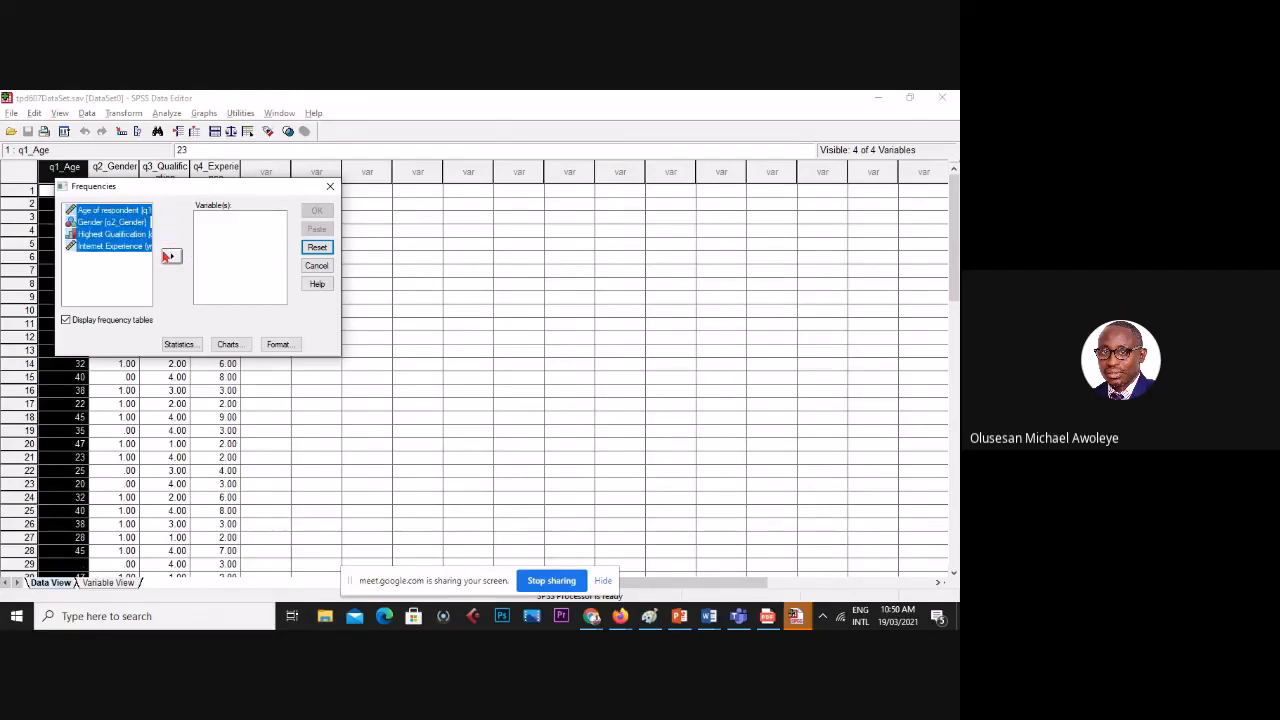
ctrl+click(134, 238)
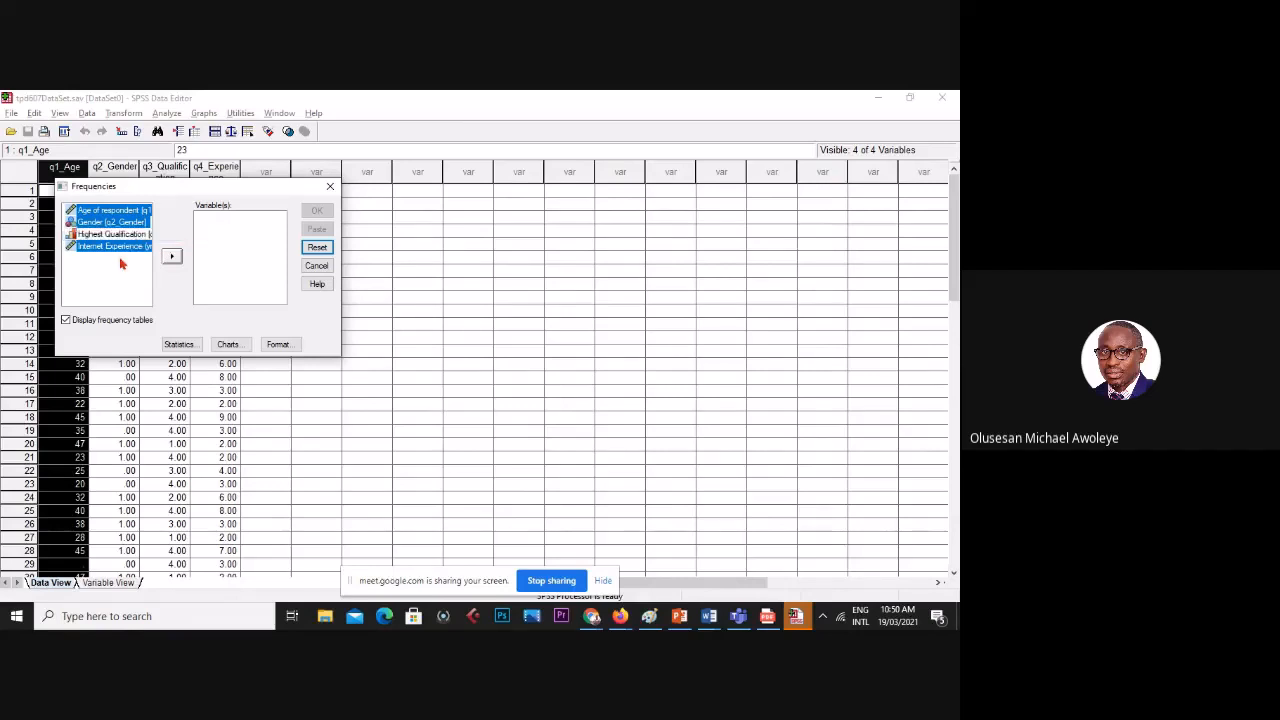
ctrl+click(123, 247)
click(171, 254)
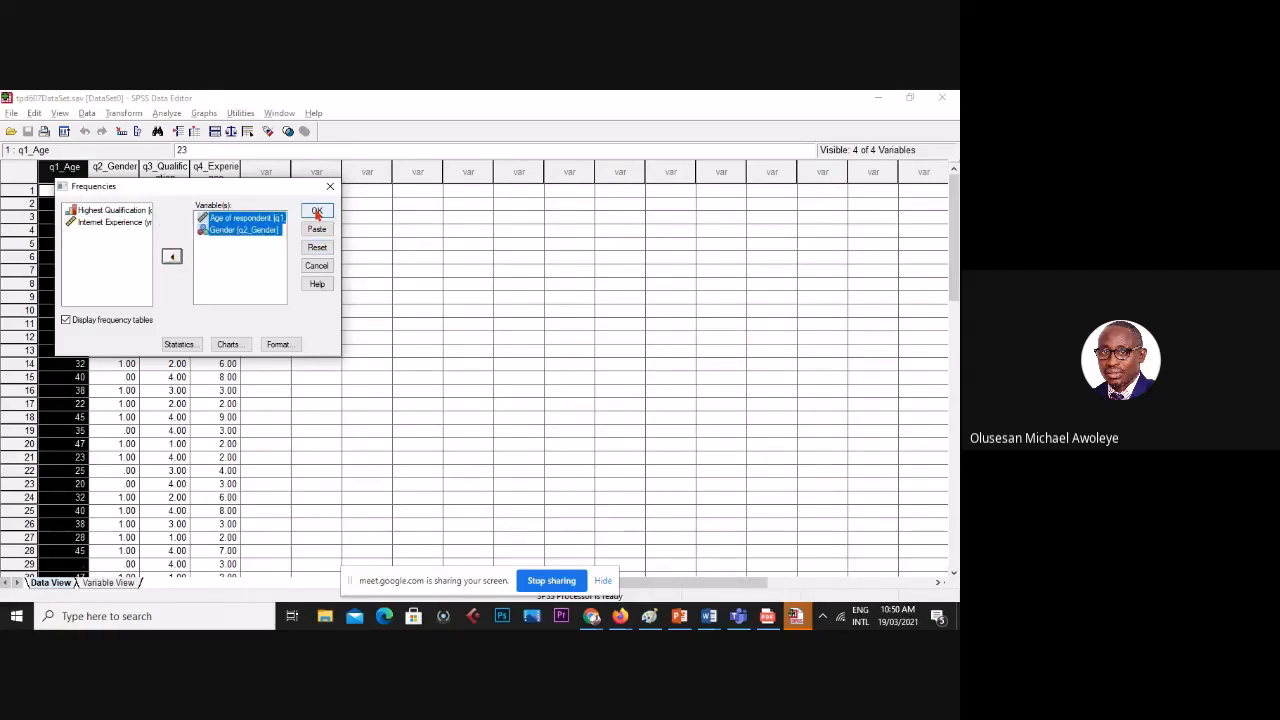
- Run the frequencies for Age of respondent and Gender without adding any extra statistics
click(179, 344)
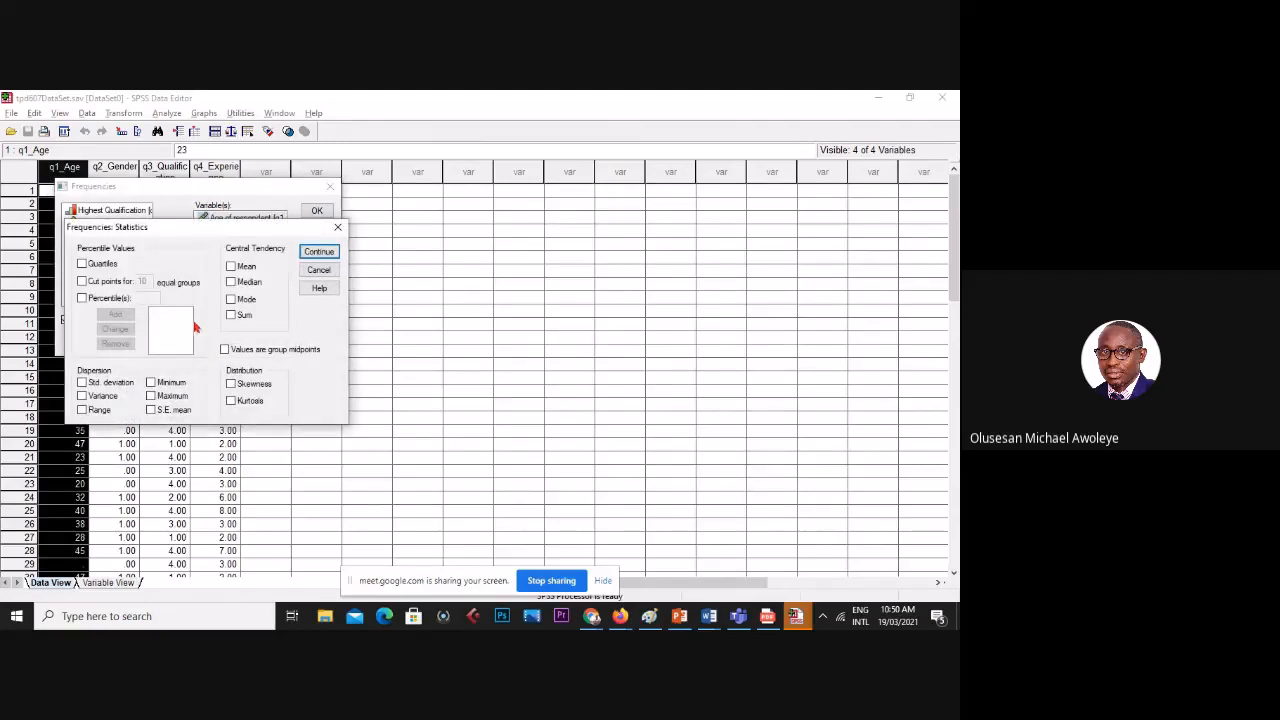
click(316, 269)
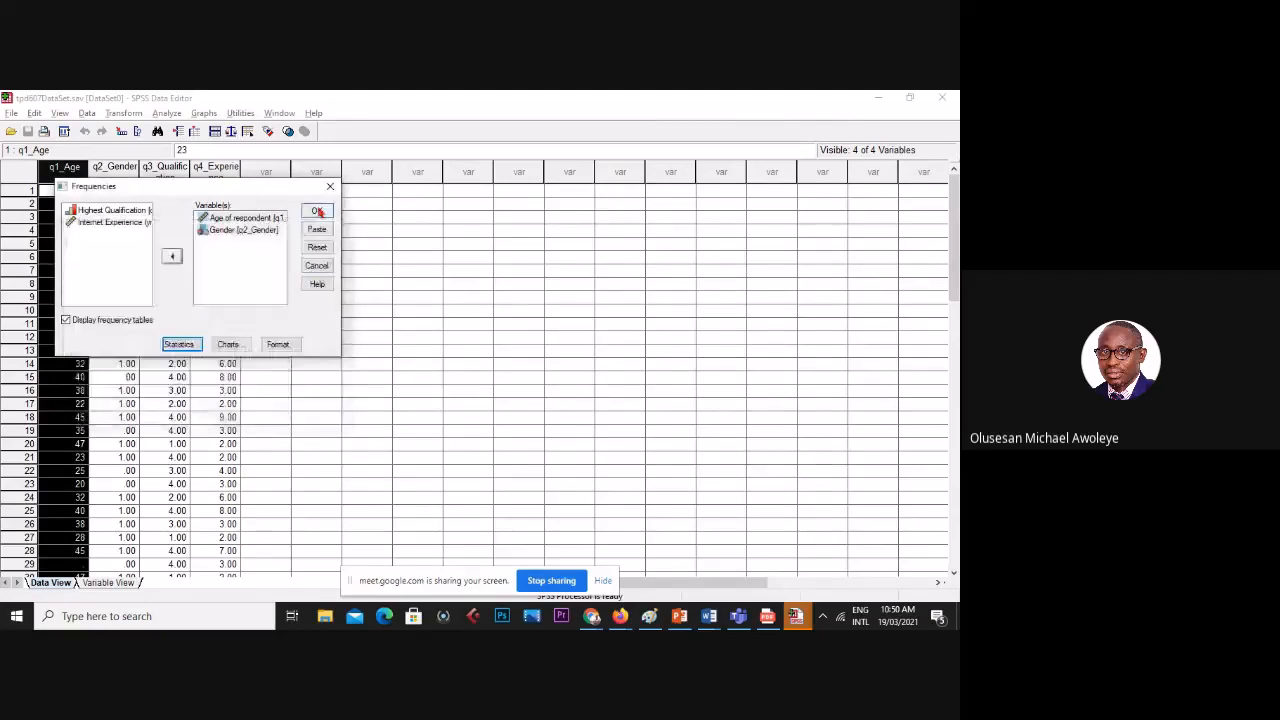
click(316, 210)
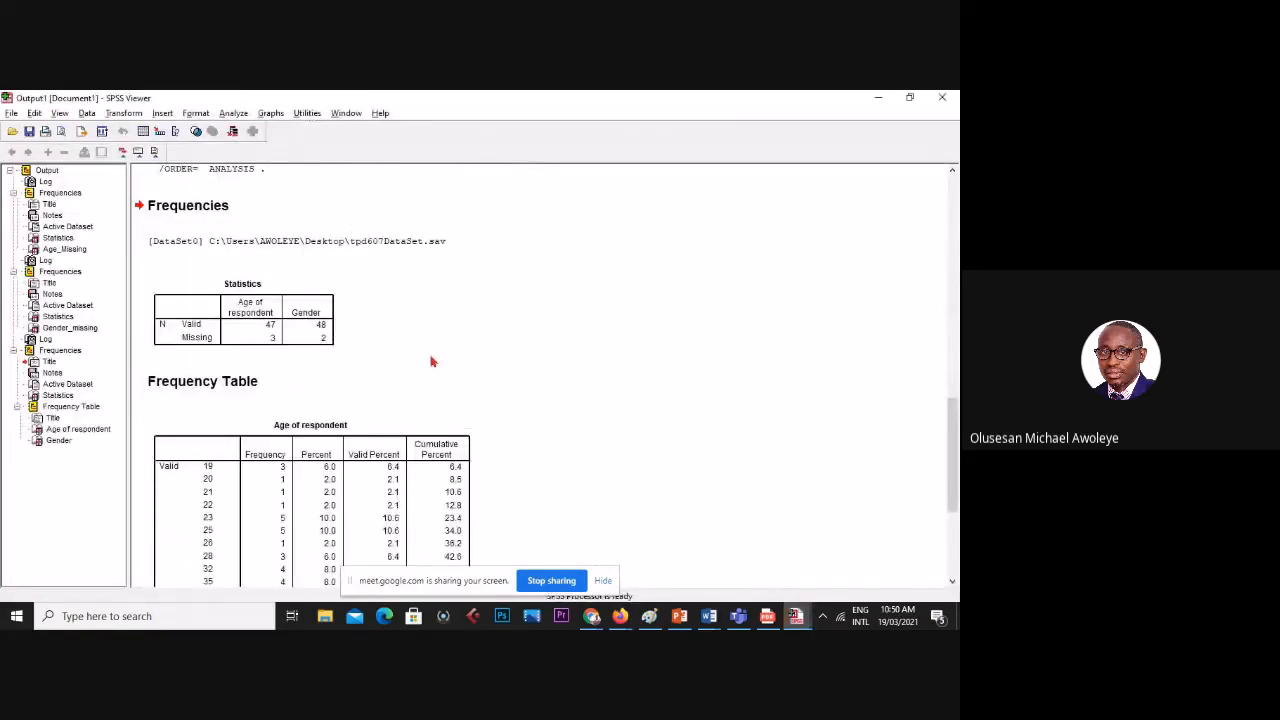
- Review the age and gender frequency tables and the earlier missing-flag output, and close the output viewer without saving
scroll(432, 361, down, 3)
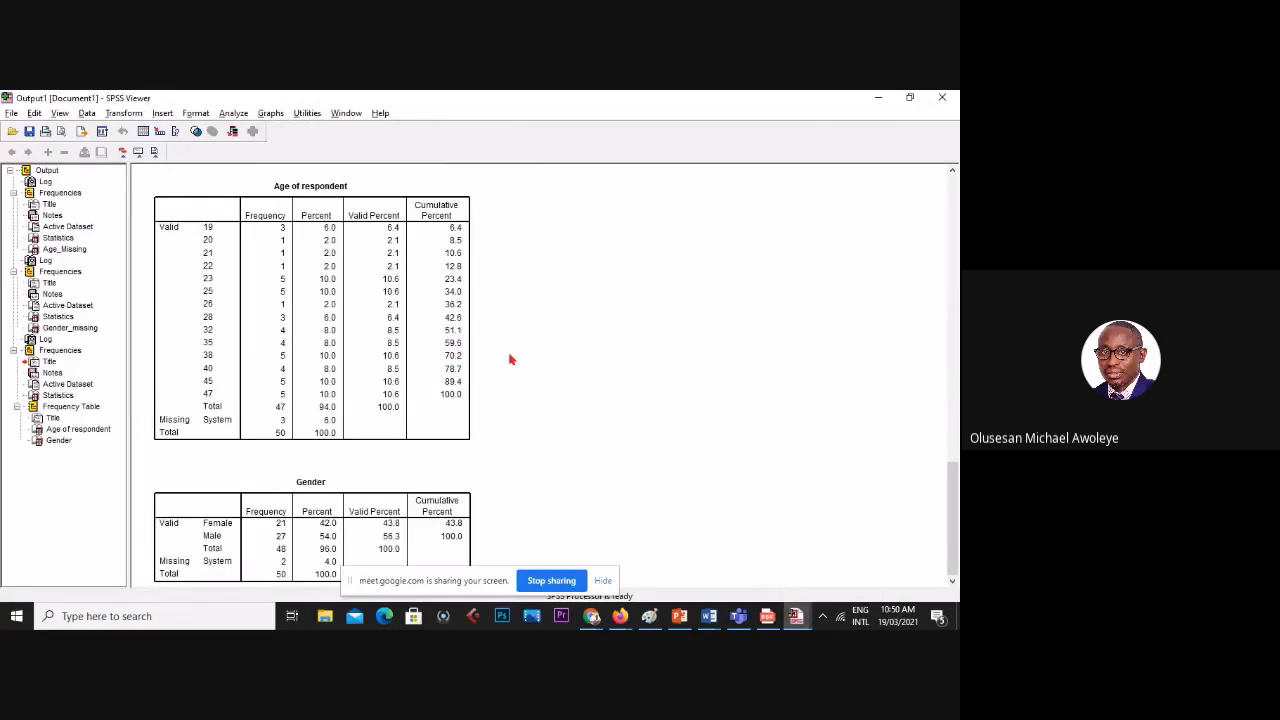
scroll(508, 358, up, 8)
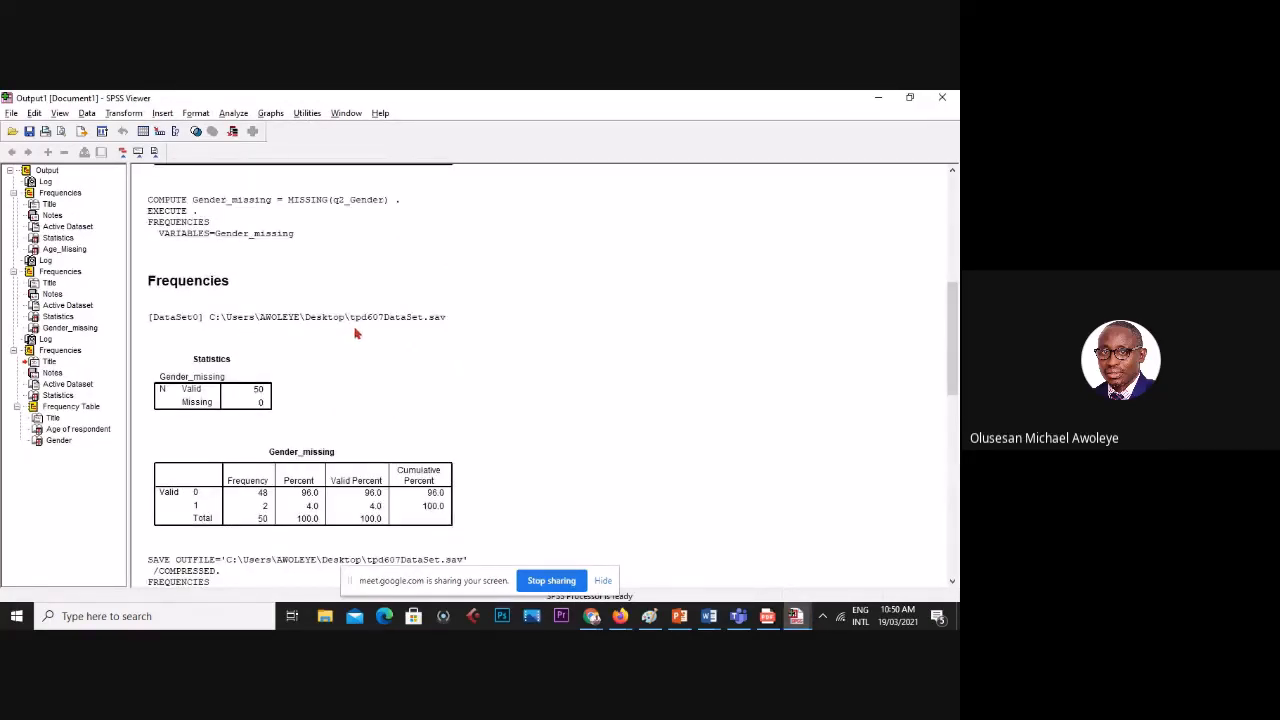
scroll(355, 333, up, 3)
click(942, 97)
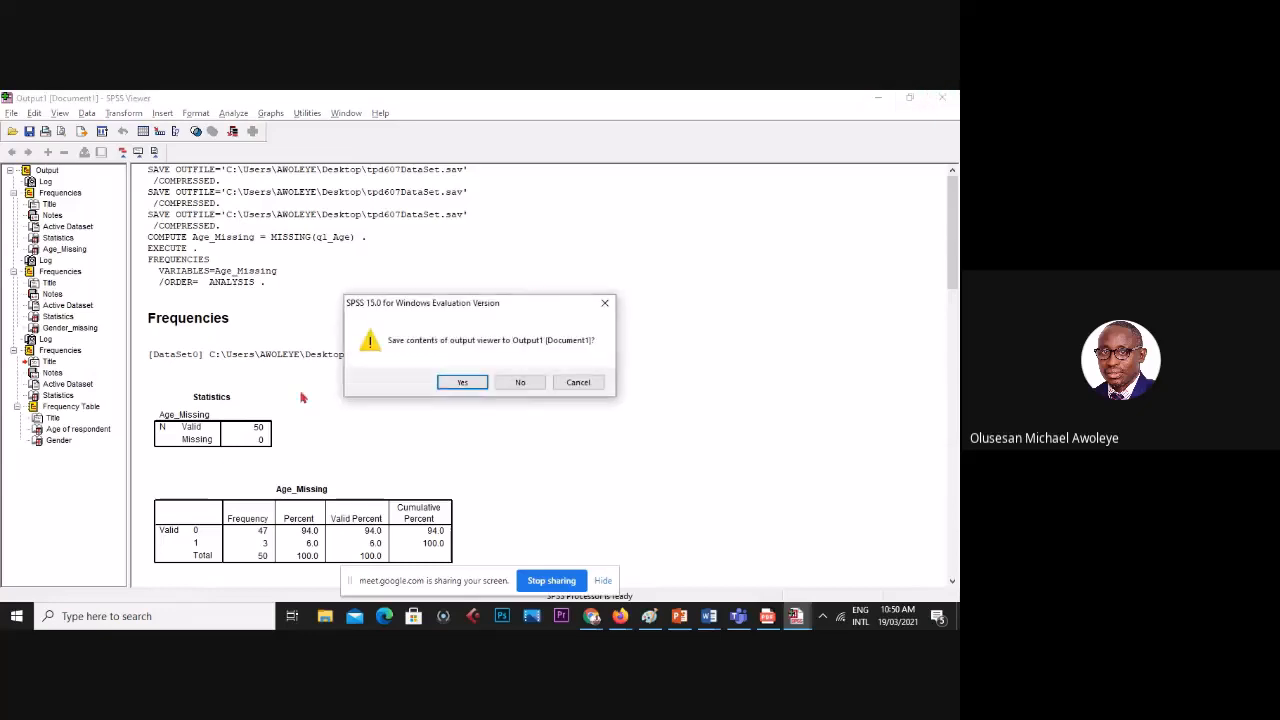
click(520, 382)
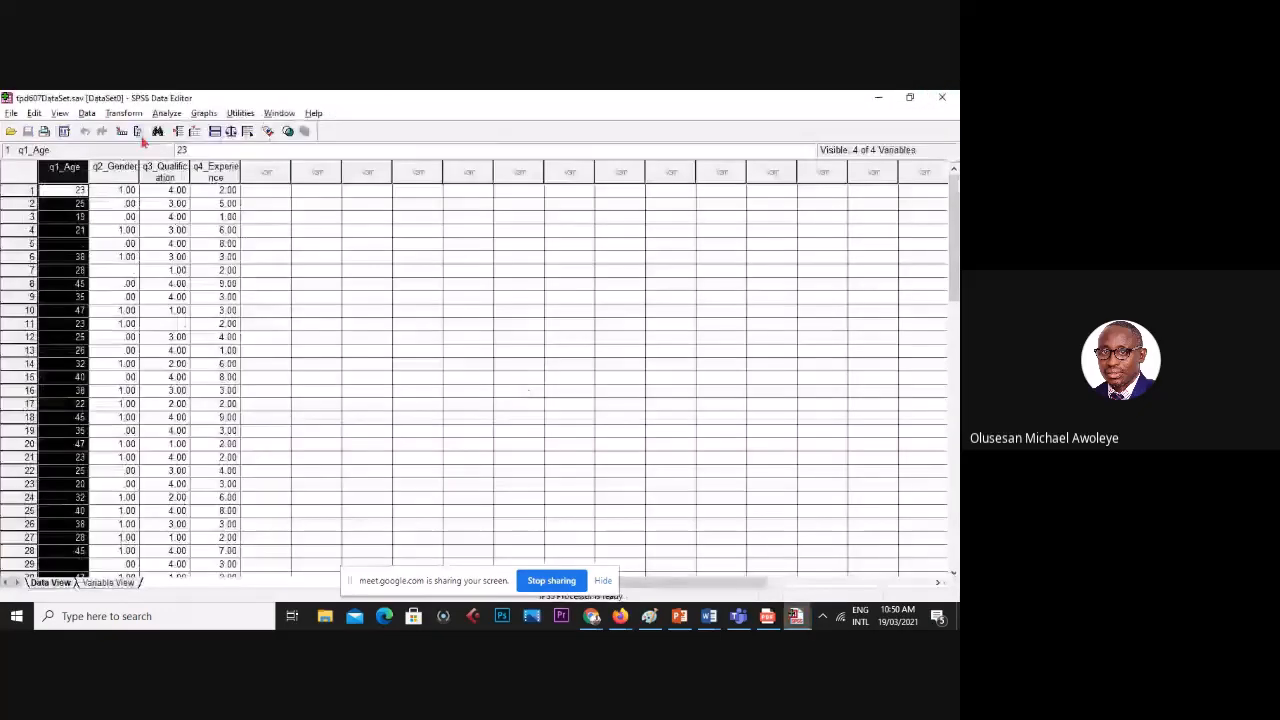
- Run the frequencies for Age of respondent and Gender again and review the statistics and frequency tables
click(166, 113)
mouse_move(252, 144)
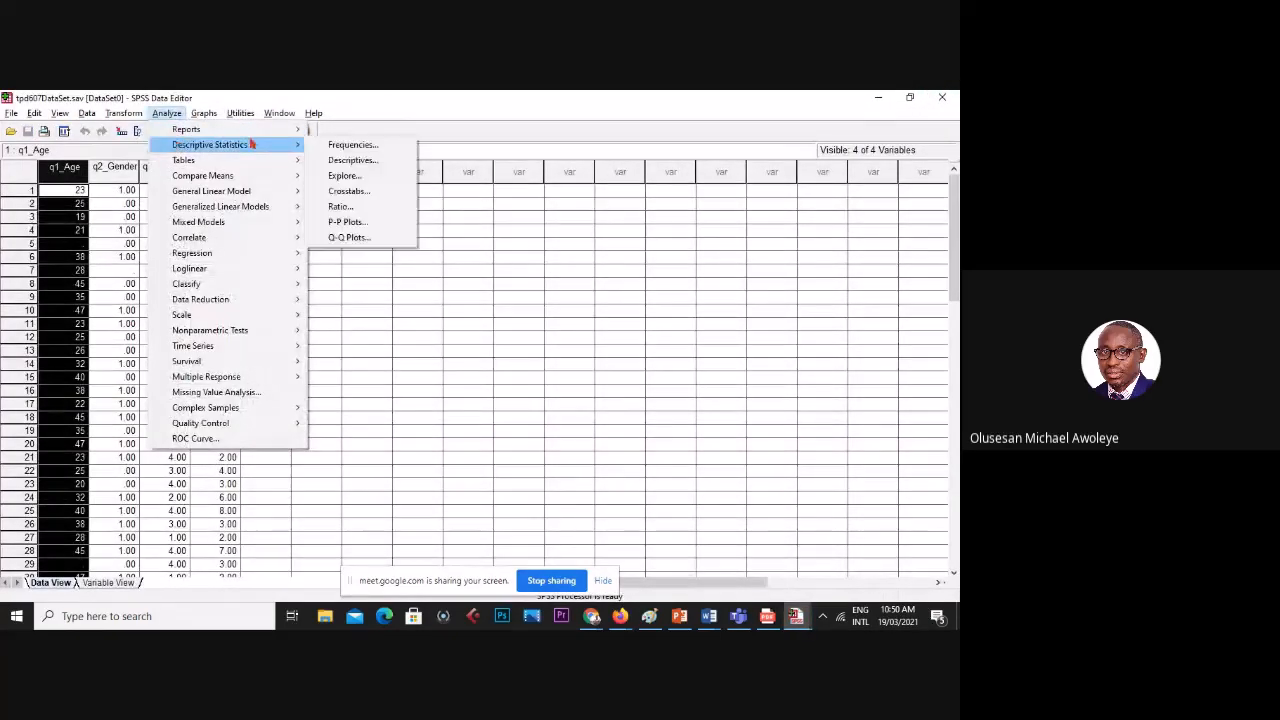
click(355, 145)
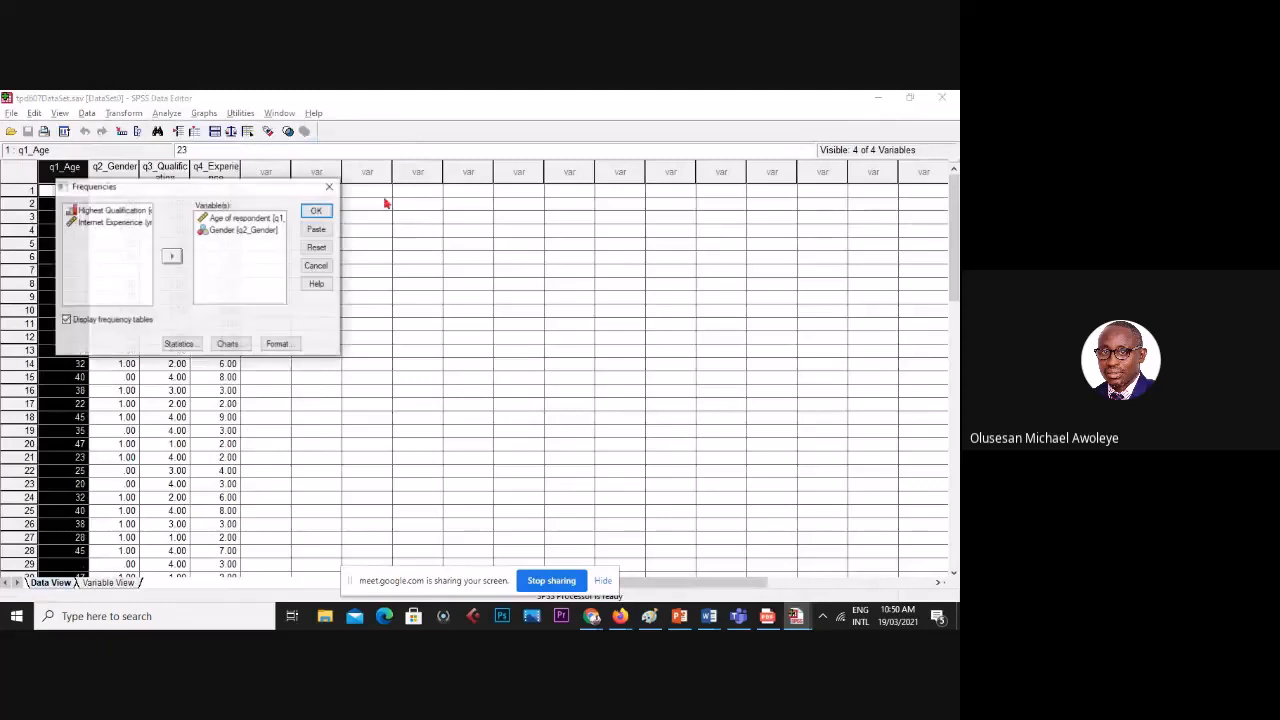
click(316, 211)
scroll(362, 316, down, 3)
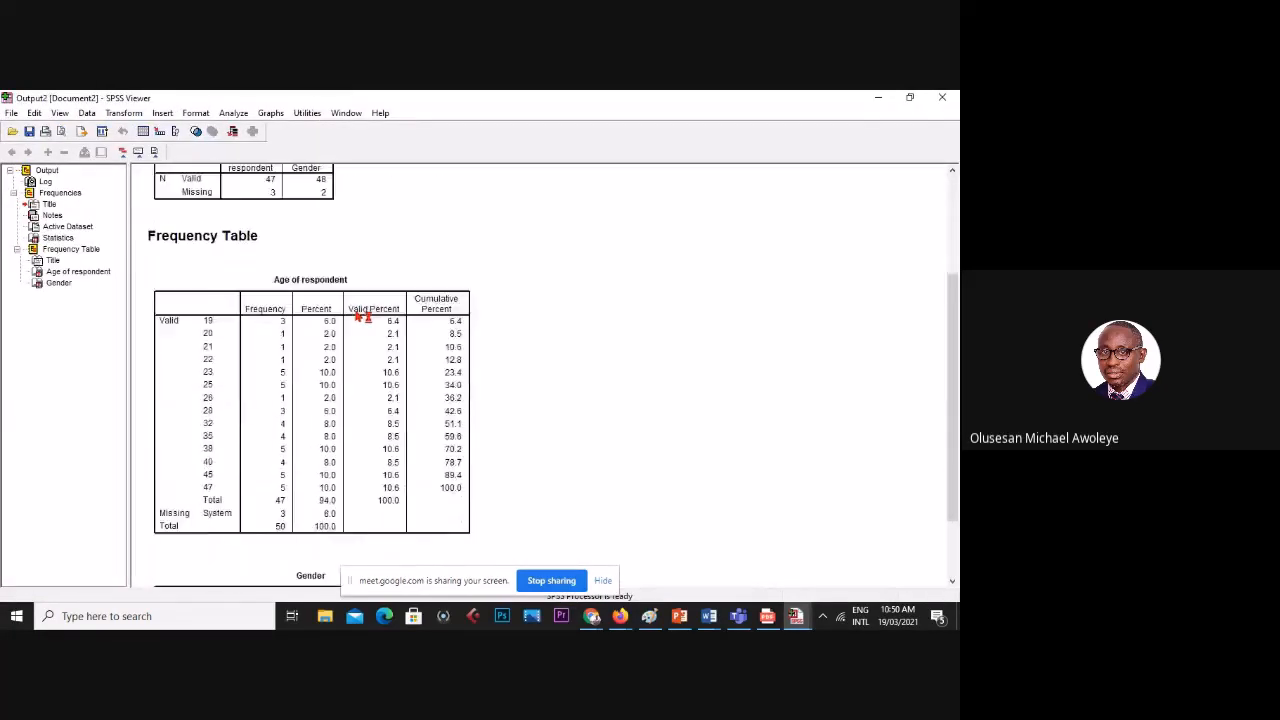
scroll(362, 316, up, 3)
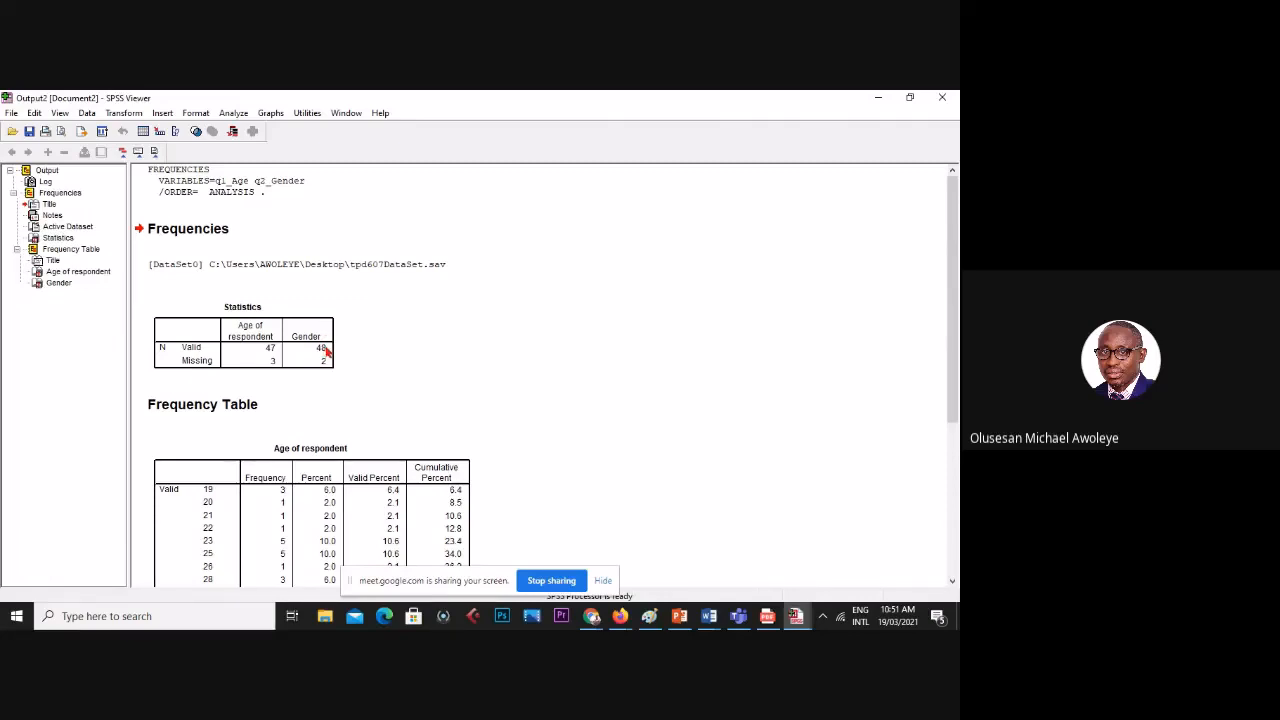
scroll(340, 356, down, 2)
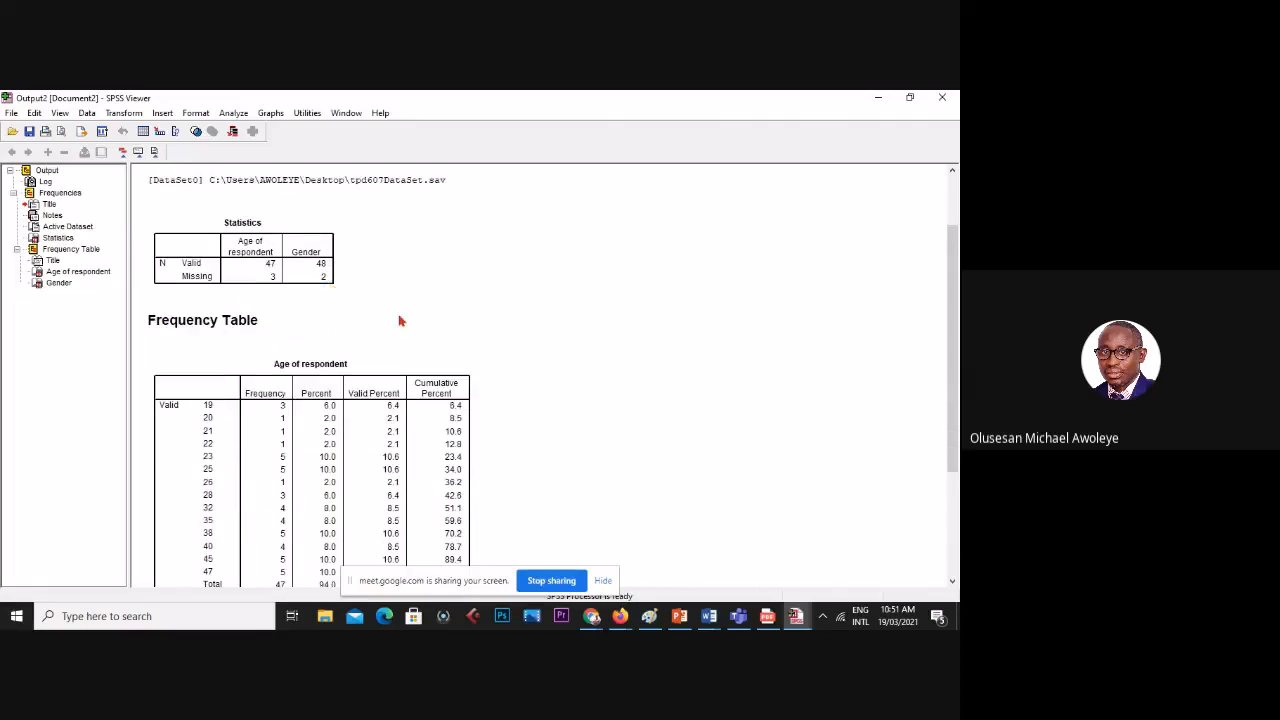
scroll(403, 325, down, 4)
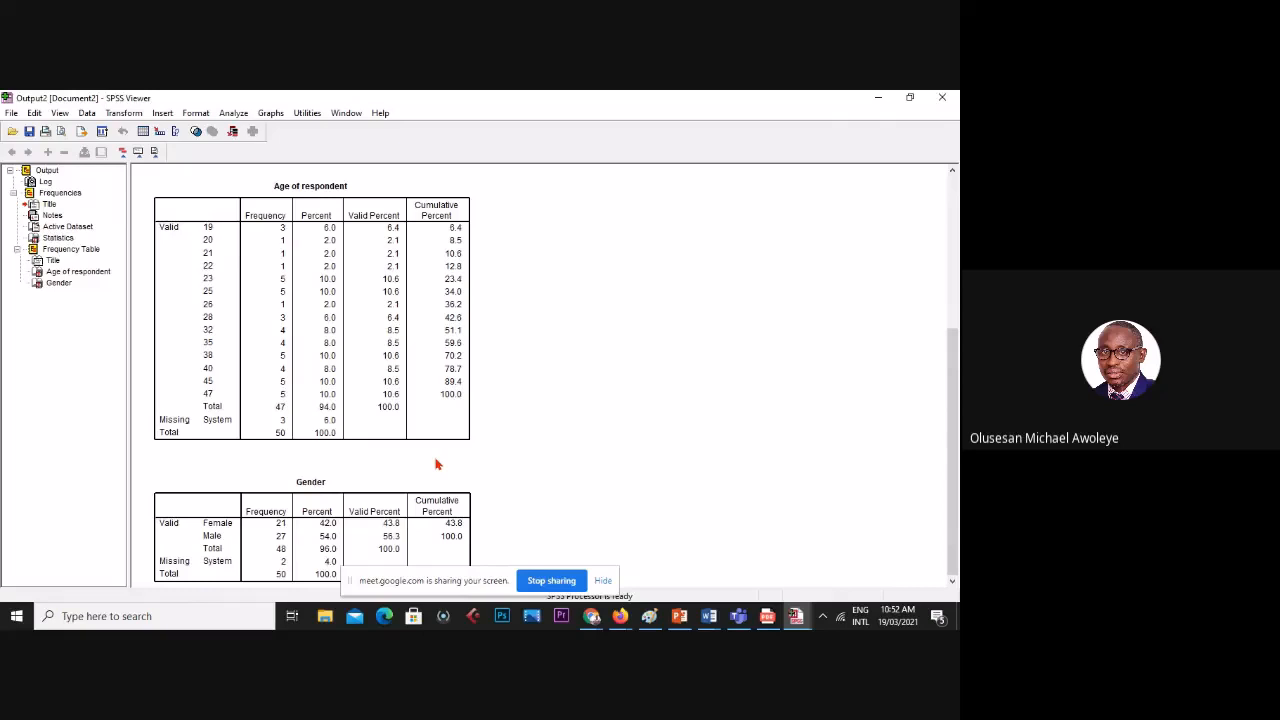
click(331, 564)
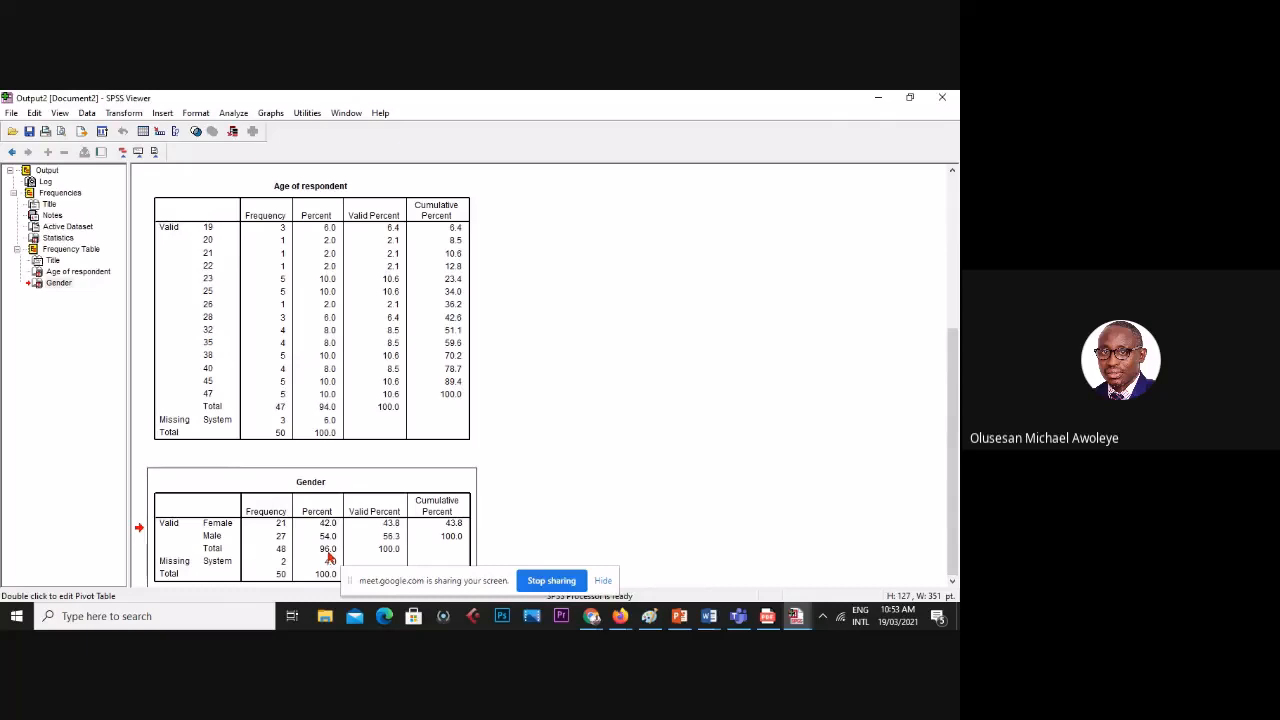
- Return to the data file and inspect the age, gender and qualification columns for blank cells
click(143, 131)
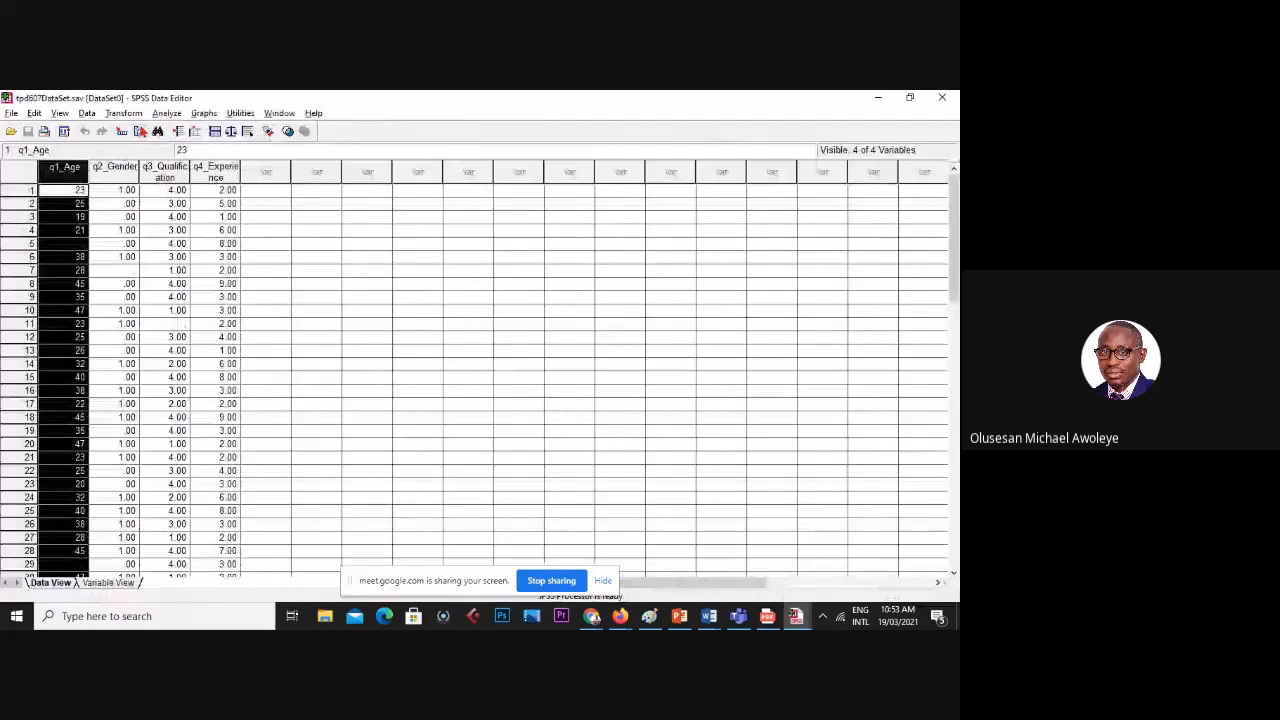
scroll(300, 314, down, 4)
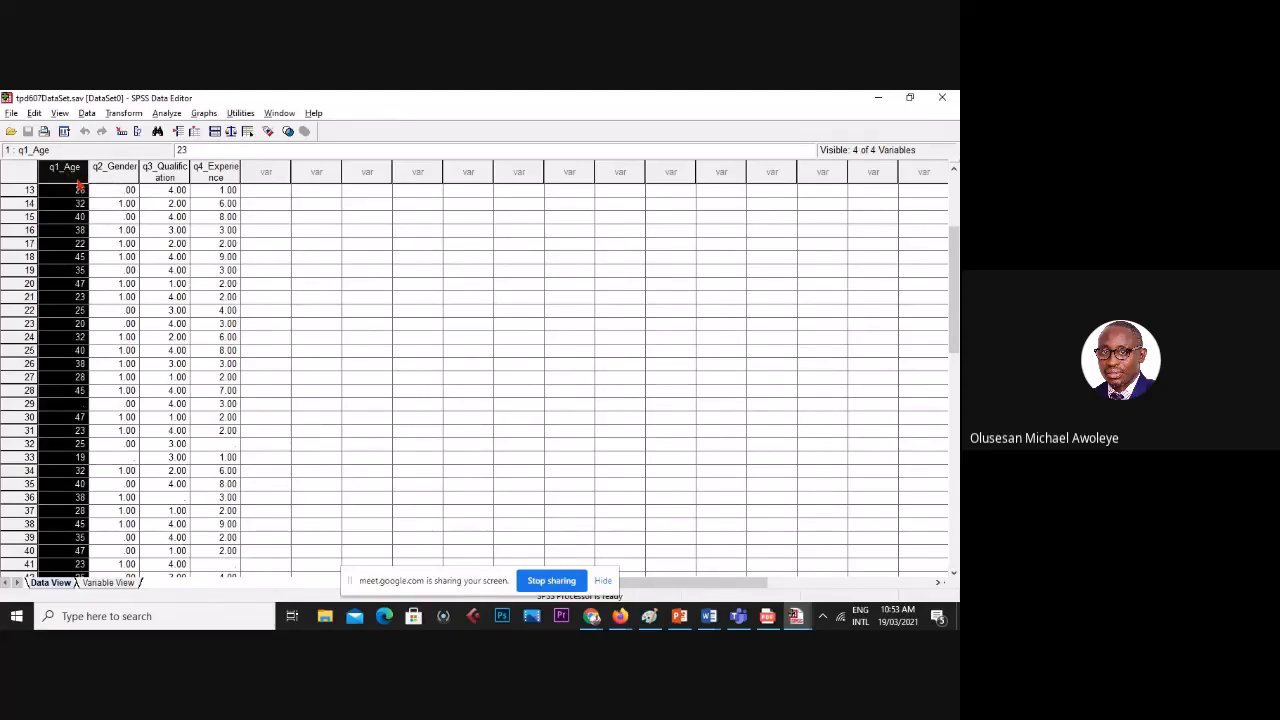
click(117, 170)
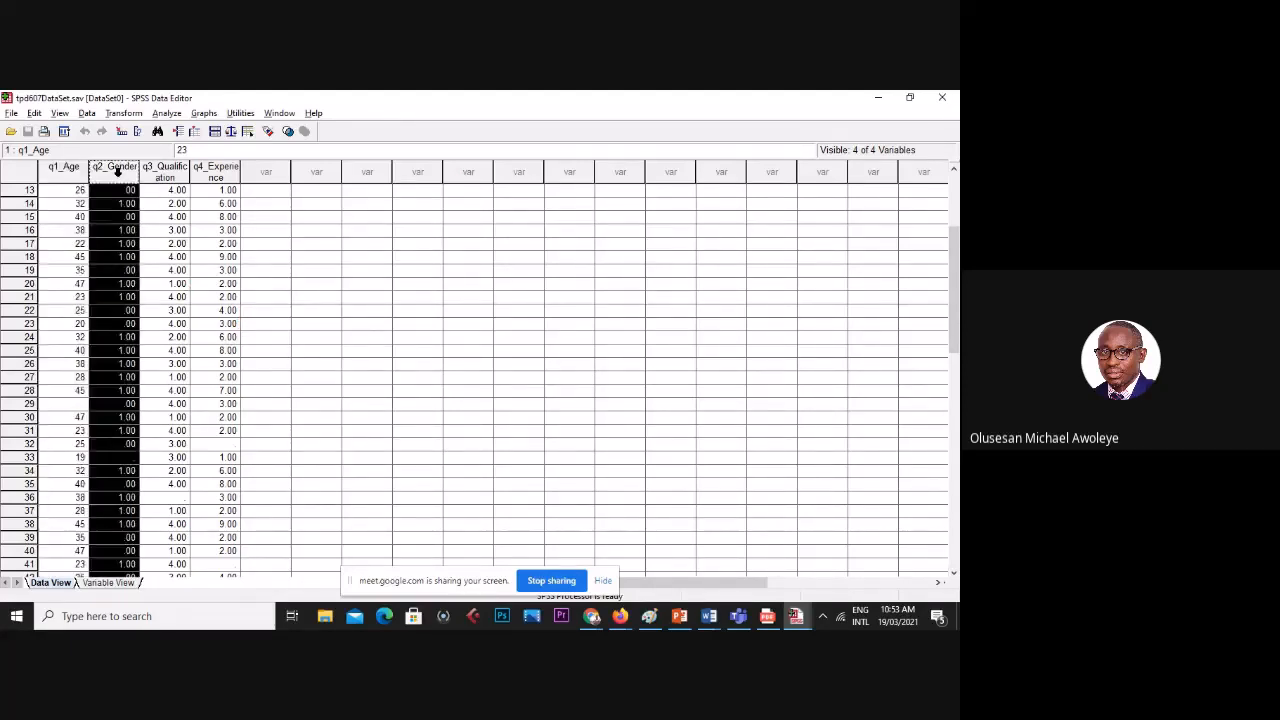
click(162, 170)
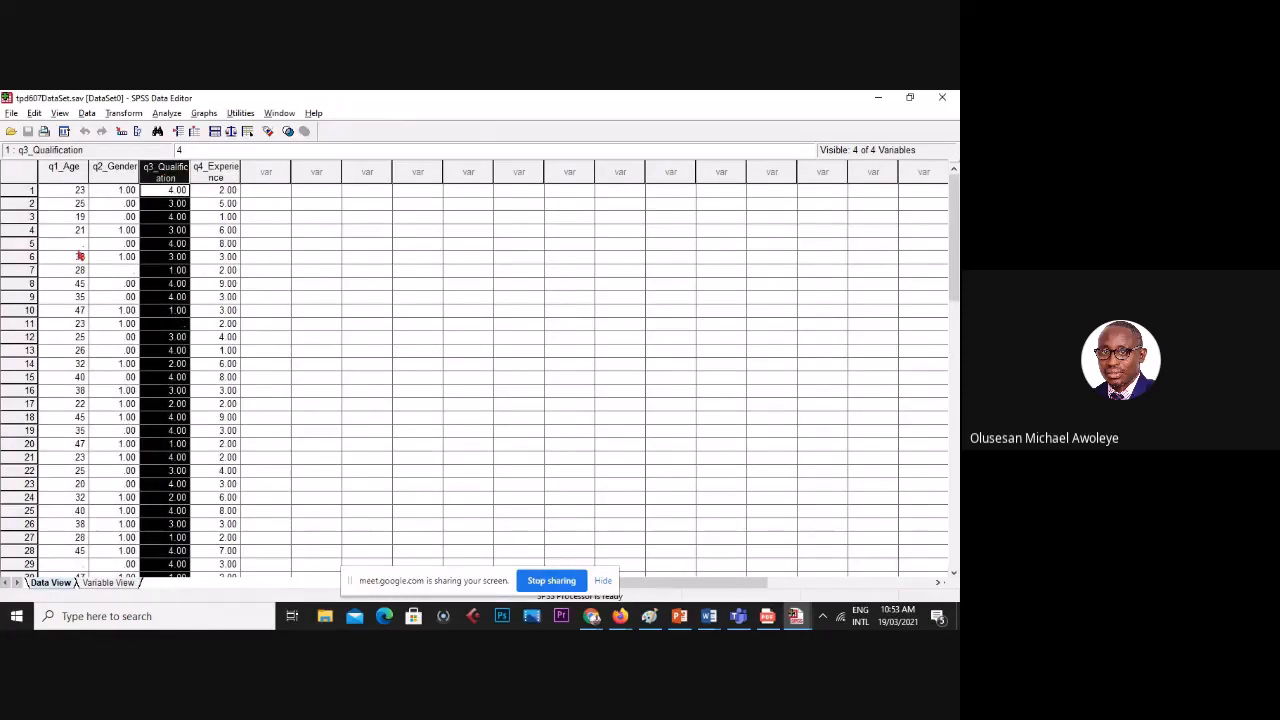
scroll(60, 290, down, 7)
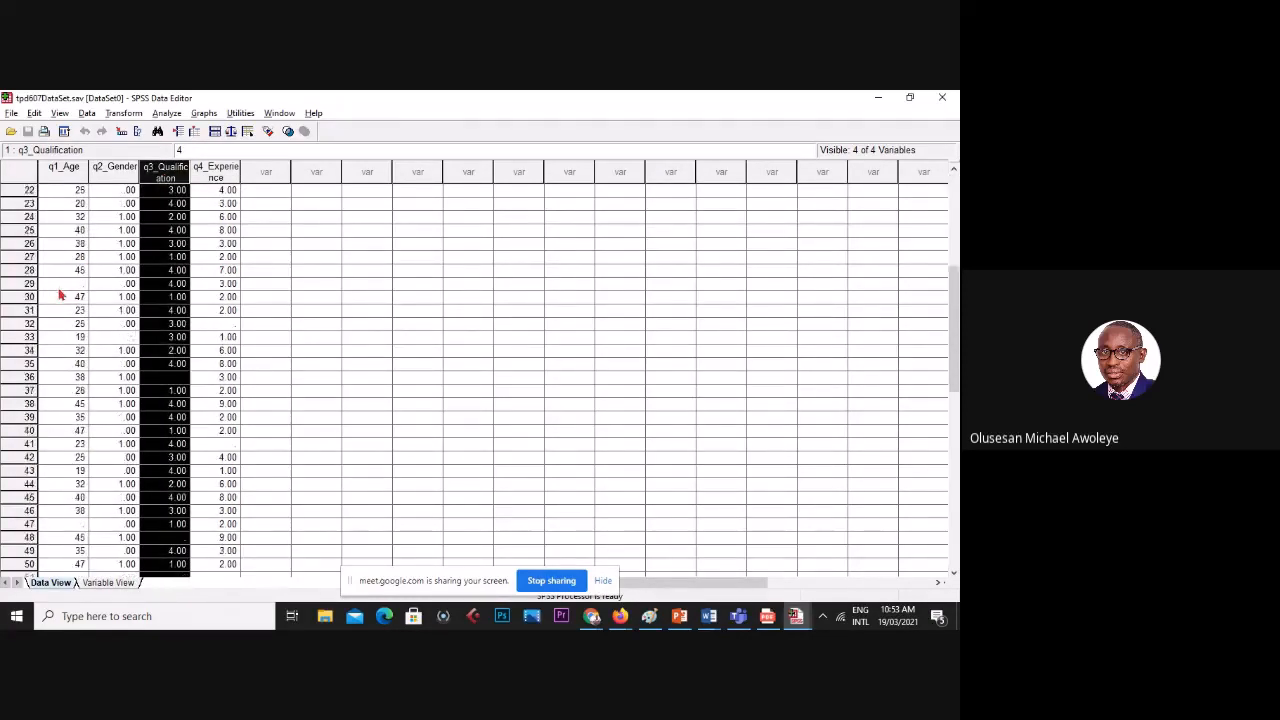
scroll(60, 295, up, 7)
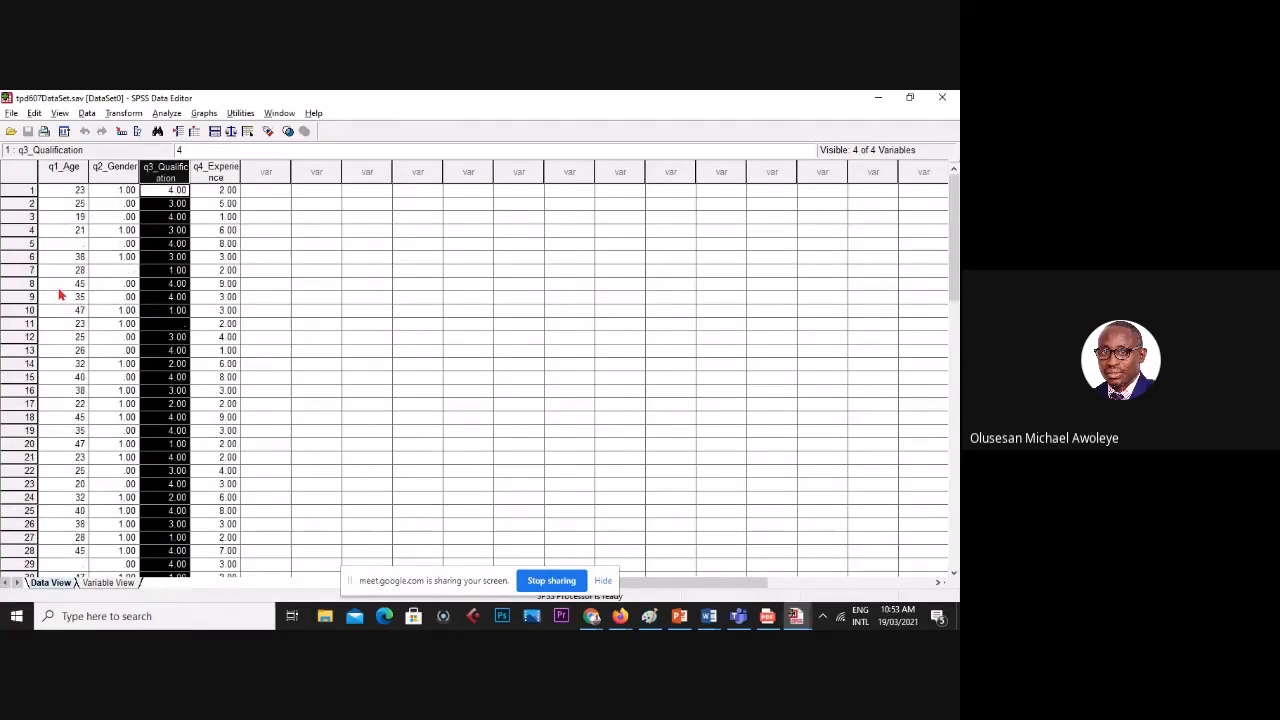
click(66, 172)
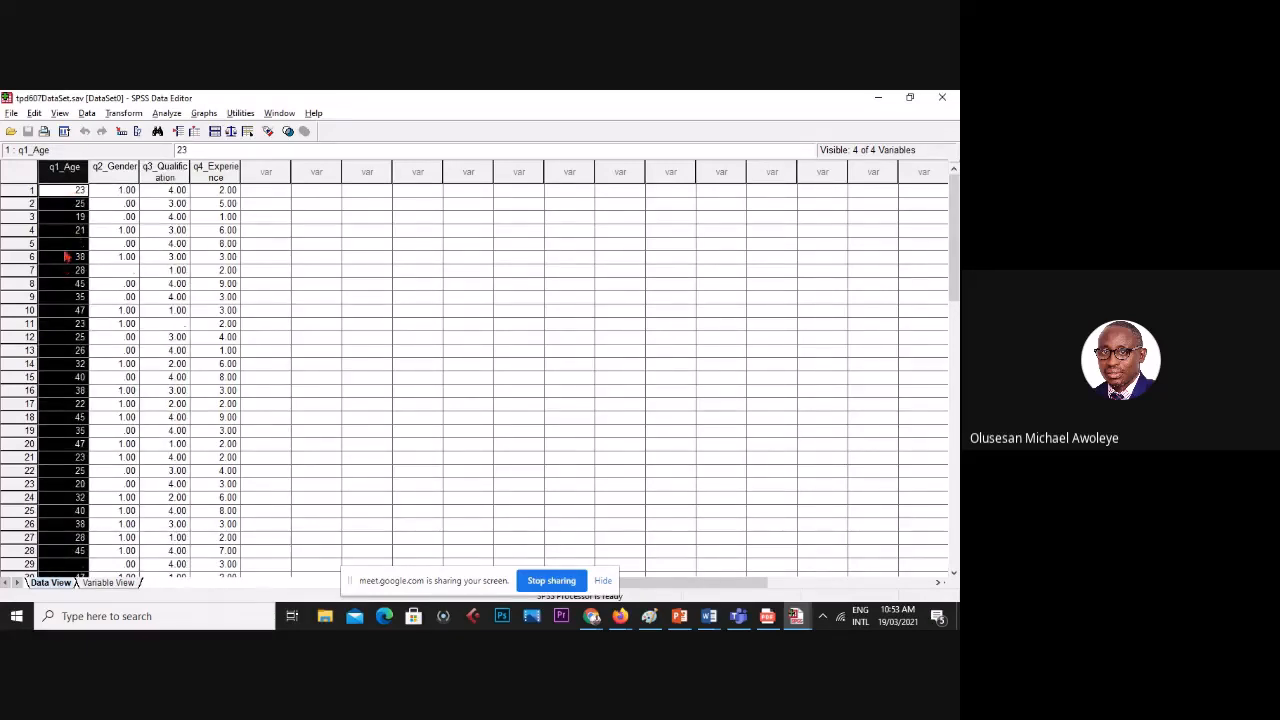
- Start Recode into Same Variables and choose Age of respondent as the variable to recode
click(125, 113)
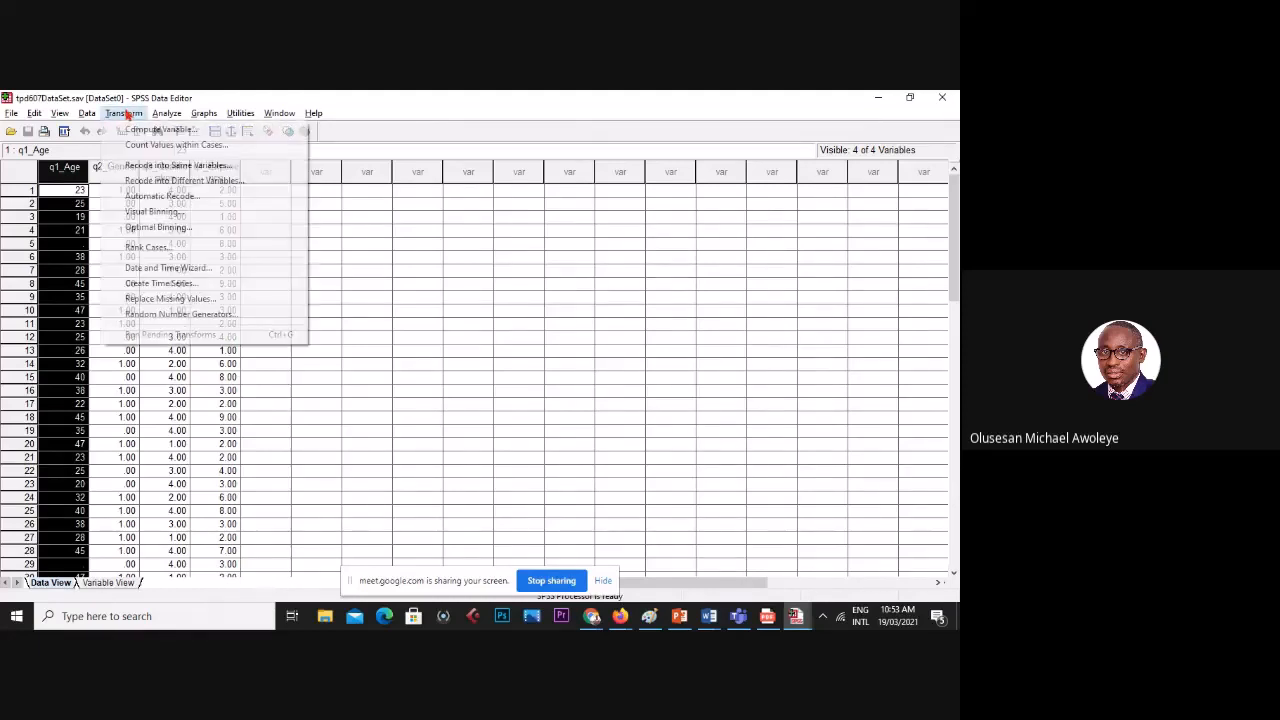
click(125, 113)
click(125, 113)
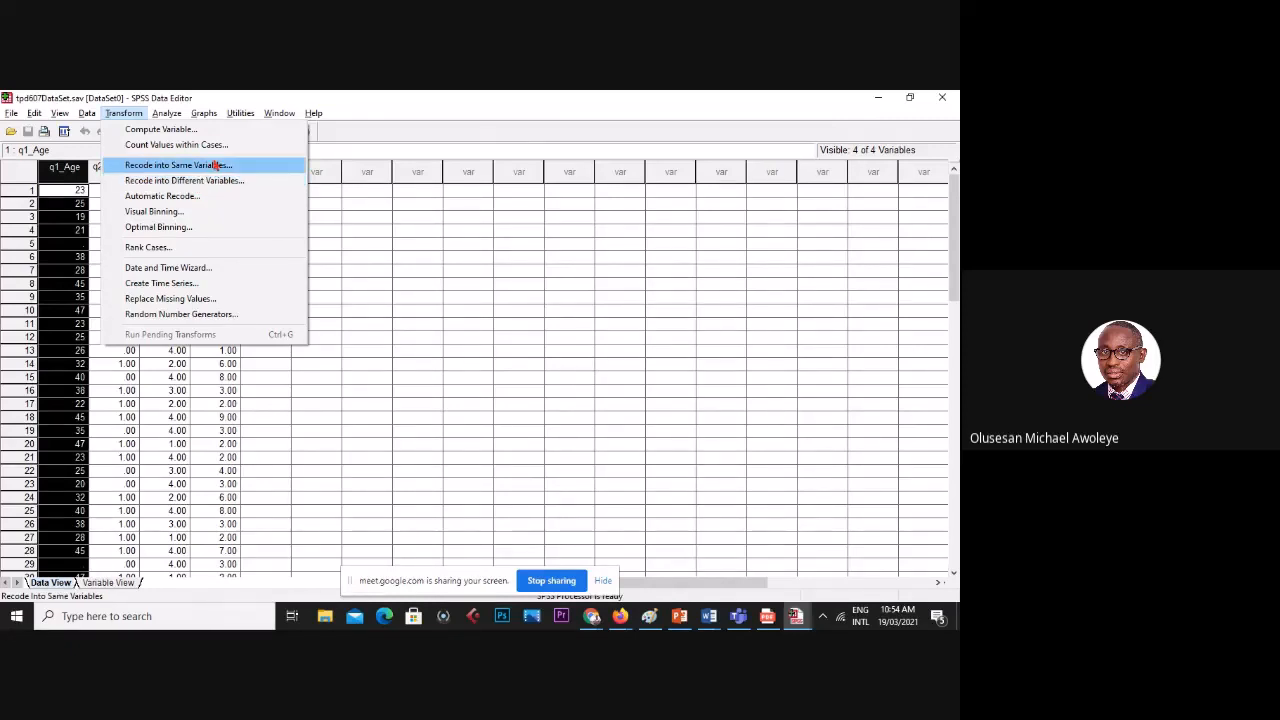
click(217, 165)
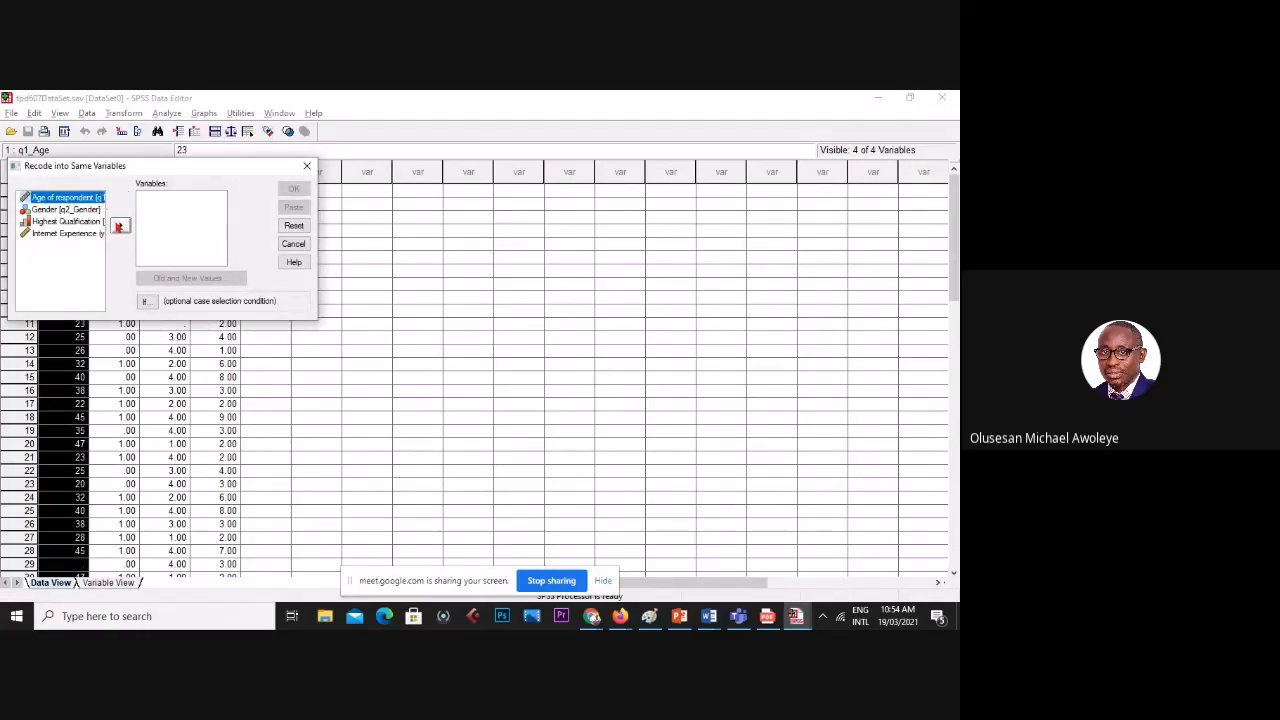
click(120, 226)
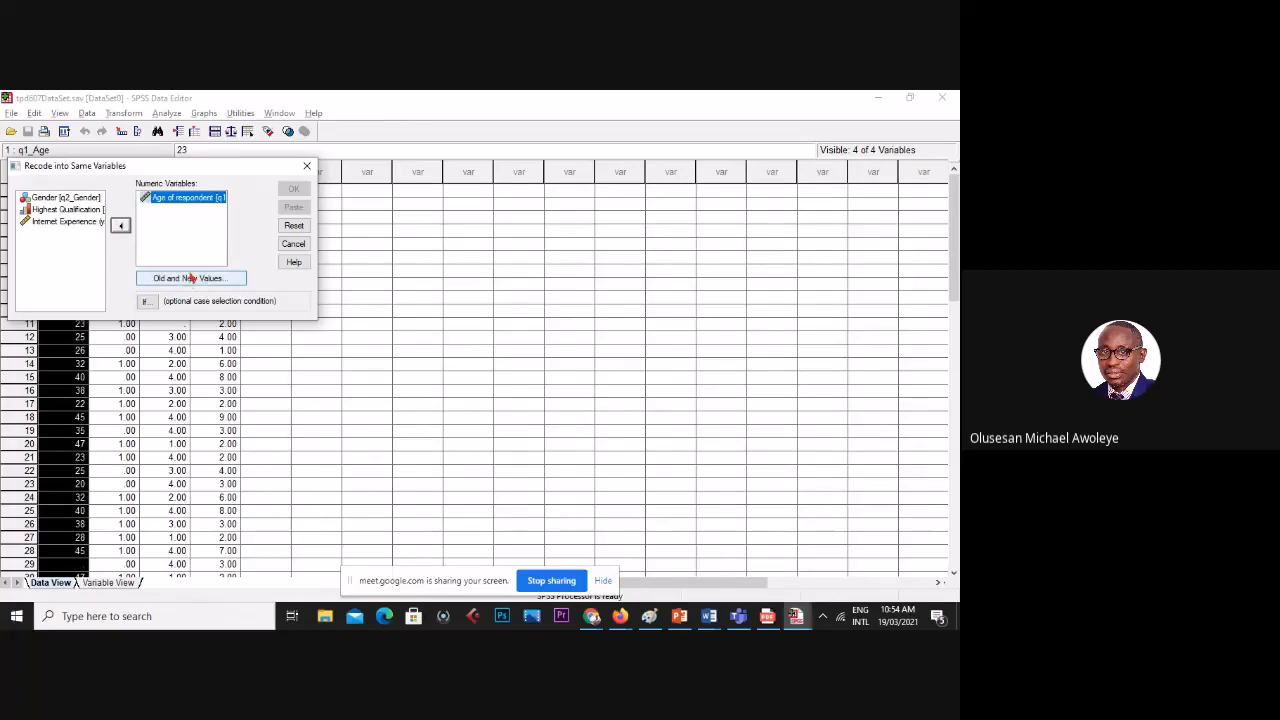
- Map system- or user-missing values of Age of respondent to -1 and run the recode
click(190, 279)
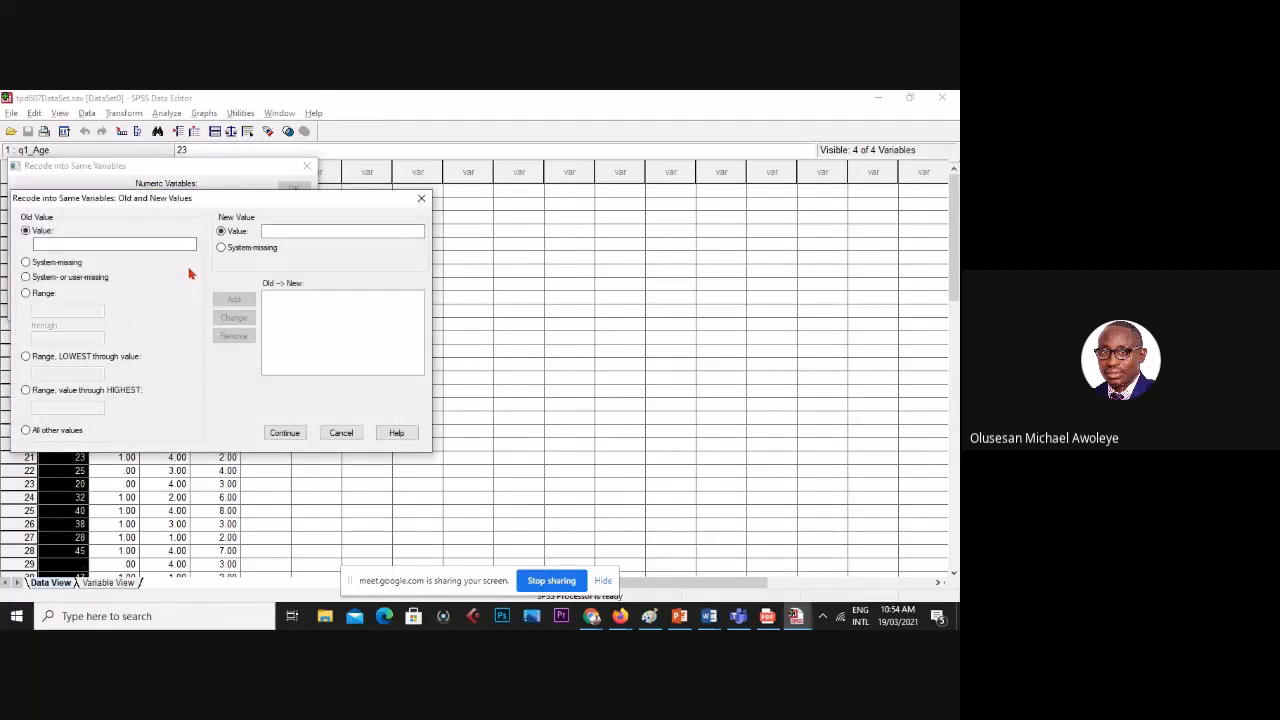
click(40, 280)
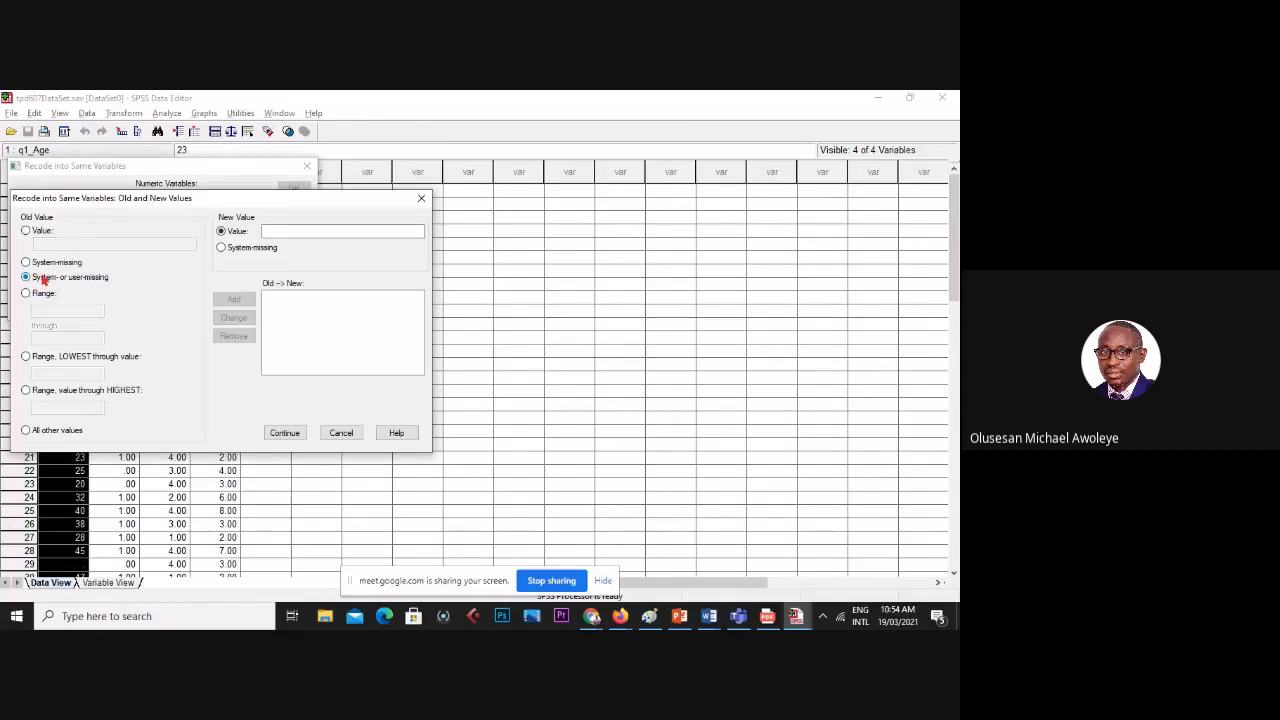
click(276, 231)
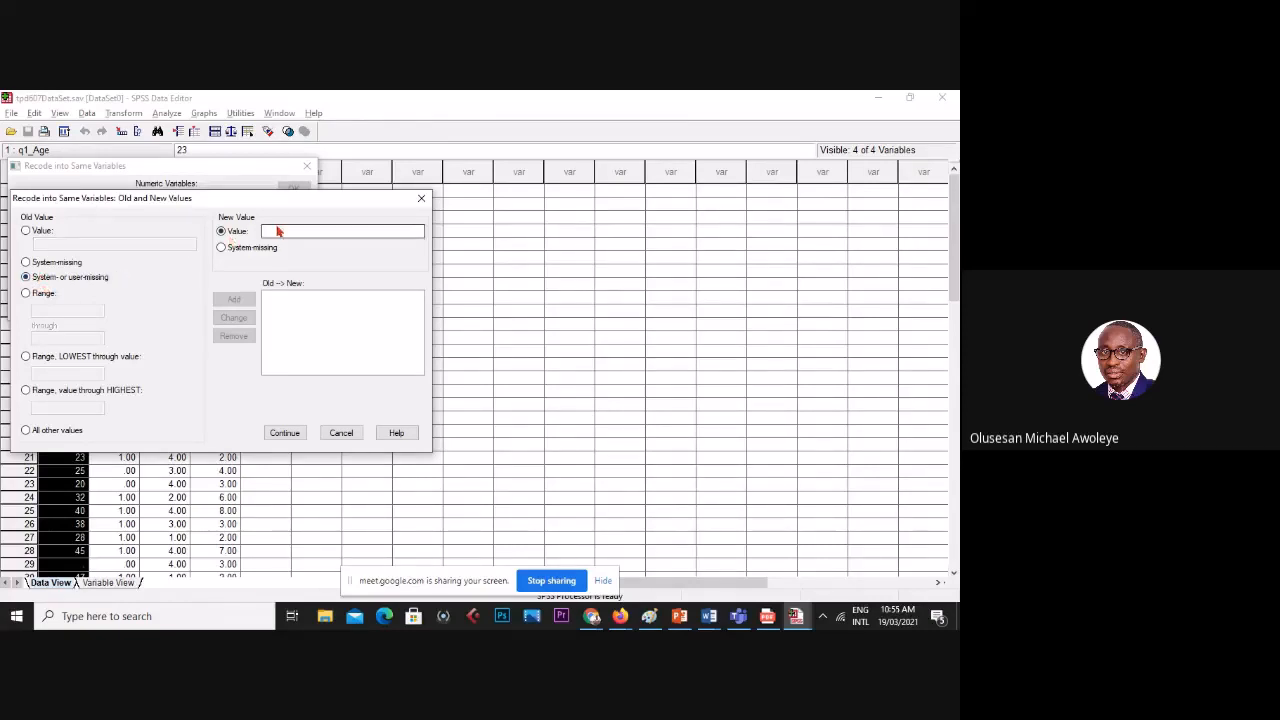
text(-1)
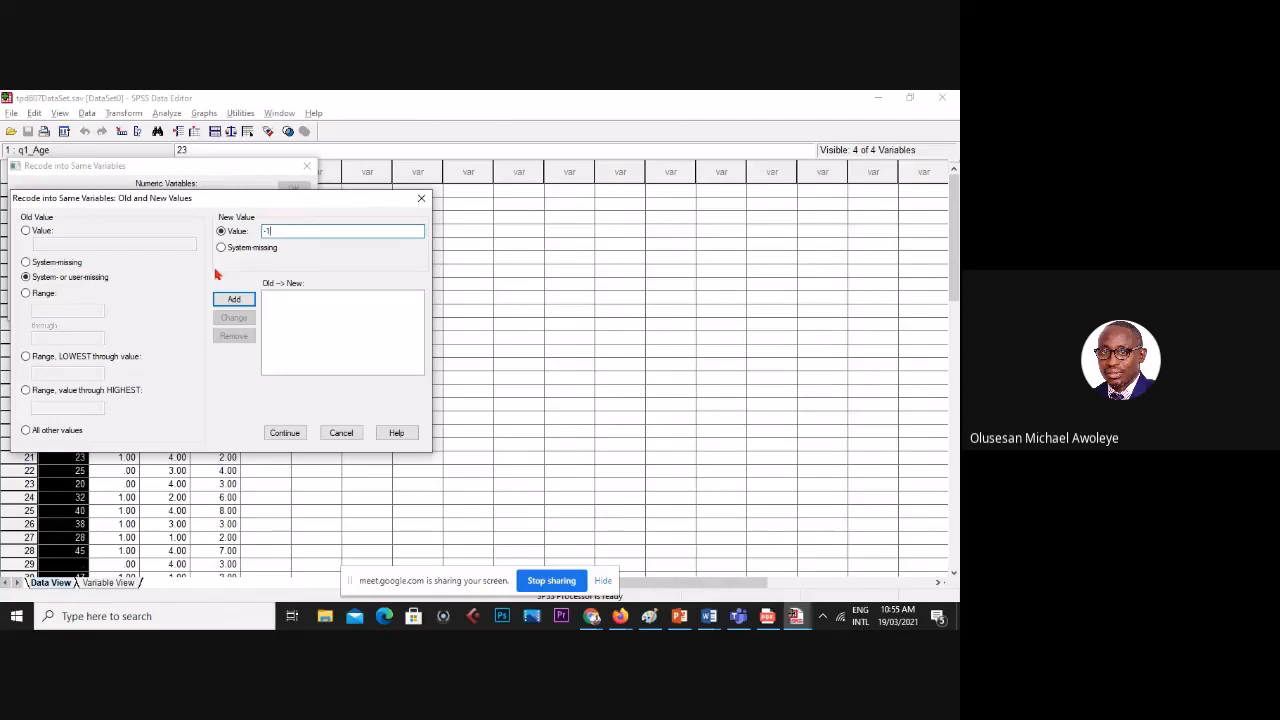
click(230, 299)
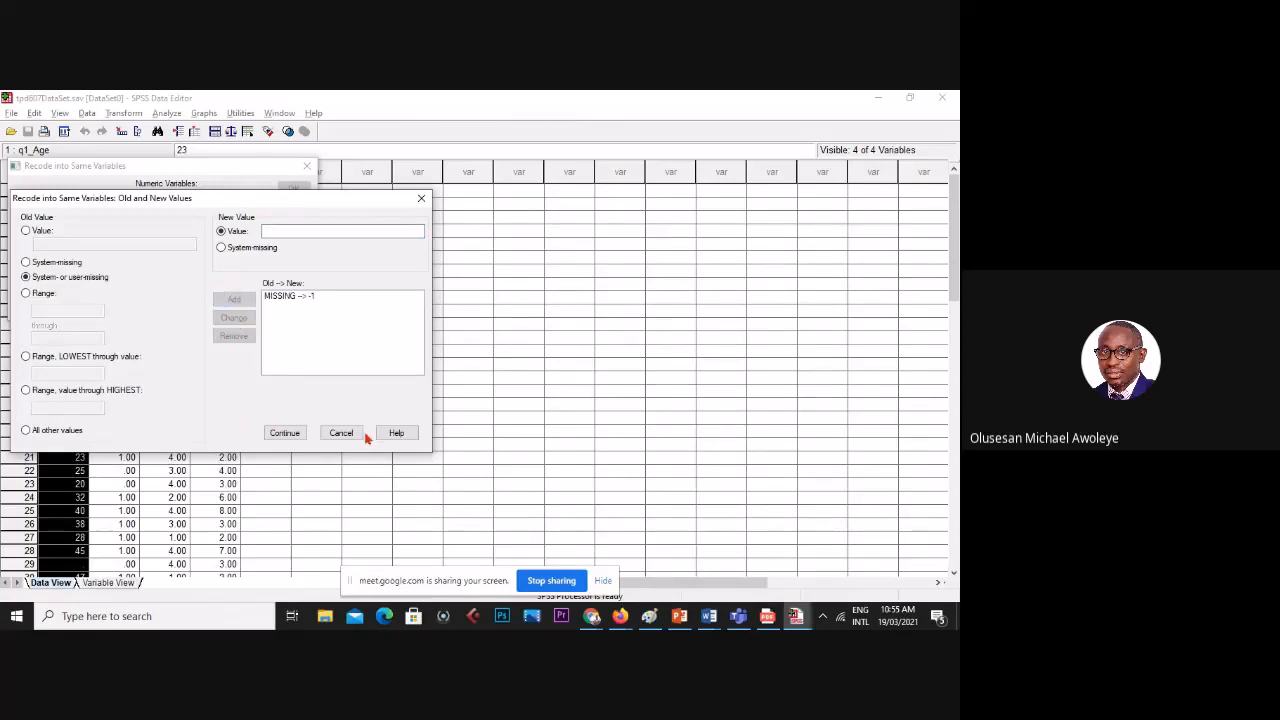
click(284, 432)
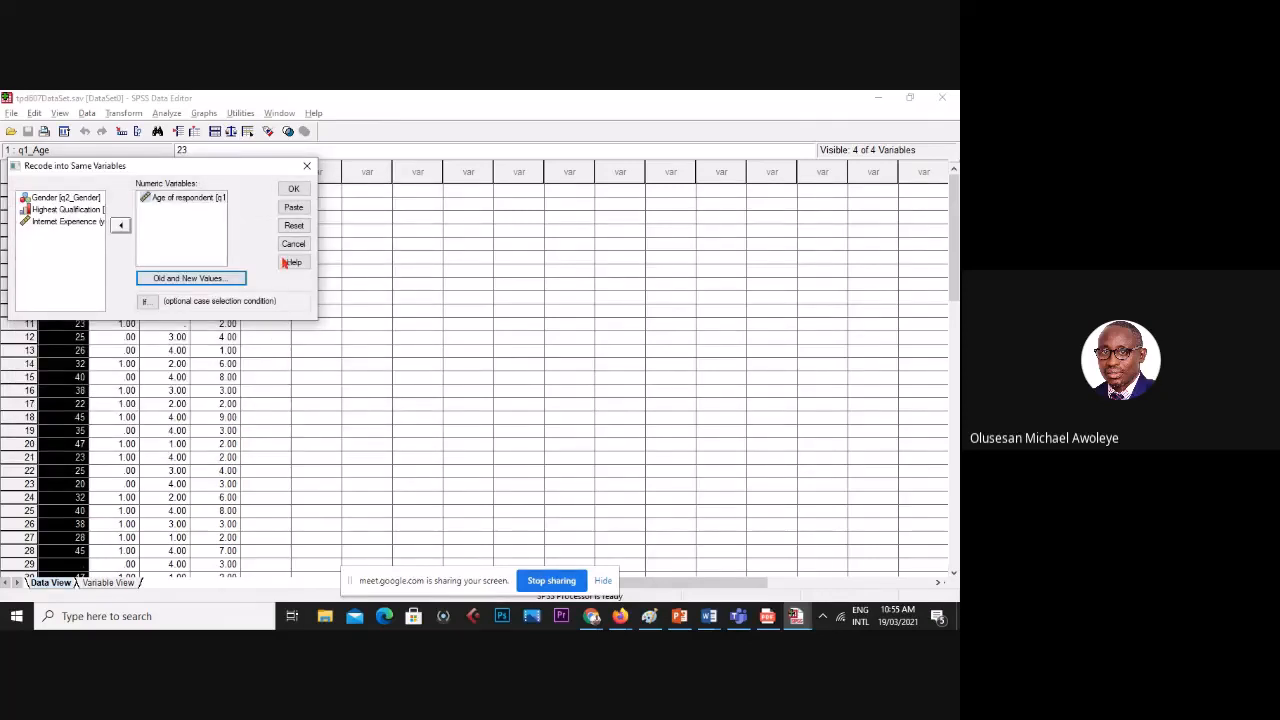
click(293, 190)
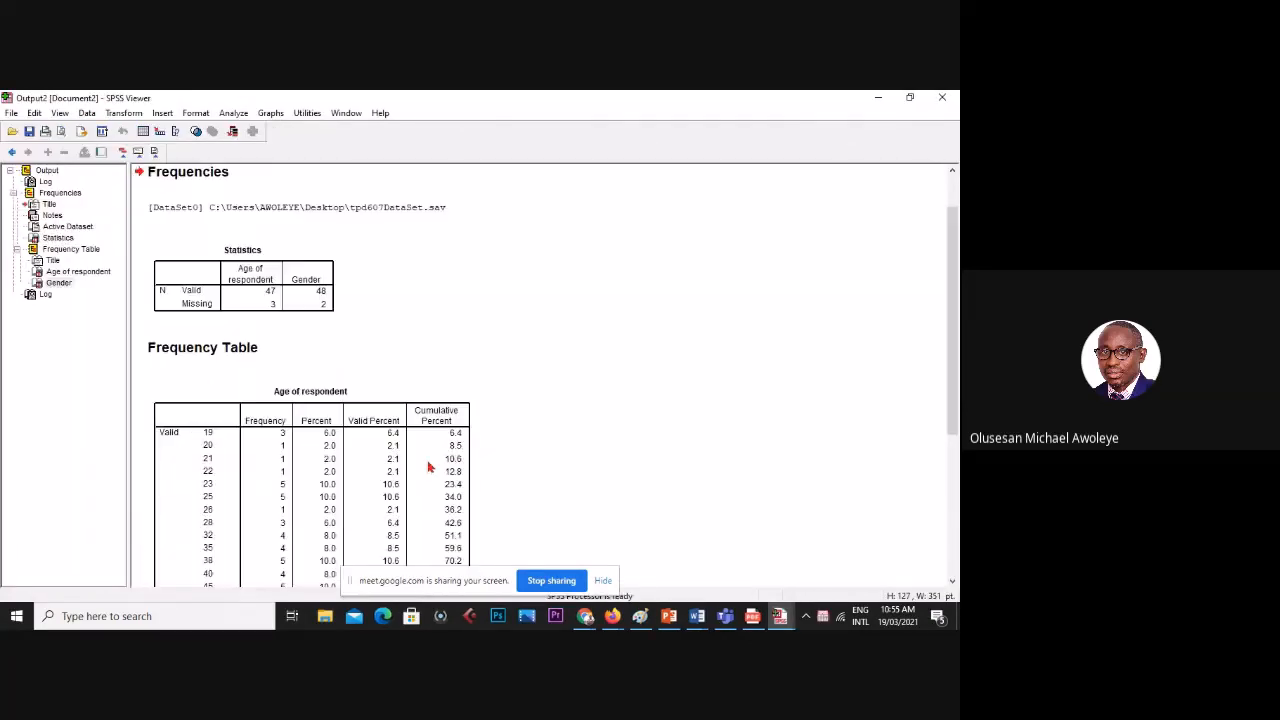
- Return to the data file and check the recoded cells of q1_Age in rows 5 and 29
click(143, 133)
click(352, 245)
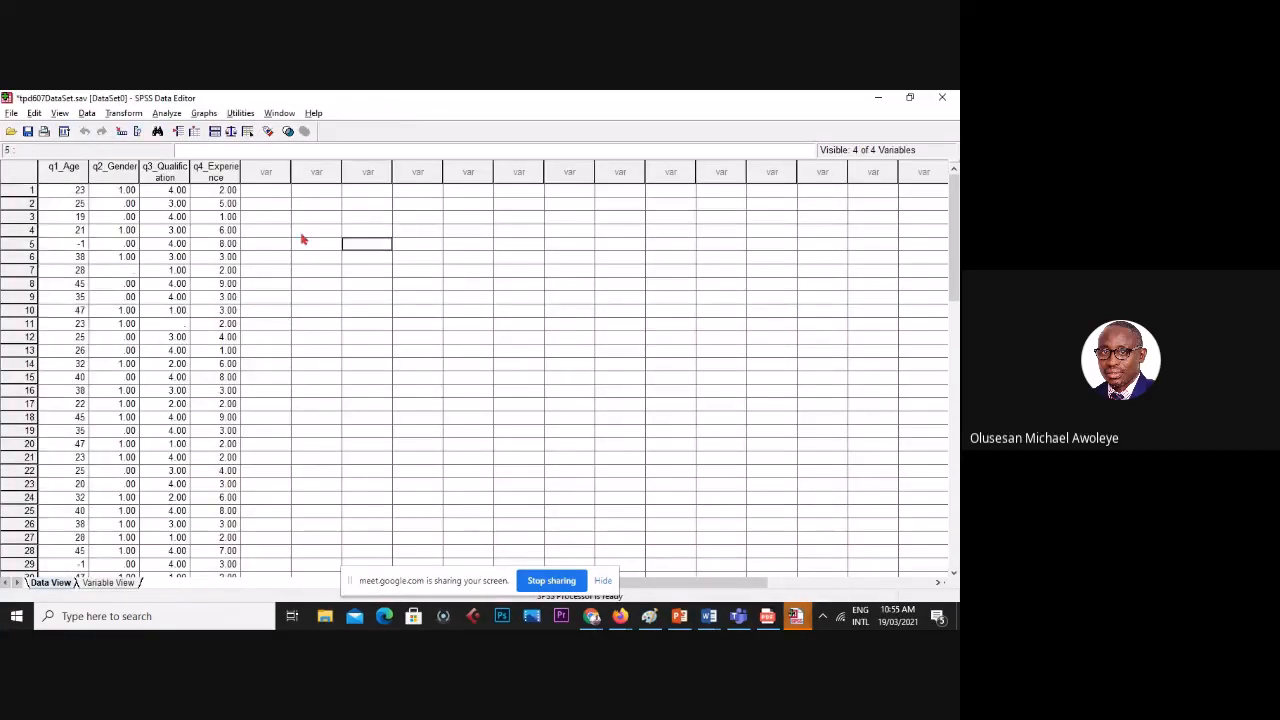
click(72, 244)
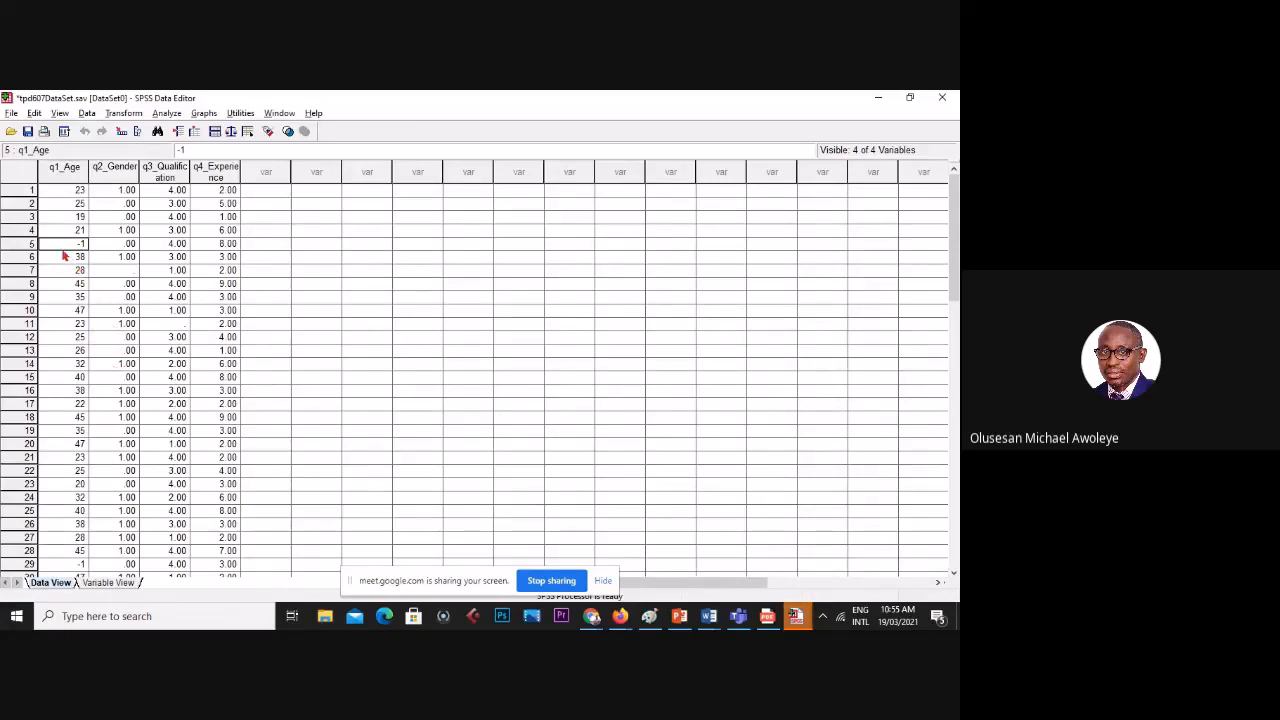
scroll(73, 337, down, 2)
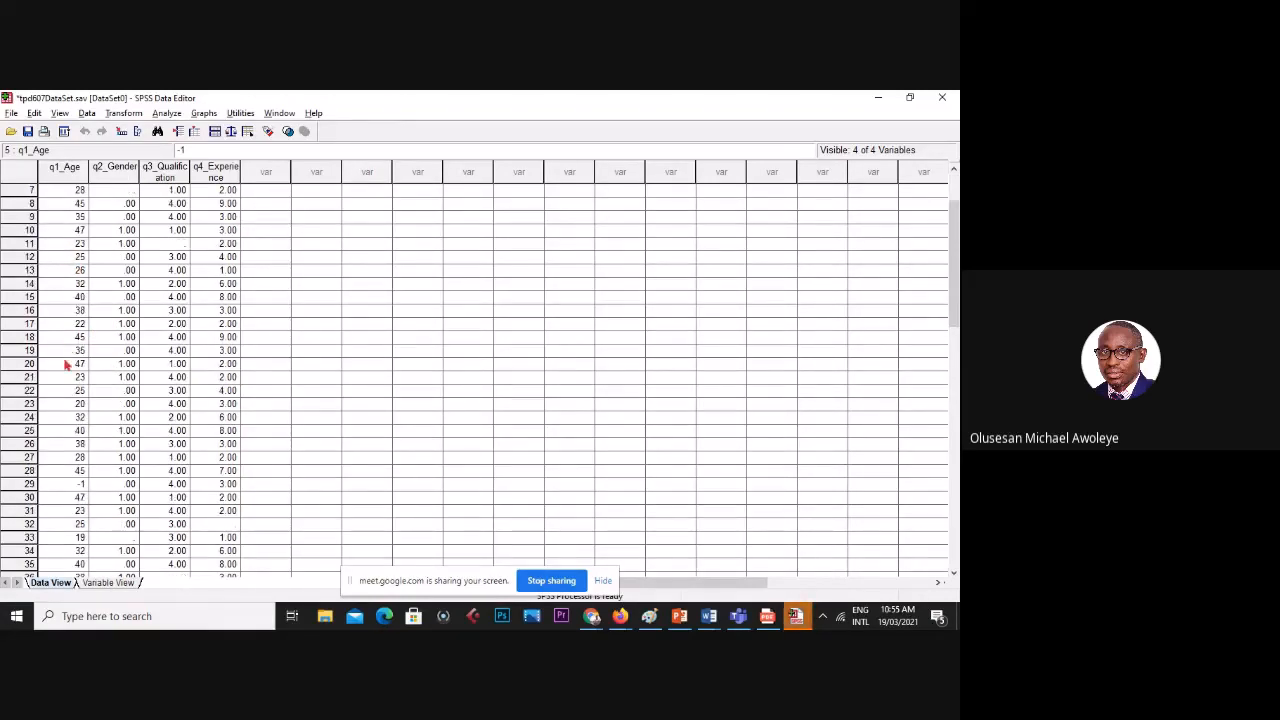
click(58, 484)
- Reset the Recode into Same Variables setup and choose only Gender as the variable to recode
click(132, 175)
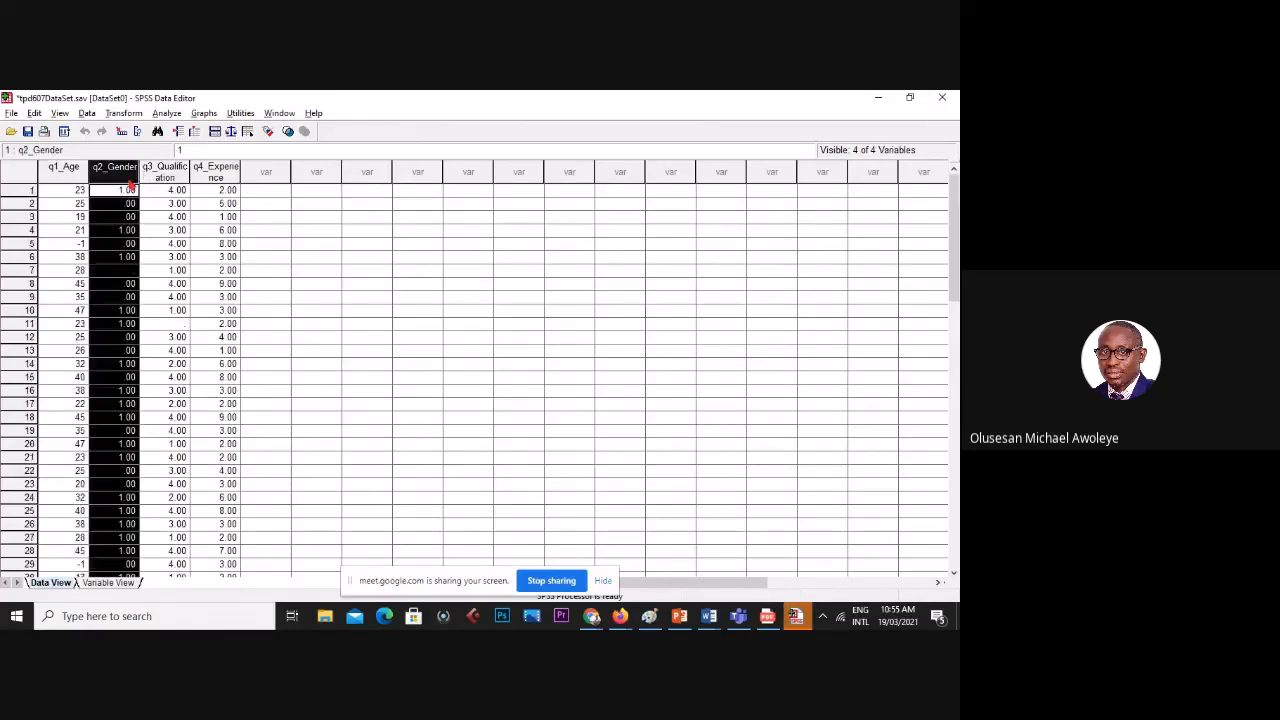
click(135, 114)
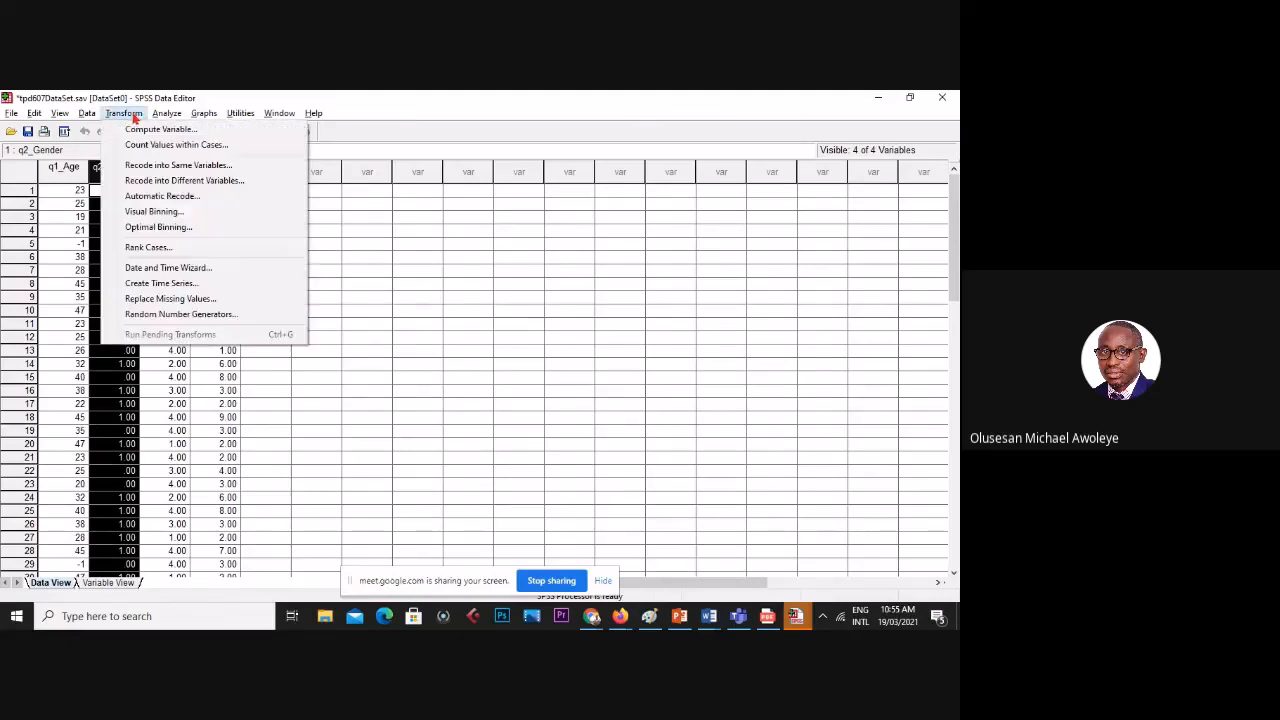
click(160, 166)
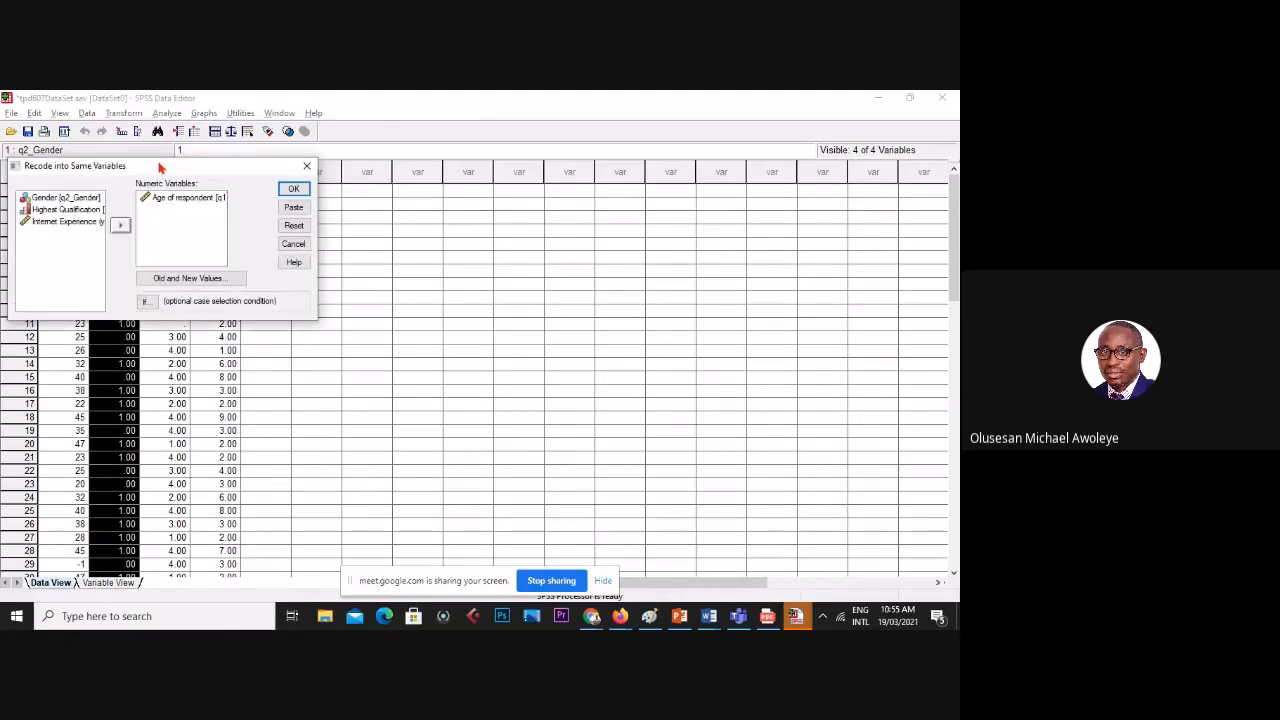
click(190, 197)
click(293, 225)
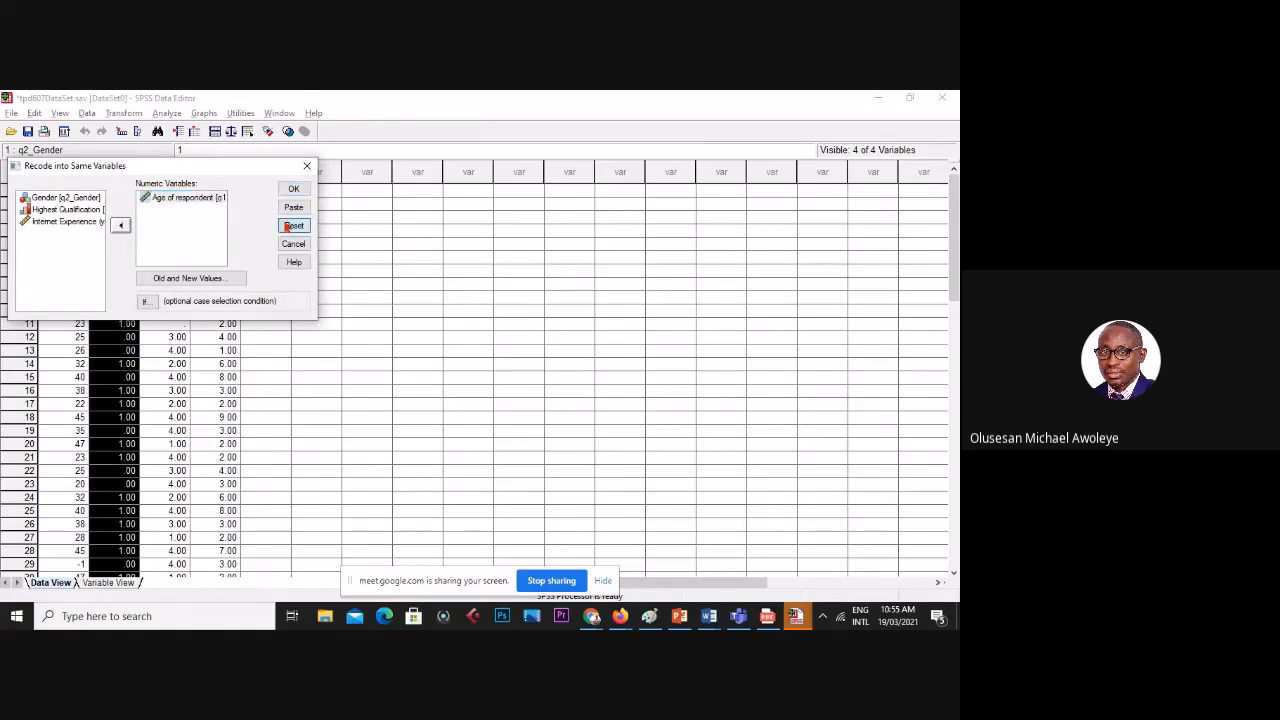
click(87, 210)
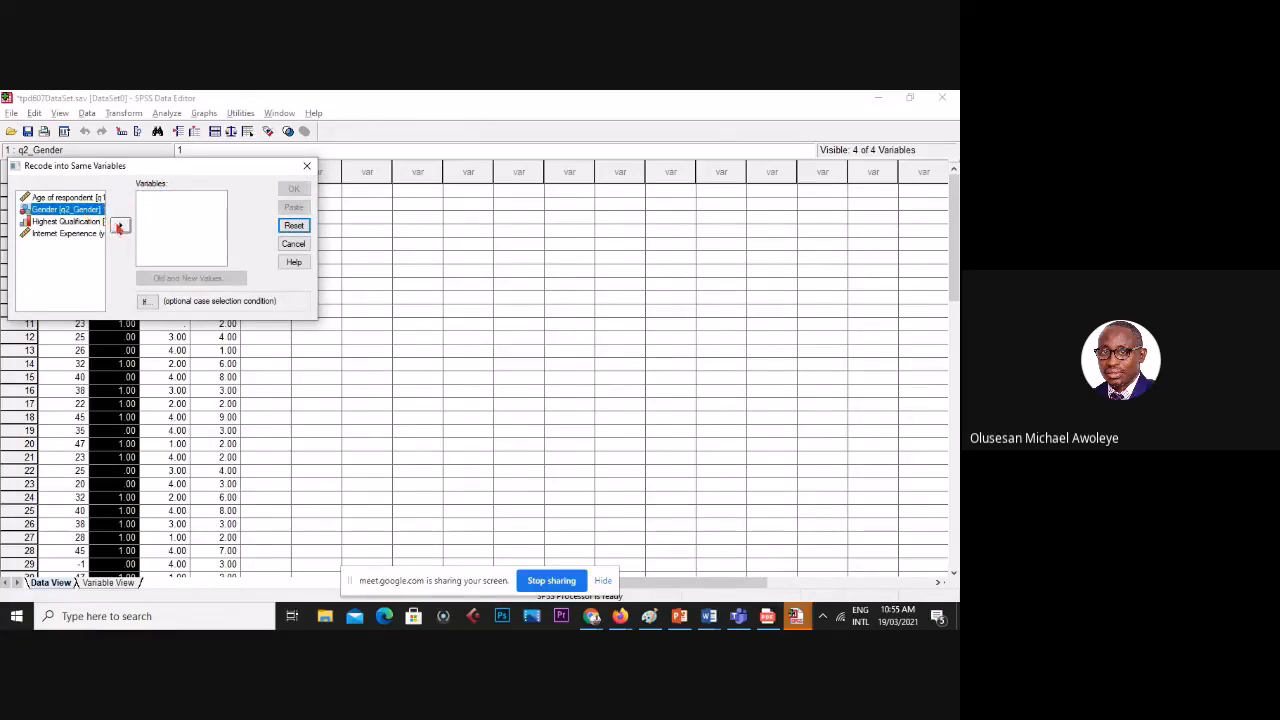
click(119, 225)
- Map system- or user-missing values of Gender to -1 and run the recode
click(204, 280)
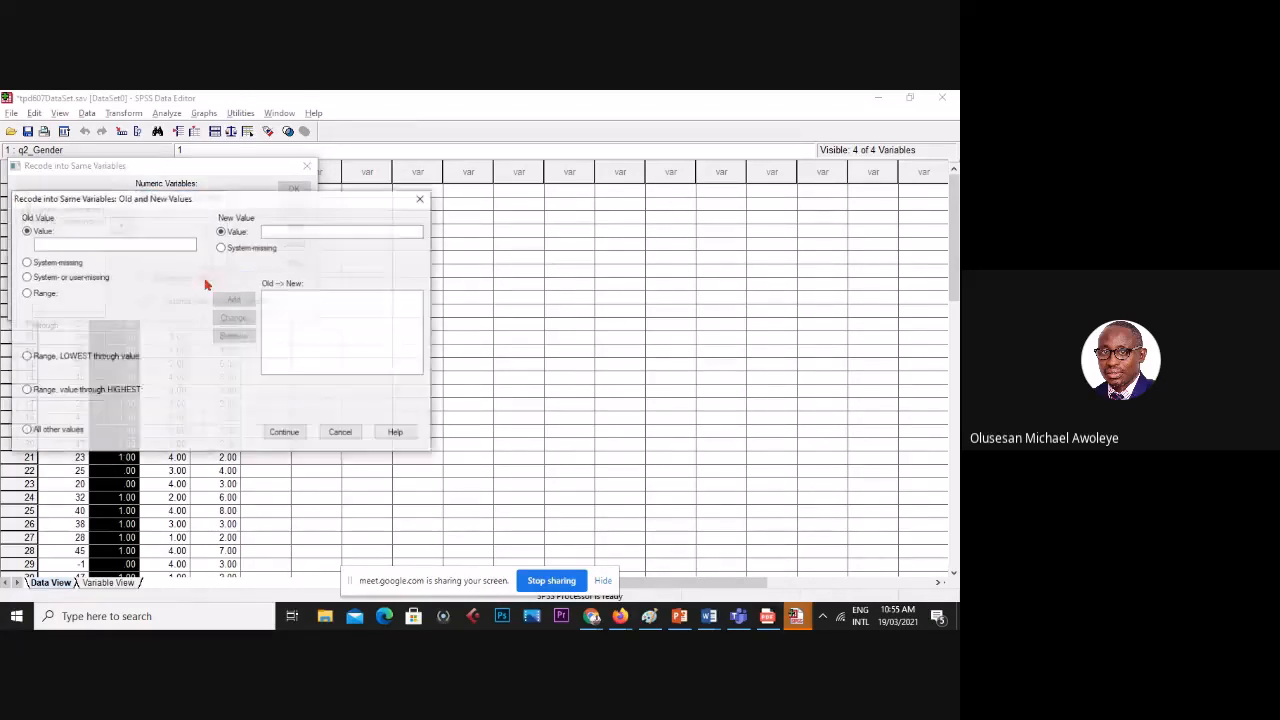
click(25, 278)
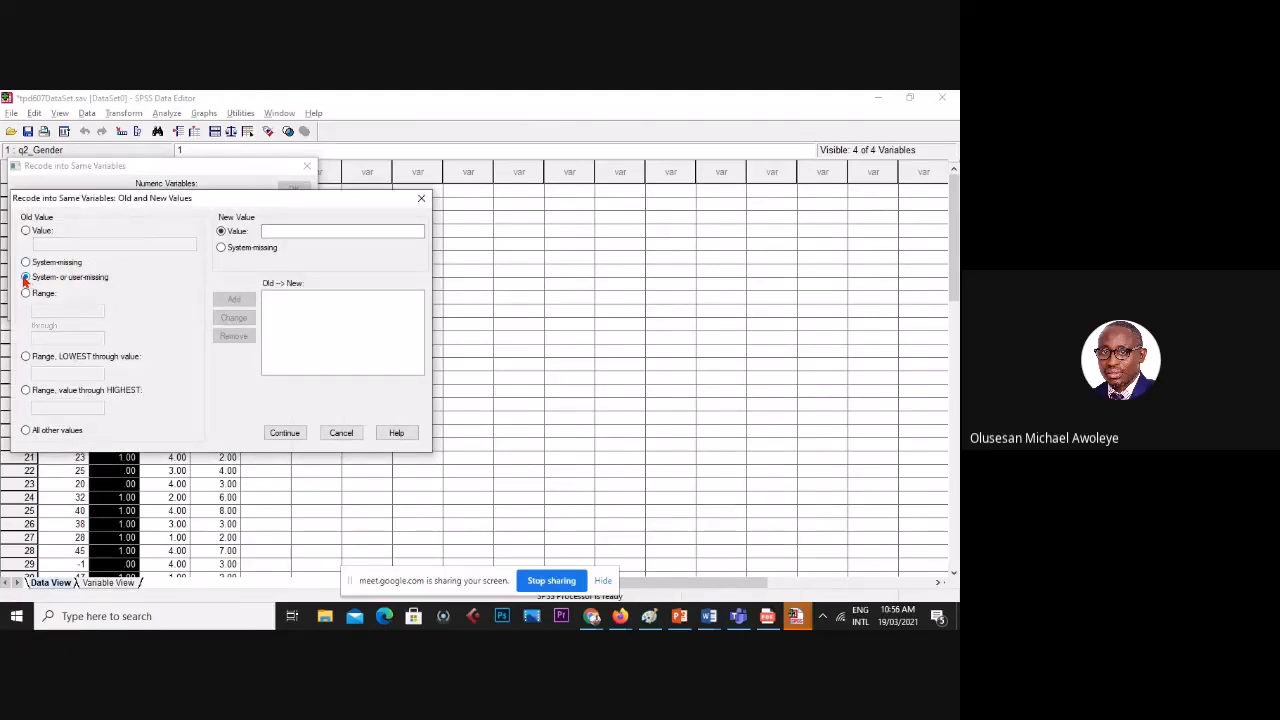
click(270, 231)
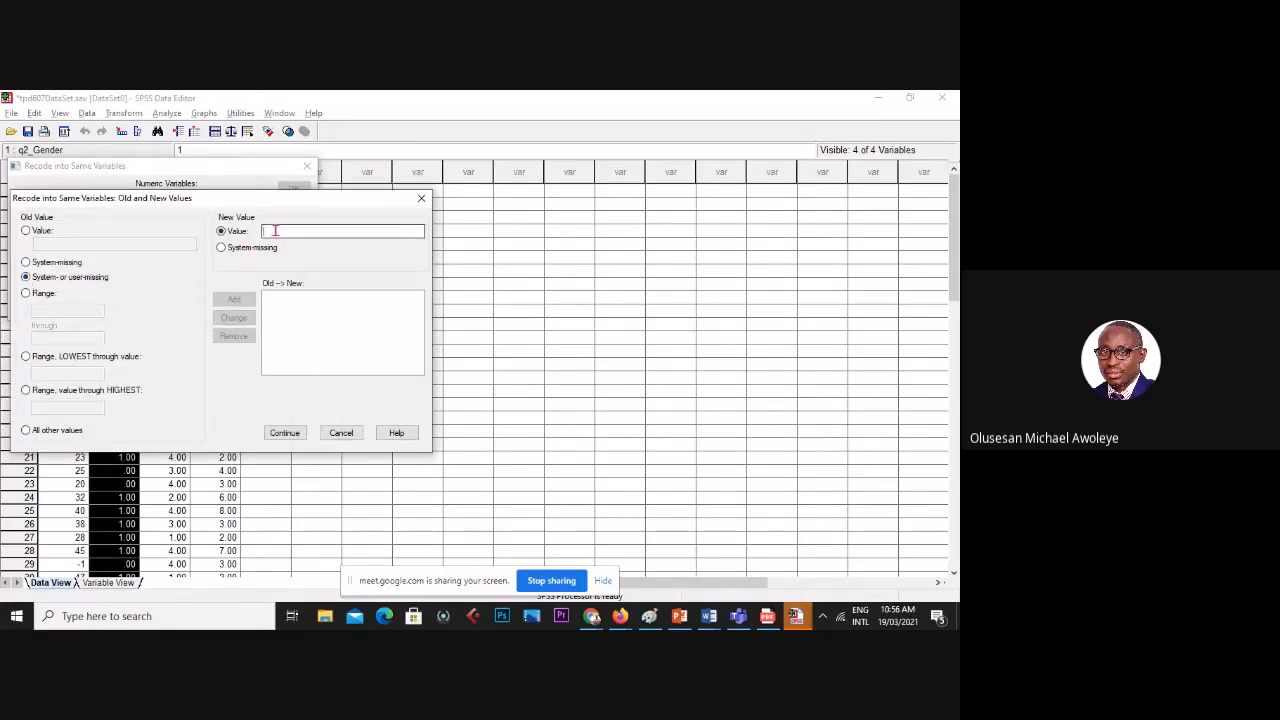
text(-1)
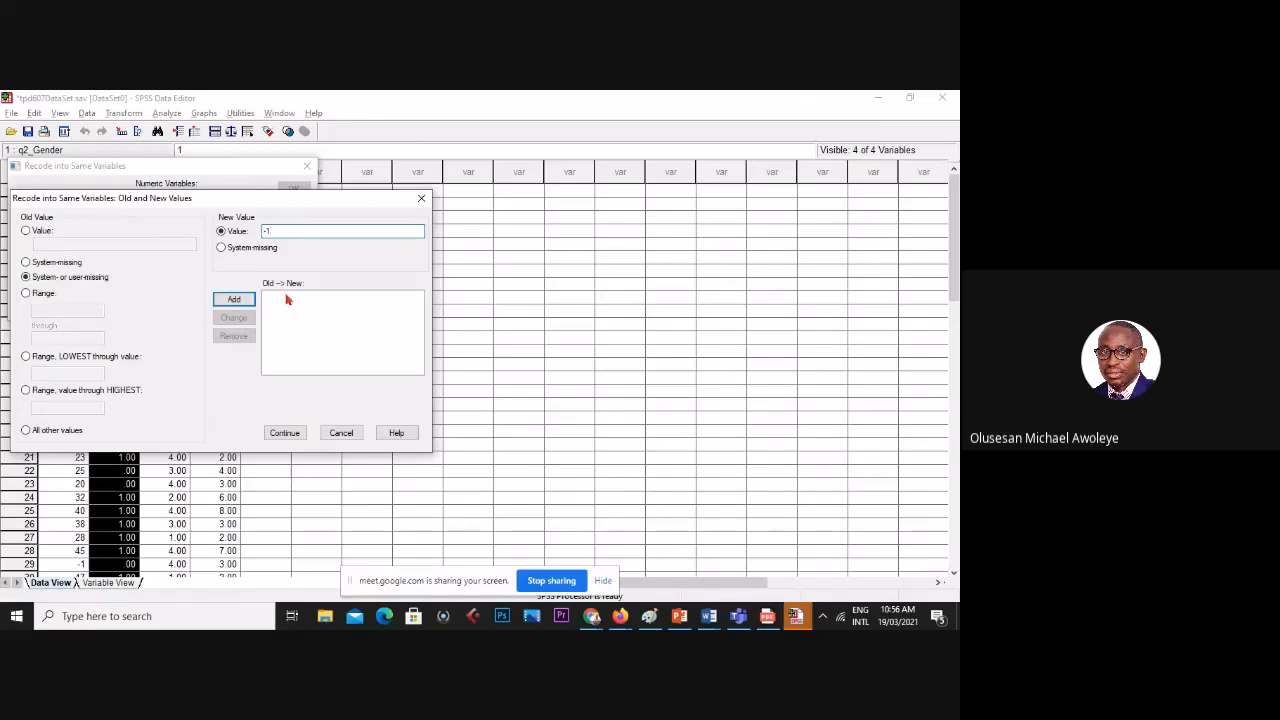
click(234, 299)
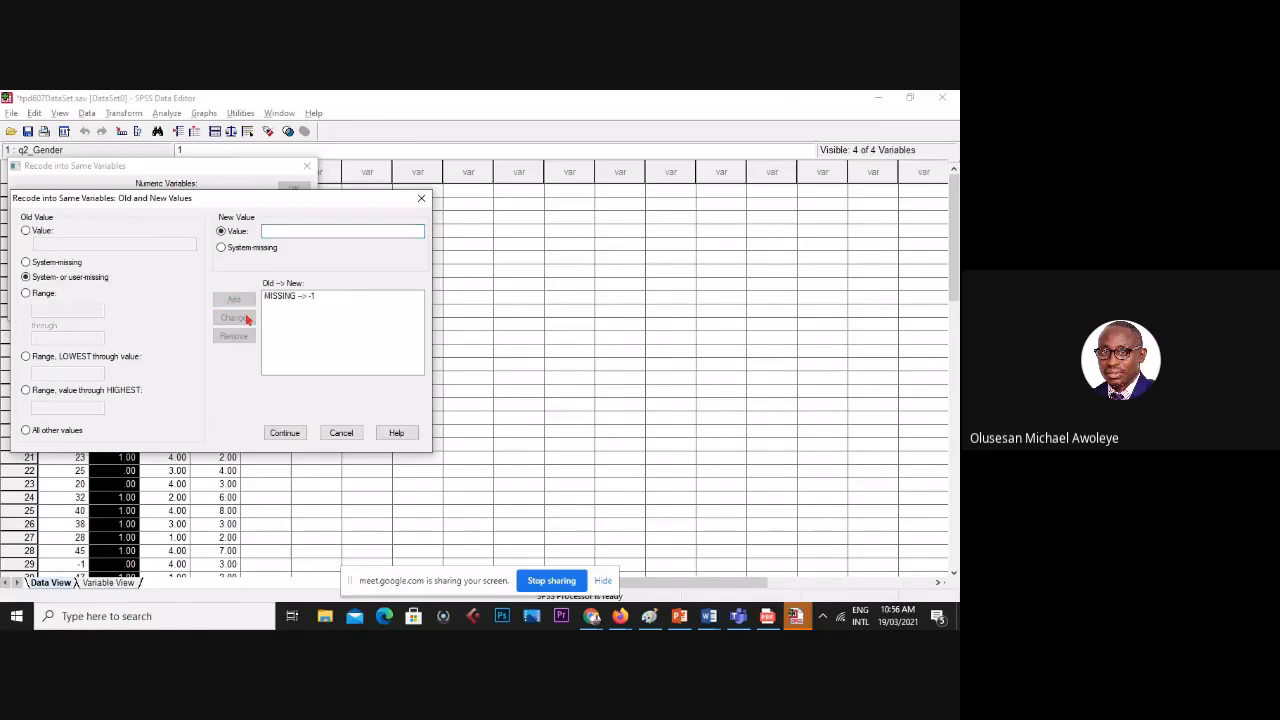
click(284, 432)
click(293, 190)
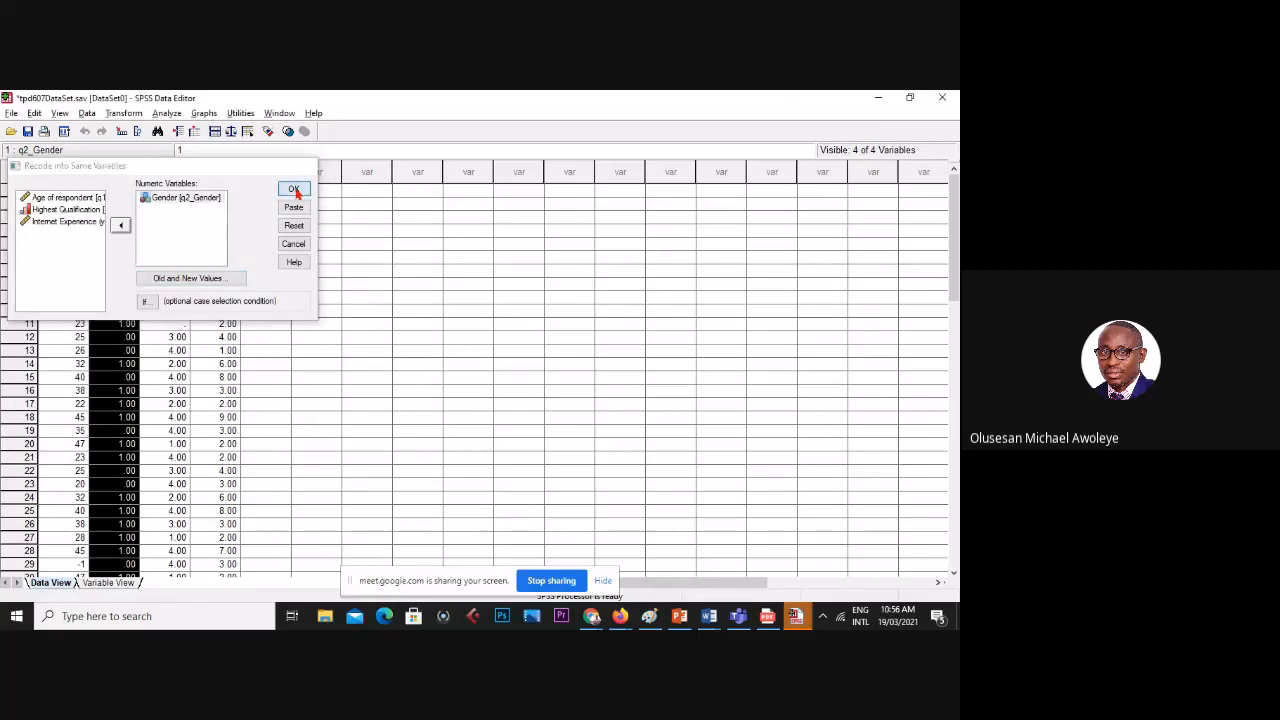
- Check the q2_Gender column of the data file for the recoded cells, down to about row 41
click(318, 246)
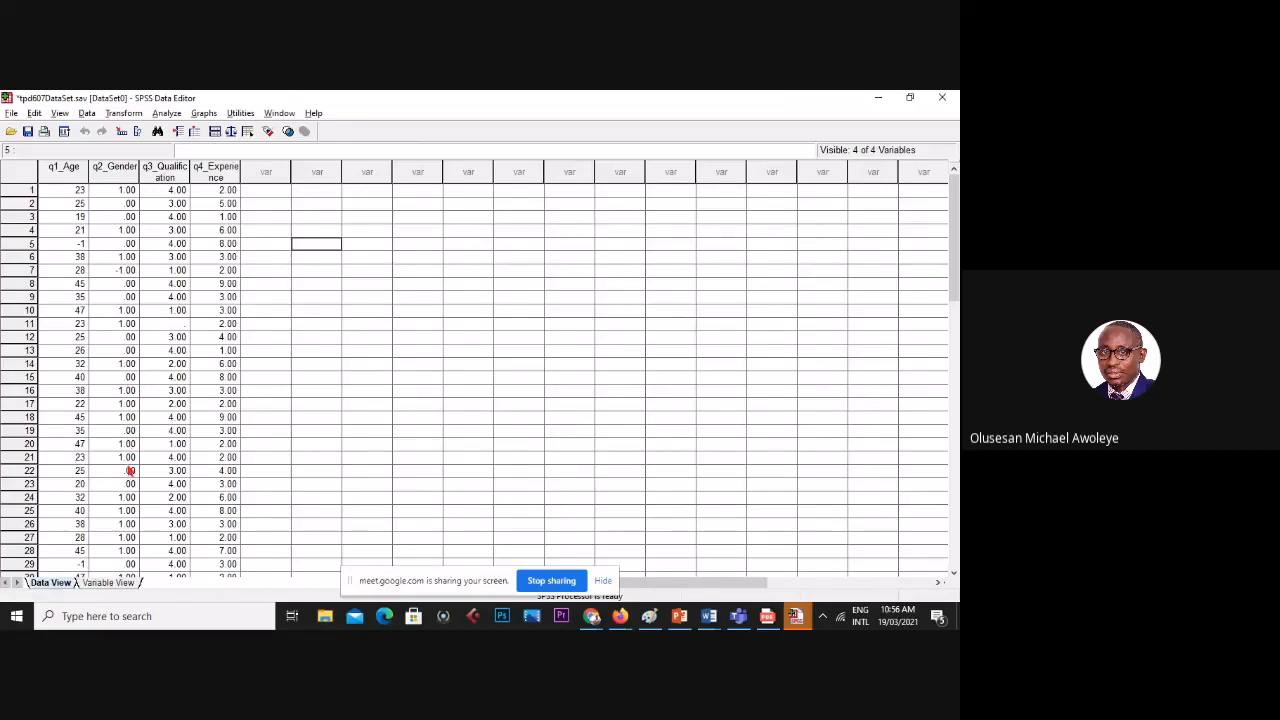
scroll(130, 450, down, 3)
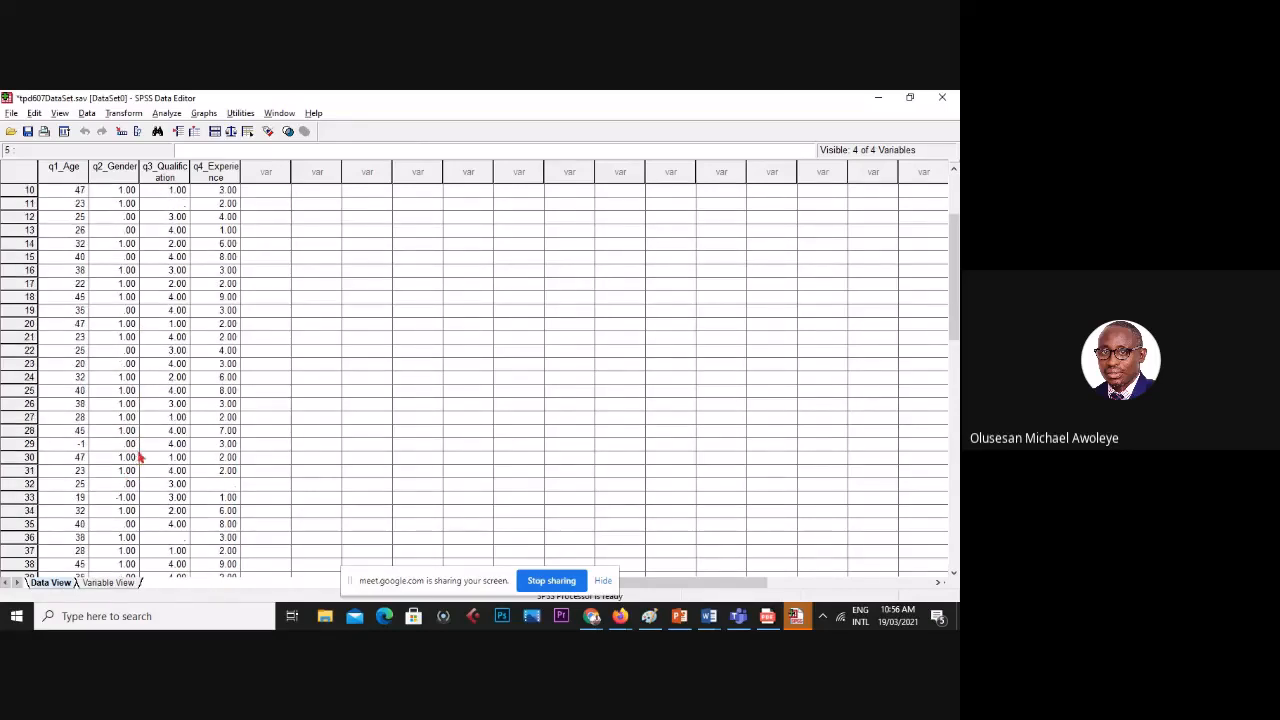
scroll(130, 502, down, 1)
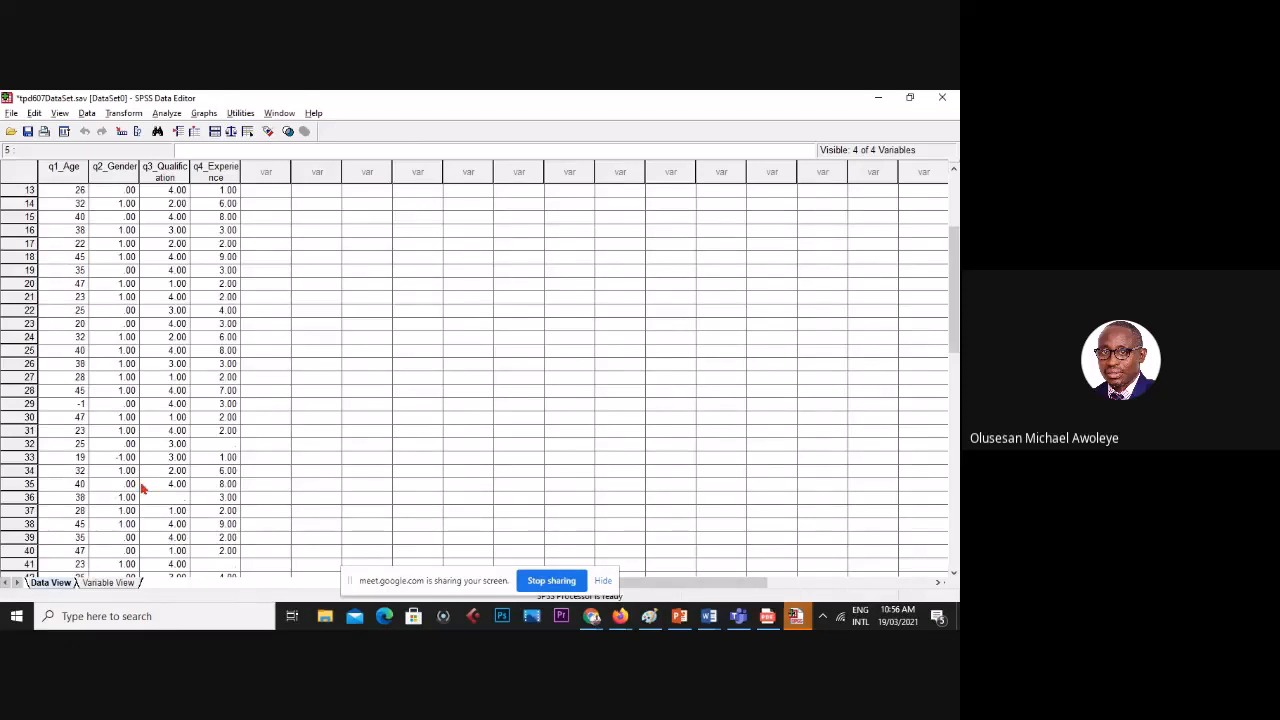
scroll(166, 353, up, 4)
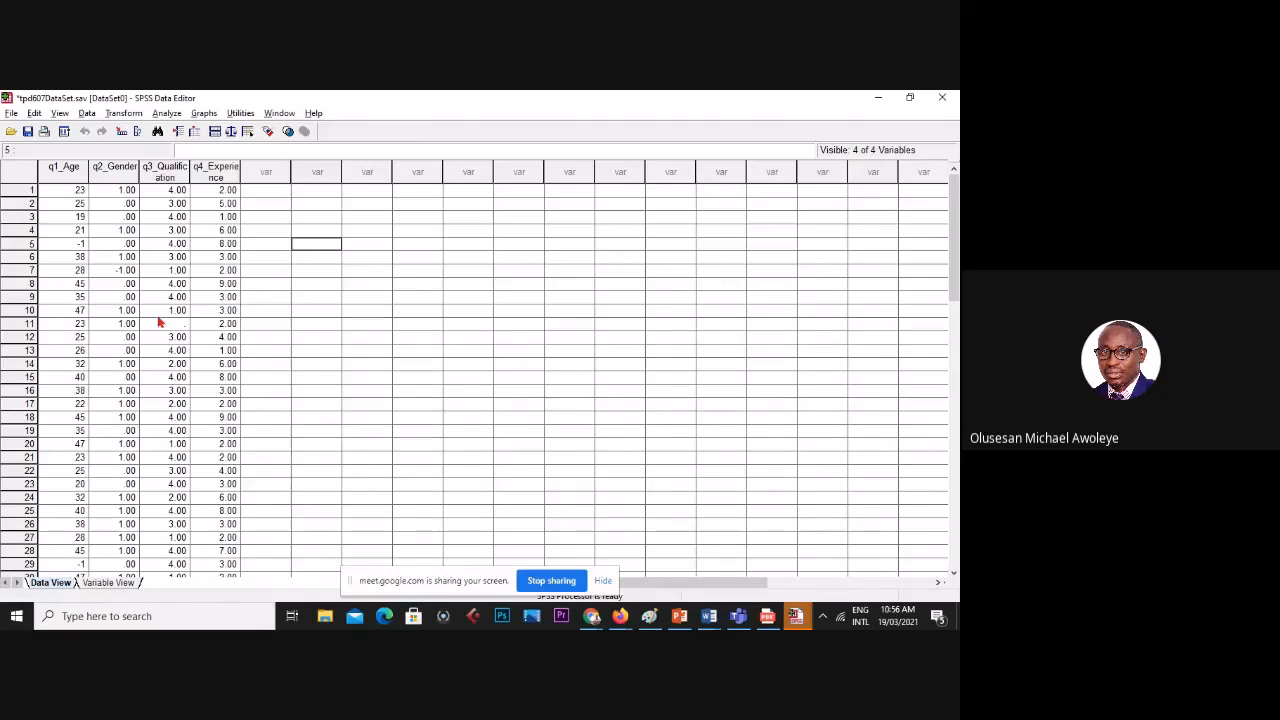
click(167, 170)
click(166, 113)
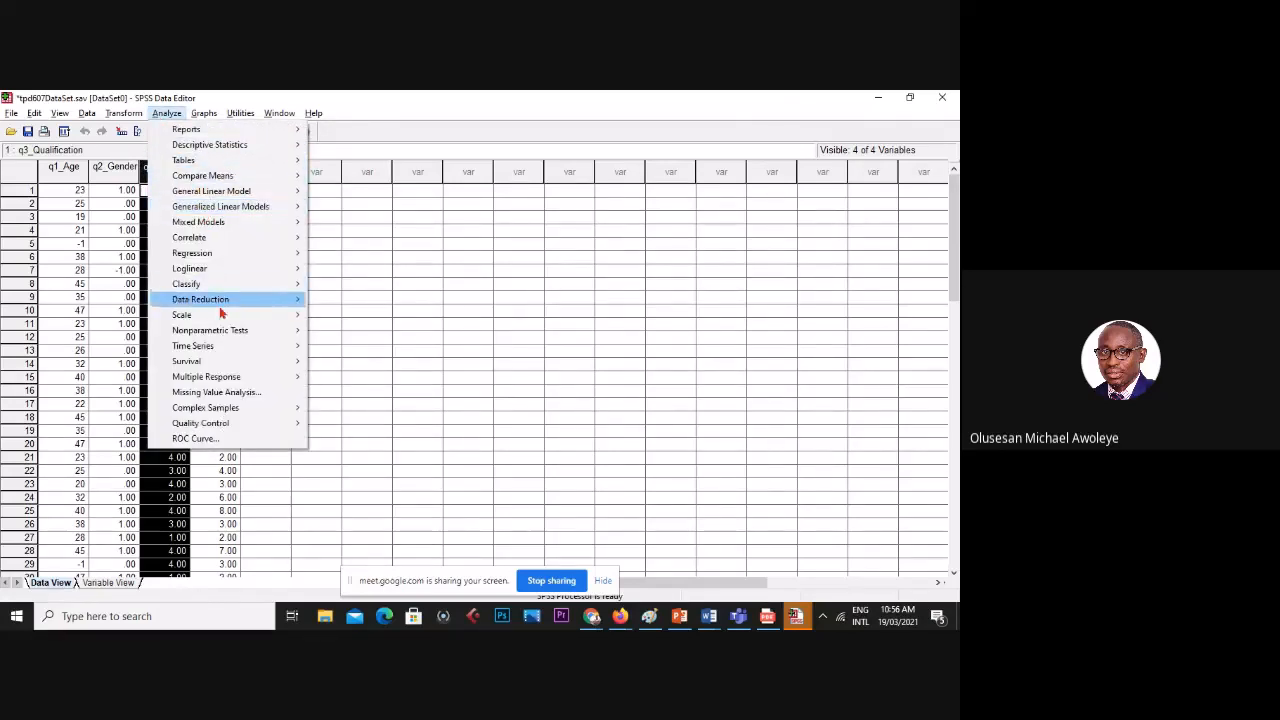
click(384, 236)
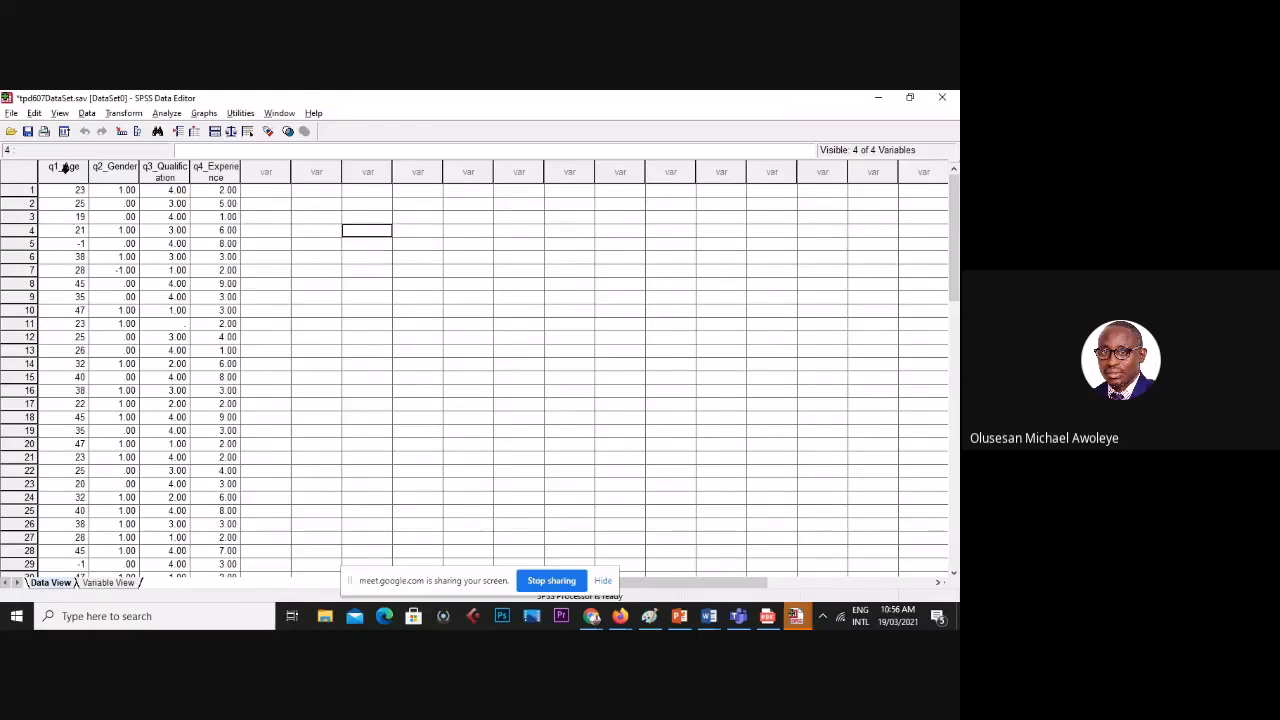
- Declare -1 as a discrete missing value for q1_Age in the variable definitions and return to the data
click(76, 245)
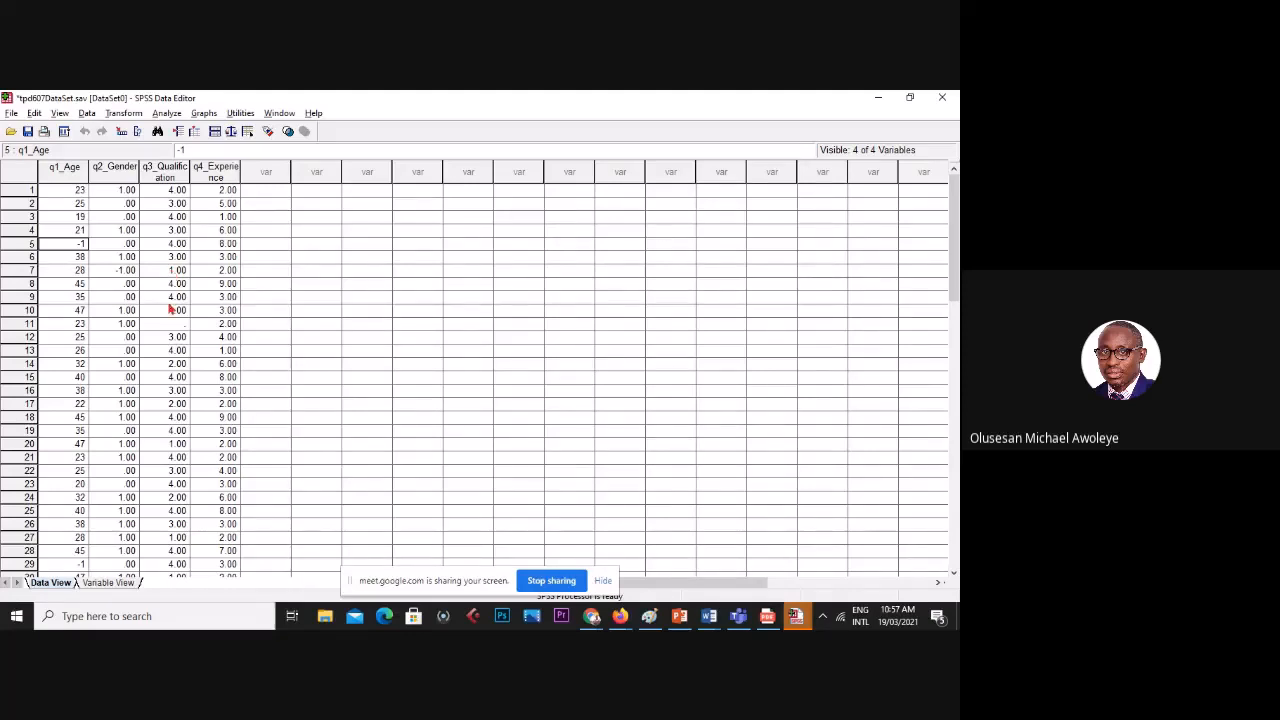
click(102, 584)
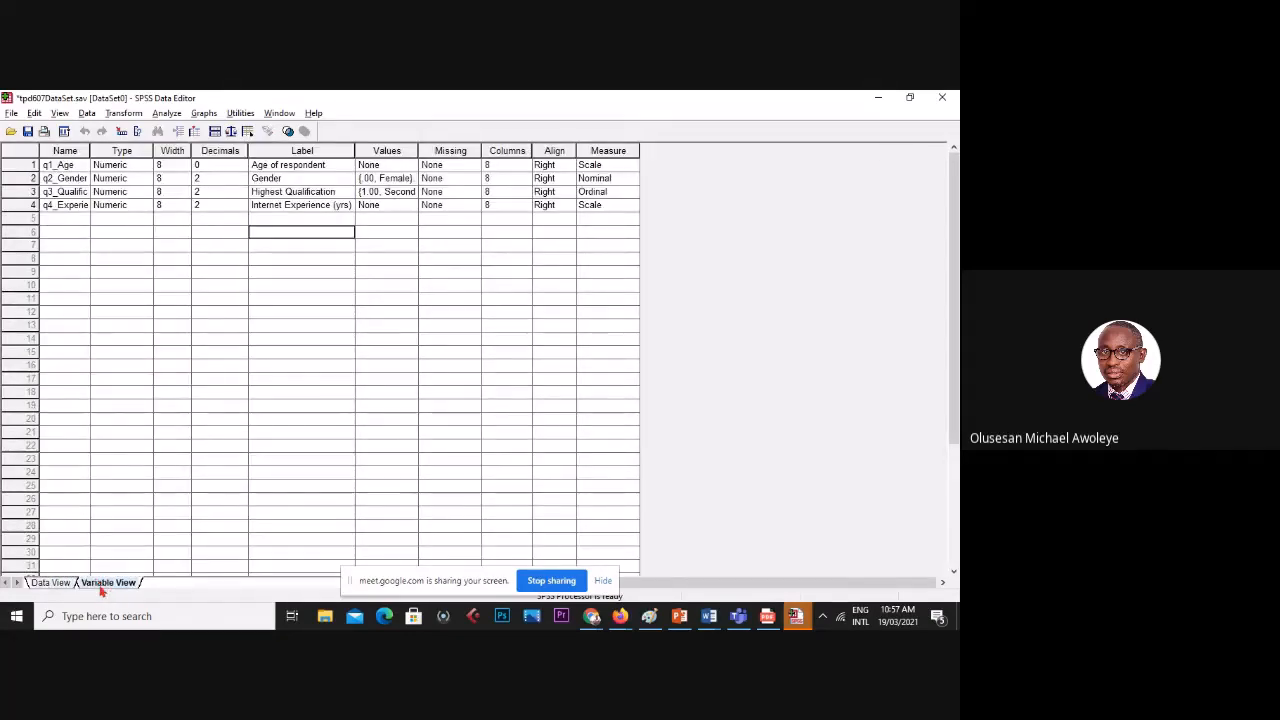
click(62, 166)
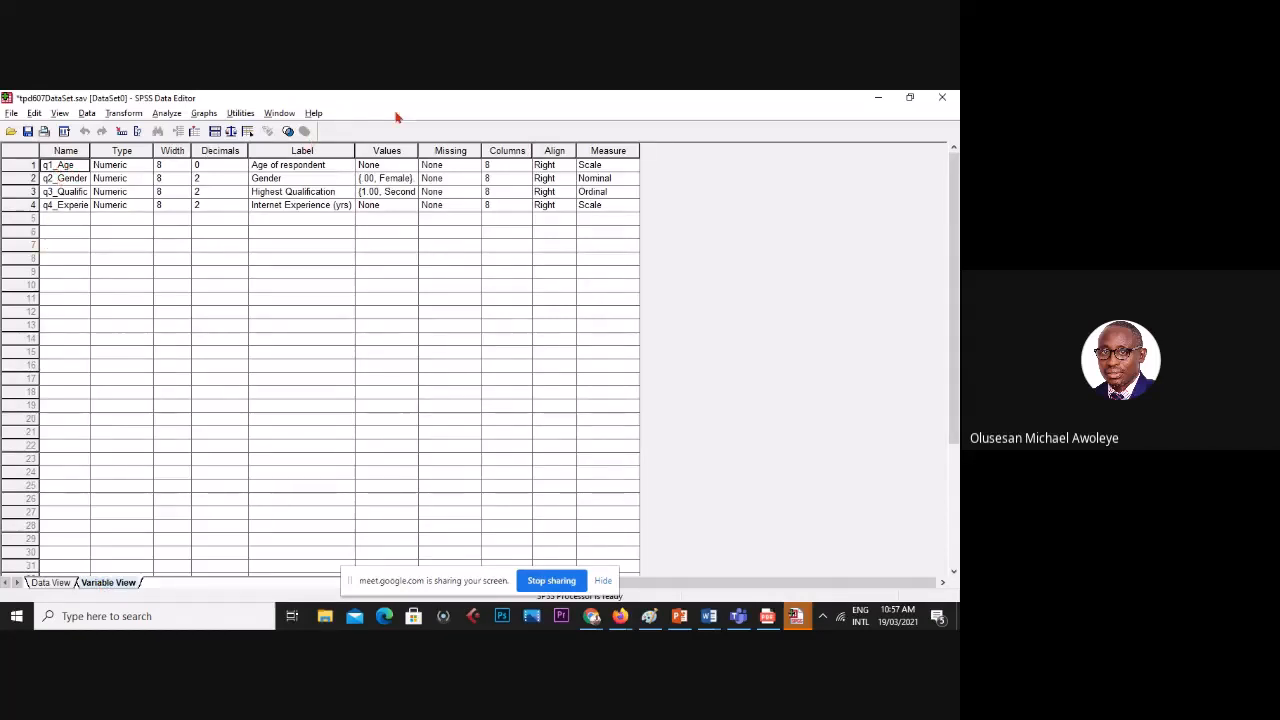
click(464, 164)
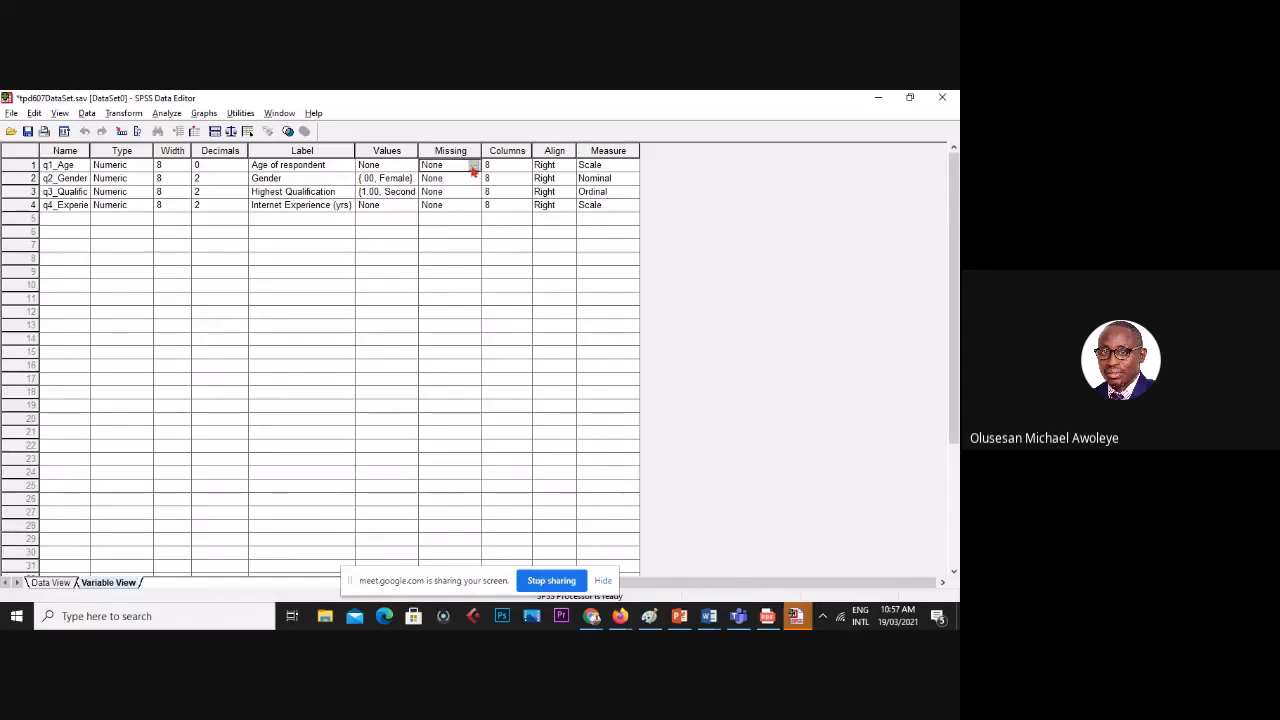
click(473, 166)
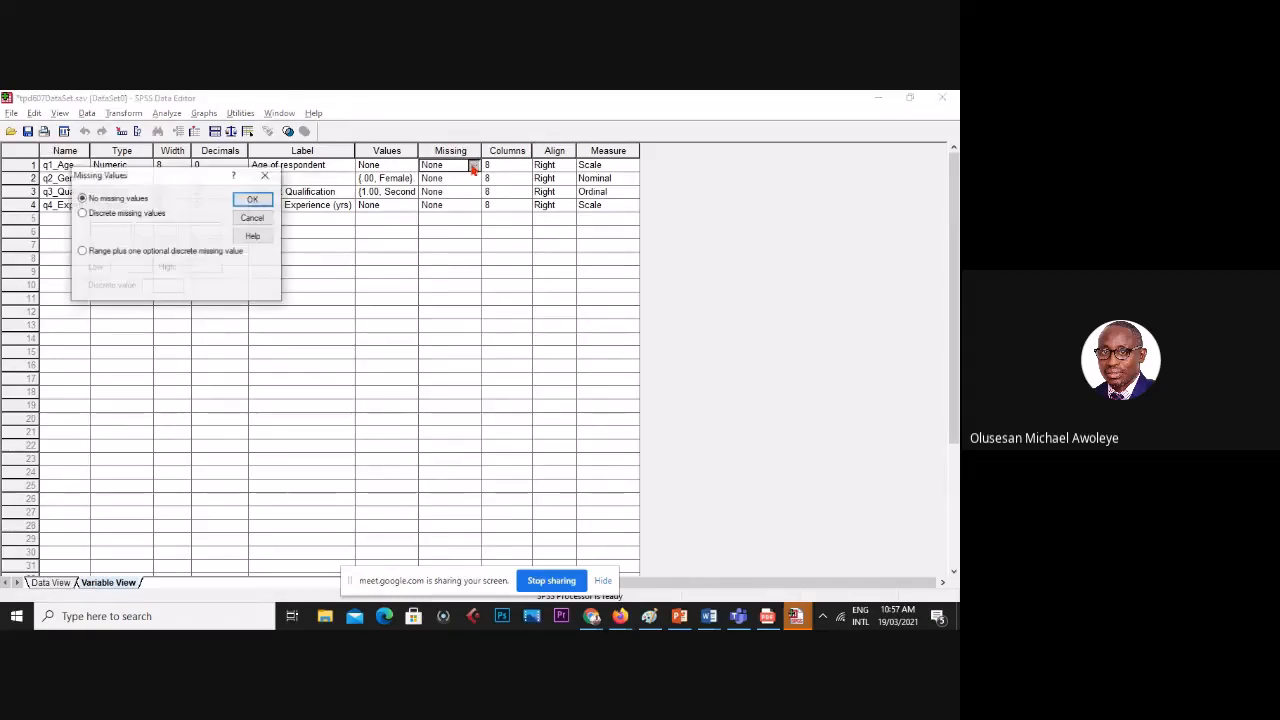
click(83, 214)
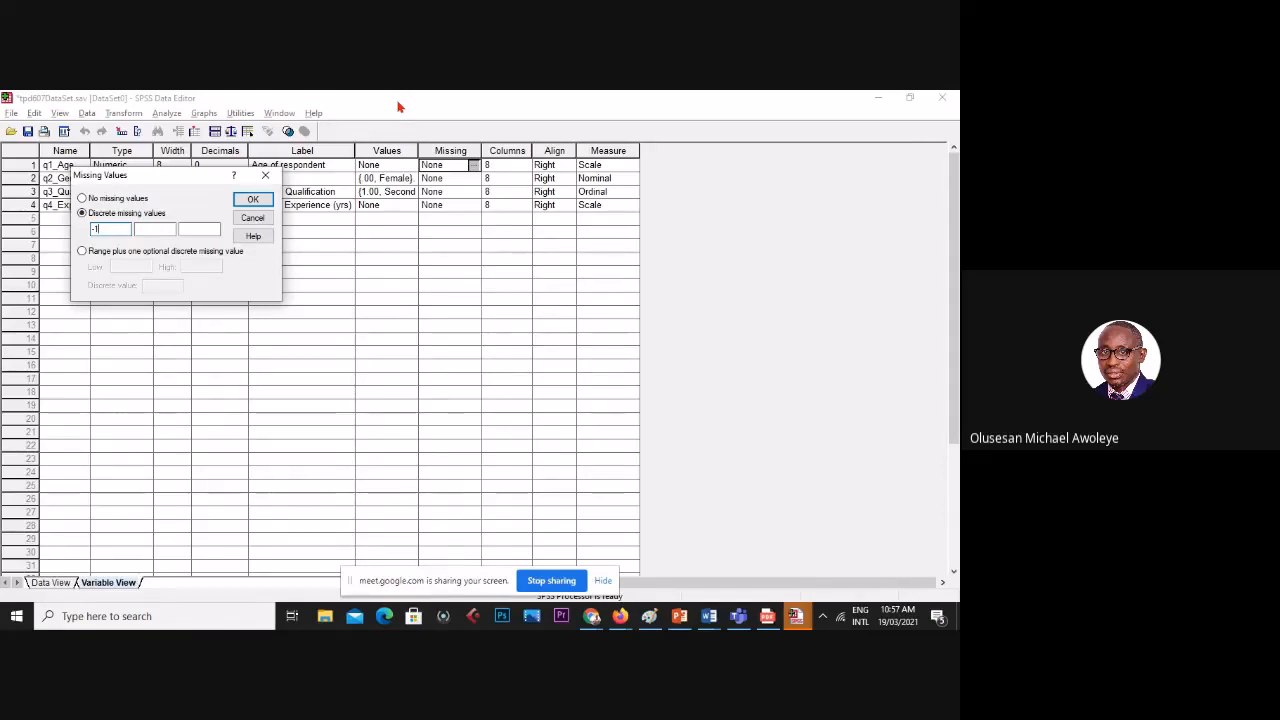
click(254, 201)
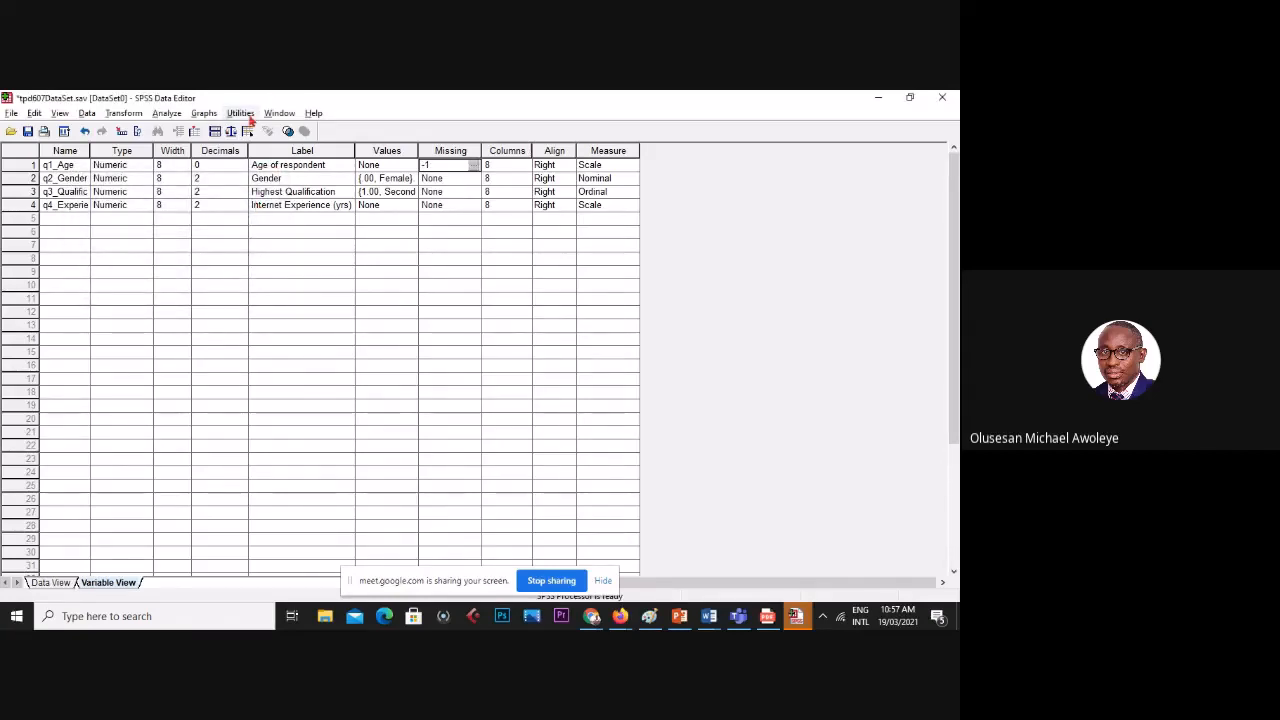
click(50, 572)
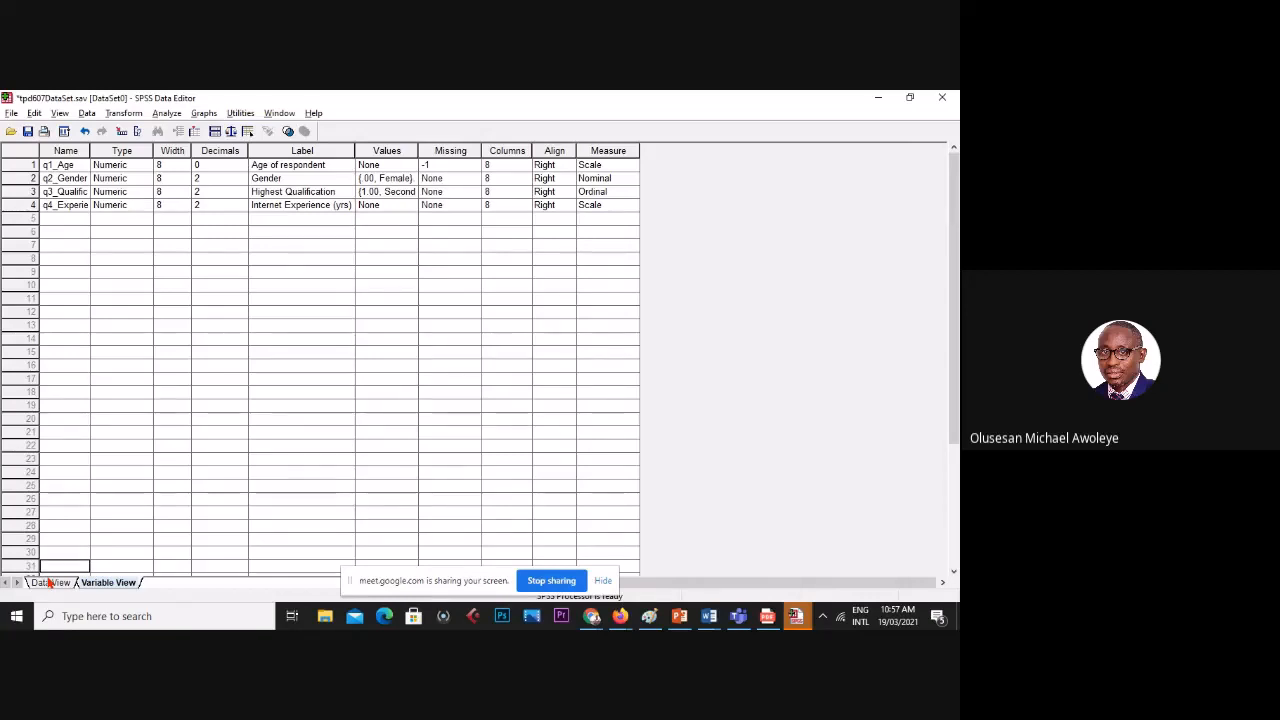
click(48, 582)
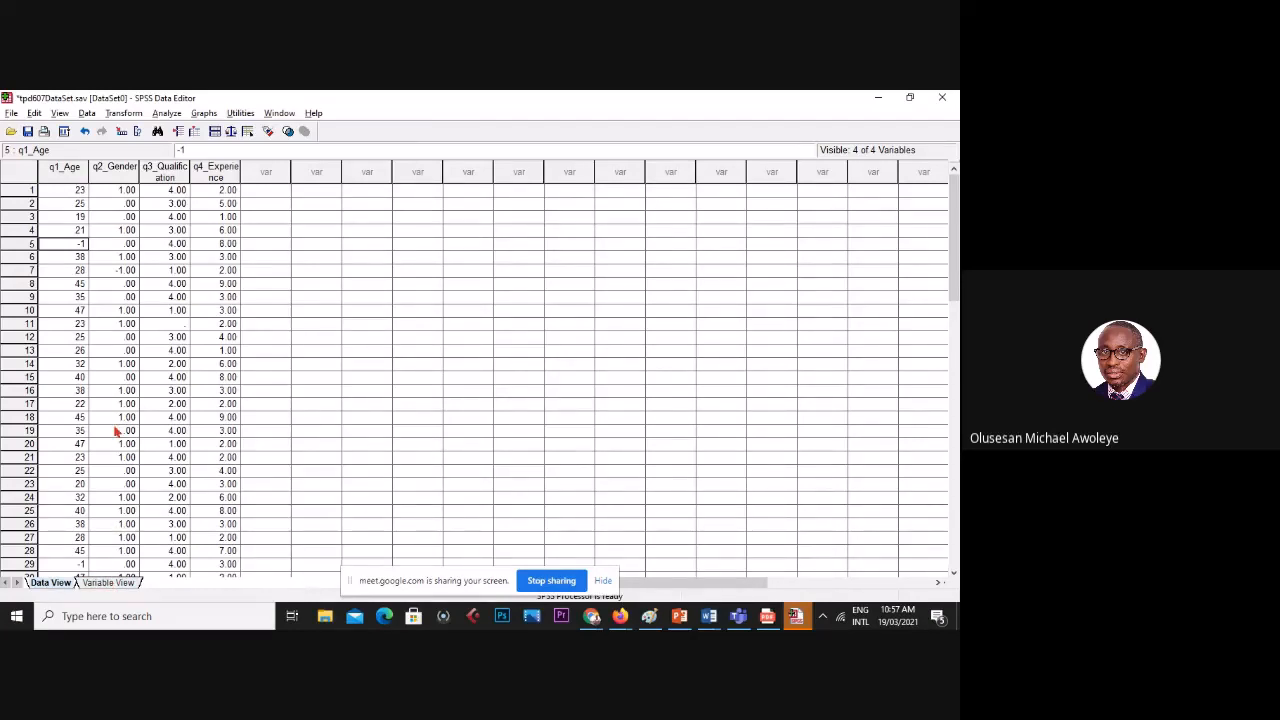
- Set the missing-value definition of q1_Age back to no missing values
click(100, 583)
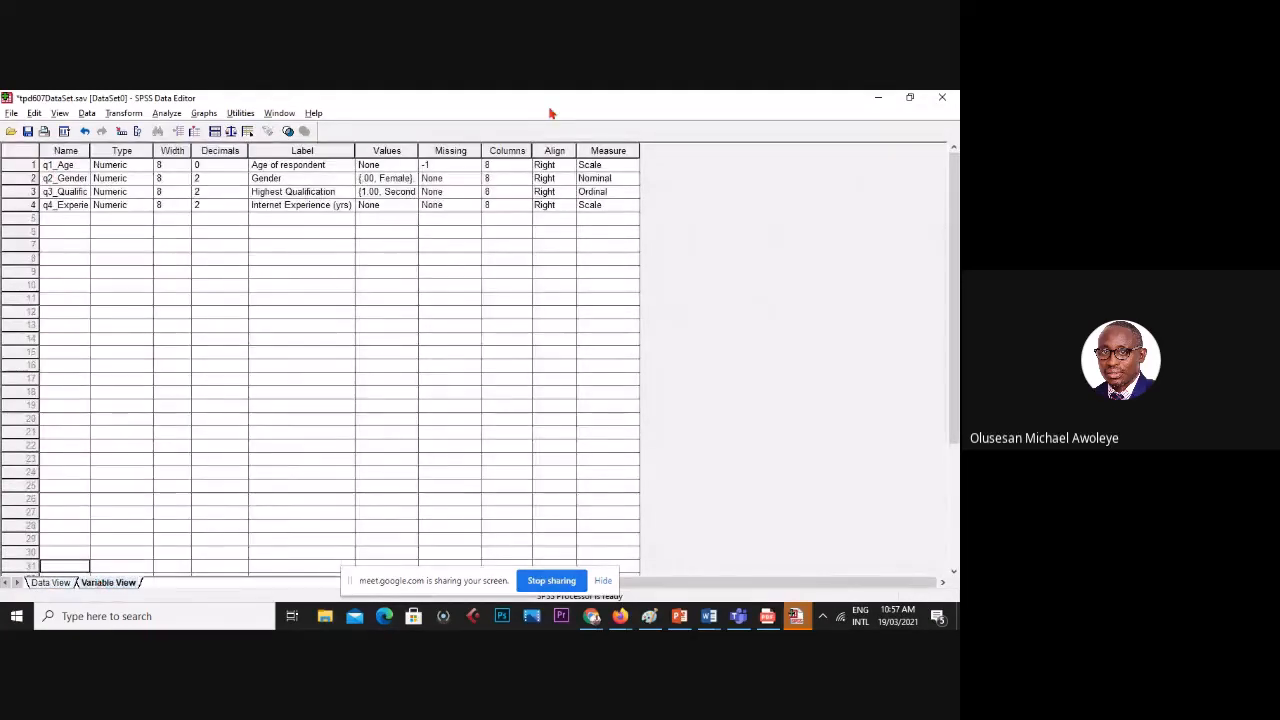
click(466, 166)
click(474, 165)
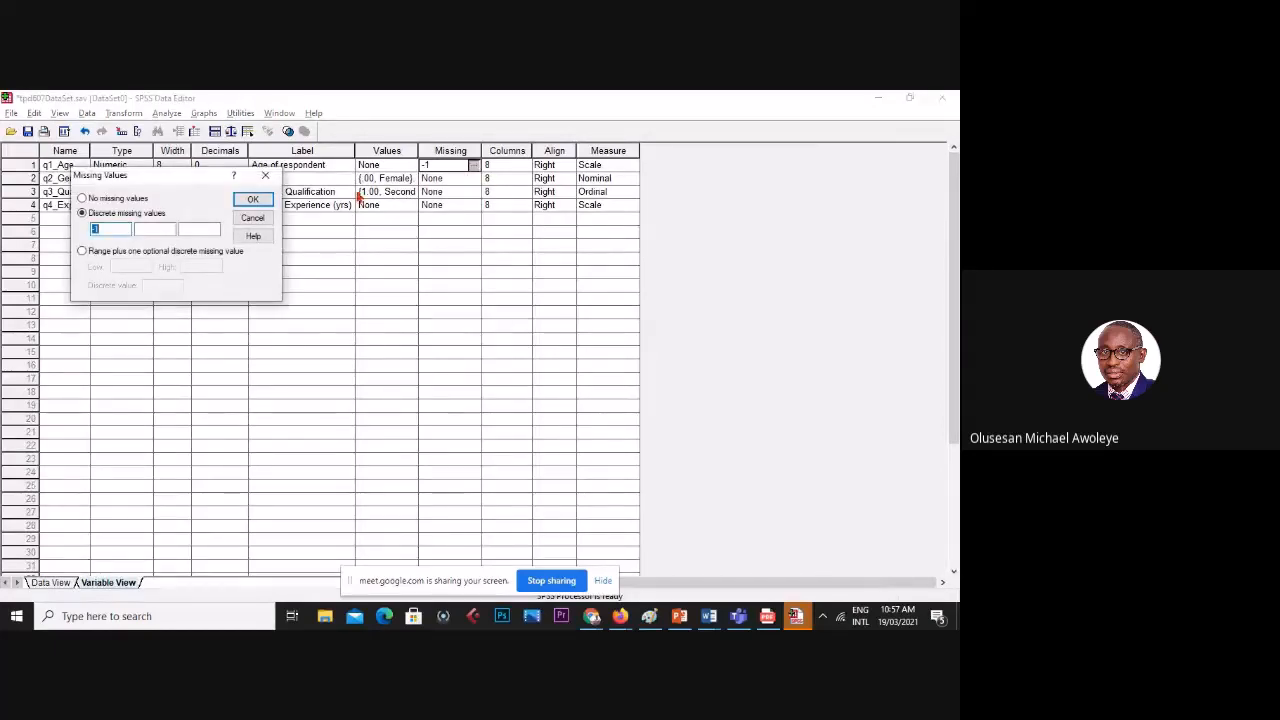
click(142, 199)
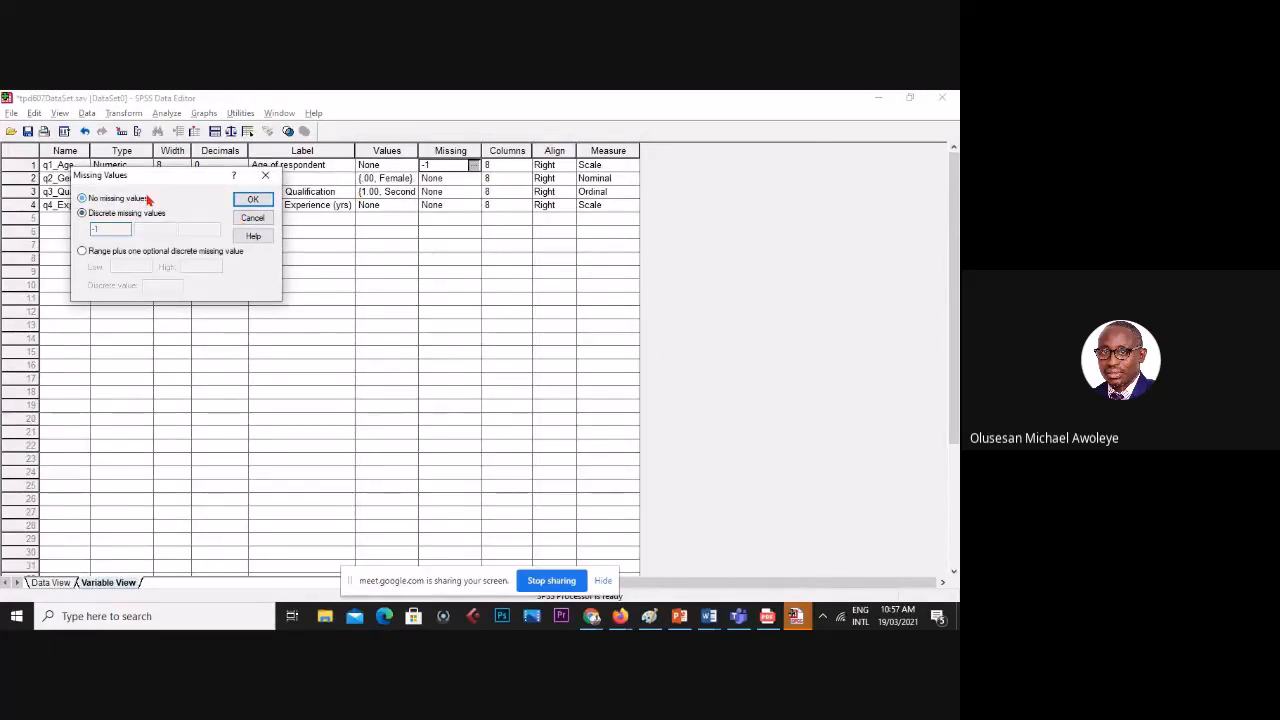
key(Return)
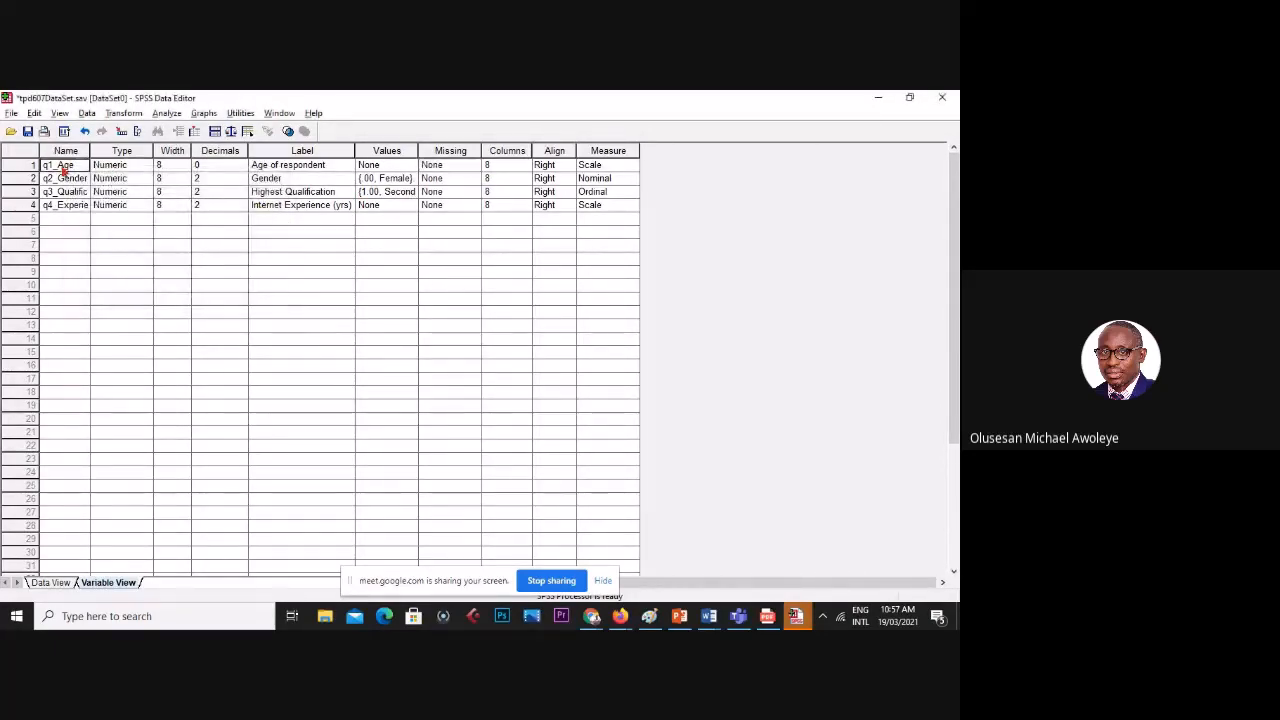
- Run frequency tables for Age of respondent and Gender
click(172, 114)
mouse_move(240, 148)
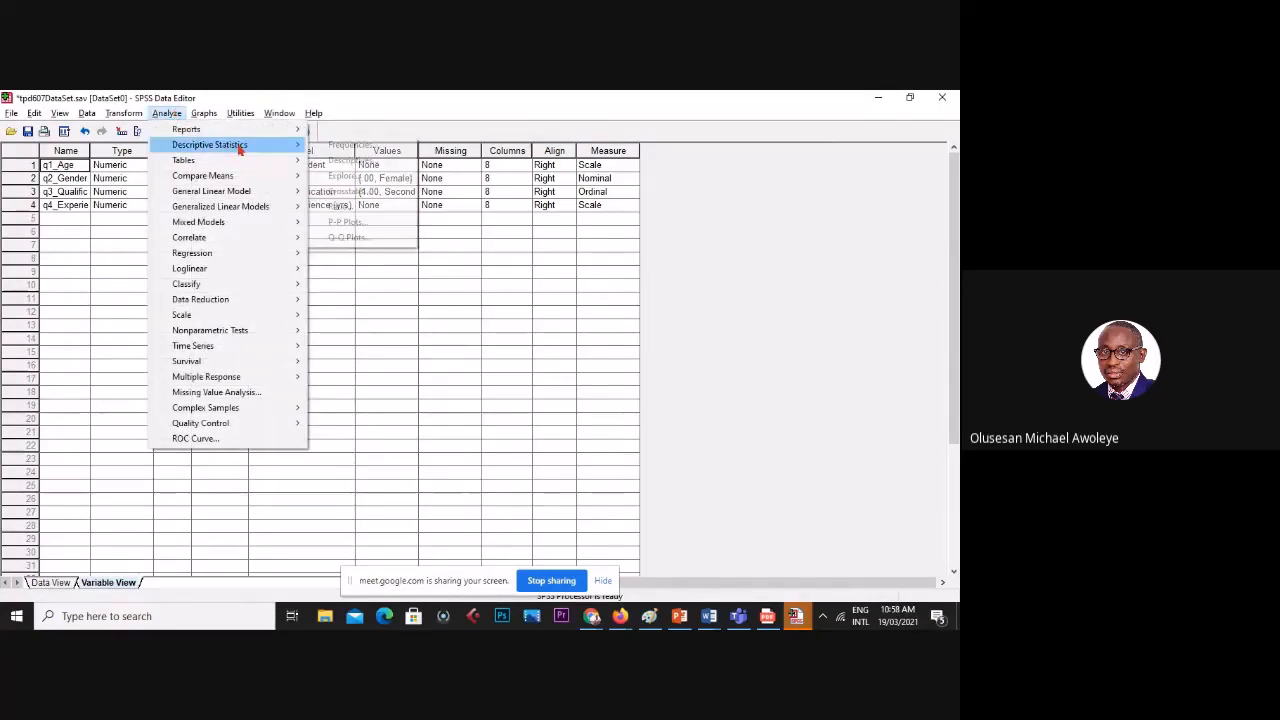
click(352, 147)
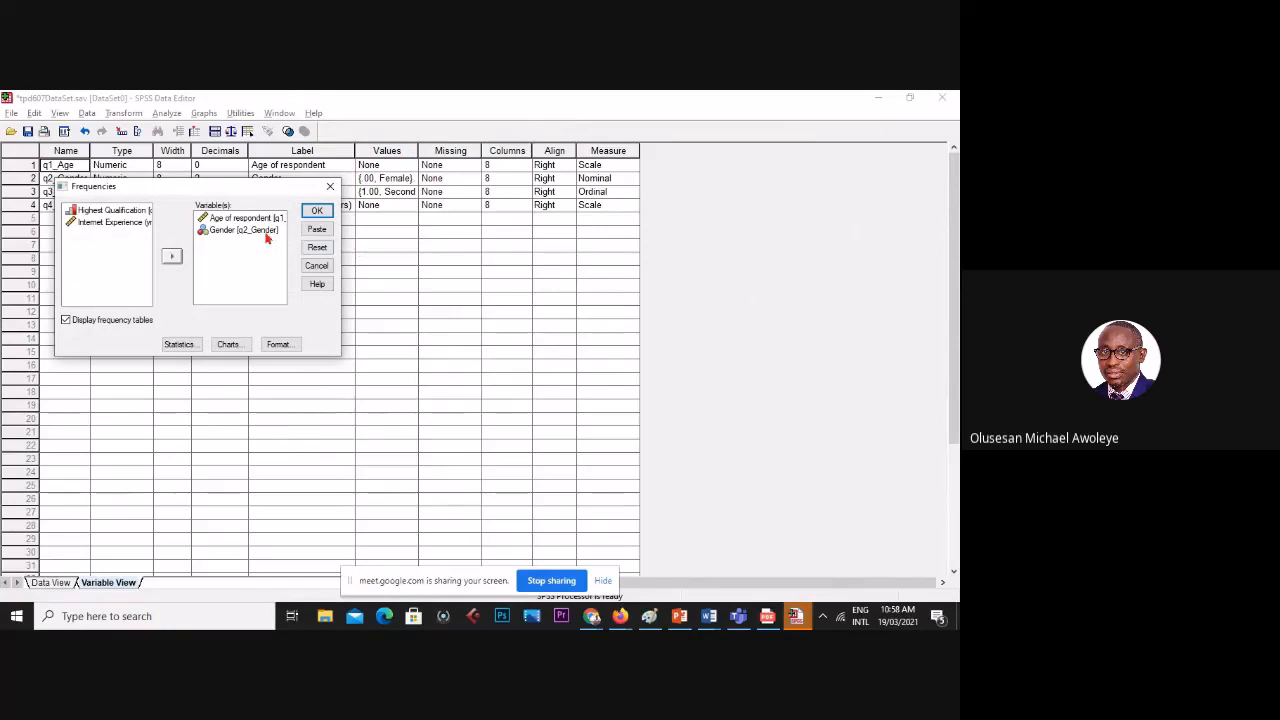
click(317, 211)
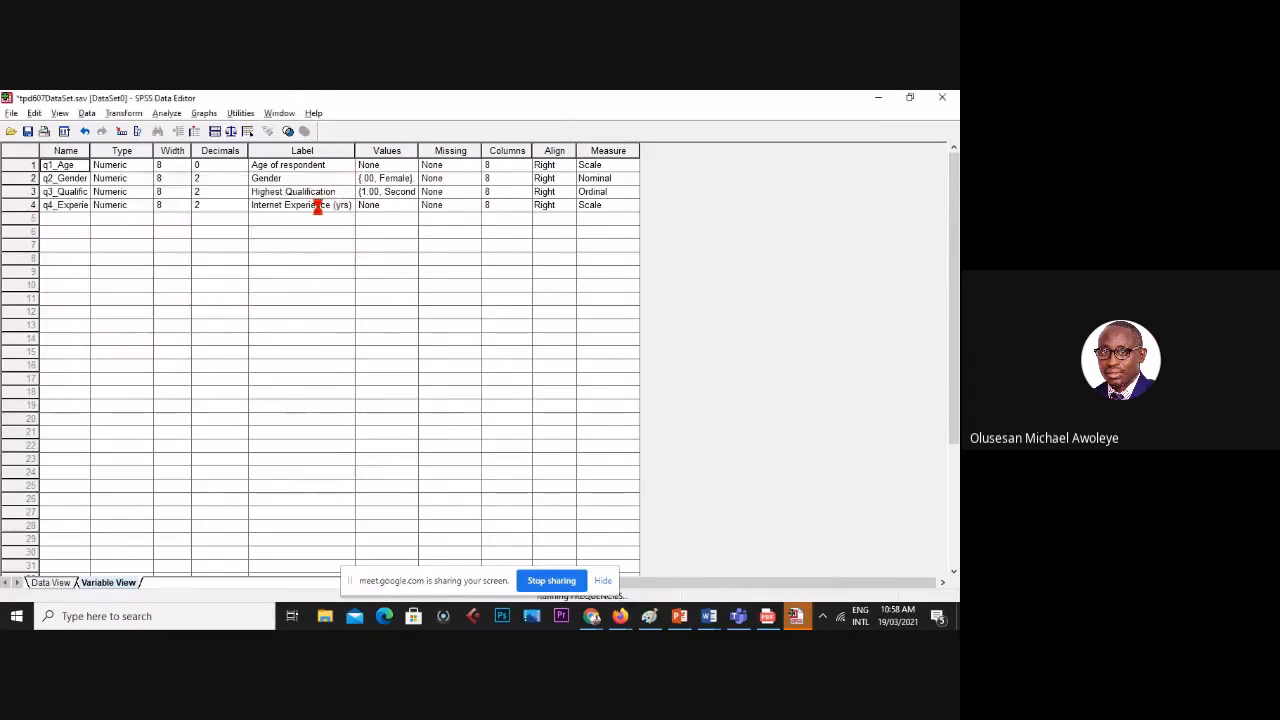
- Compare the Statistics and Age of respondent frequency tables with the q1_Age data, ending in the variable definitions
scroll(366, 303, down, 2)
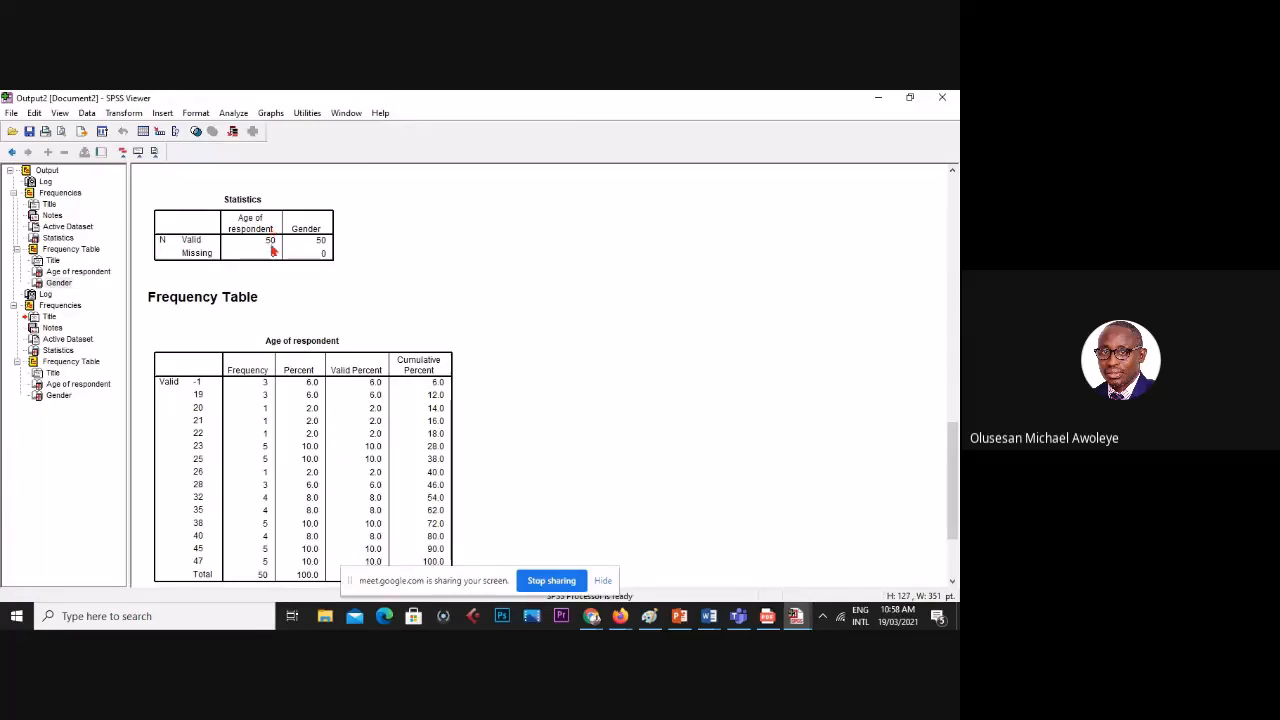
click(124, 112)
click(399, 218)
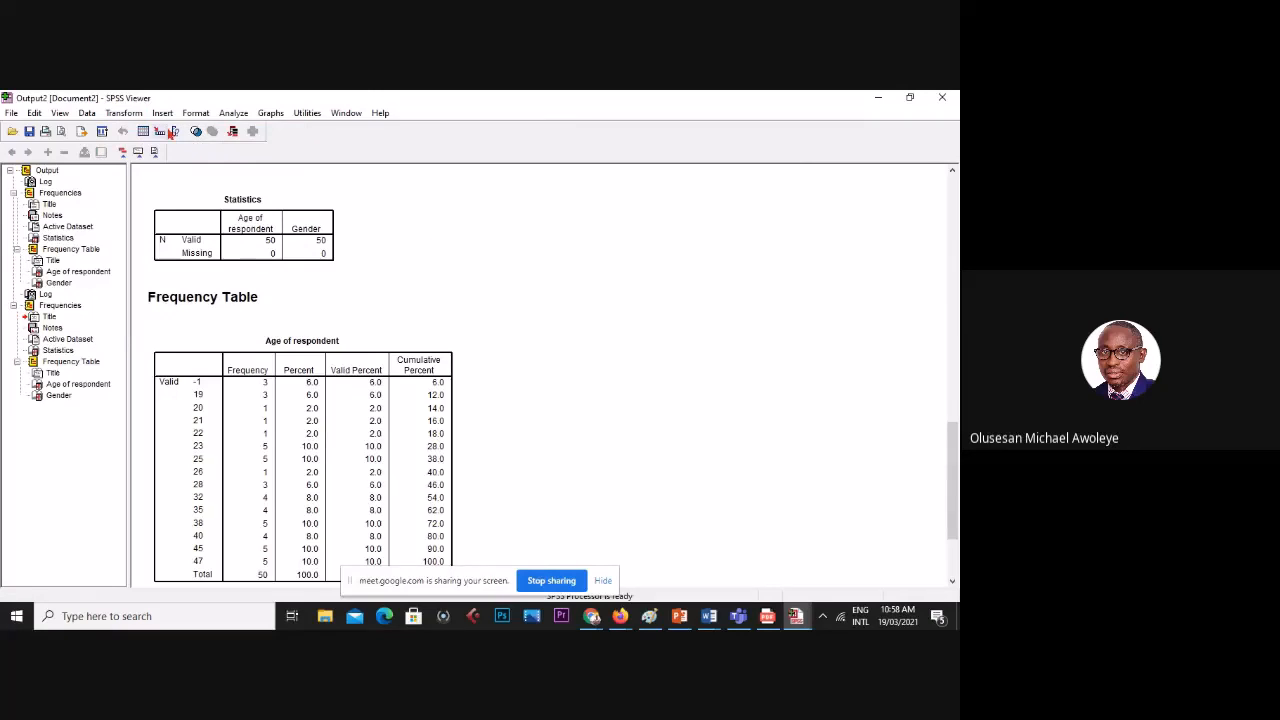
click(144, 132)
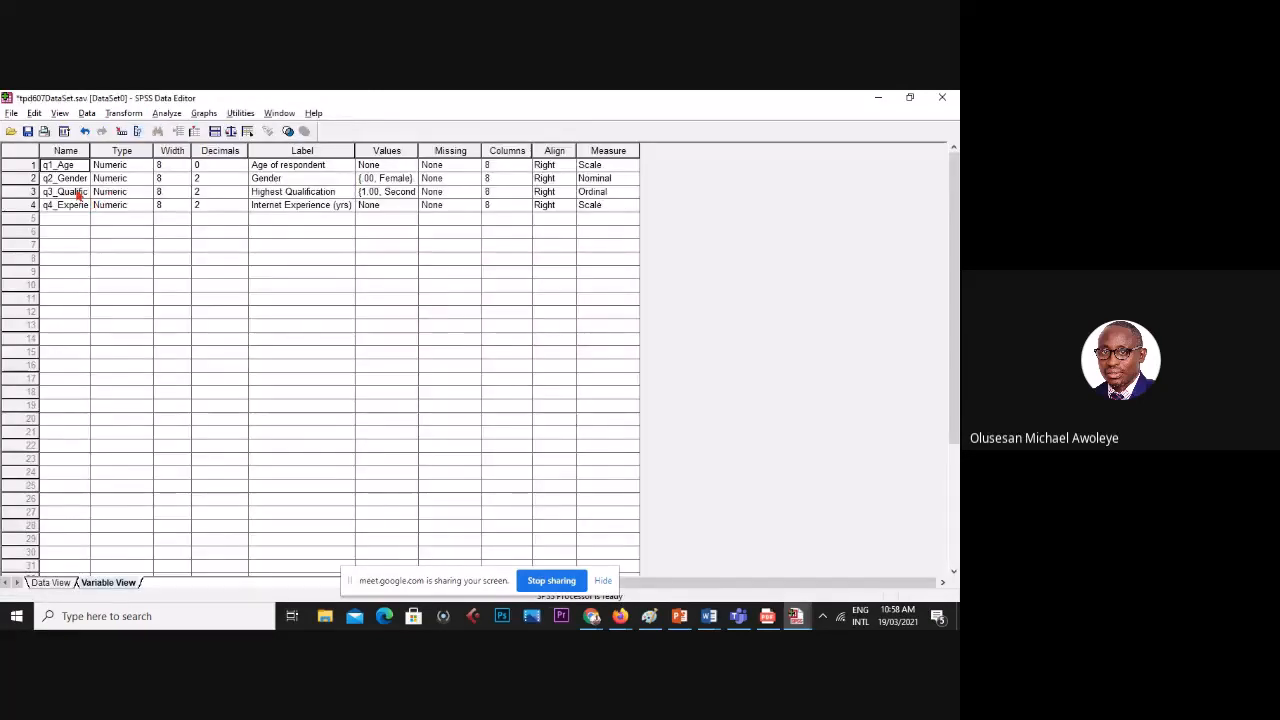
click(52, 584)
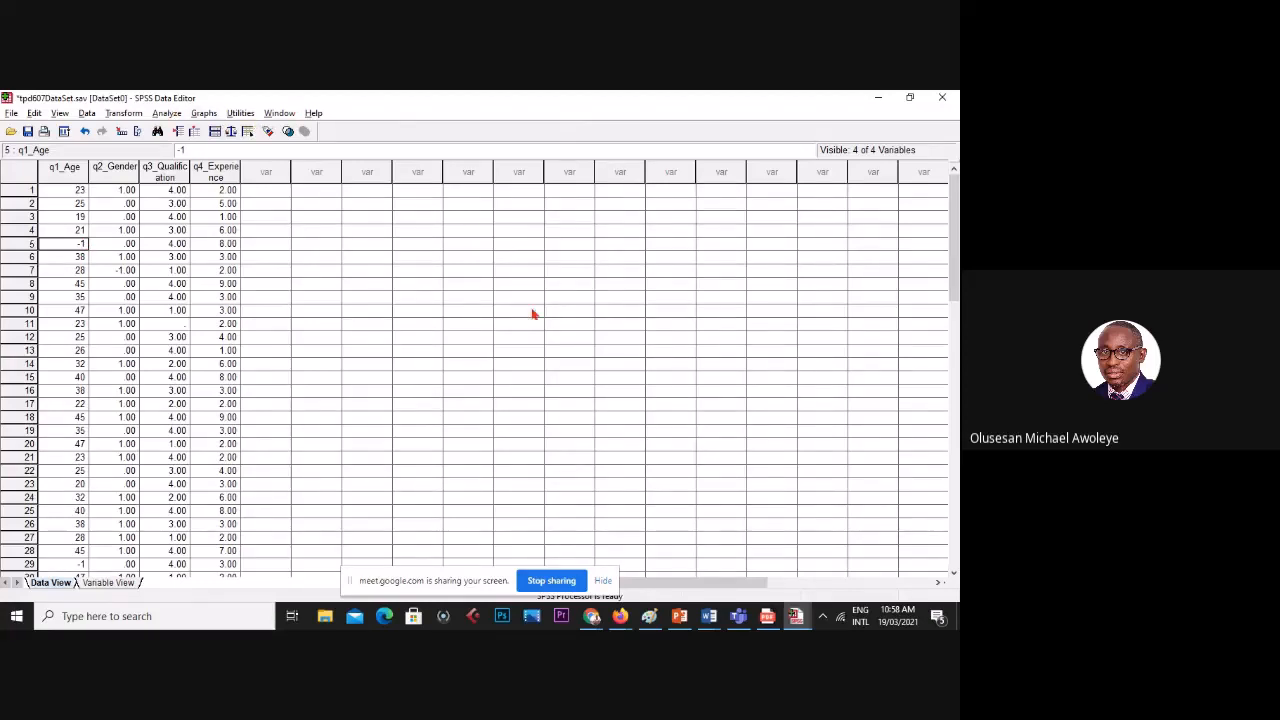
key(alt+Tab)
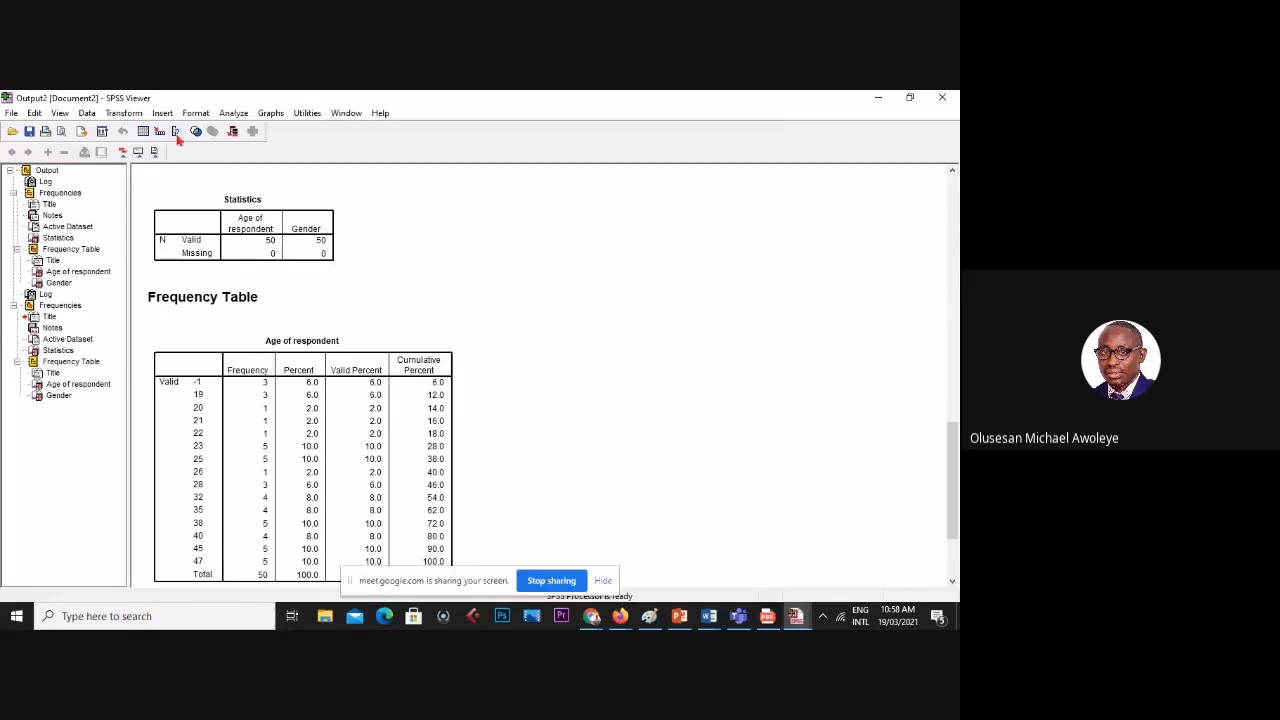
click(143, 132)
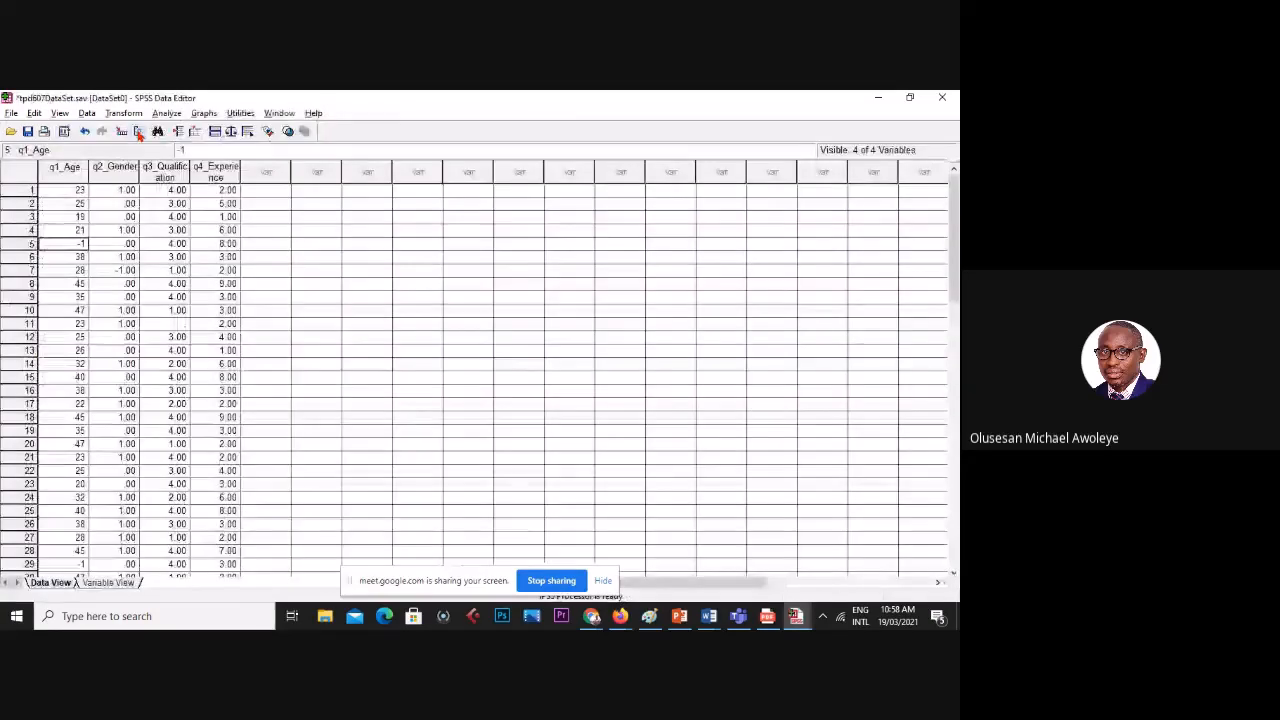
click(108, 582)
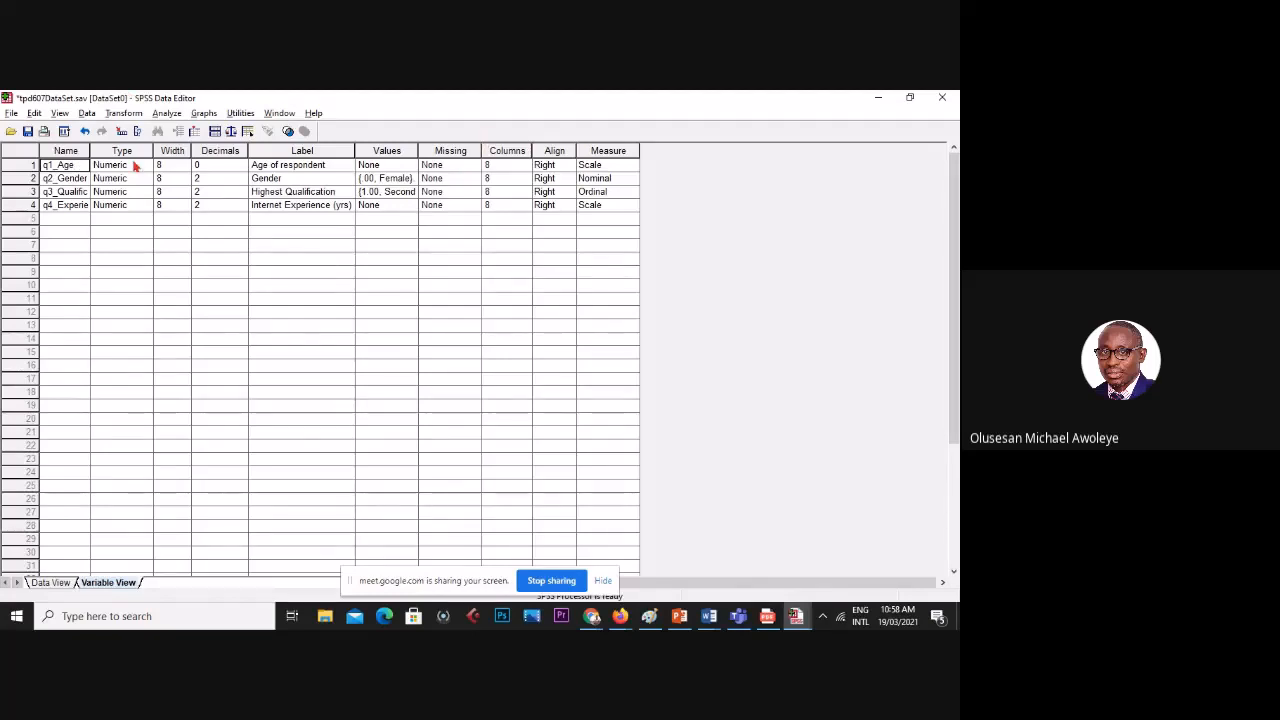
- Declare -1 as a discrete missing value for q1_Age
click(470, 166)
click(474, 166)
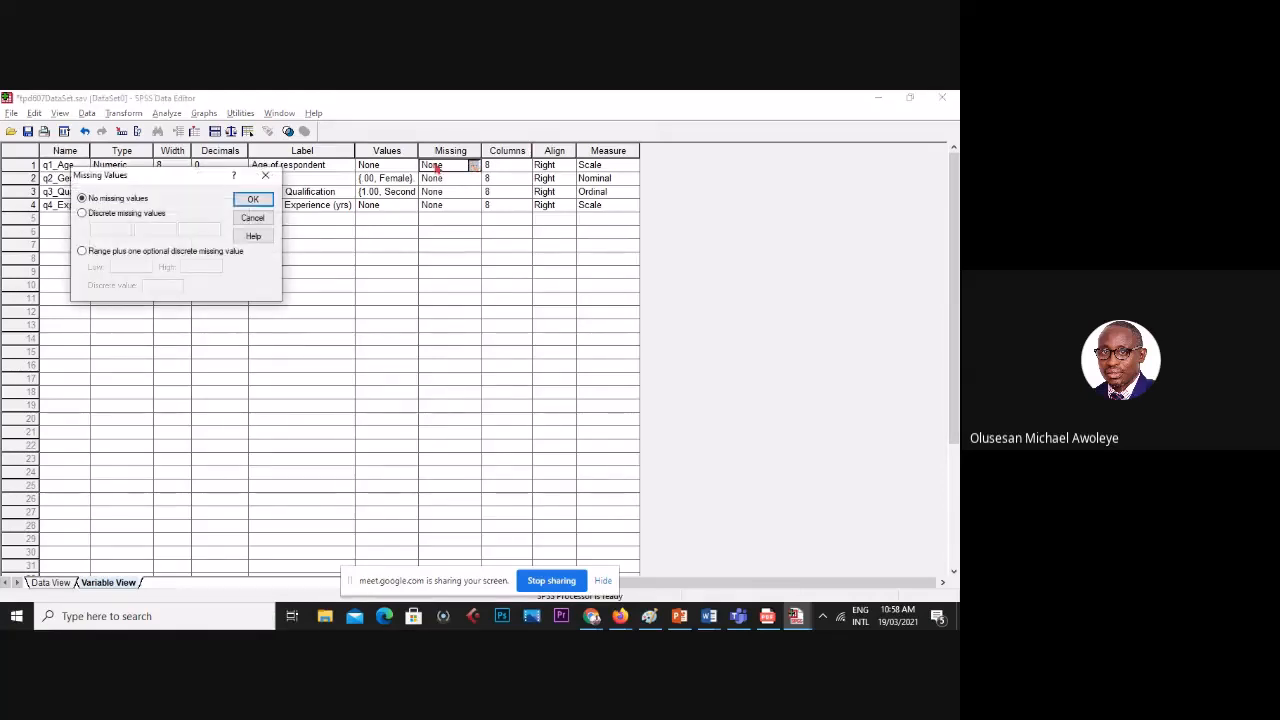
click(104, 214)
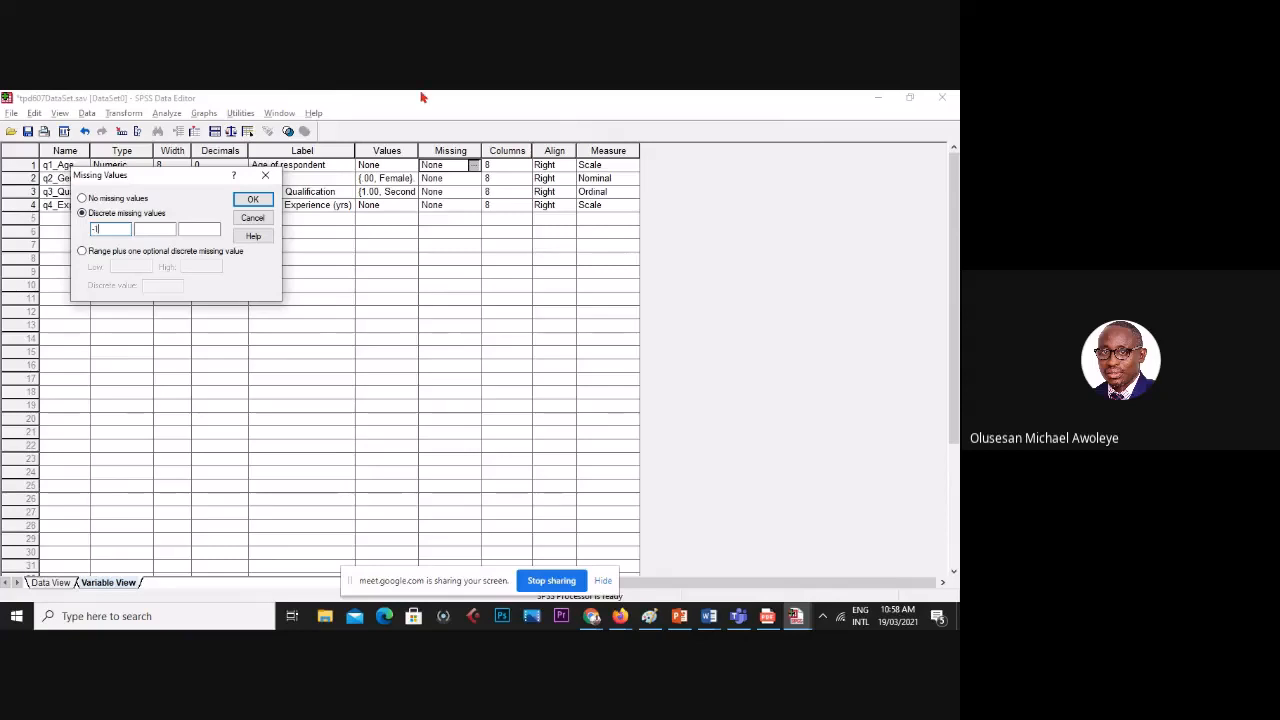
click(253, 200)
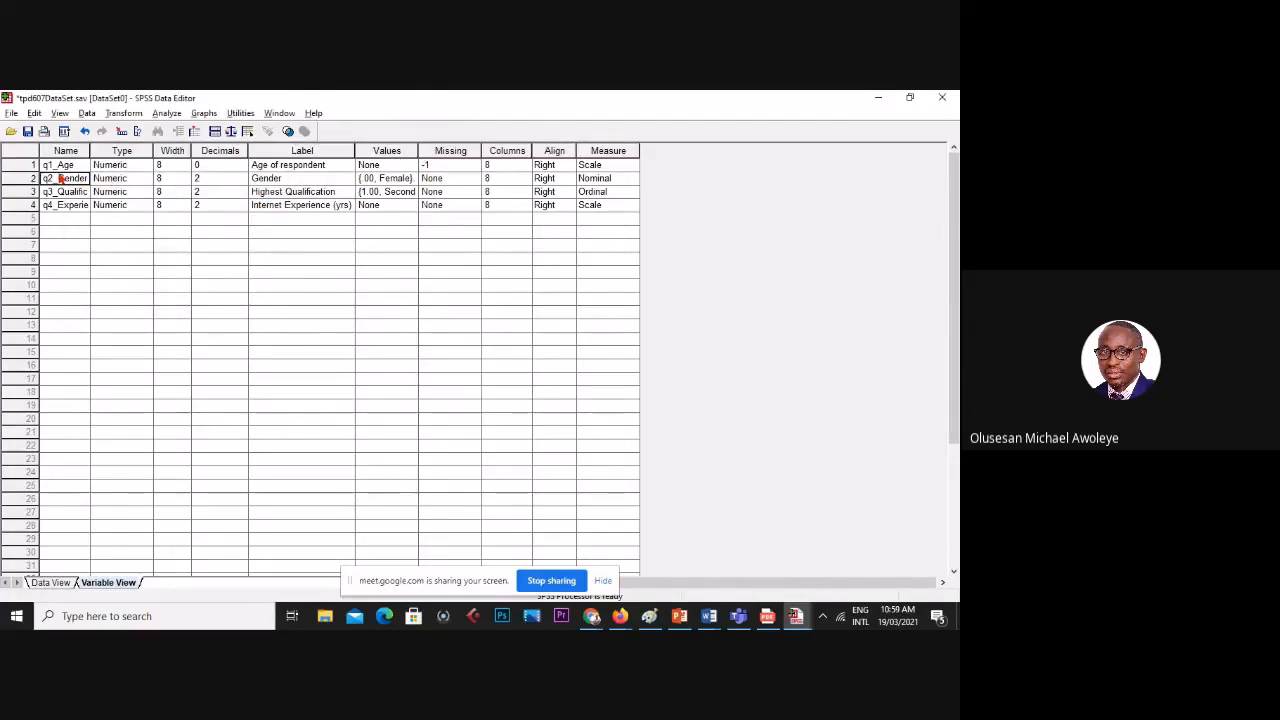
- Declare -1 as a discrete missing value for q2_Gender
click(470, 180)
click(473, 179)
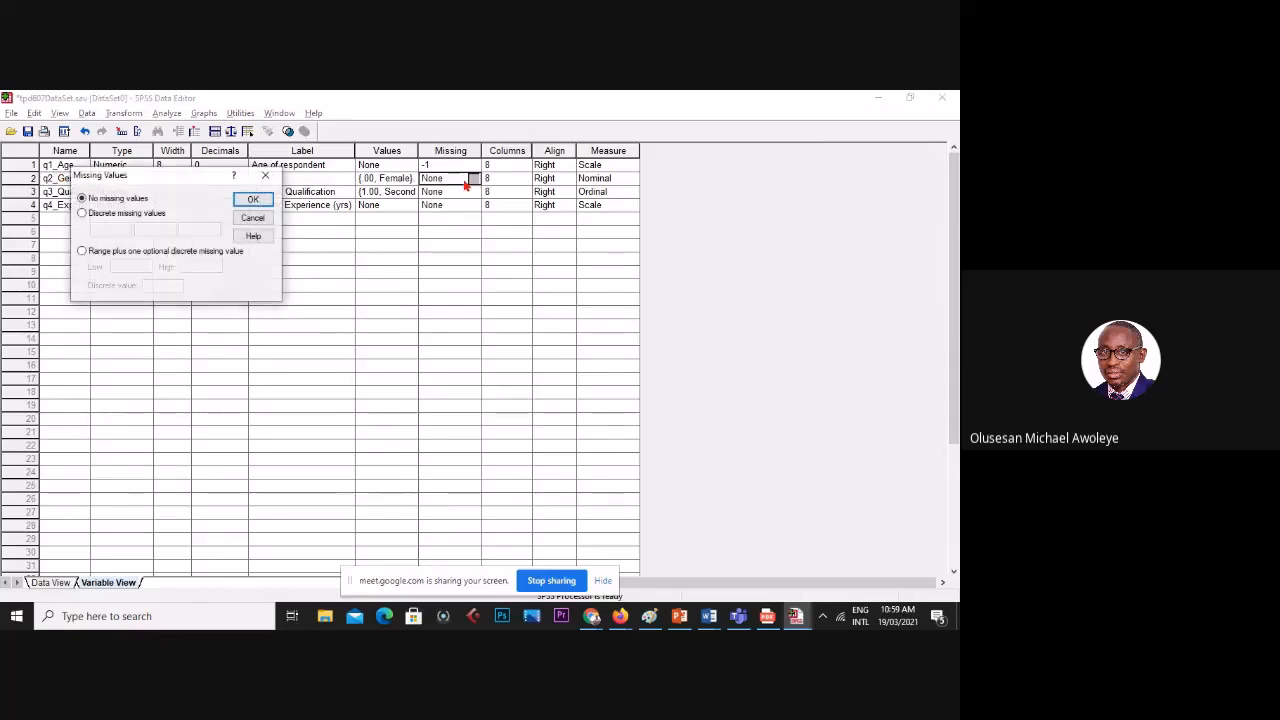
click(115, 213)
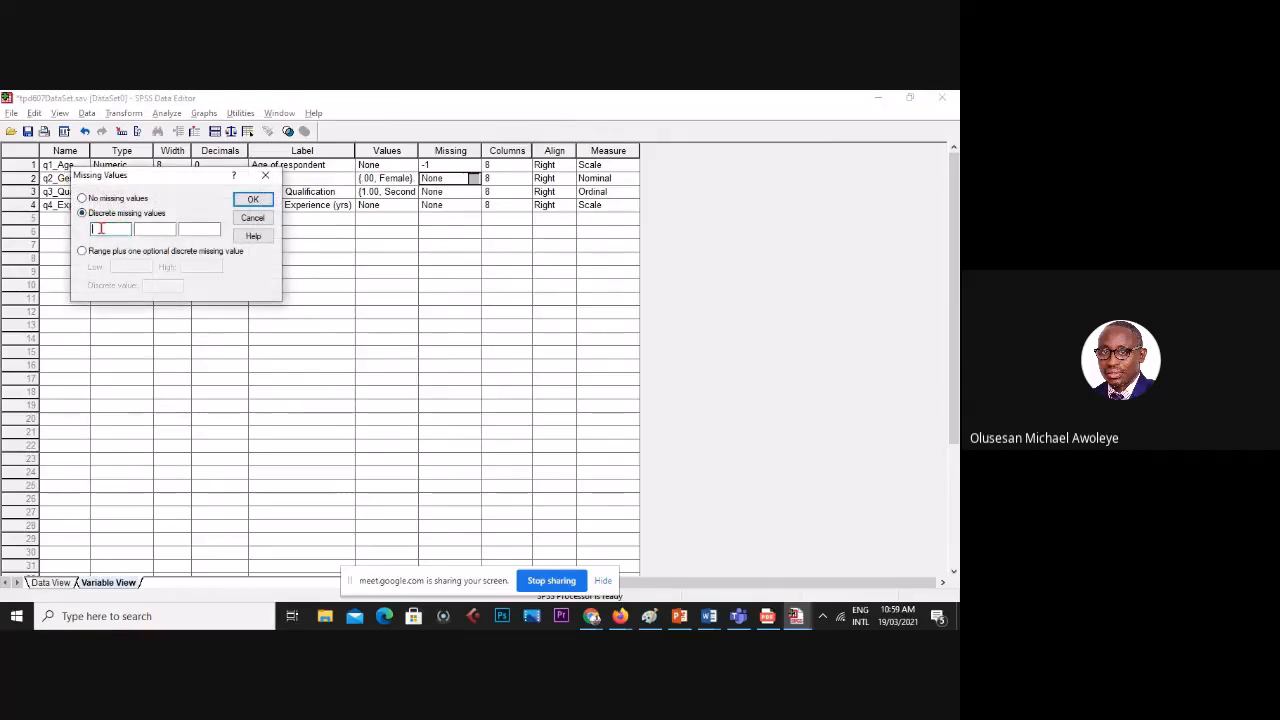
text(-1)
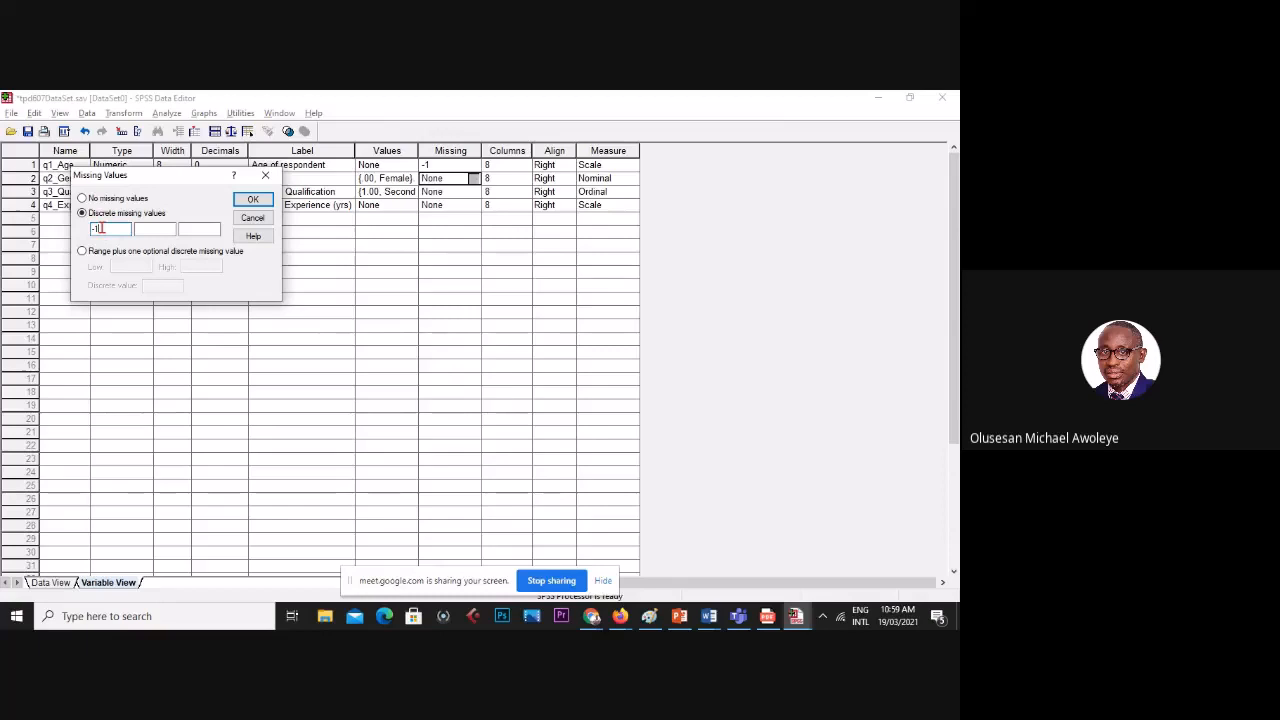
click(253, 200)
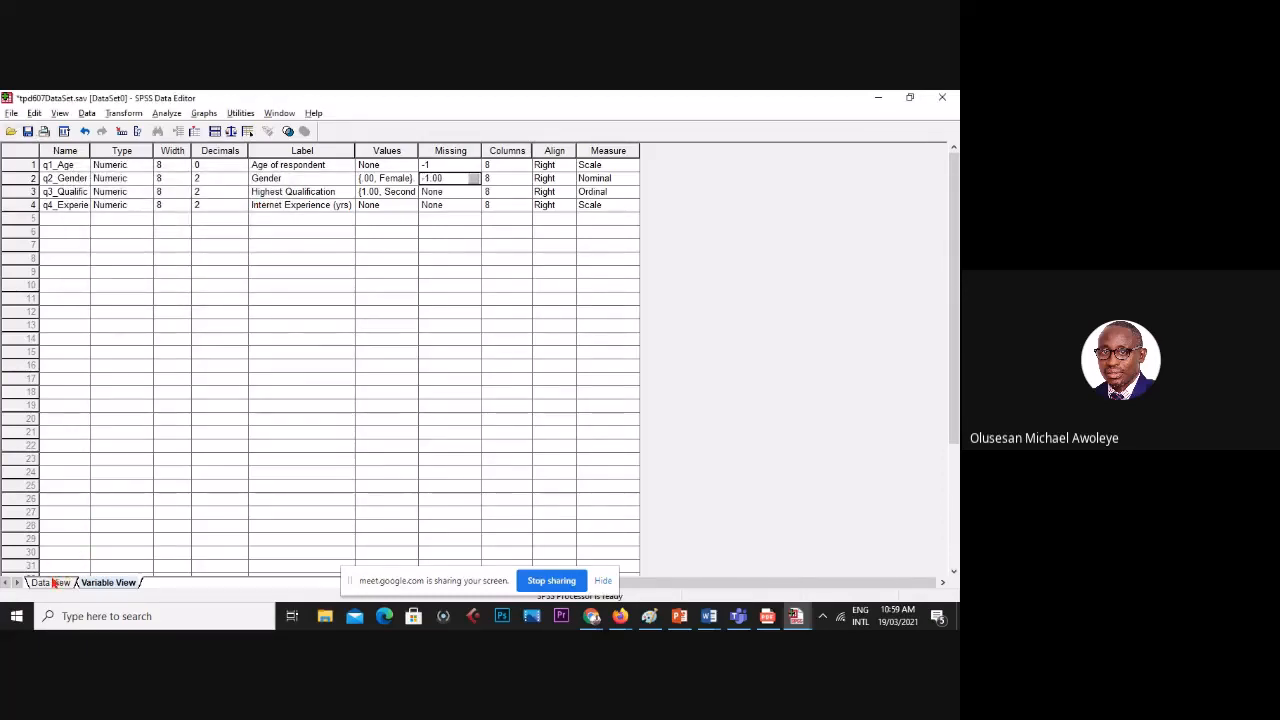
- Run frequency tables for Age of respondent and Gender with the declared missing values in effect
click(166, 113)
mouse_move(230, 145)
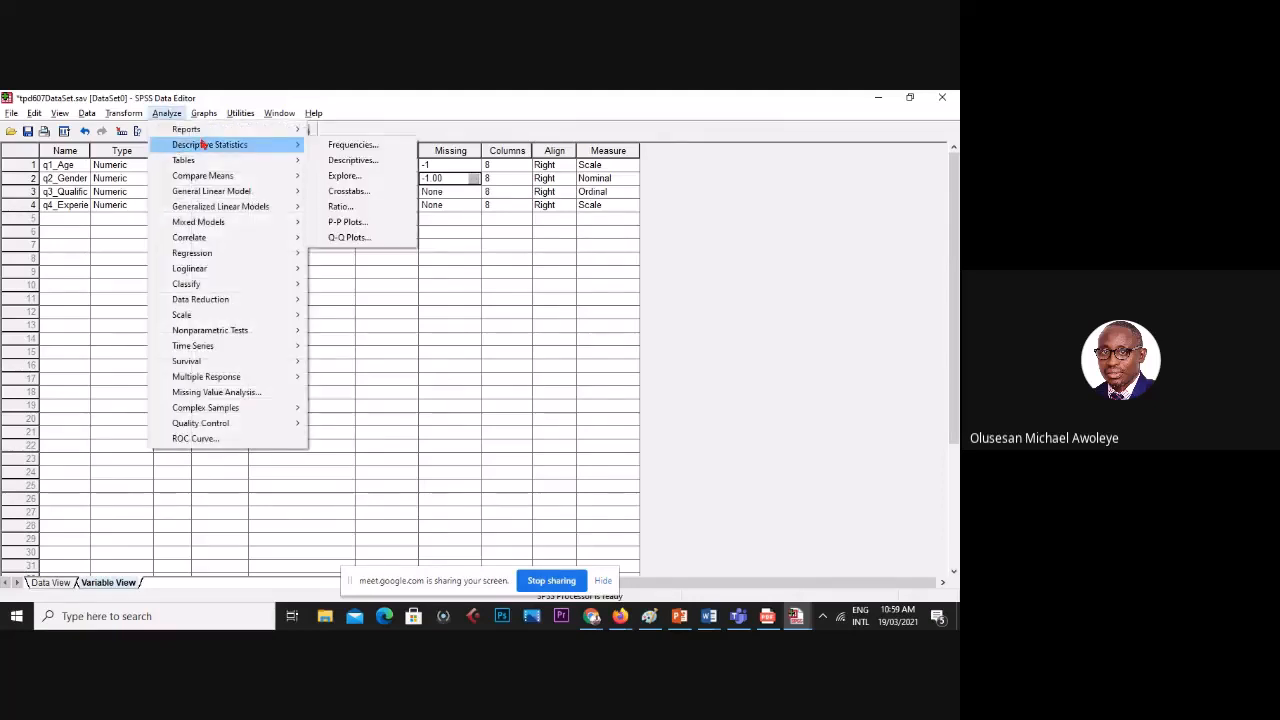
click(352, 146)
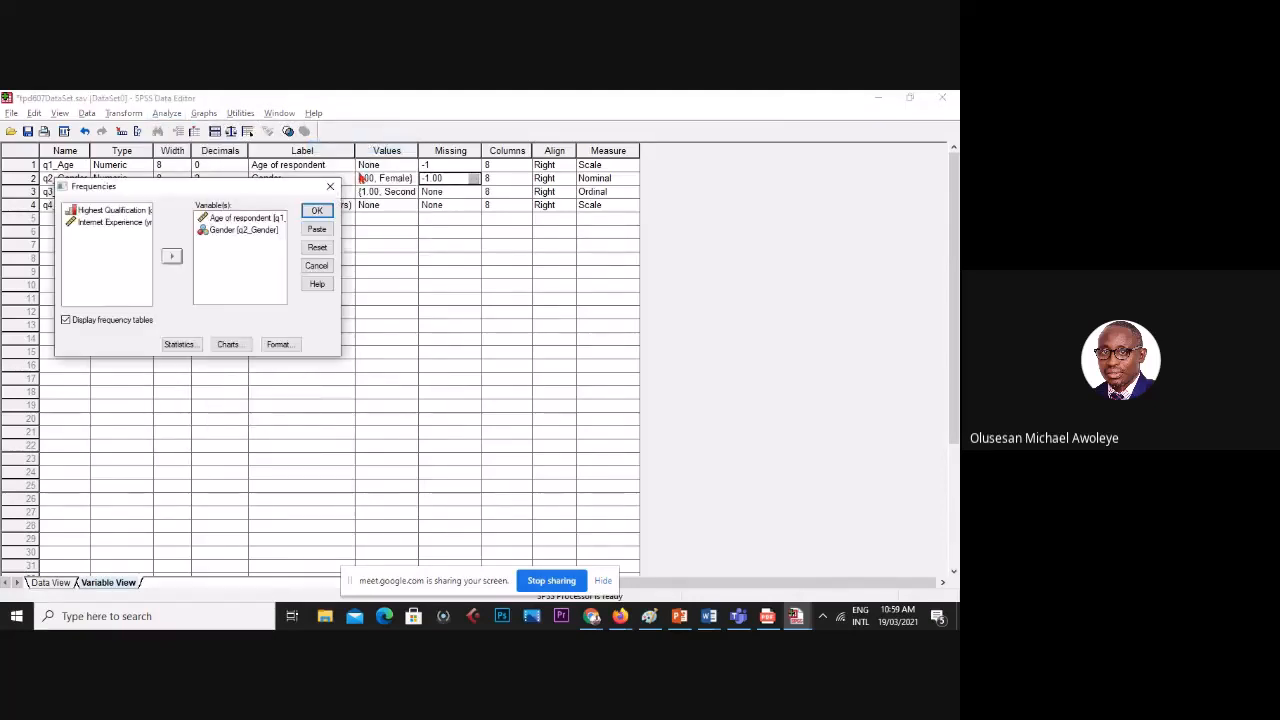
click(317, 211)
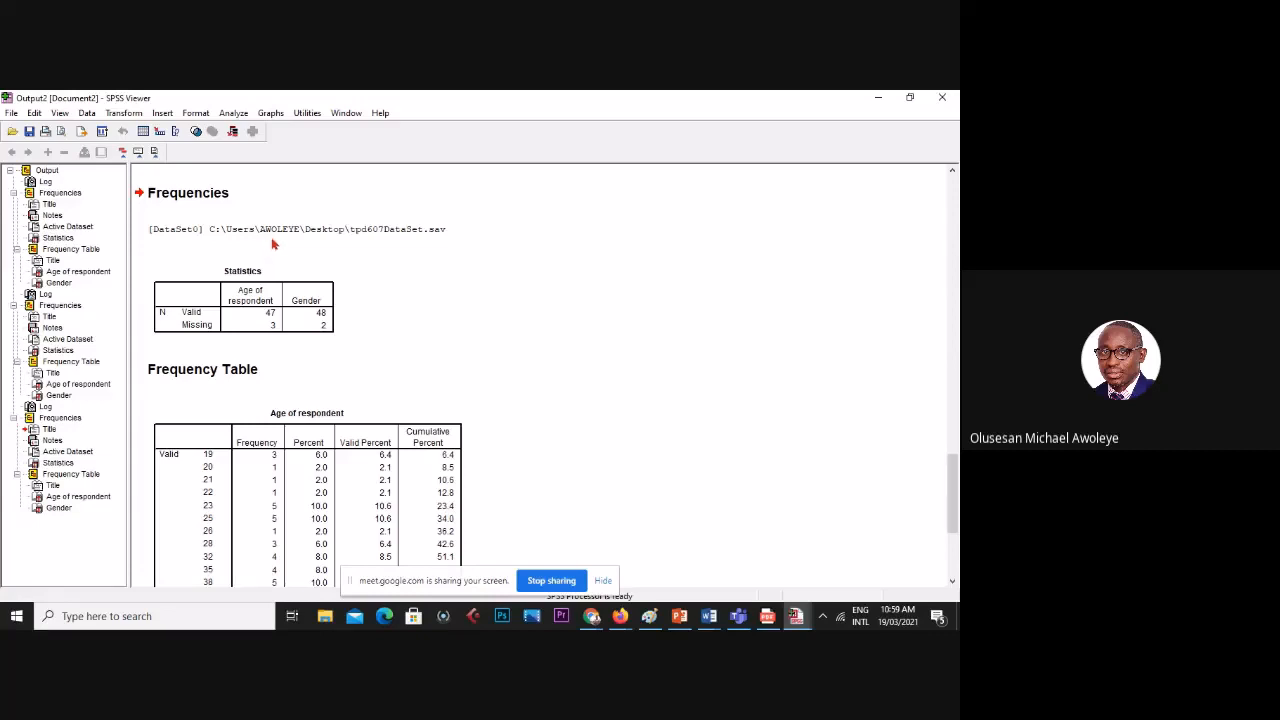
- Compare the new Age of respondent and Gender frequency tables with those from the previous run
scroll(380, 318, down, 5)
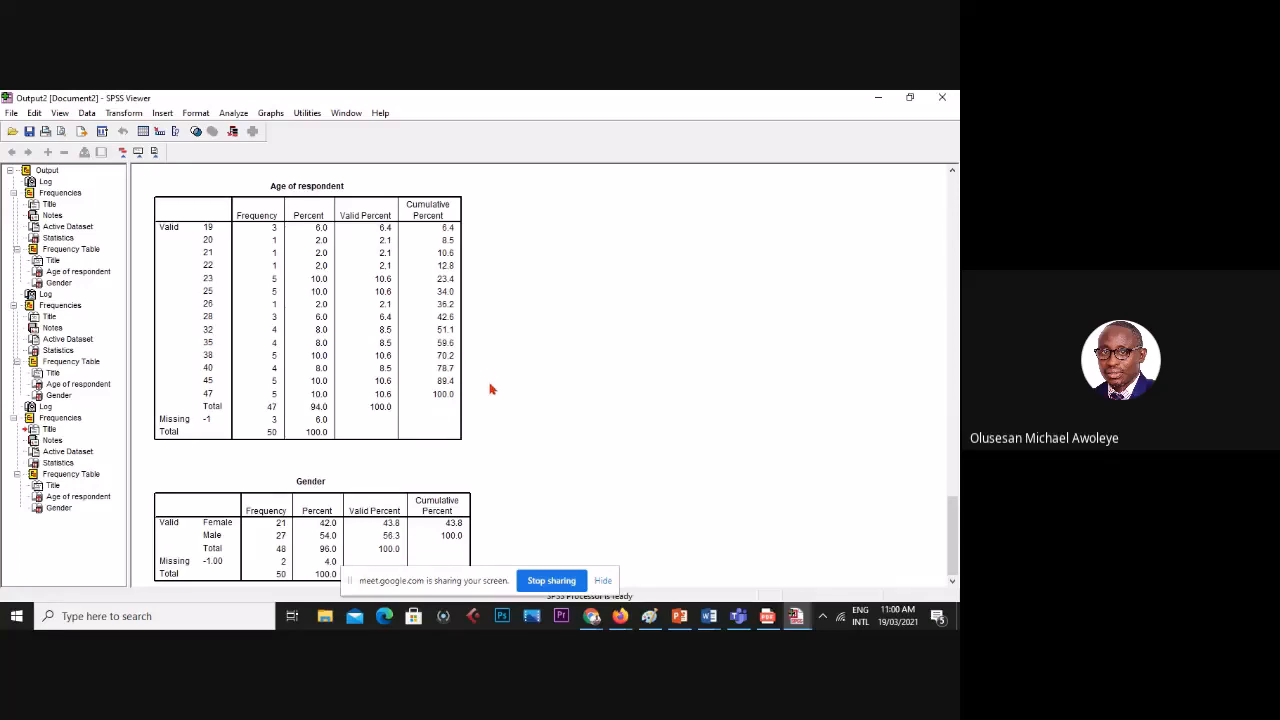
scroll(494, 414, up, 5)
scroll(495, 414, down, 5)
scroll(371, 336, up, 5)
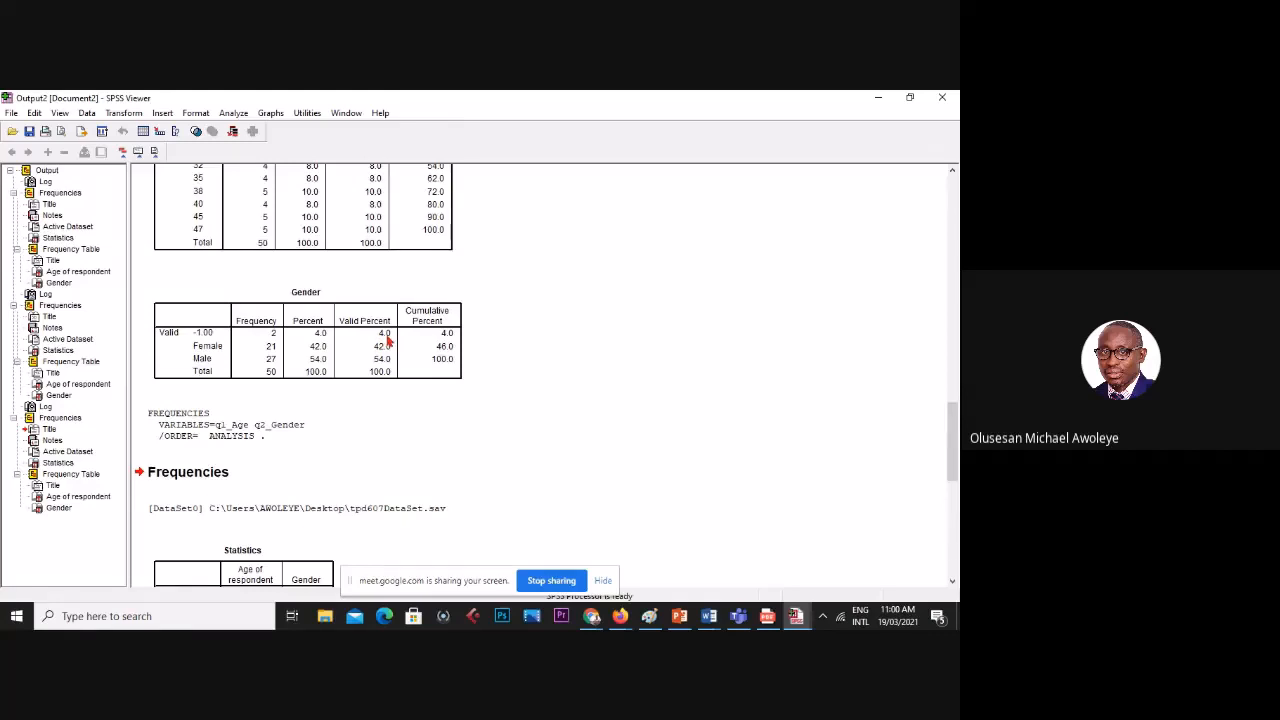
scroll(388, 341, up, 3)
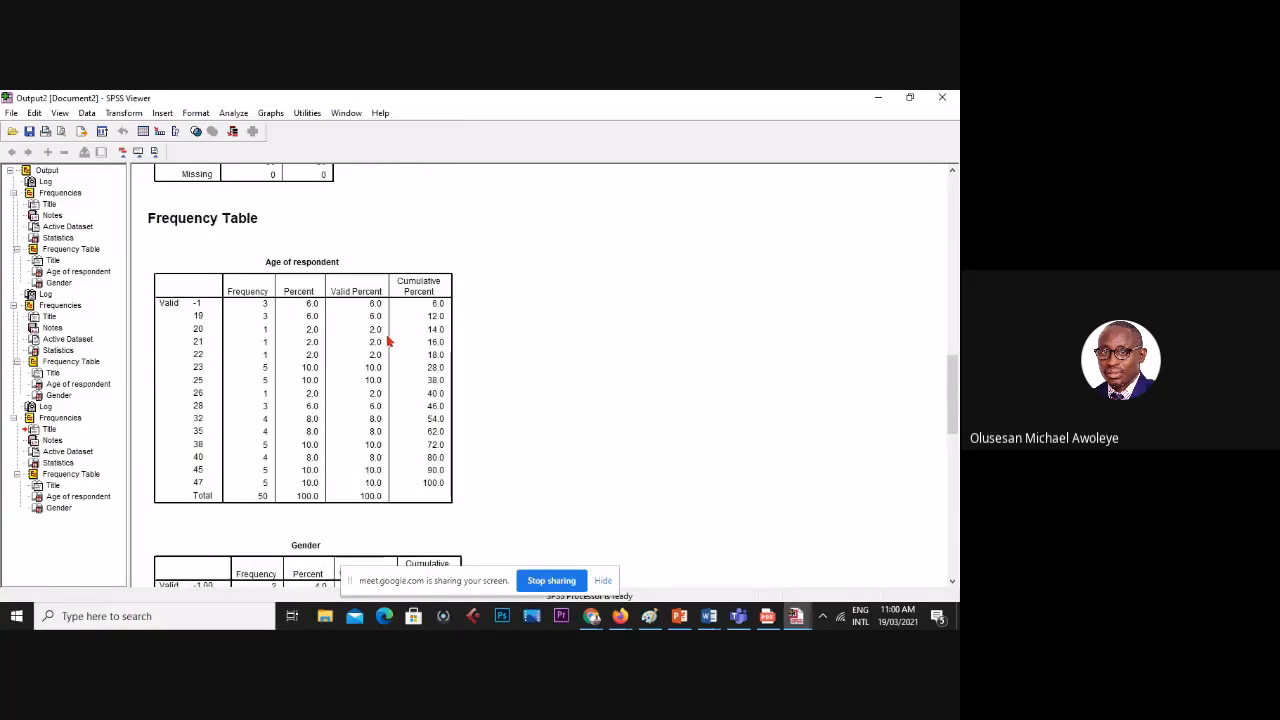
scroll(388, 341, up, 3)
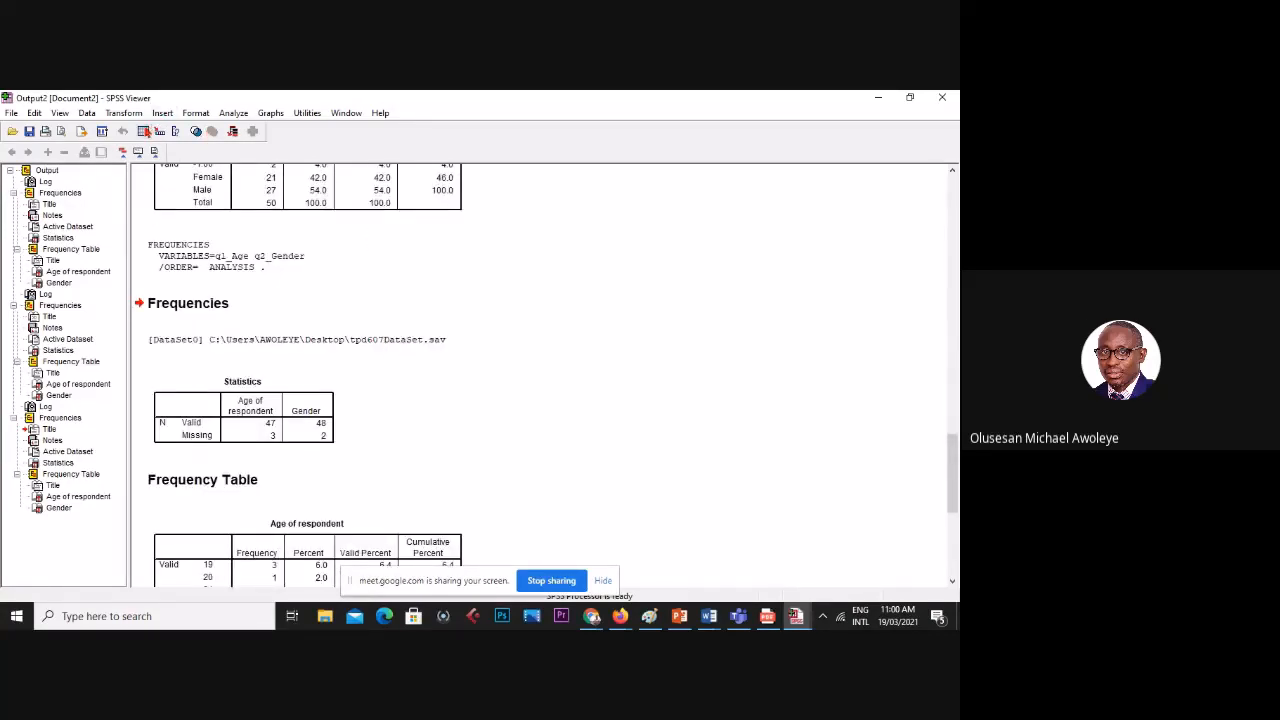
- Replace the missing values of Gender with the series mean in a new variable
click(143, 131)
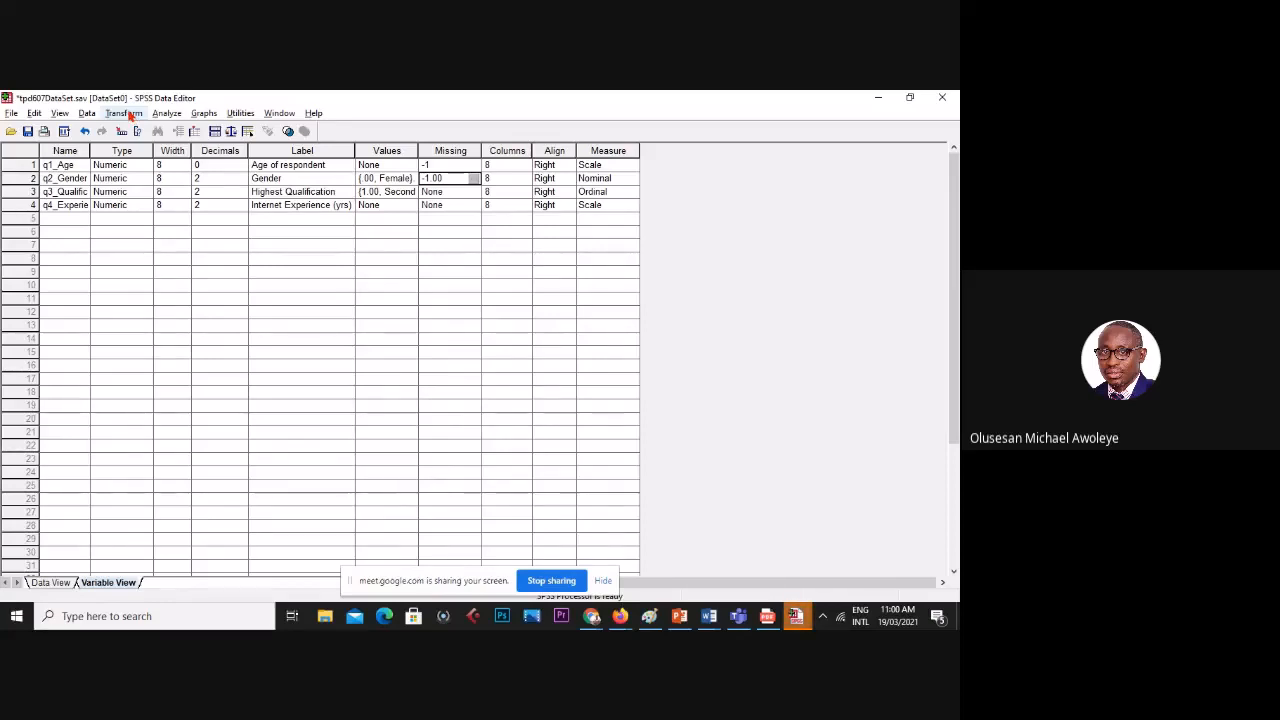
click(123, 113)
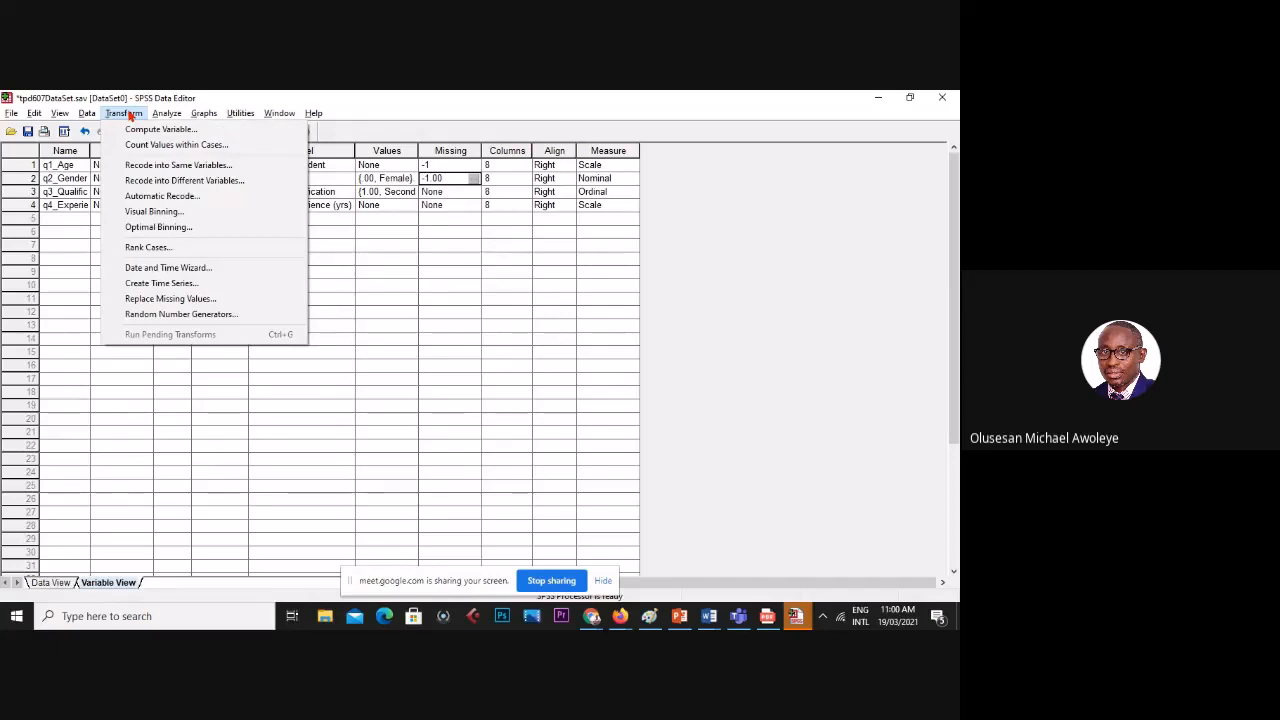
click(184, 306)
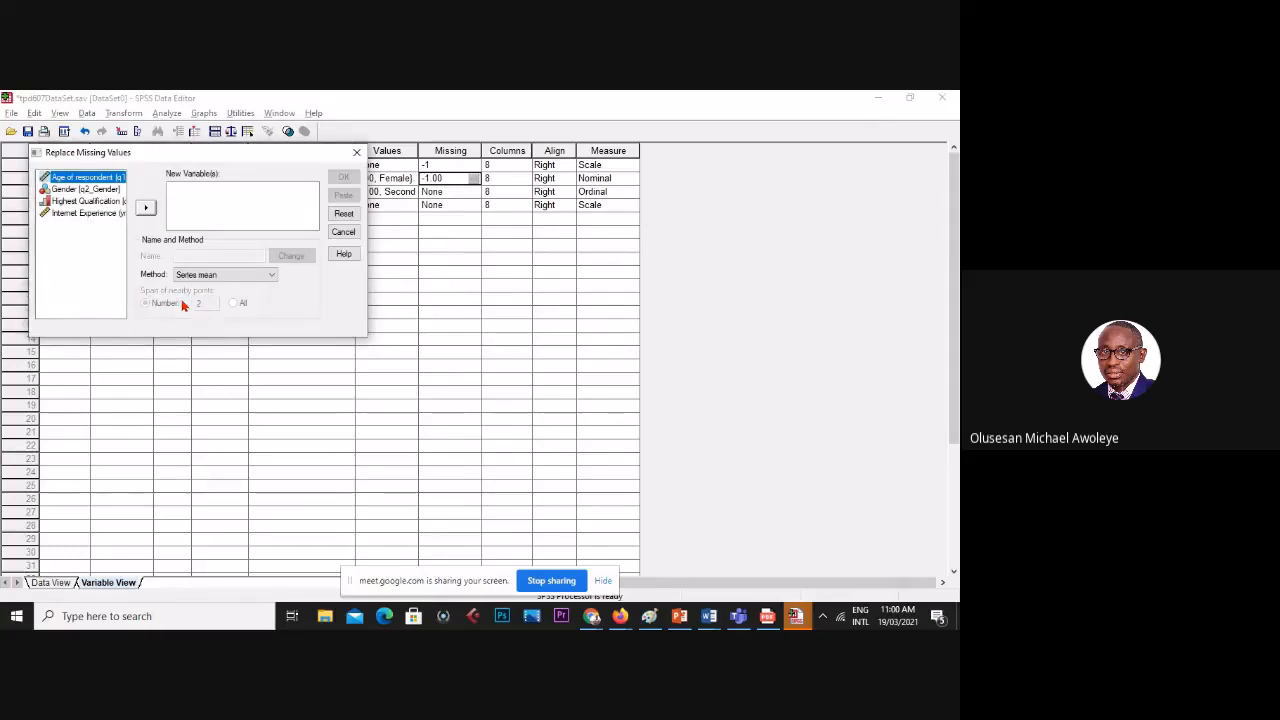
click(90, 190)
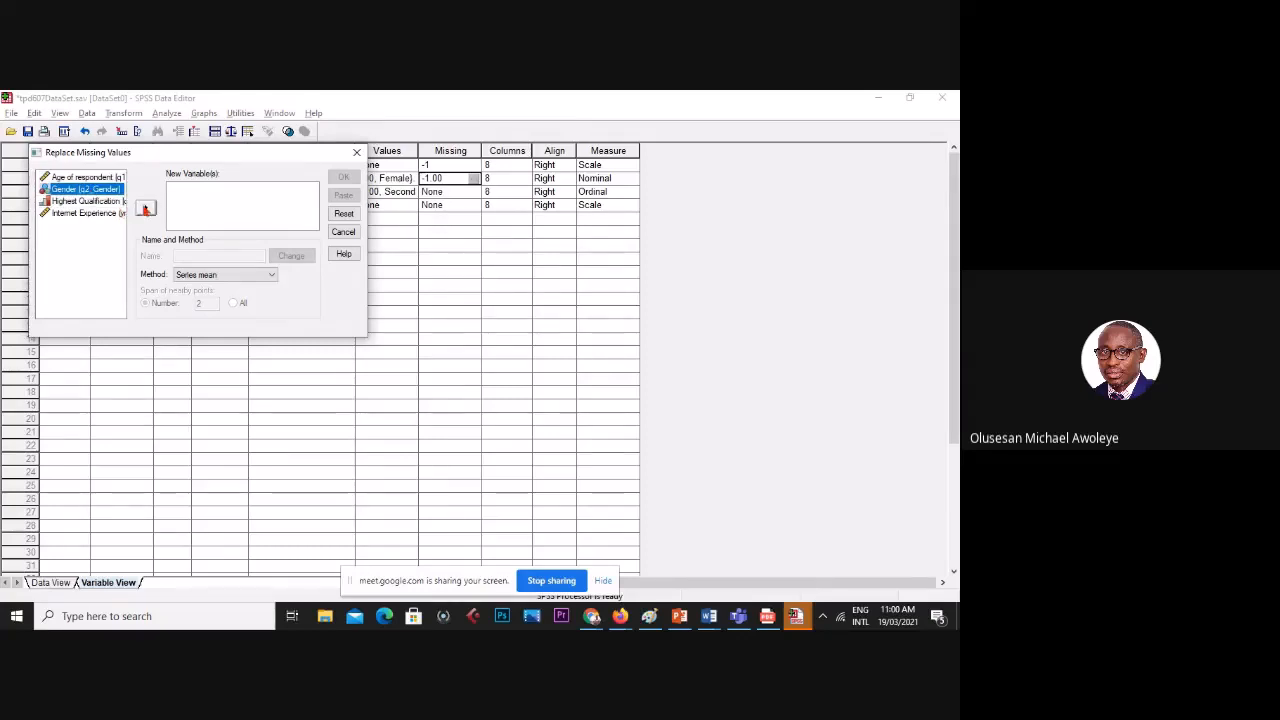
click(145, 209)
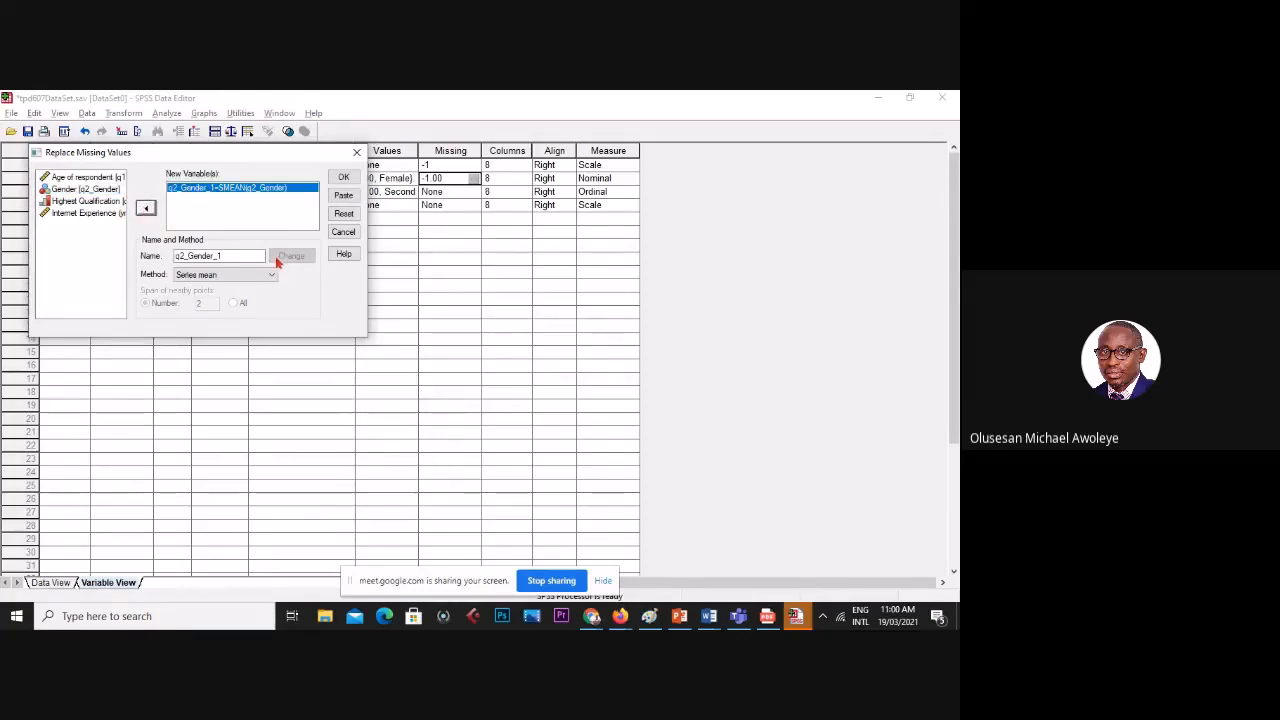
click(272, 277)
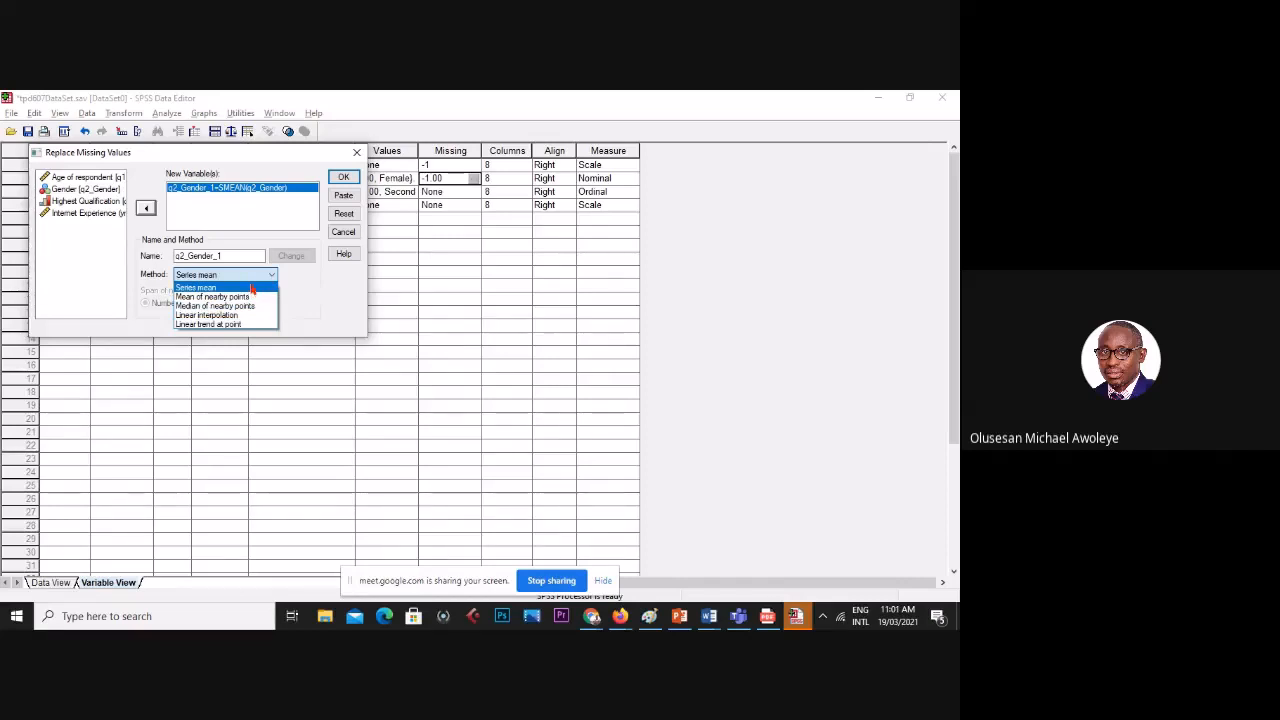
click(255, 288)
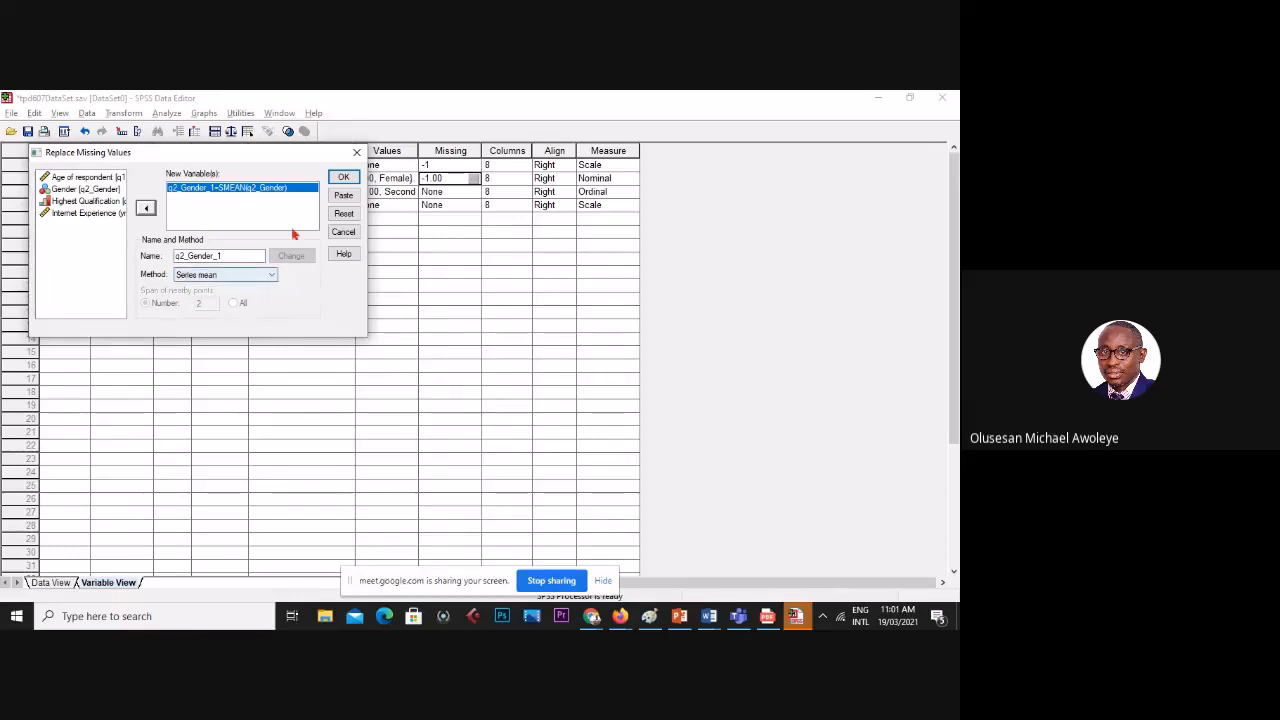
click(343, 177)
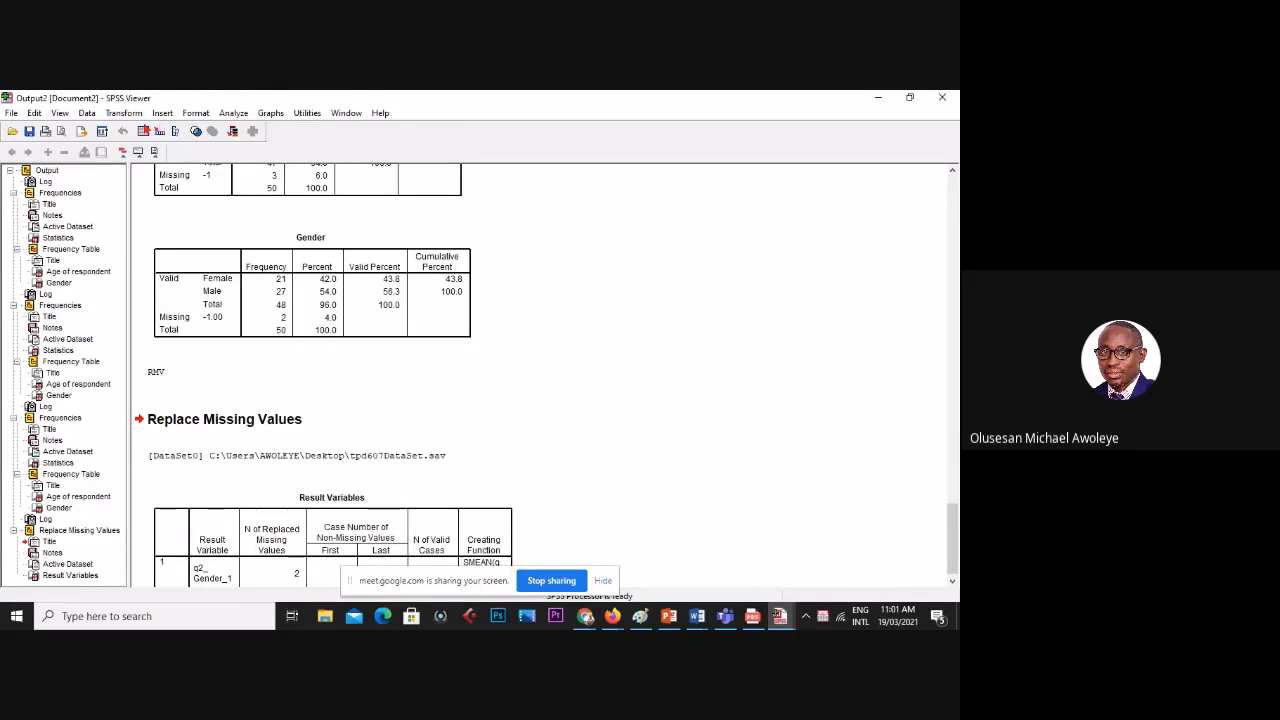
- Examine the new series-mean gender column against the original q2_Gender values in the data
click(143, 133)
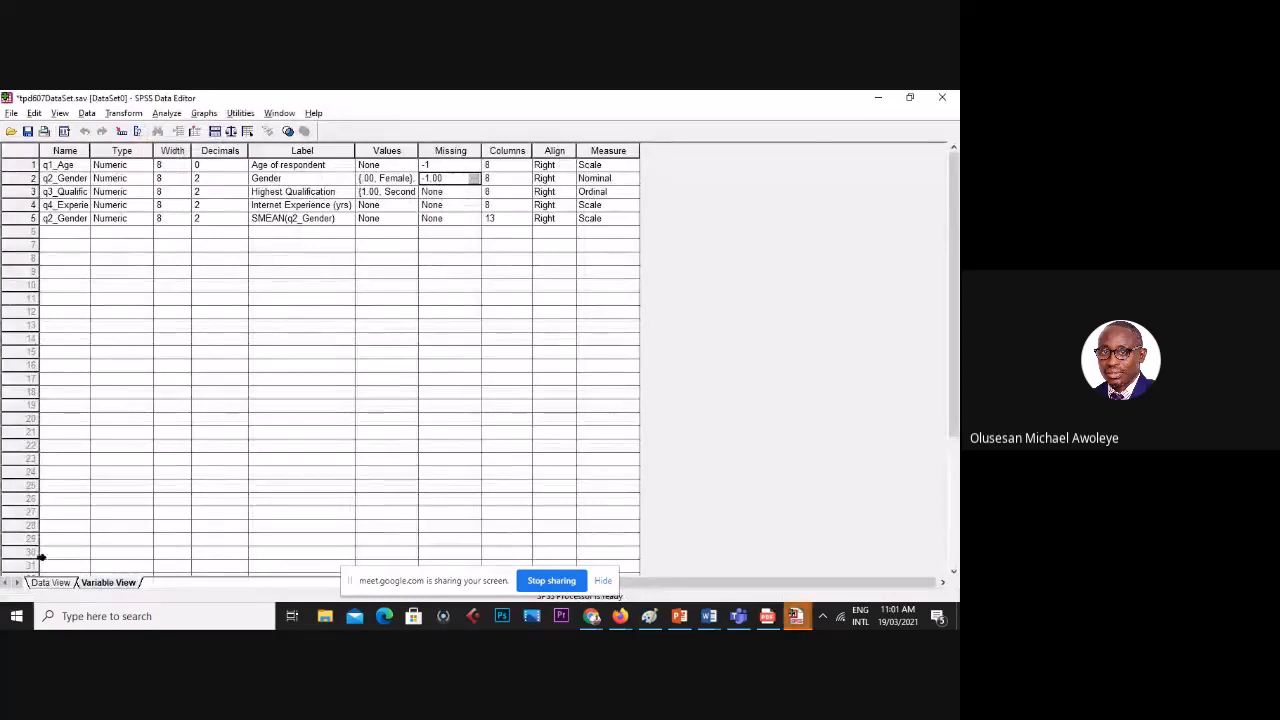
click(44, 583)
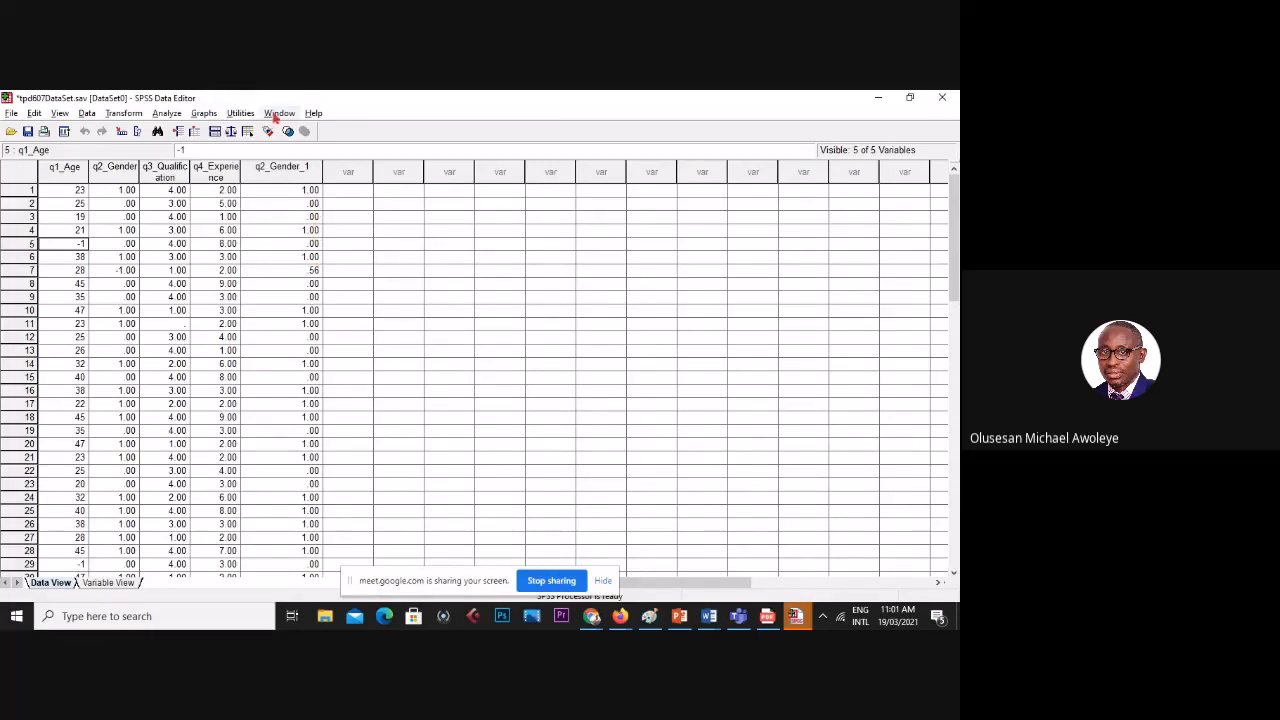
scroll(184, 354, down, 4)
scroll(184, 354, down, 3)
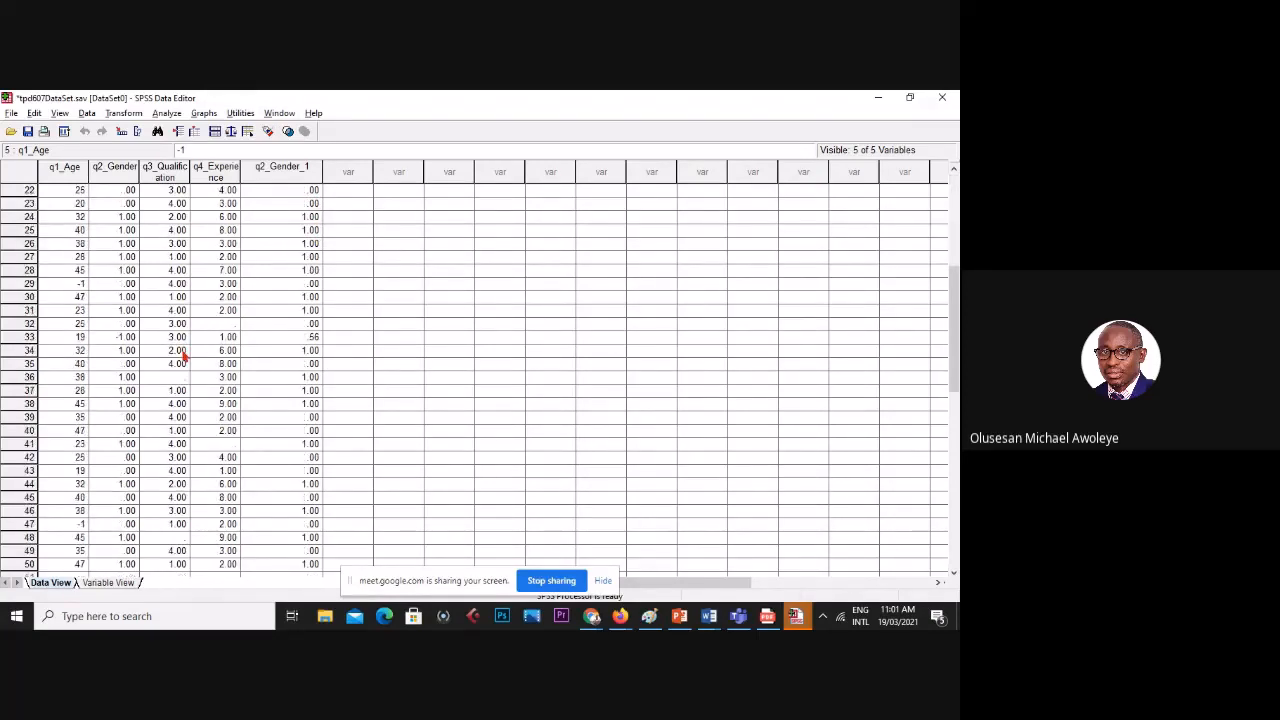
scroll(185, 355, up, 7)
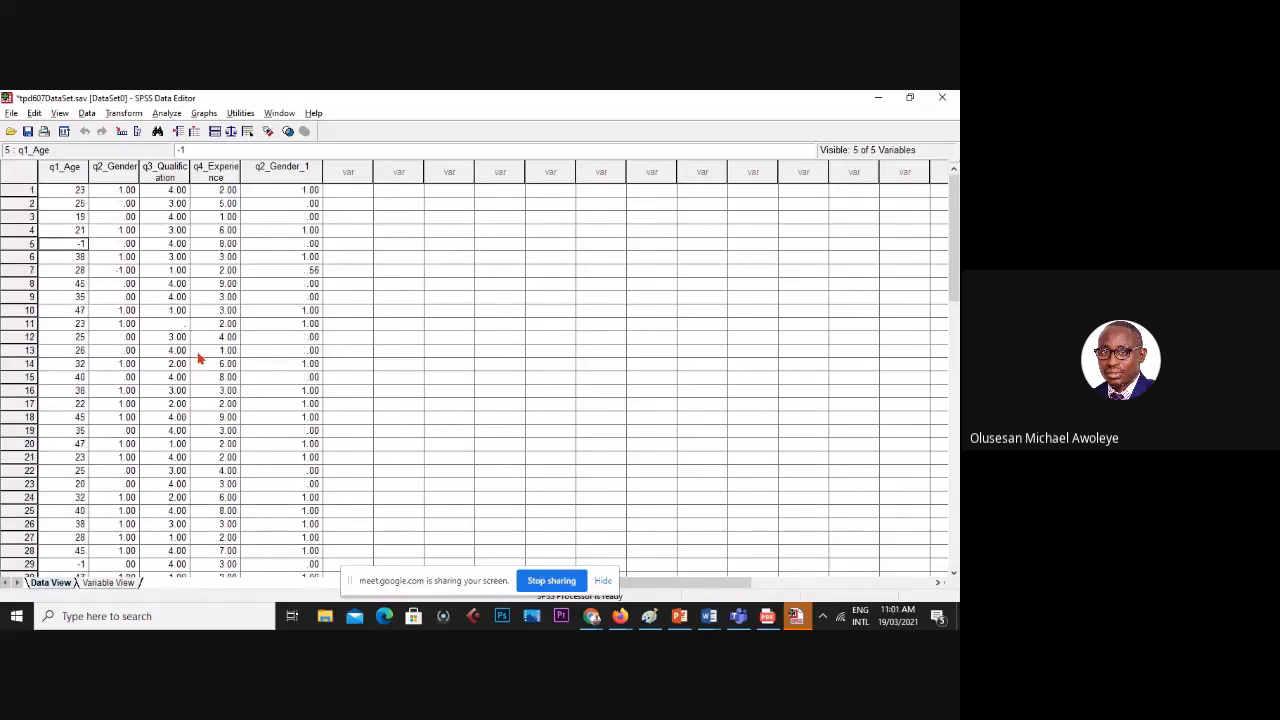
- Reset the Replace Missing Values setup and replace the missing values of Highest Qualification with the series mean in a new variable
click(167, 172)
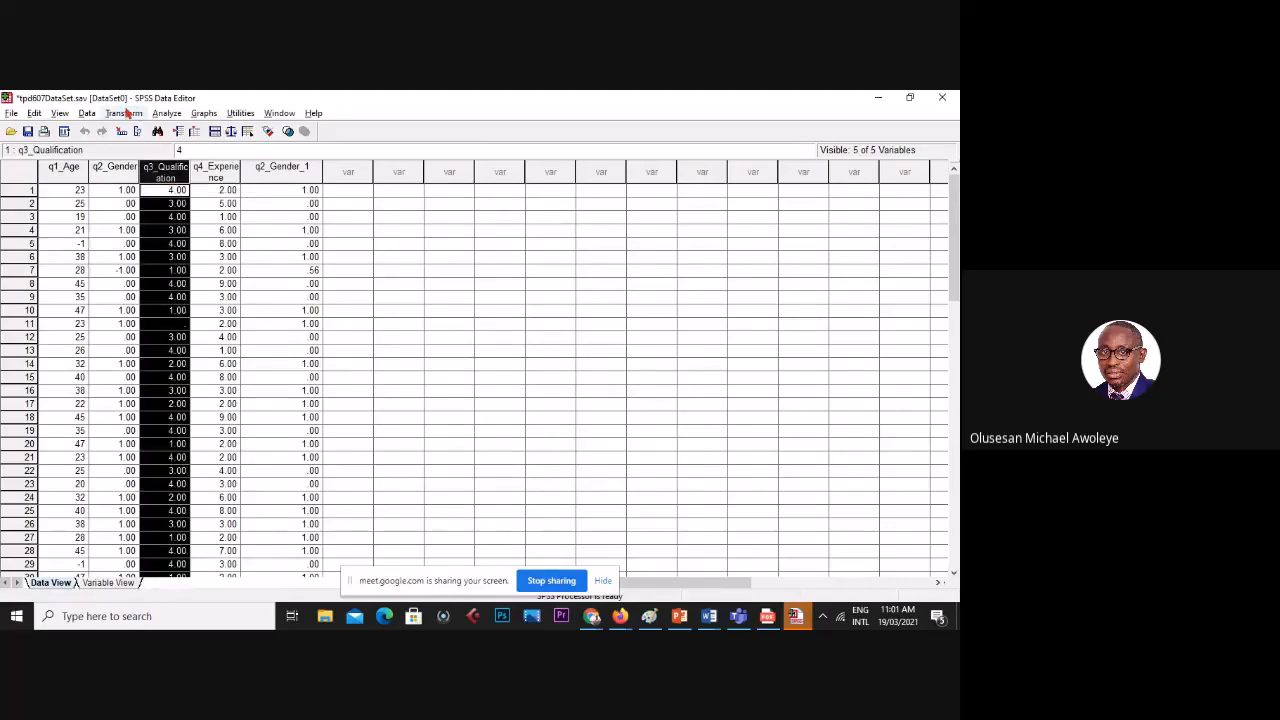
click(162, 113)
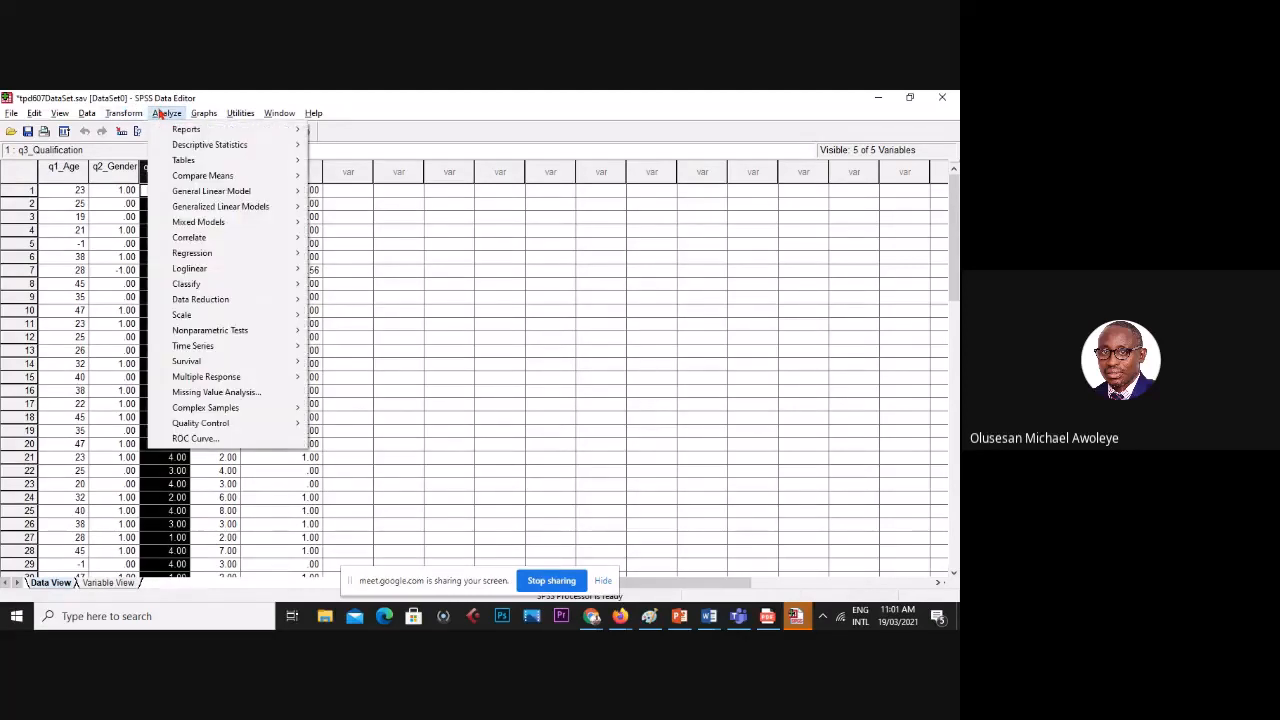
mouse_move(127, 119)
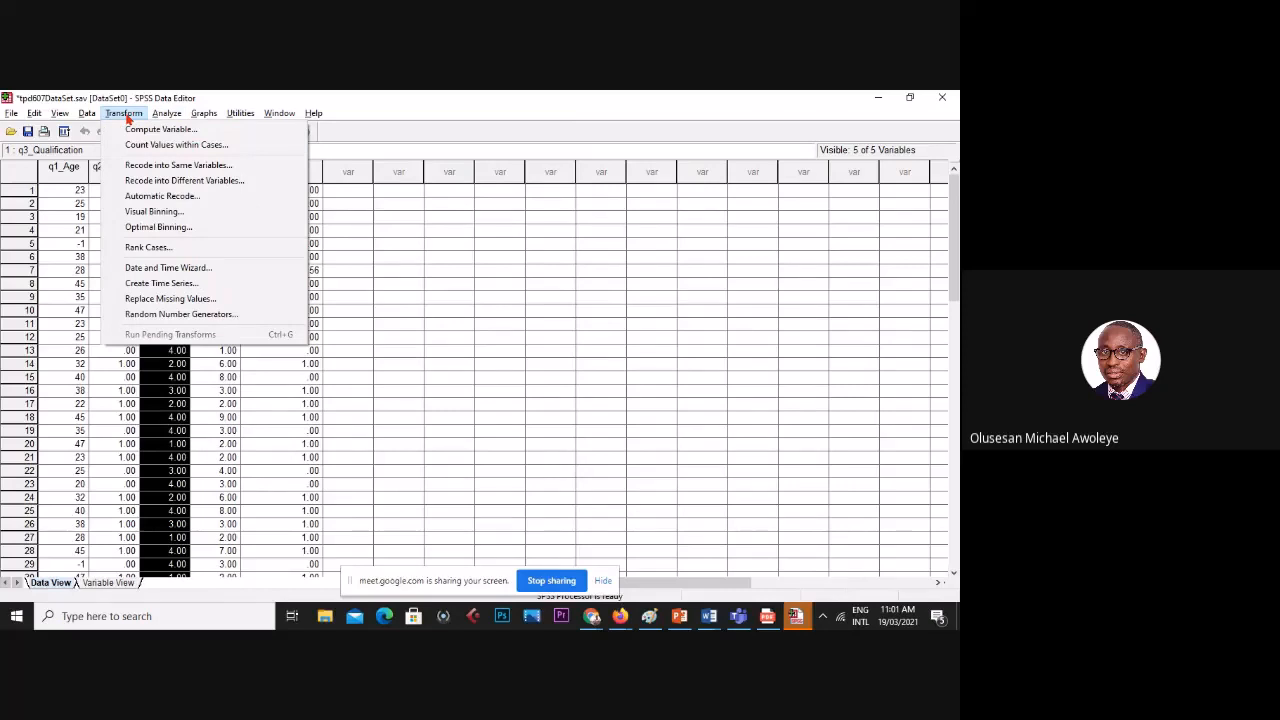
click(170, 298)
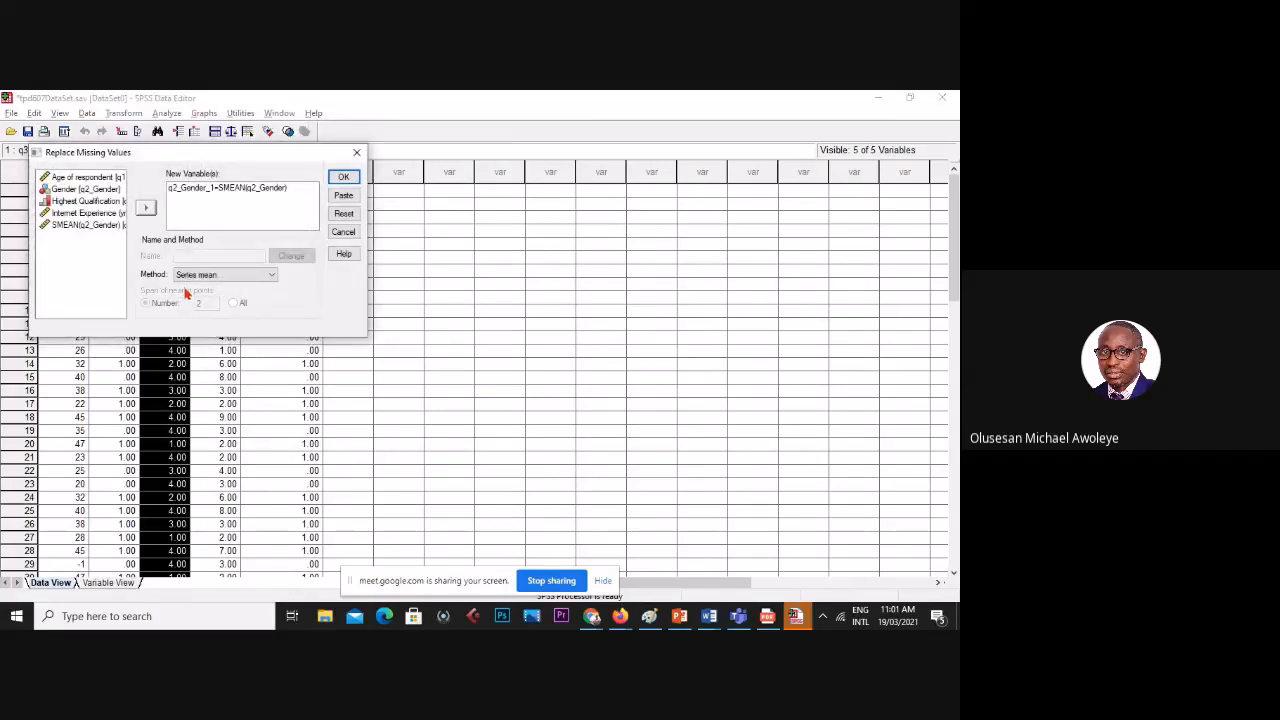
click(229, 274)
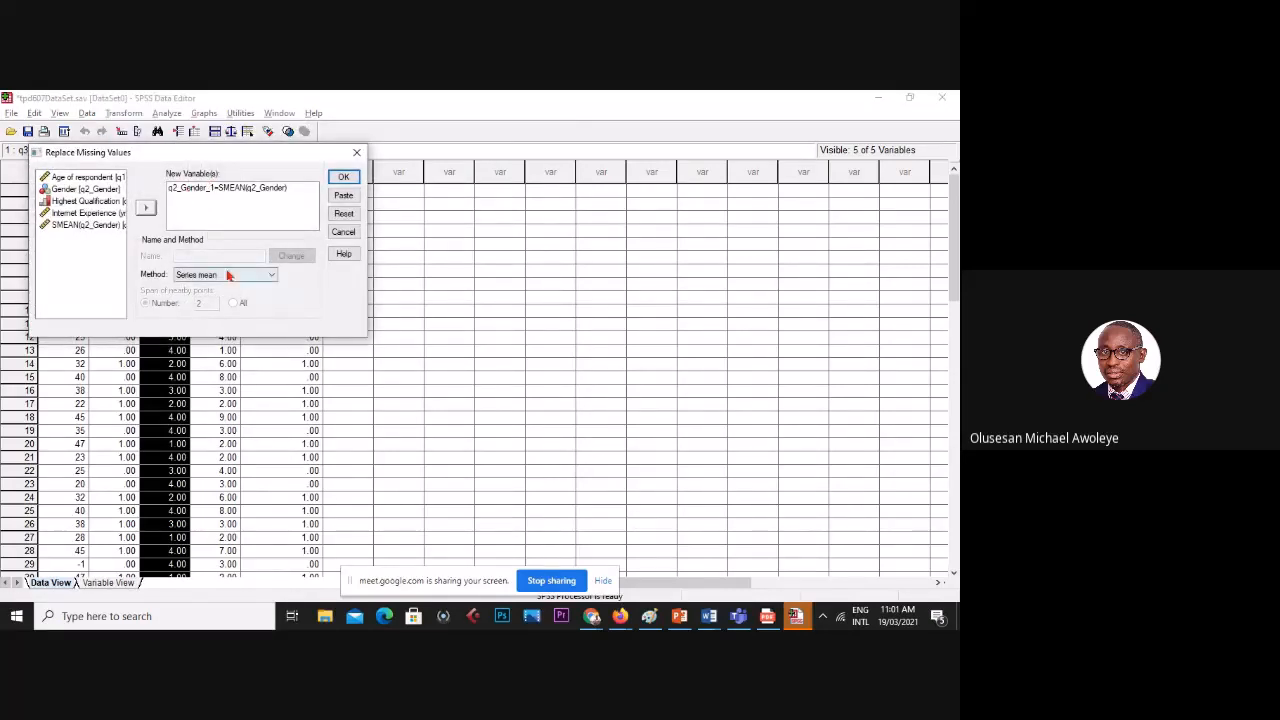
click(343, 213)
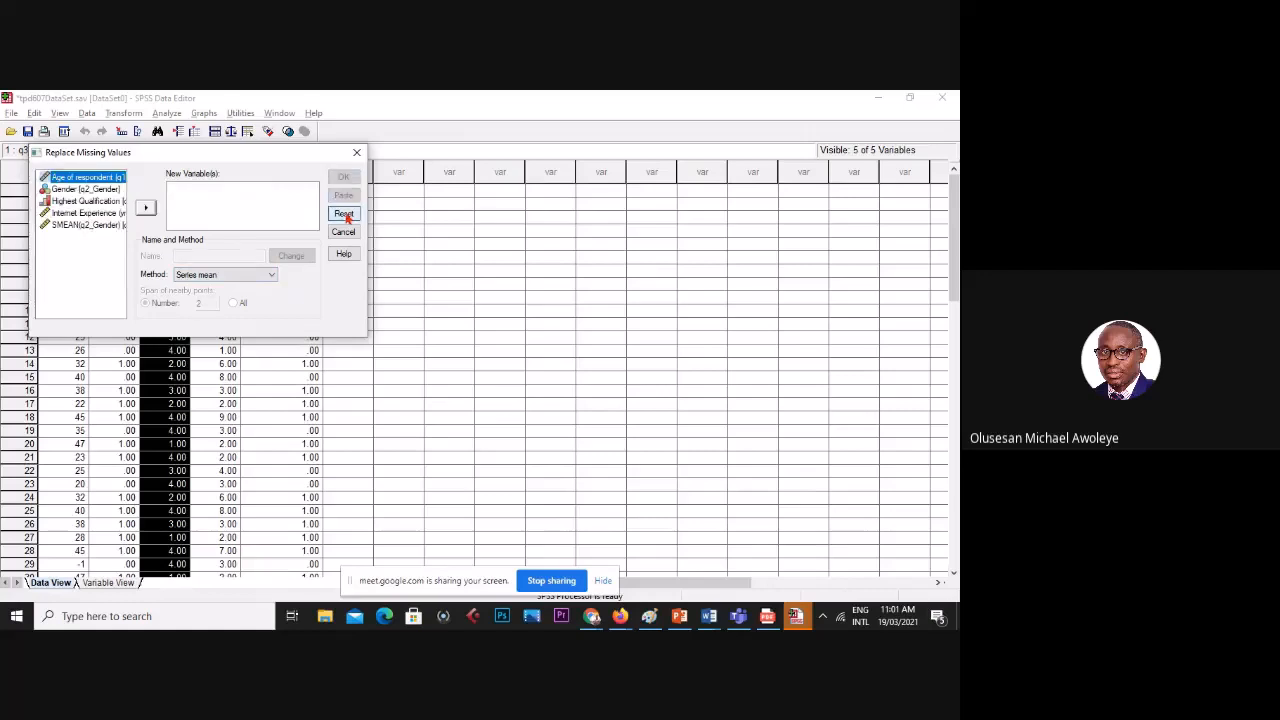
click(92, 201)
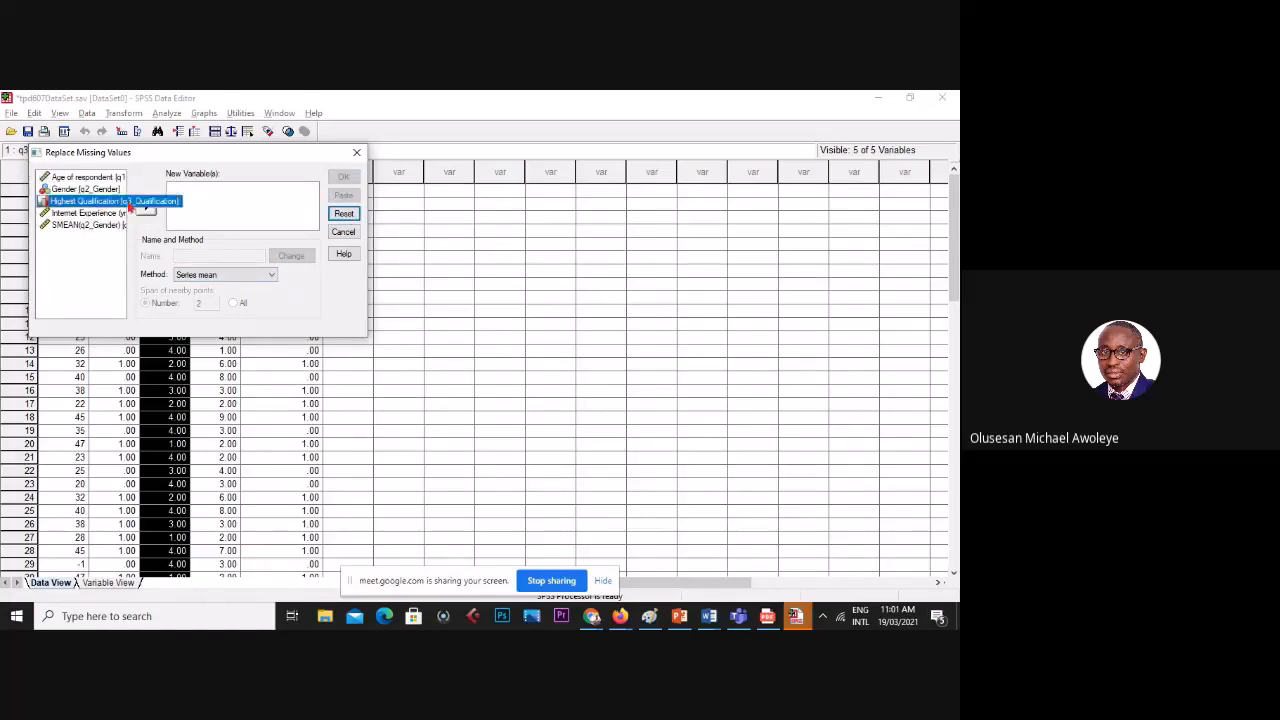
click(145, 208)
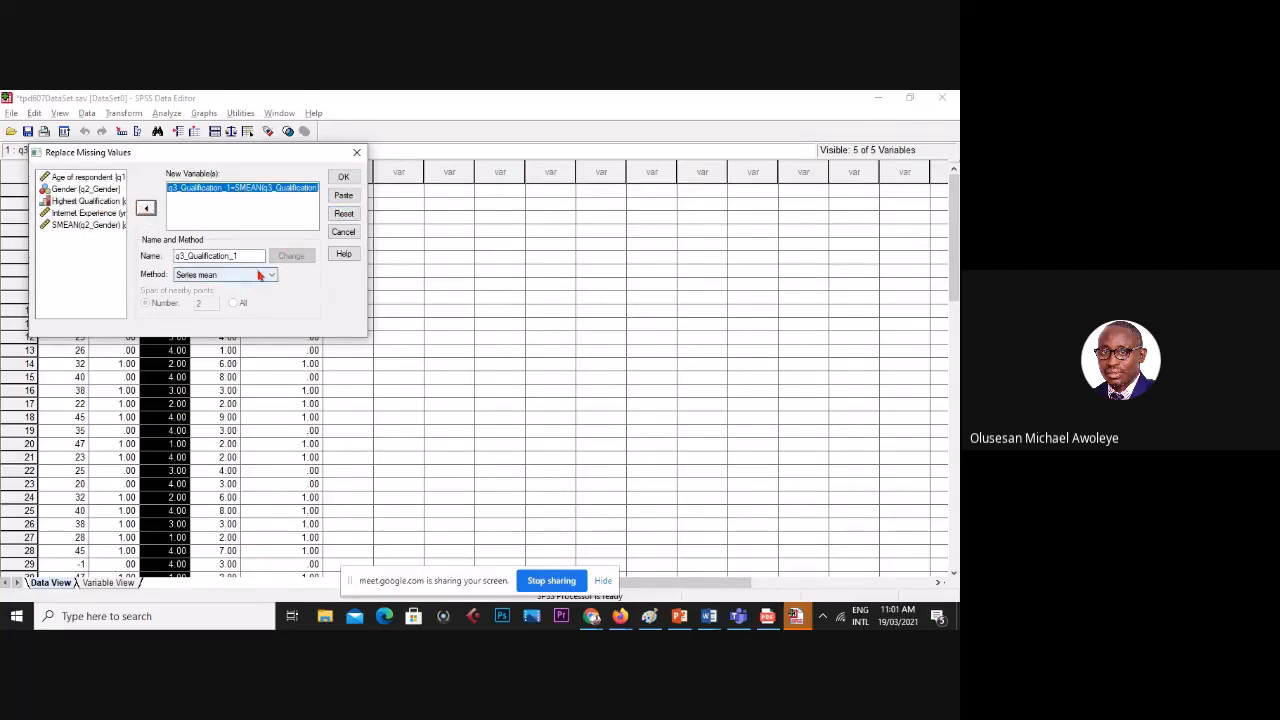
click(343, 177)
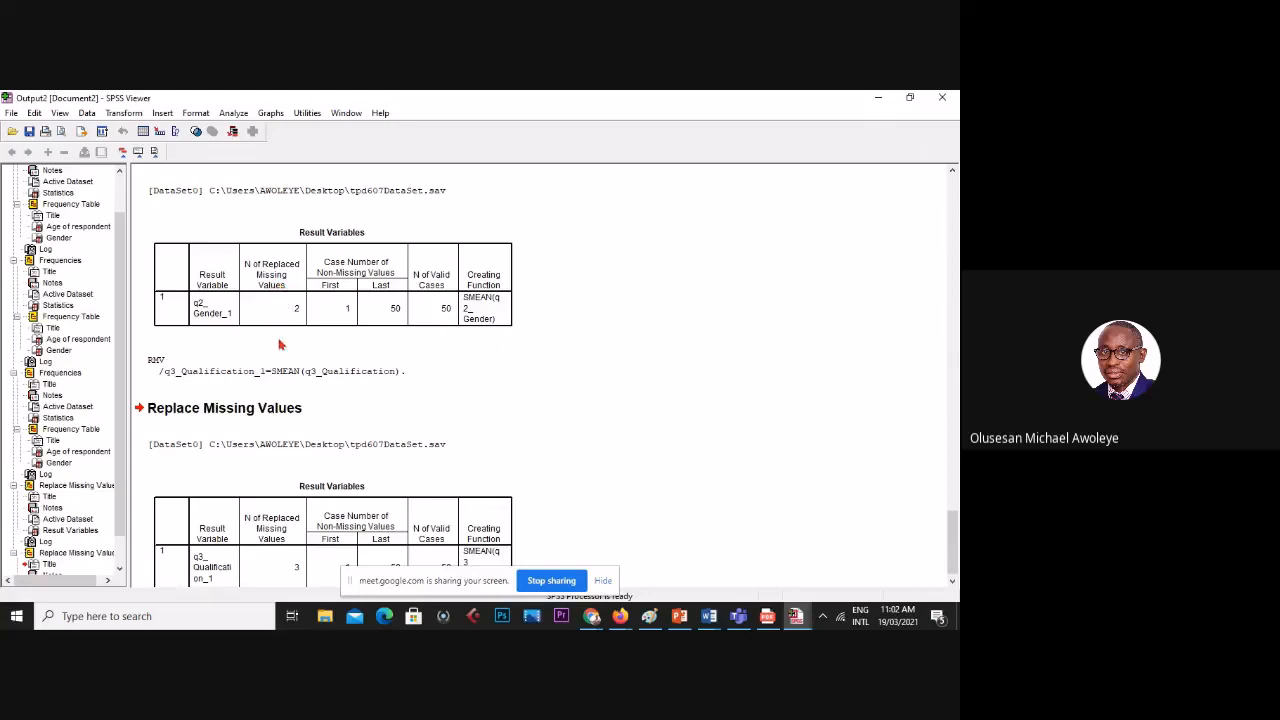
- Examine the Highest Qualification replacement results, comparing the q3_Qualification_1 column with the original q3_Qualification values in the data
scroll(326, 342, down, 1)
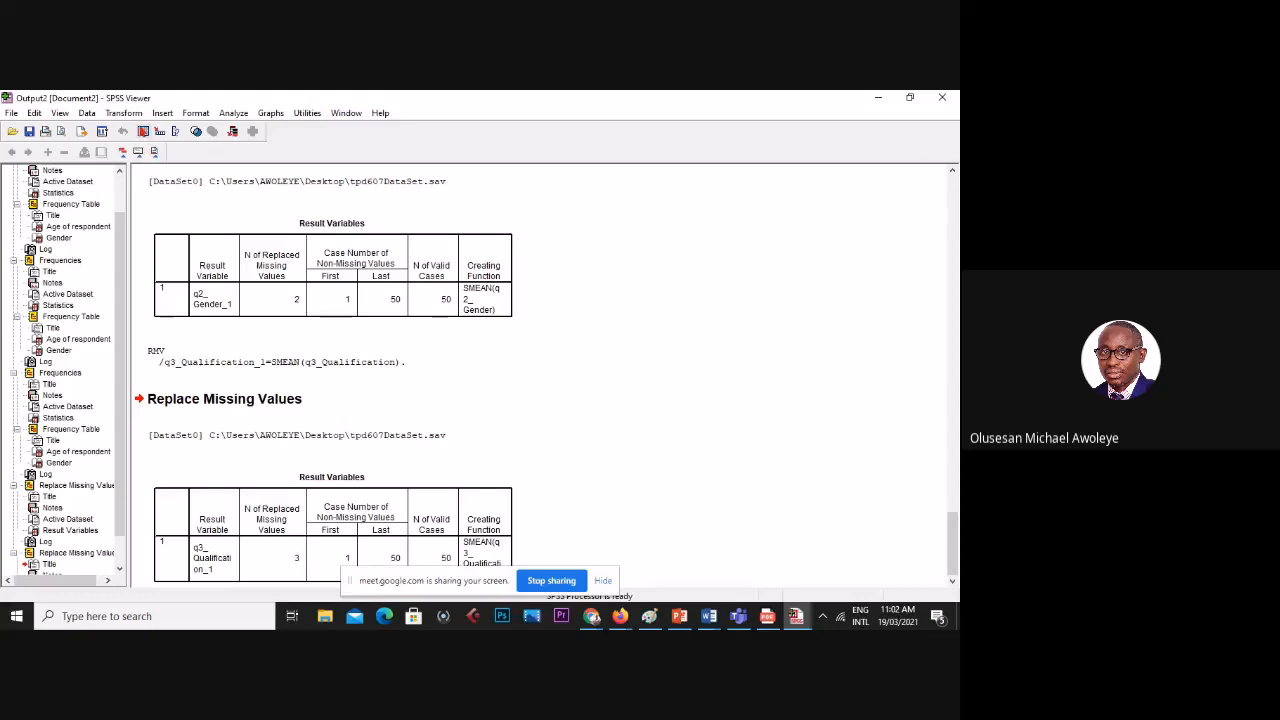
click(143, 131)
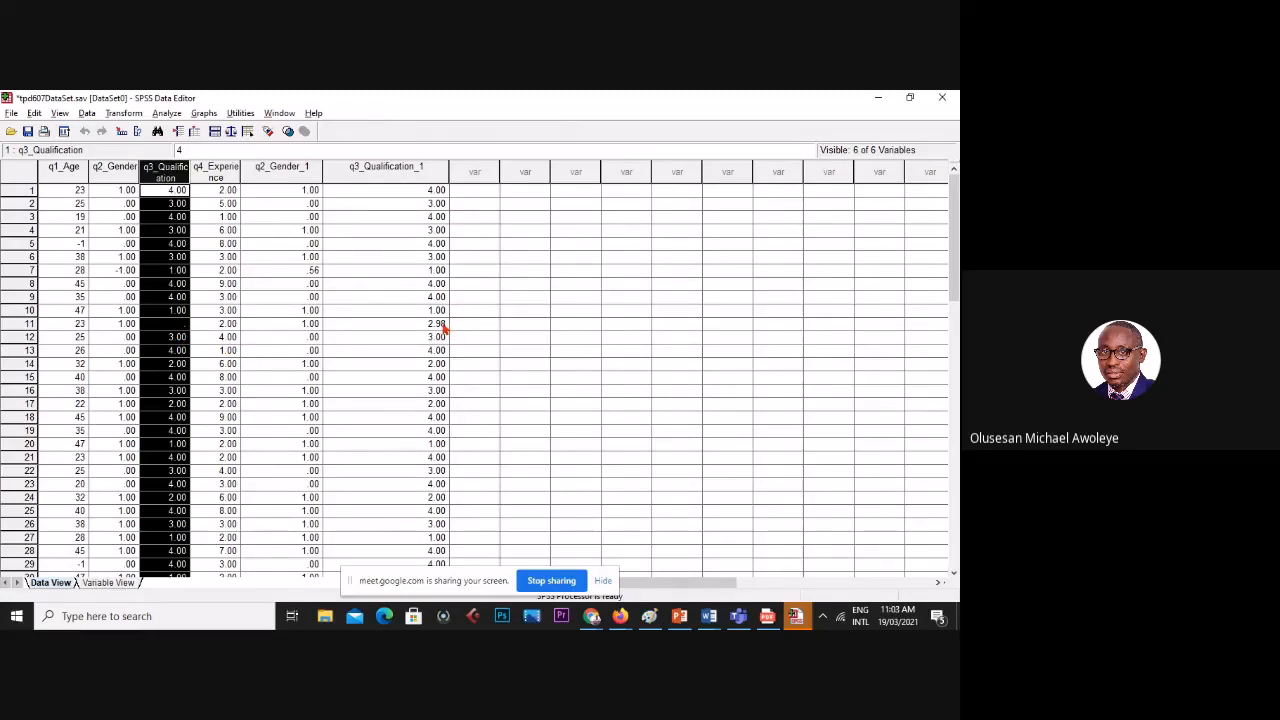
scroll(393, 338, down, 6)
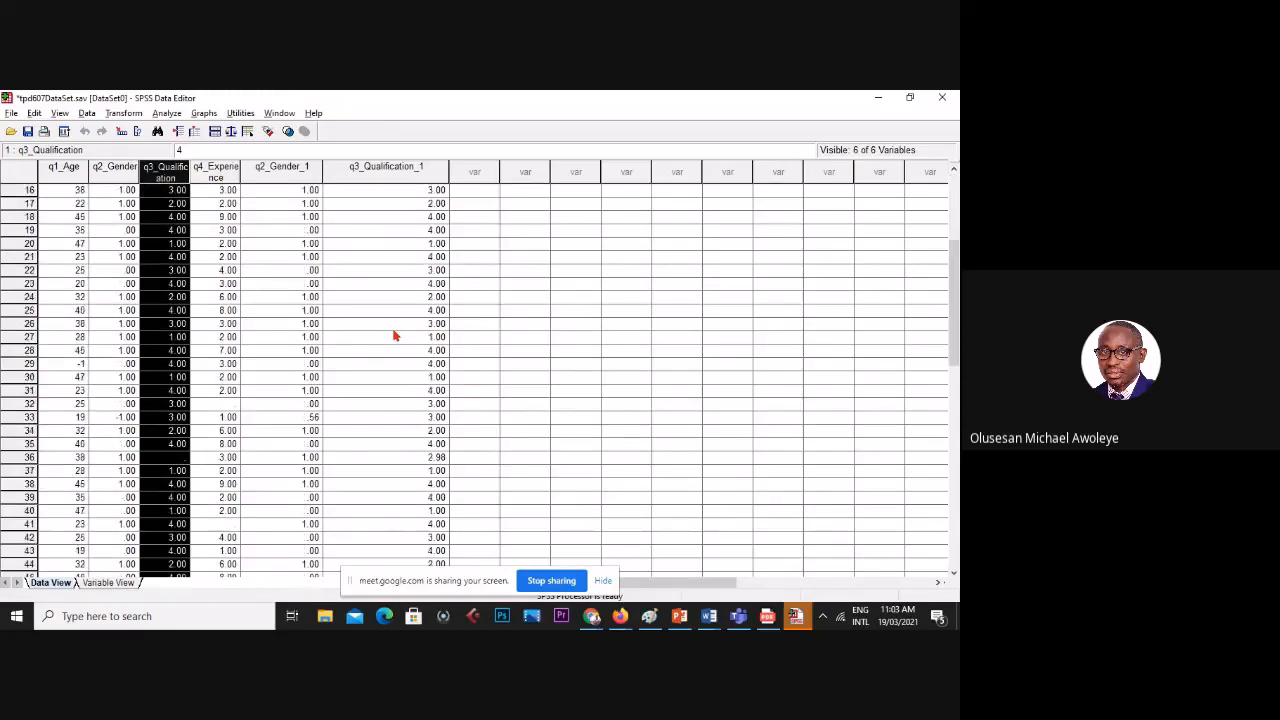
scroll(380, 340, down, 1)
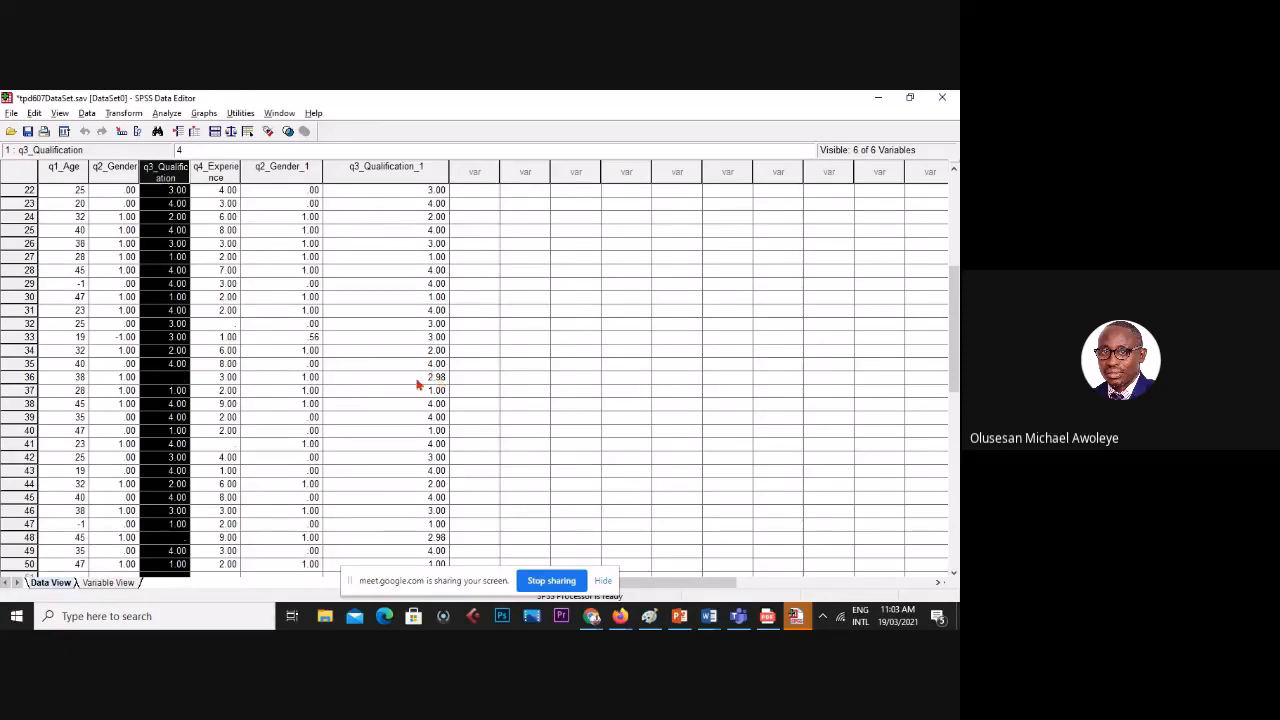
scroll(418, 384, down, 3)
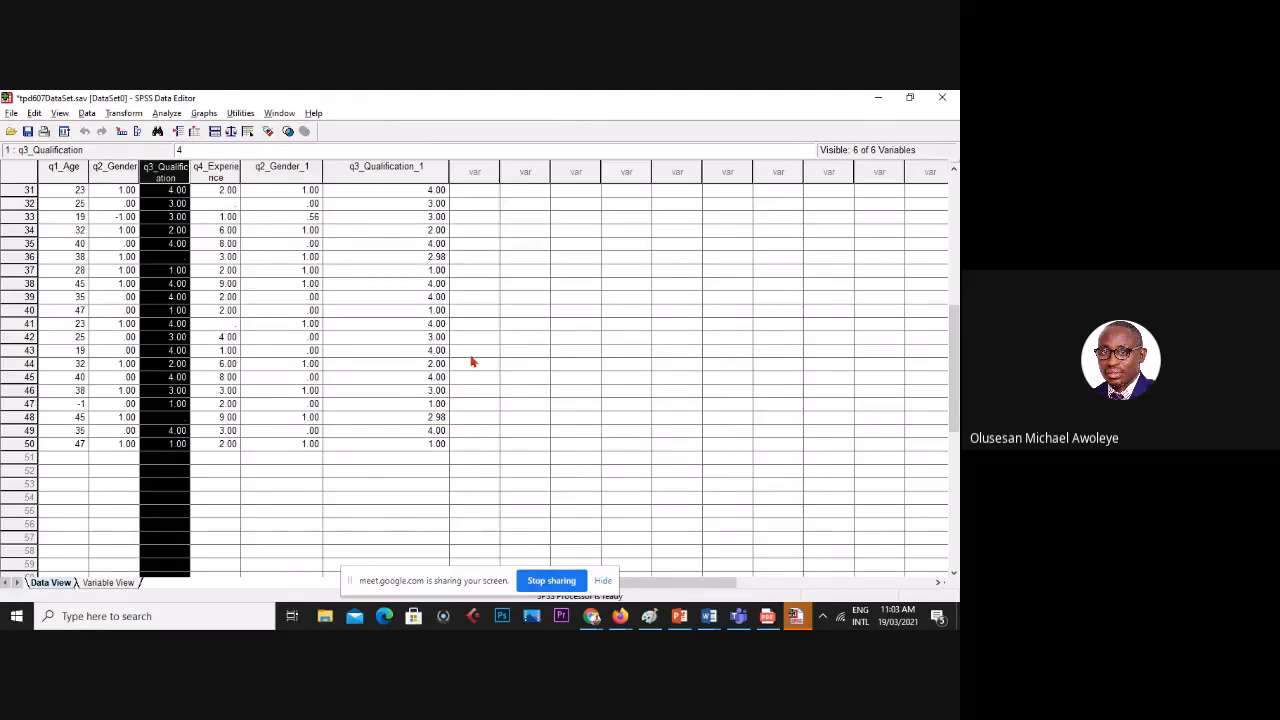
scroll(441, 447, up, 8)
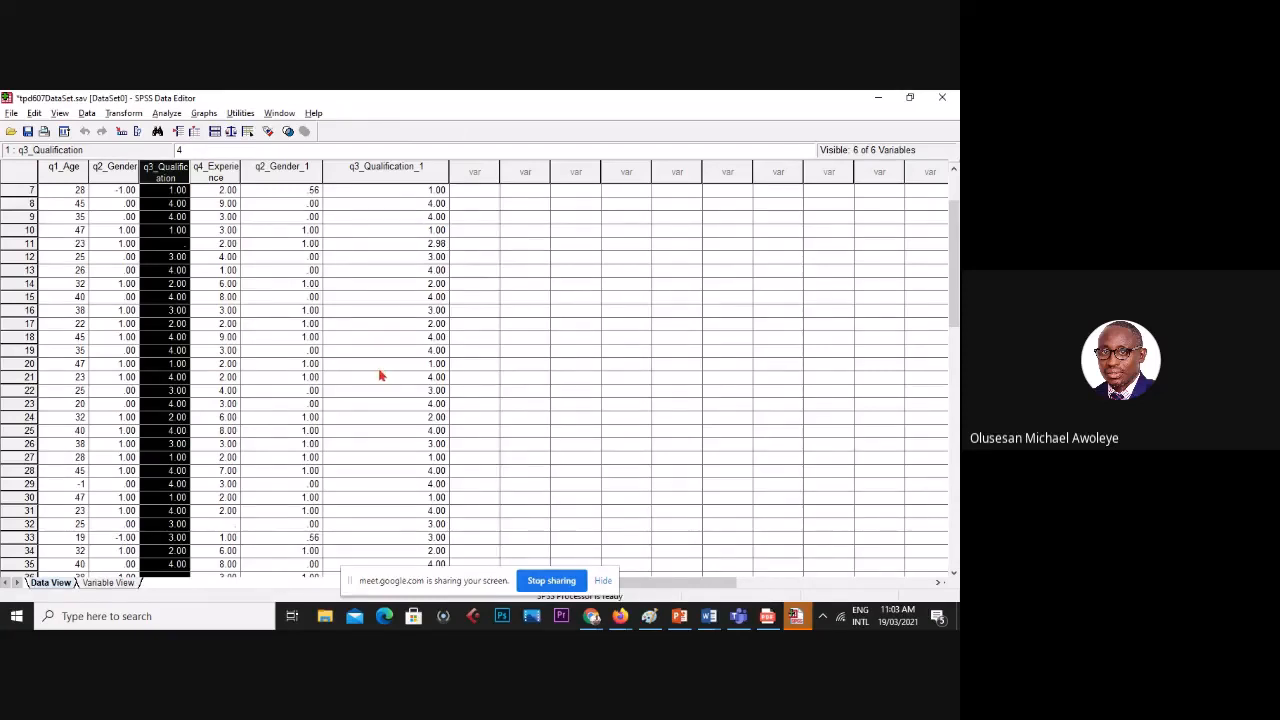
scroll(376, 321, up, 2)
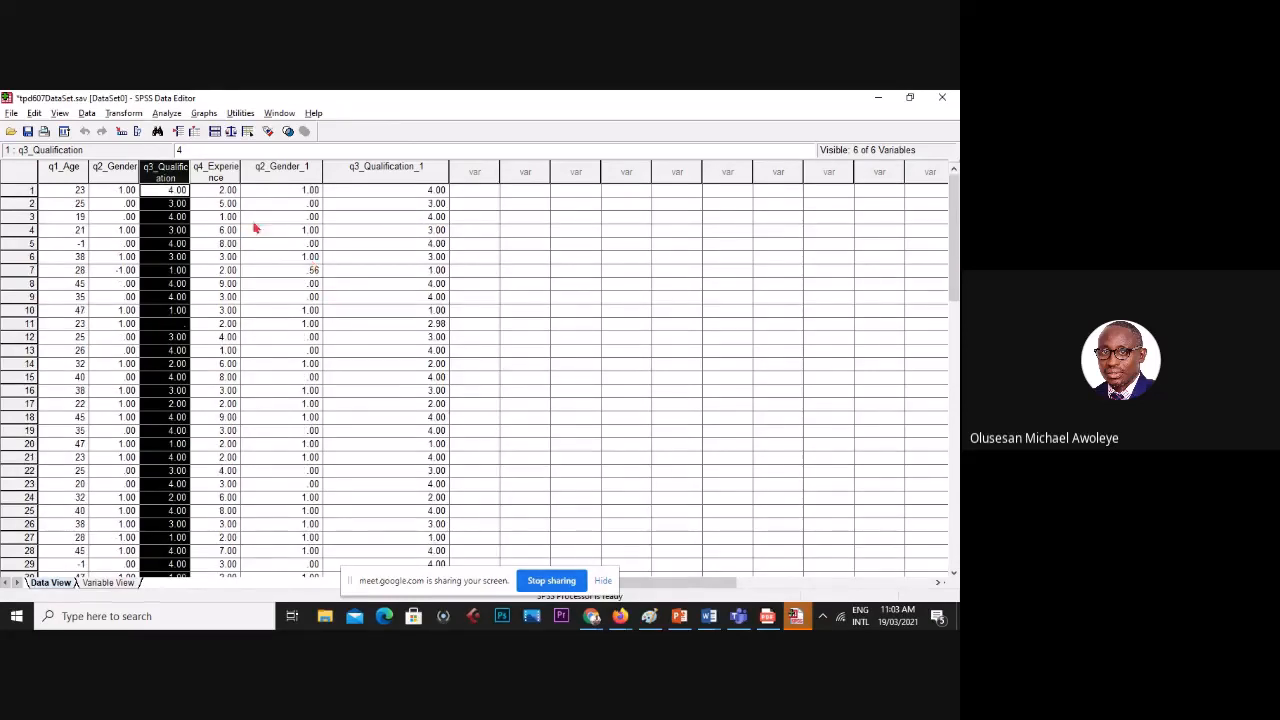
- Compare the q2_Gender column with its series-mean column q2_Gender_1, and display the variable definitions
click(117, 170)
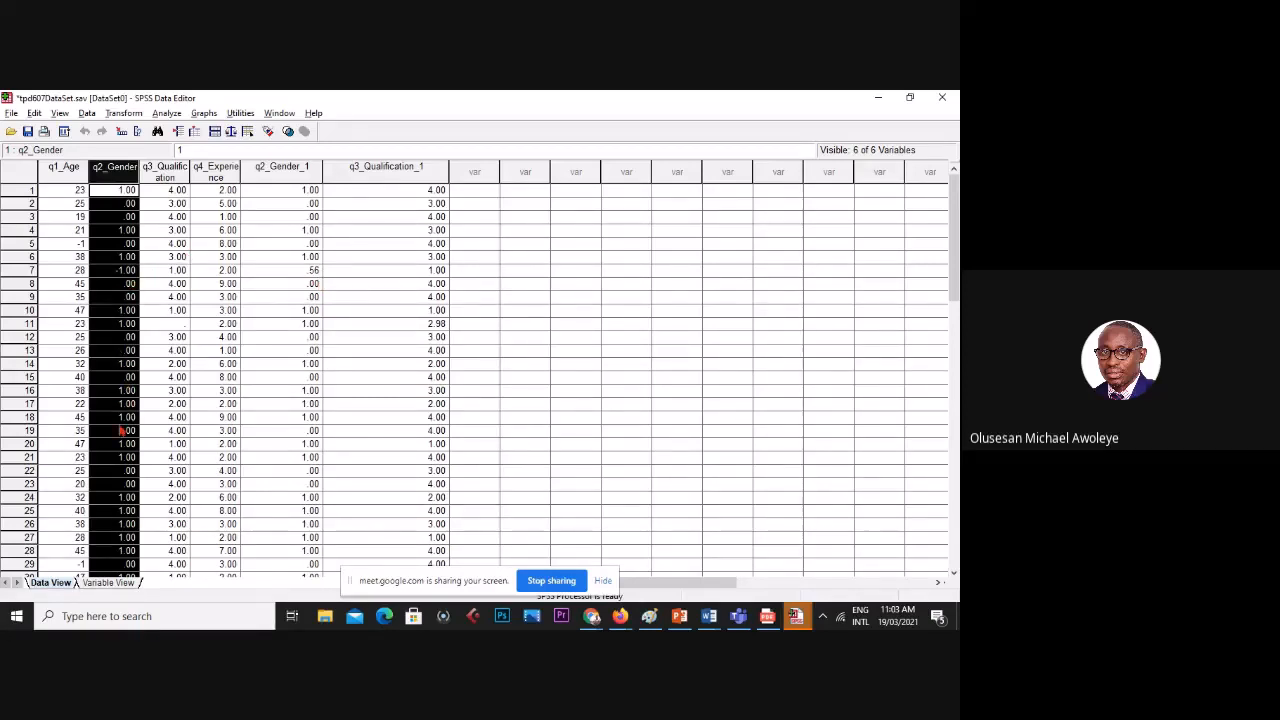
scroll(122, 430, down, 6)
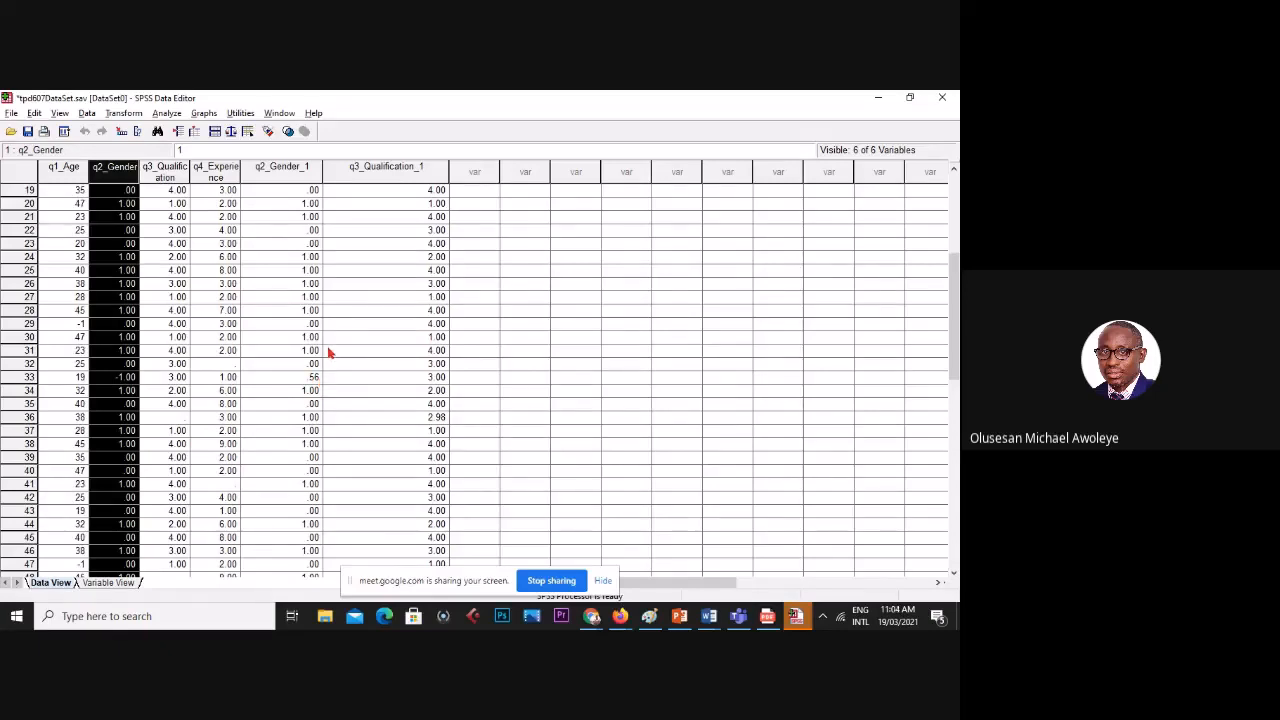
scroll(367, 371, up, 6)
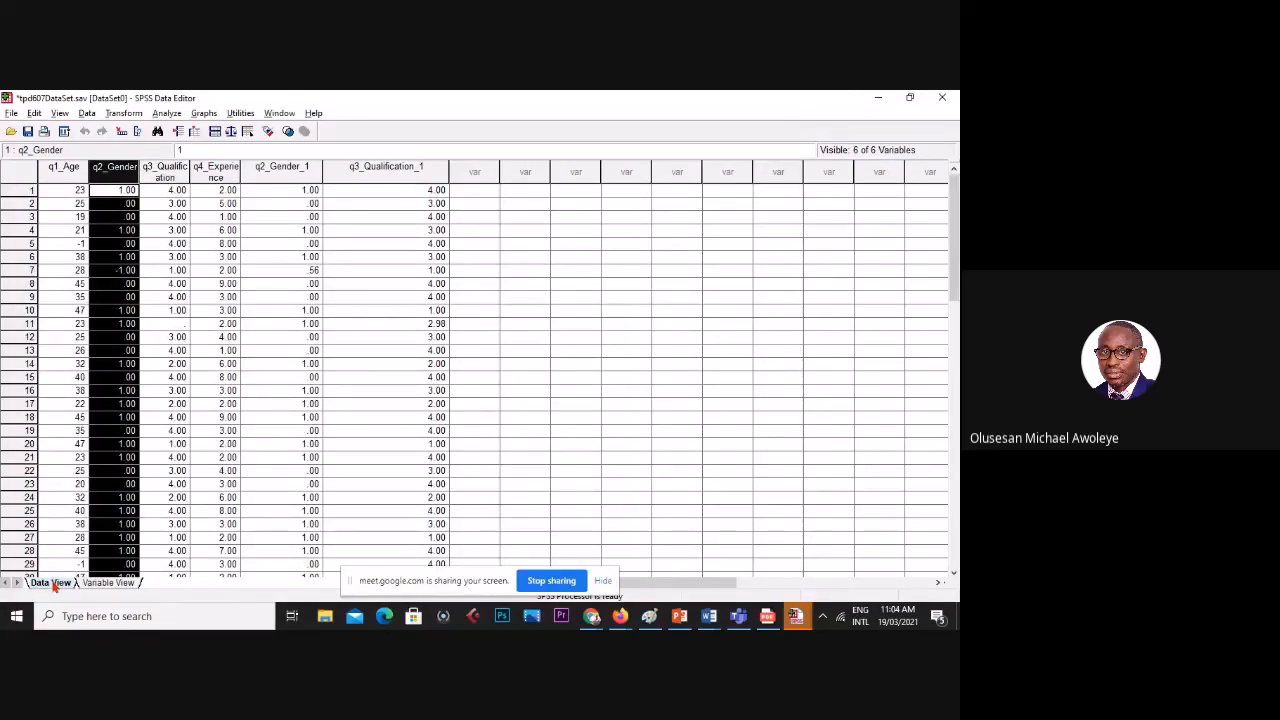
click(108, 582)
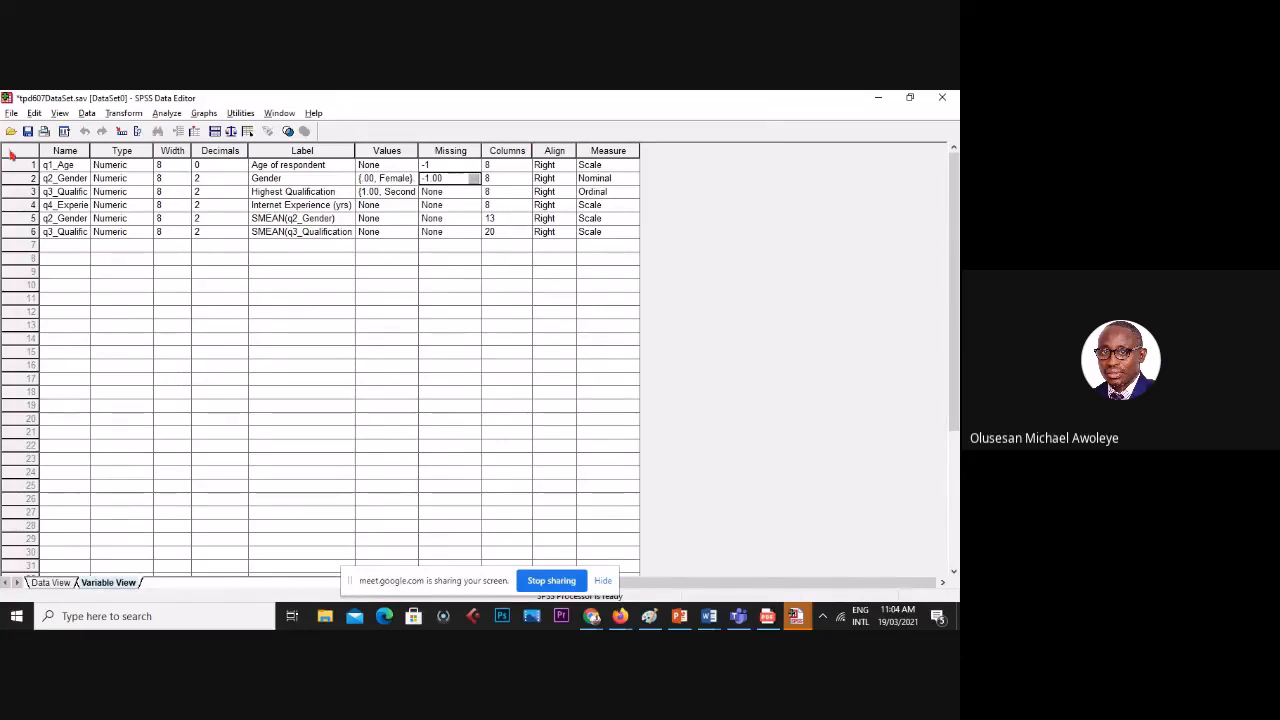
- Switch to the Google Meet call in Chrome and unmute the site of its browser tab
click(876, 101)
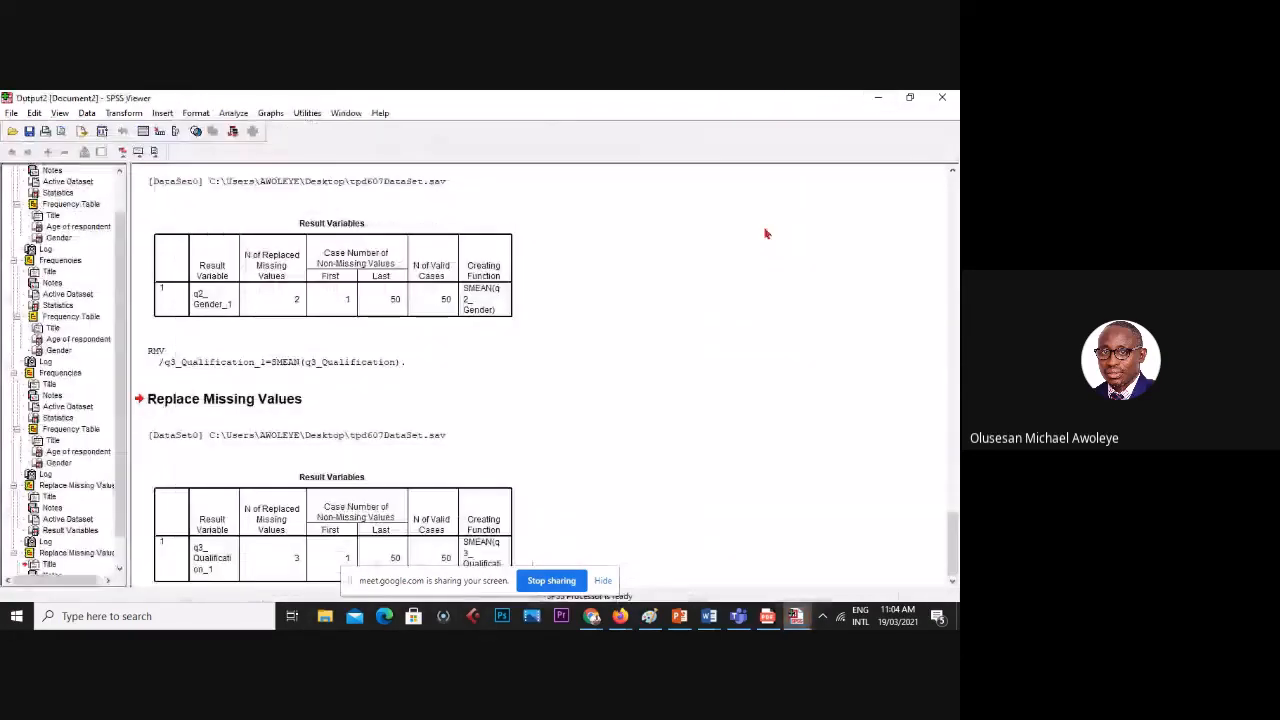
click(880, 98)
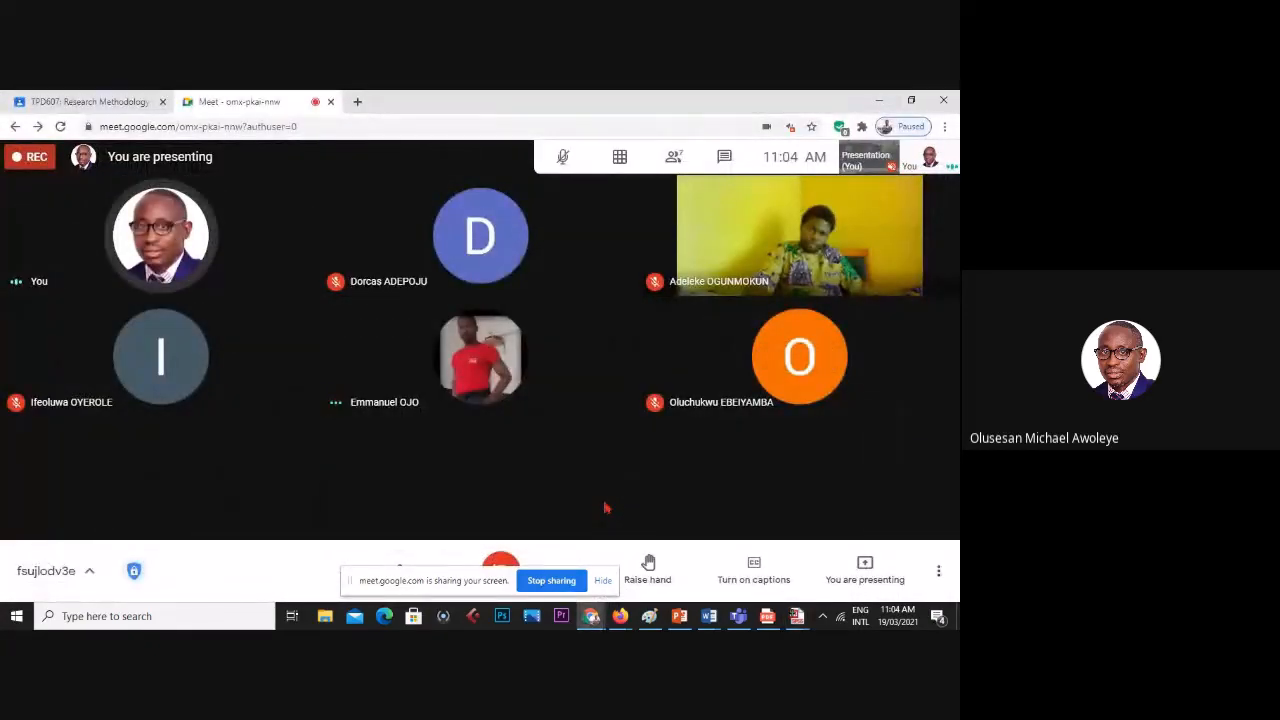
click(941, 572)
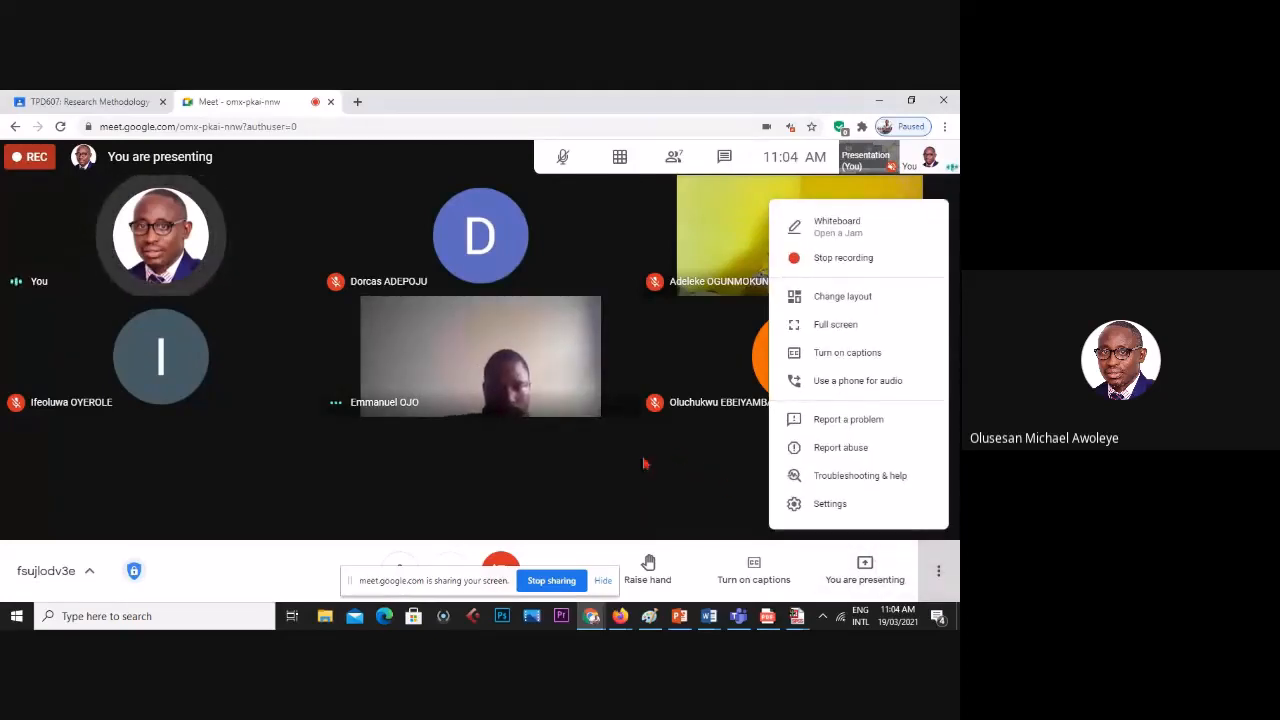
click(397, 478)
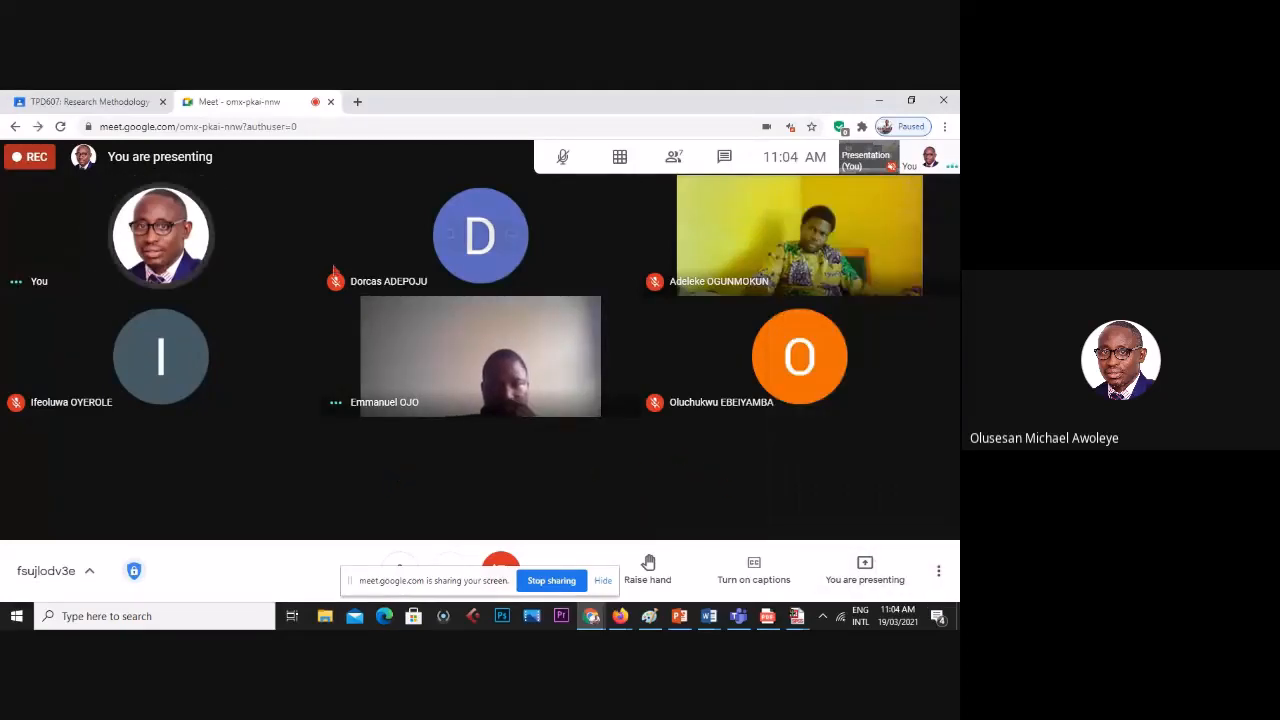
right_click(244, 102)
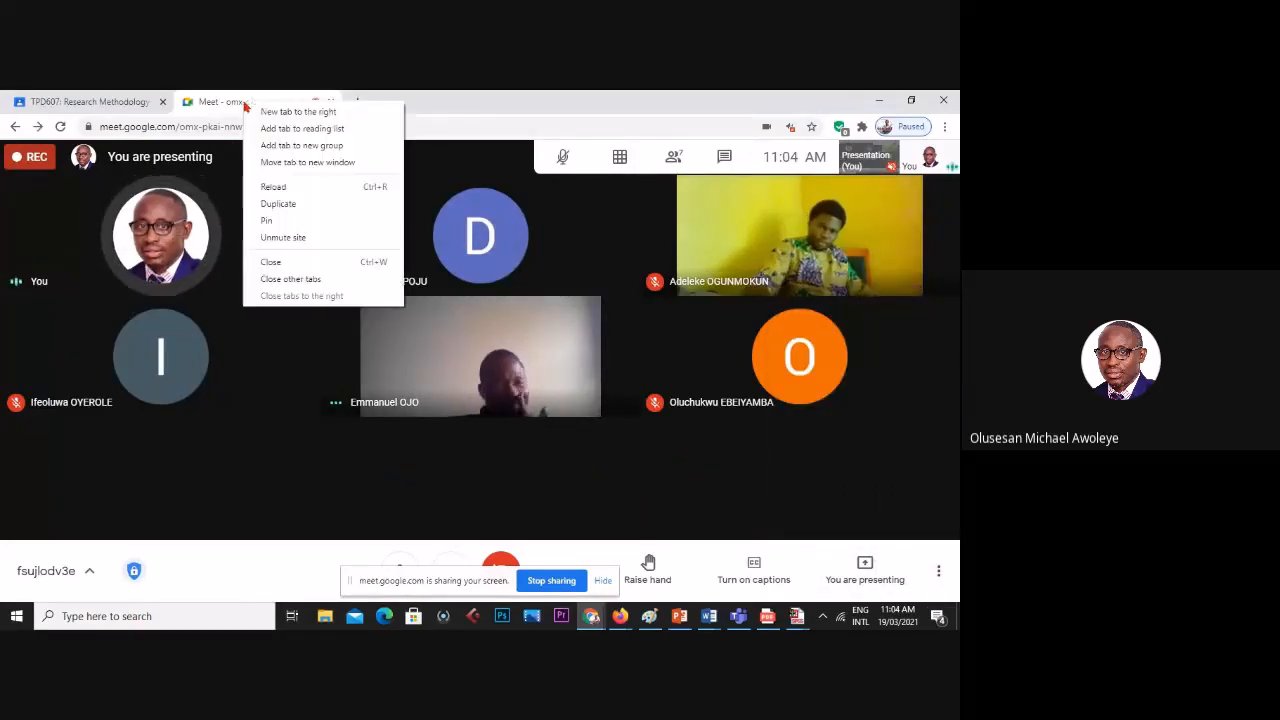
click(295, 240)
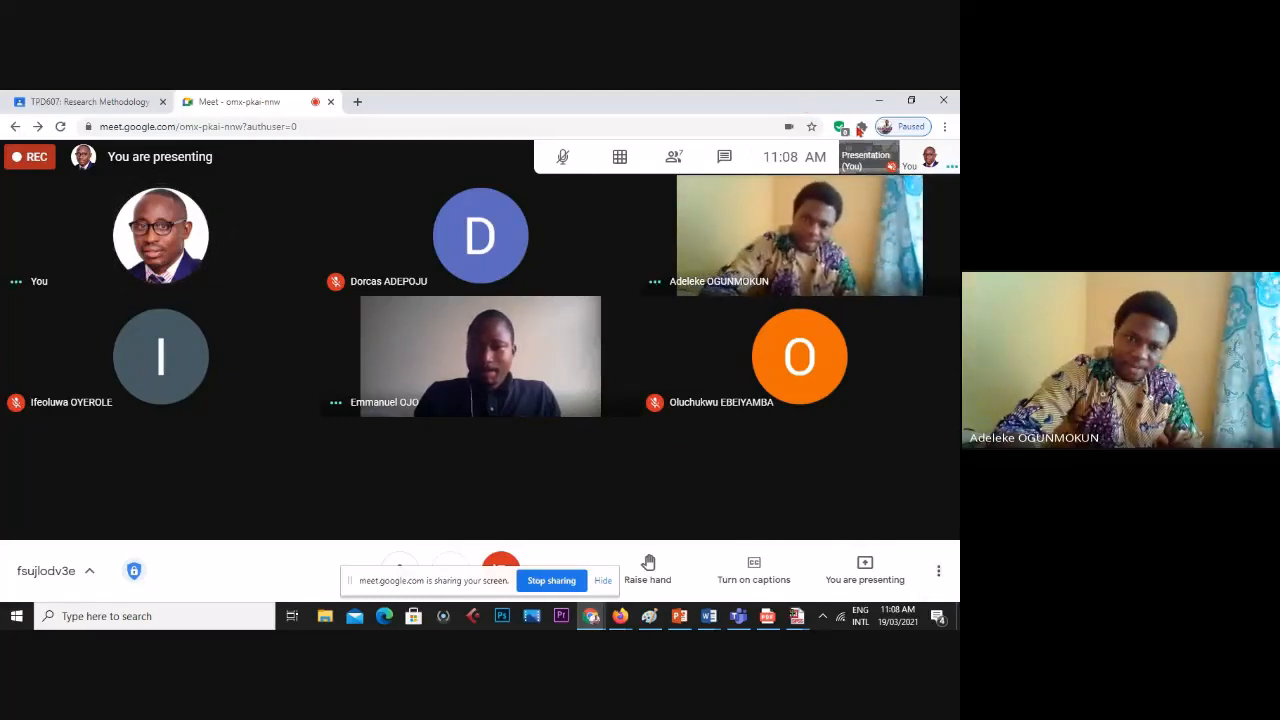
- Download the call's attendance list using the quick download of the Google Meet Attendance Monitor extension
click(861, 126)
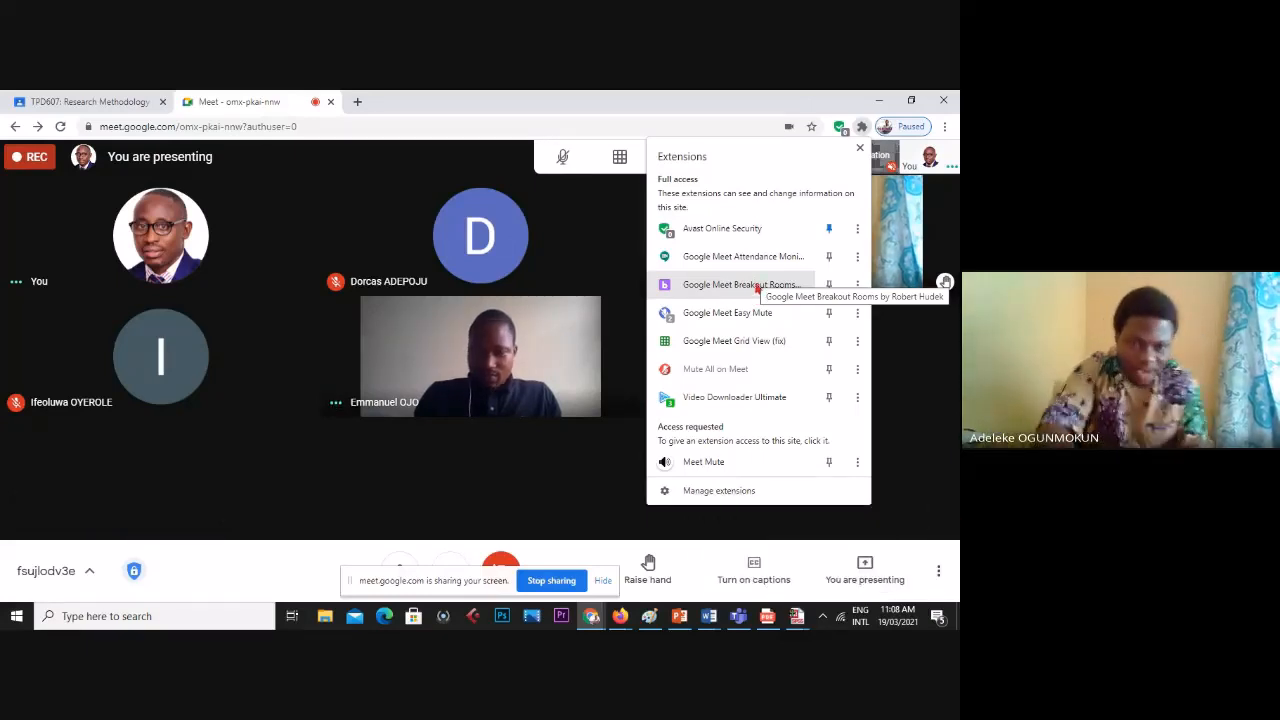
click(757, 257)
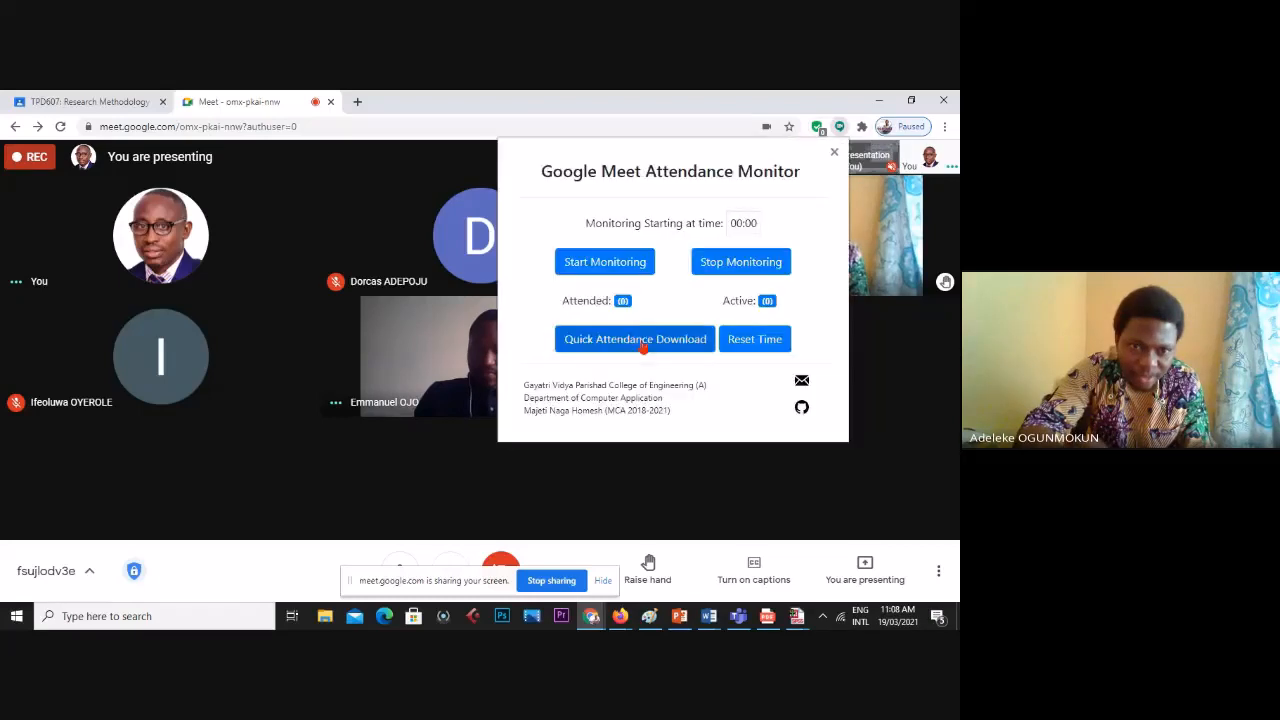
click(641, 339)
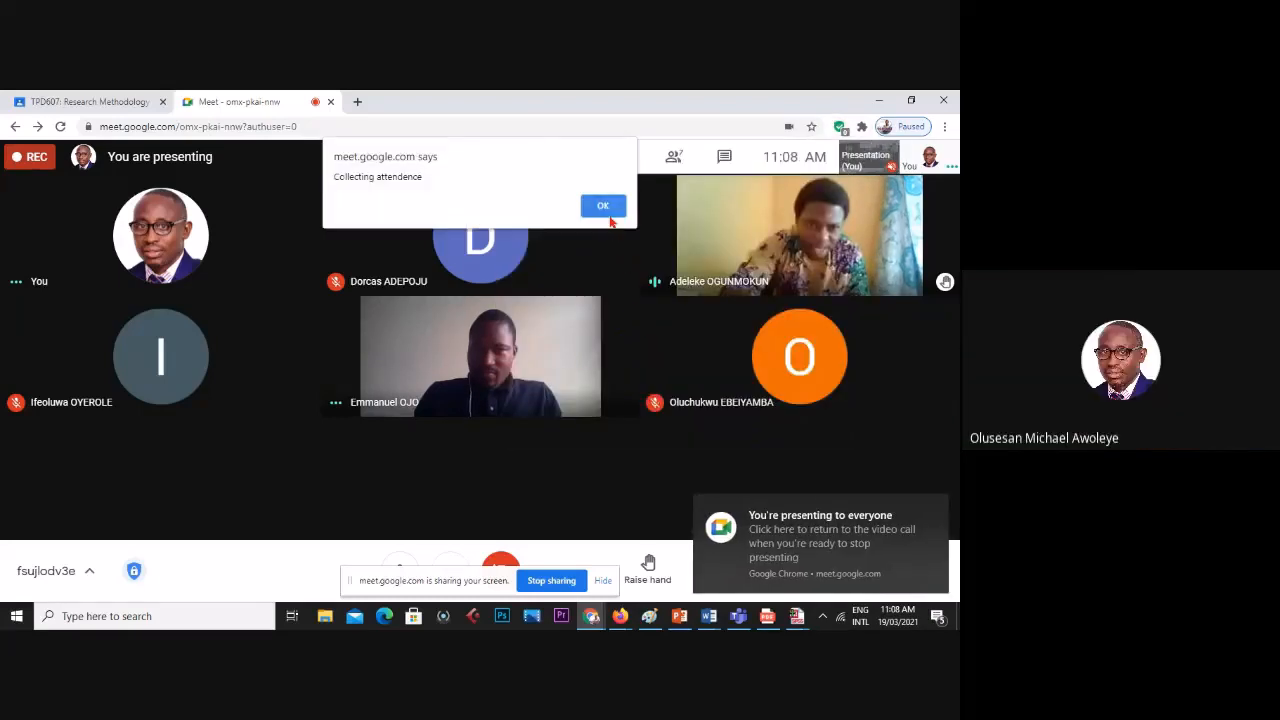
click(603, 207)
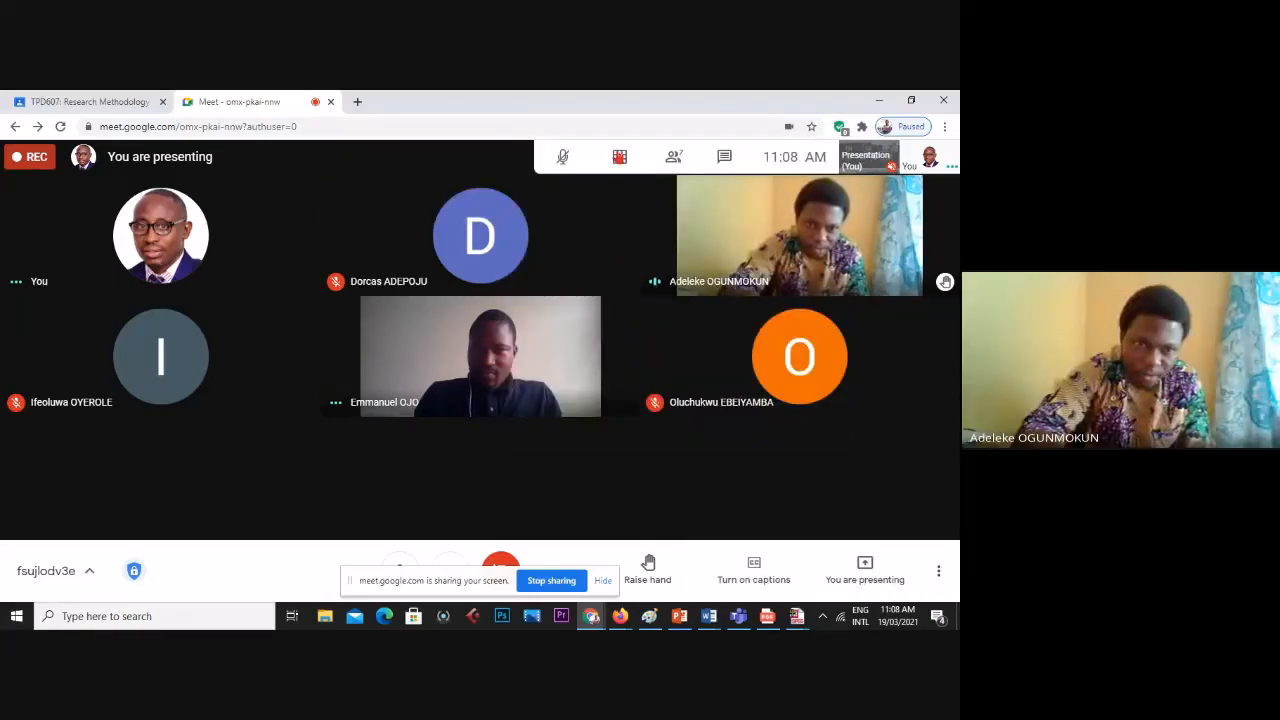
mouse_move(619, 157)
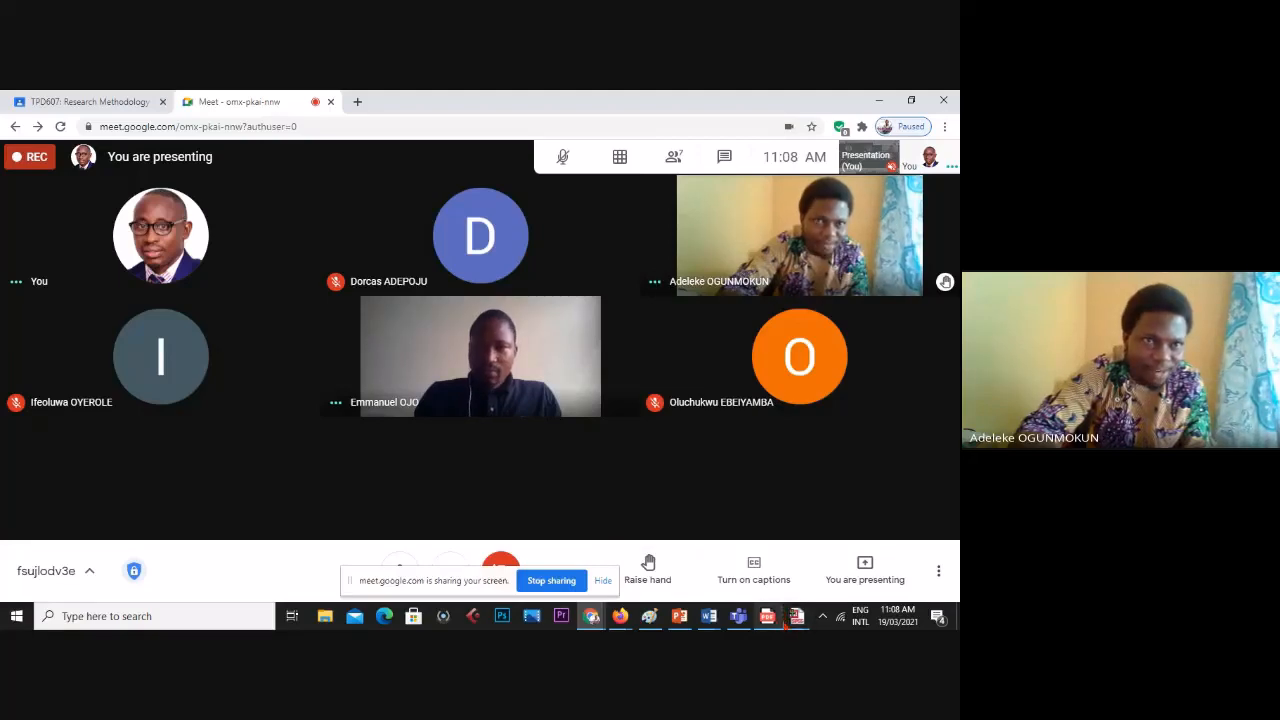
mouse_move(796, 617)
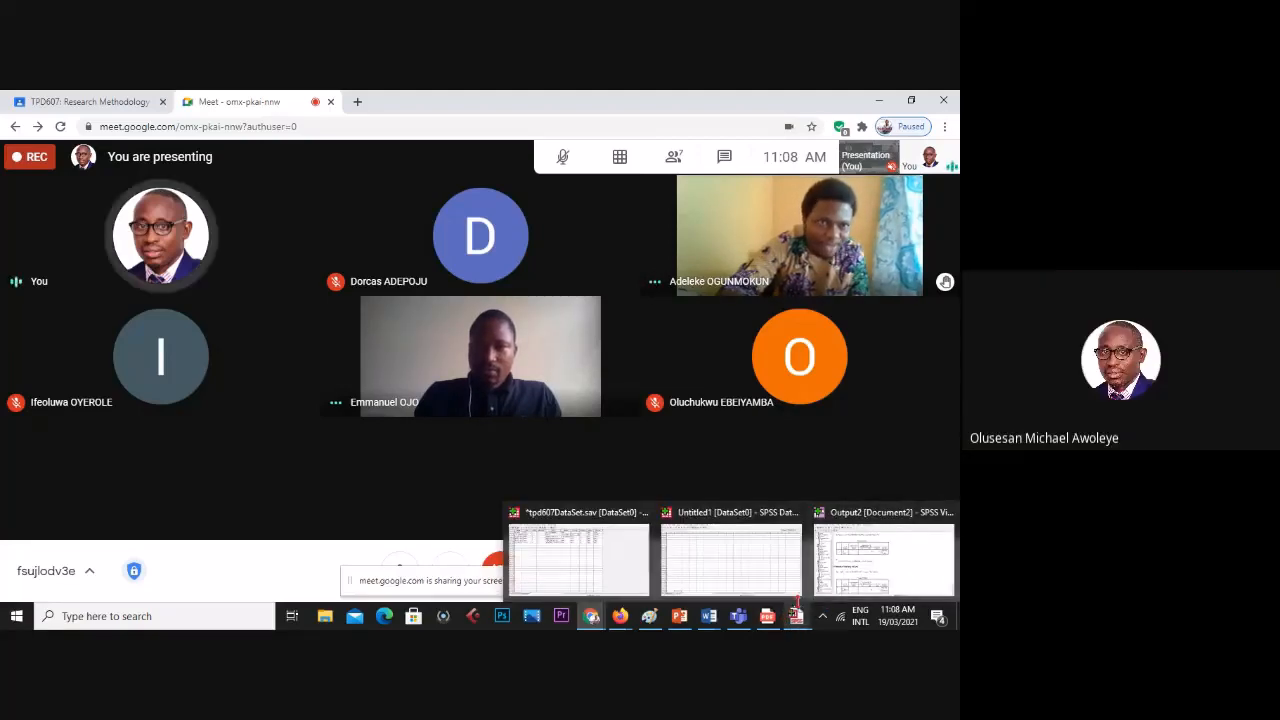
click(712, 548)
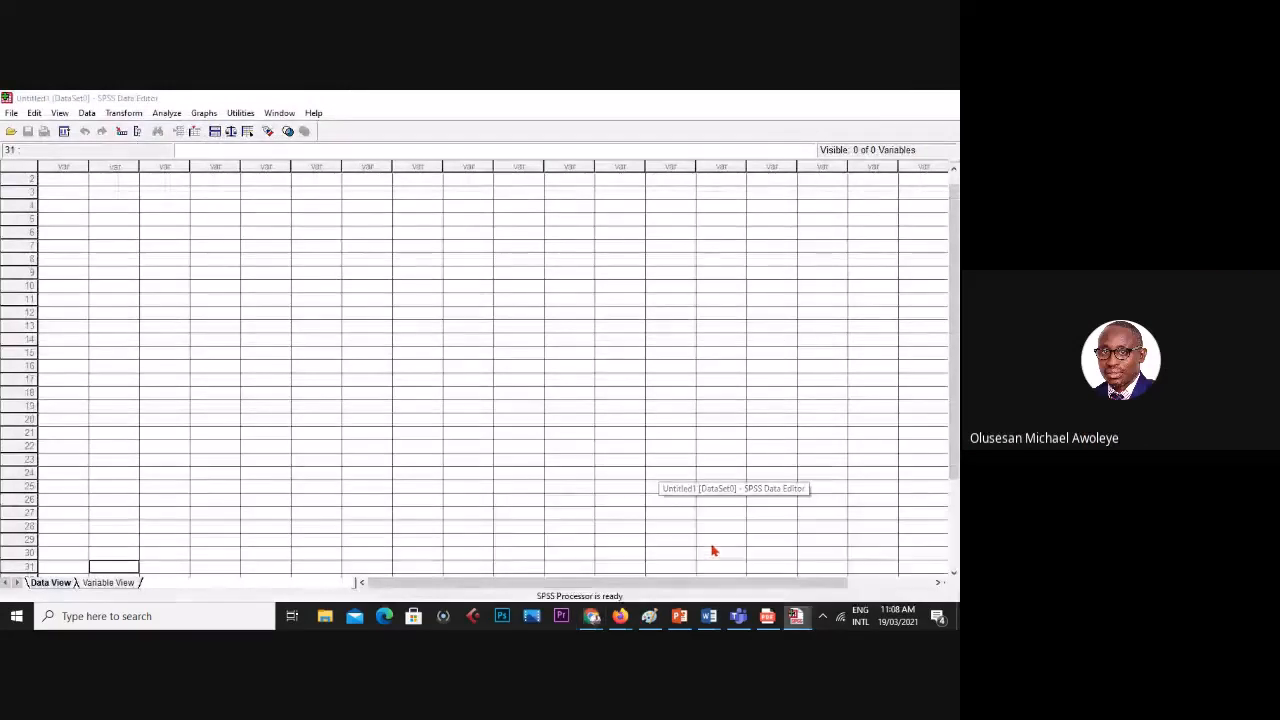
click(12, 114)
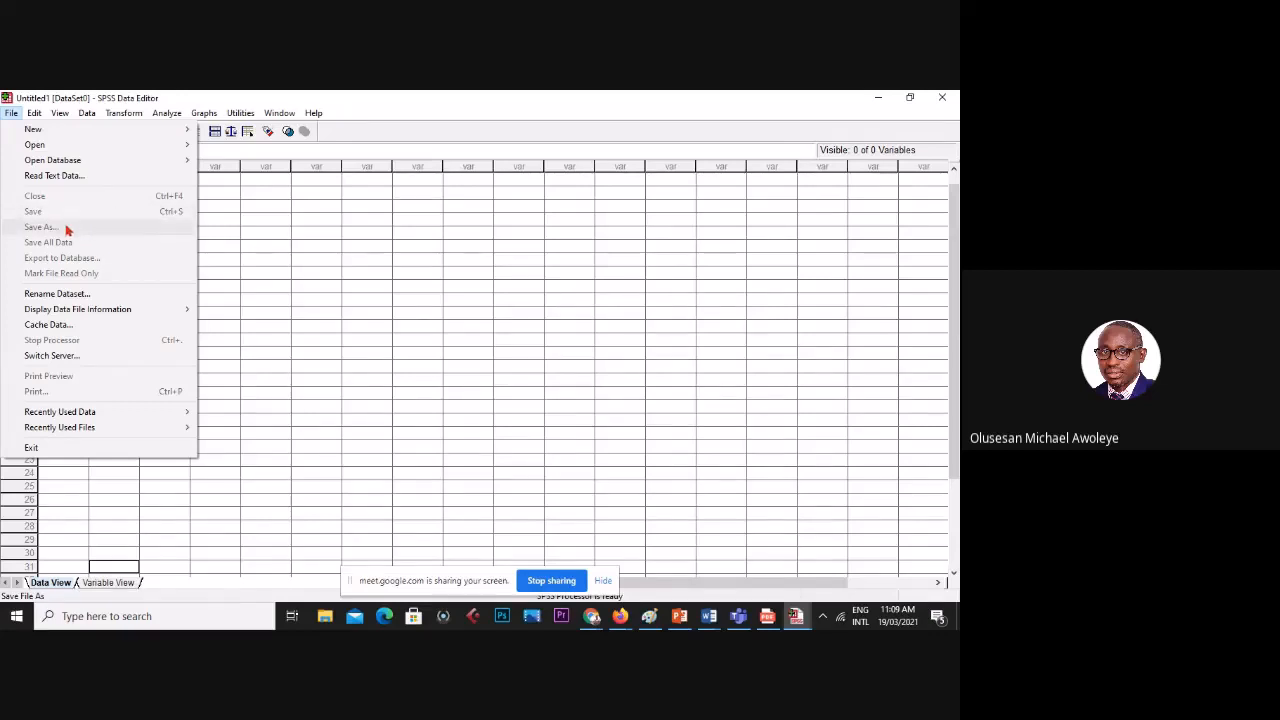
click(300, 273)
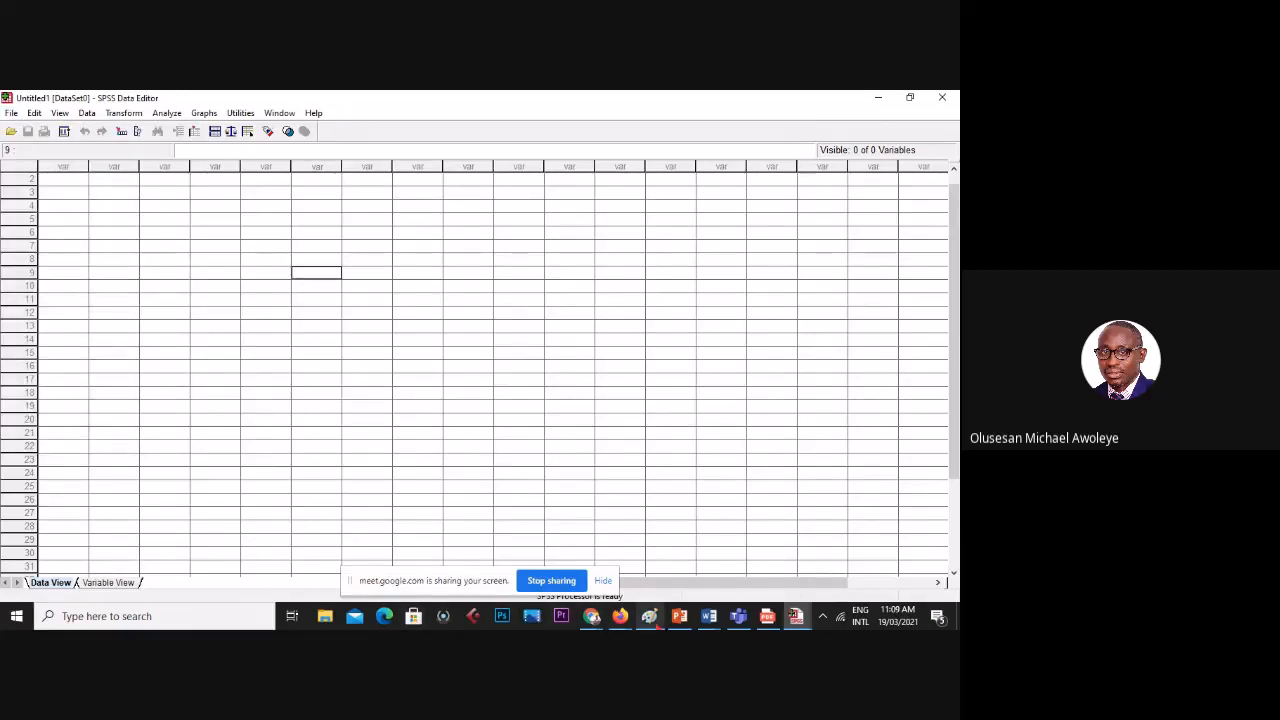
- Switch to the tpd607DataSet data in SPSS, start saving it on the Desktop as an SPSS file with a placeholder name, and cancel
click(795, 616)
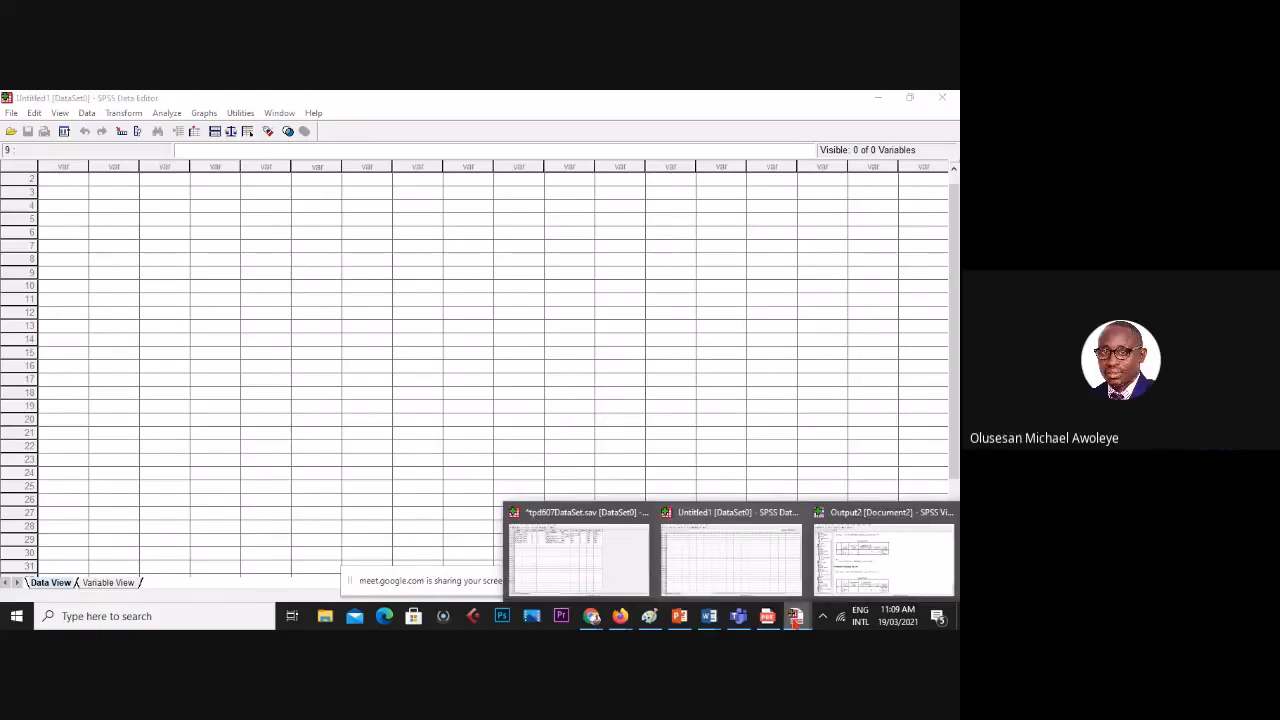
click(578, 555)
click(11, 112)
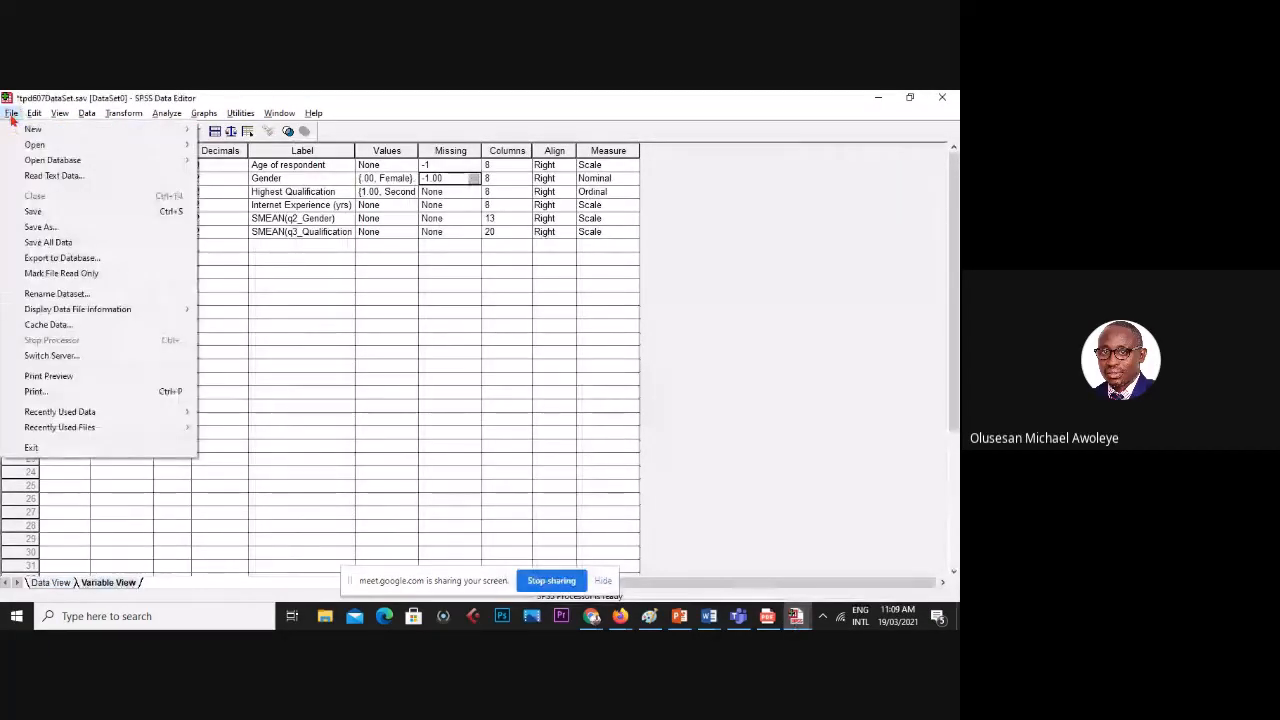
click(40, 227)
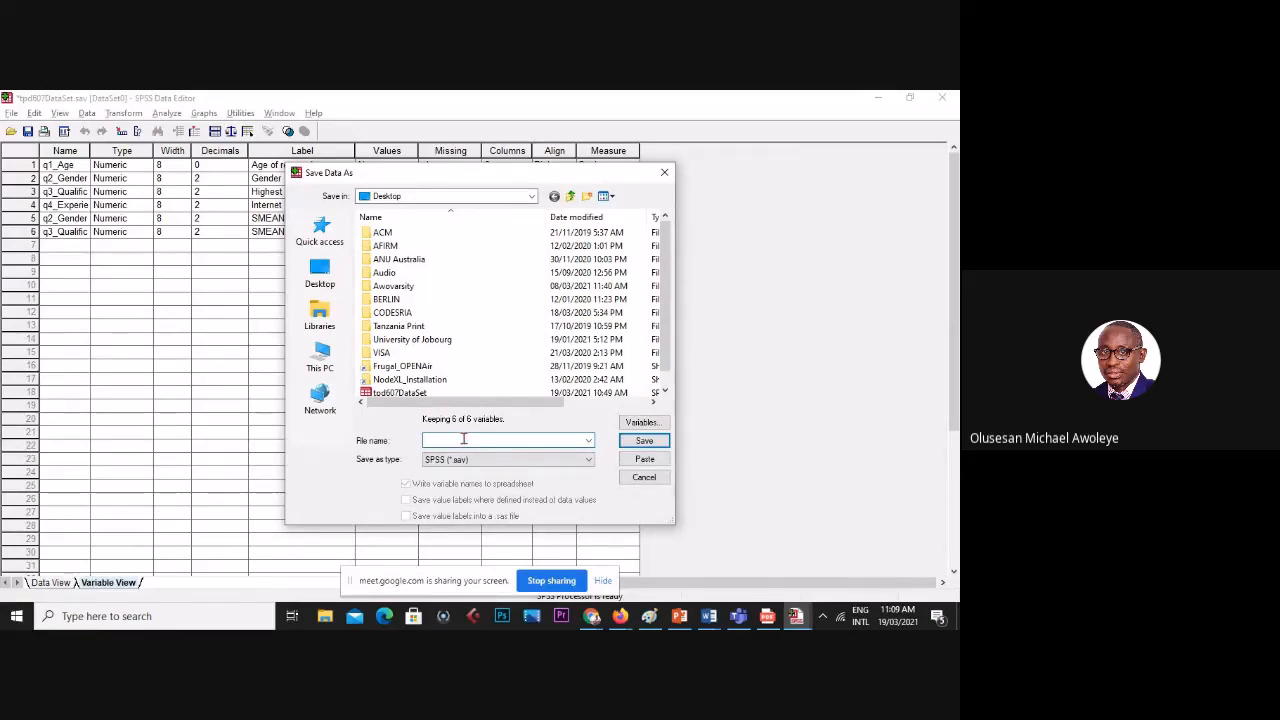
text(ahdfahfjahdfj)
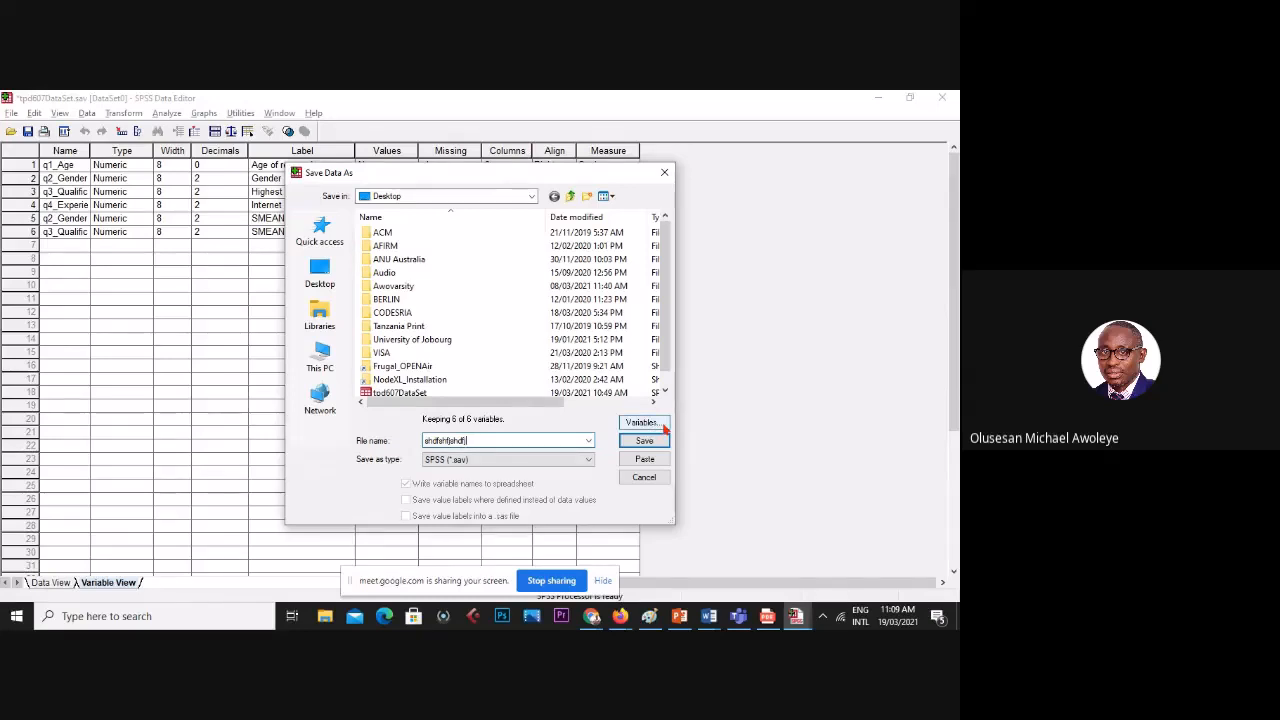
click(664, 478)
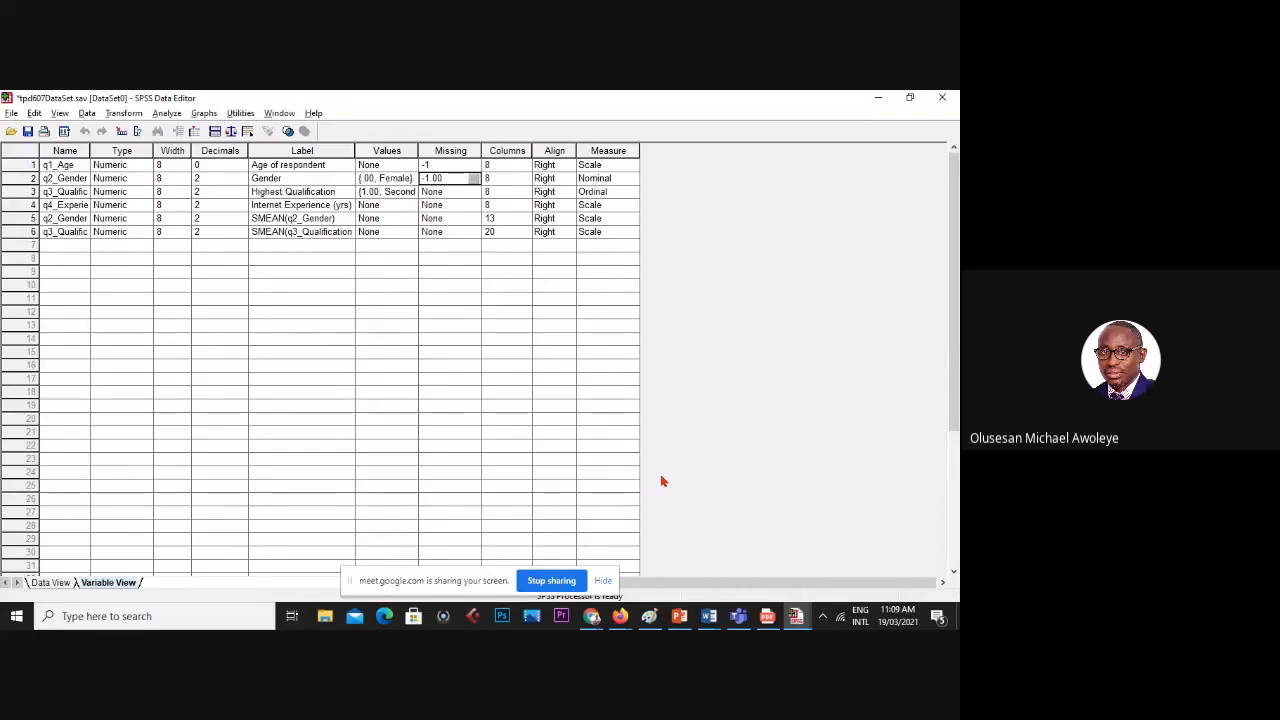
- Start opening the tpd607DataSet data file from the Desktop, cancel, and return to the Google Meet call
click(11, 113)
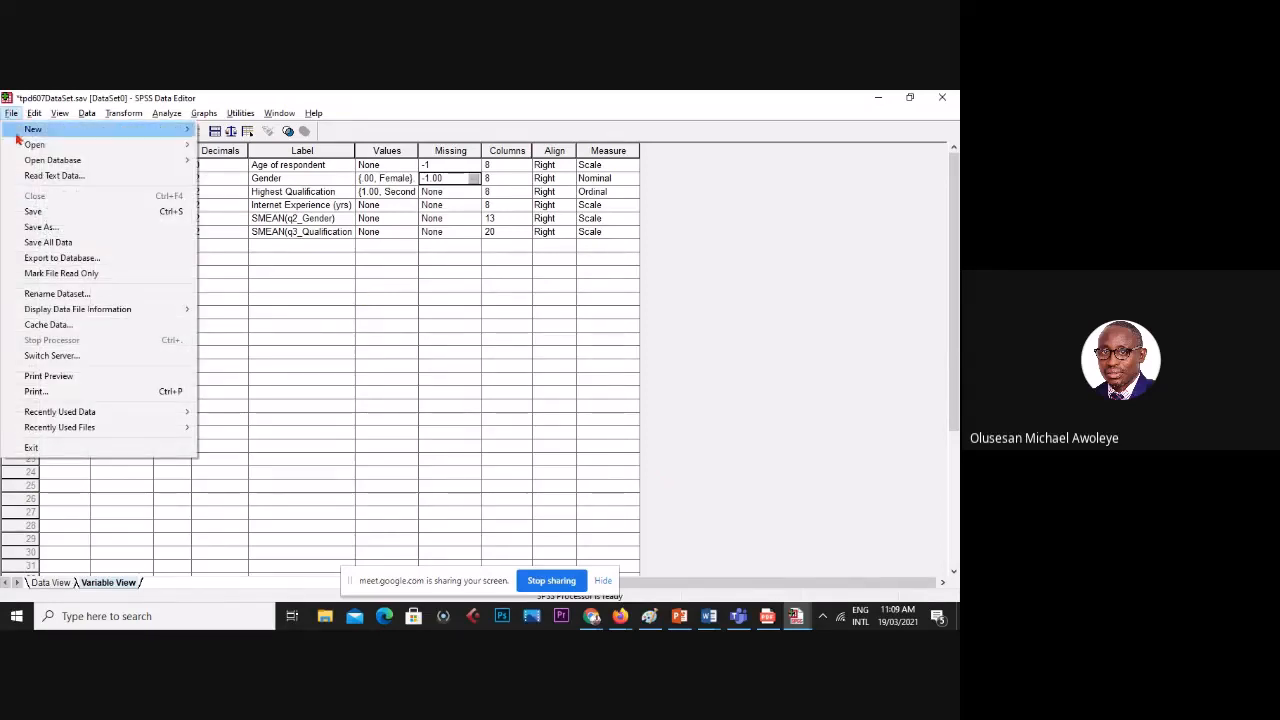
mouse_move(43, 145)
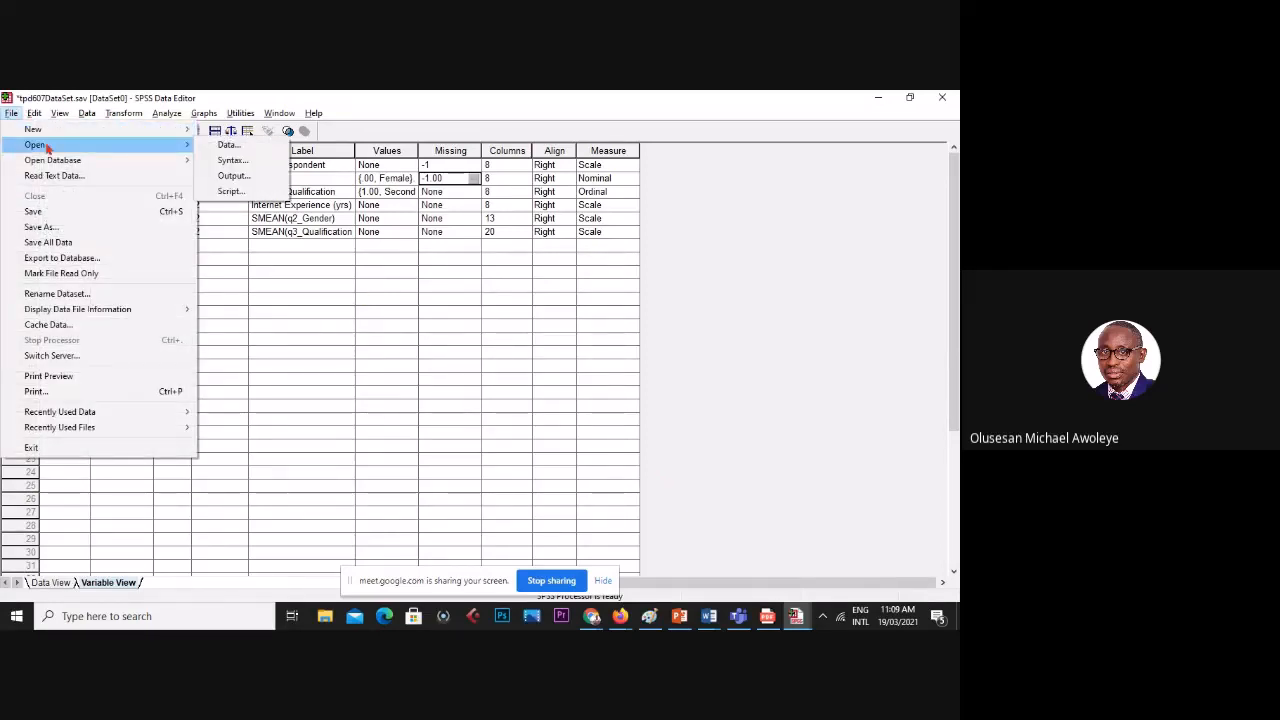
click(228, 145)
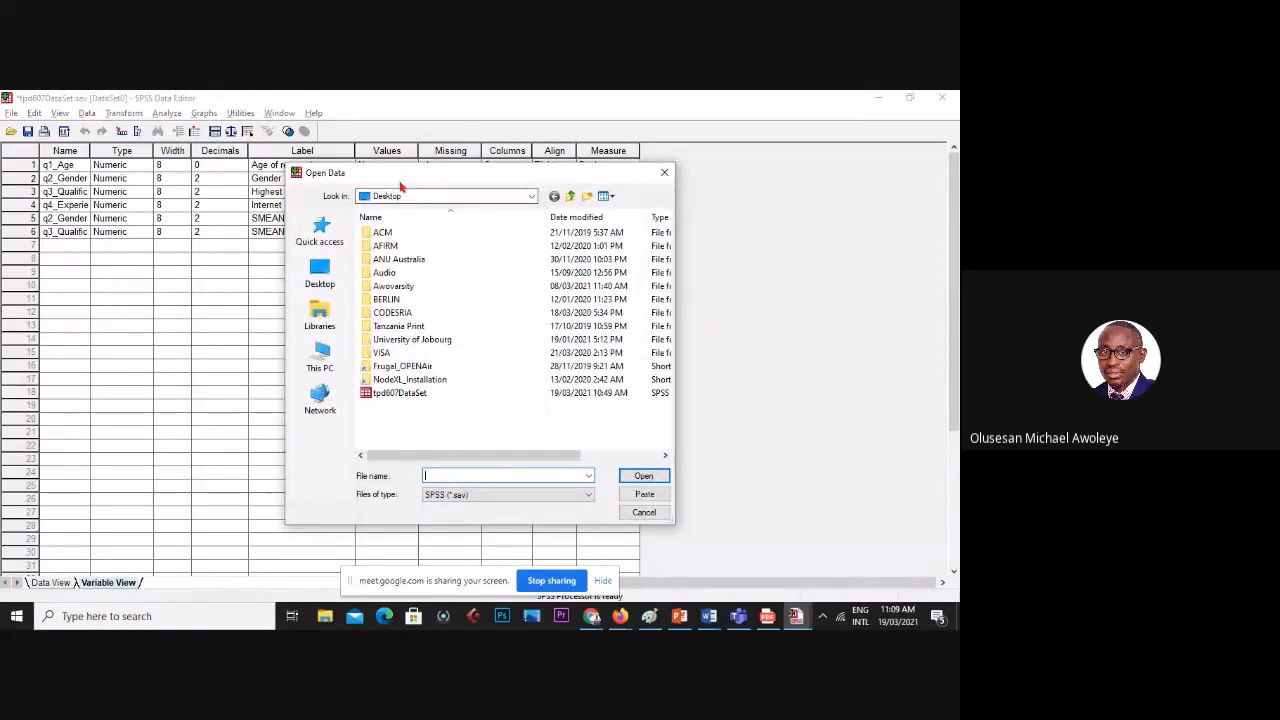
click(404, 396)
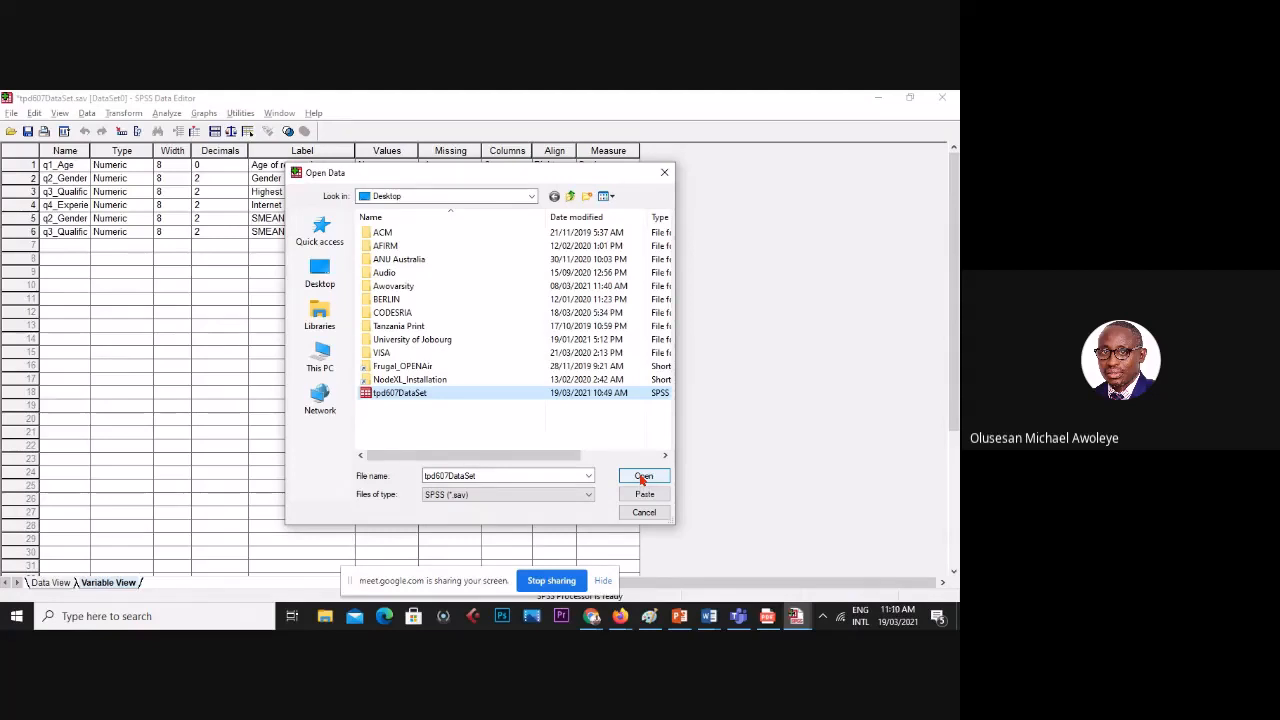
click(648, 513)
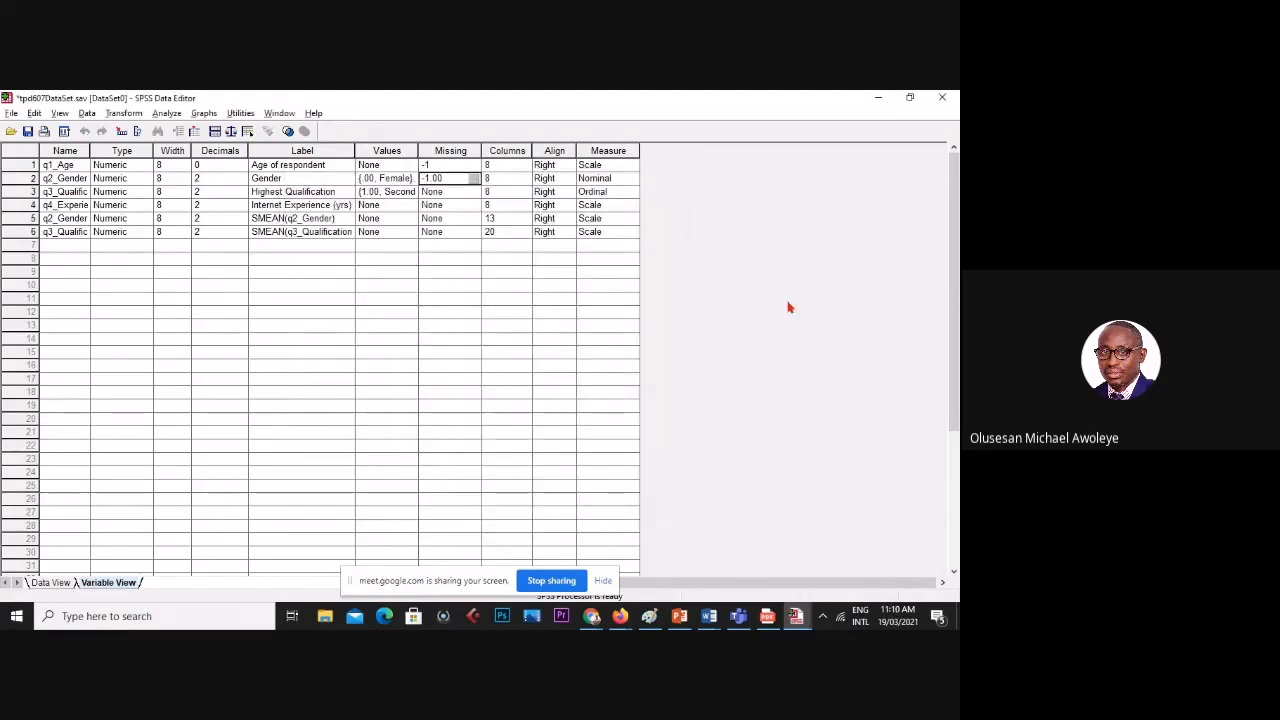
click(880, 97)
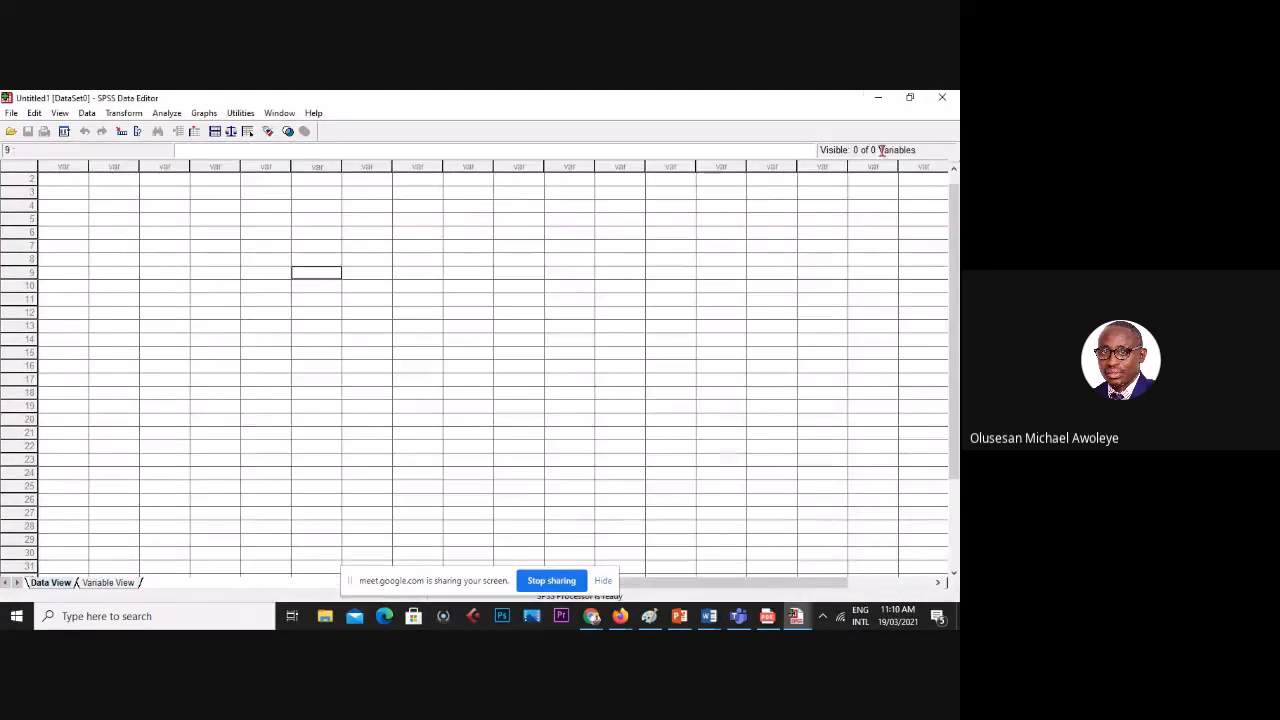
click(879, 99)
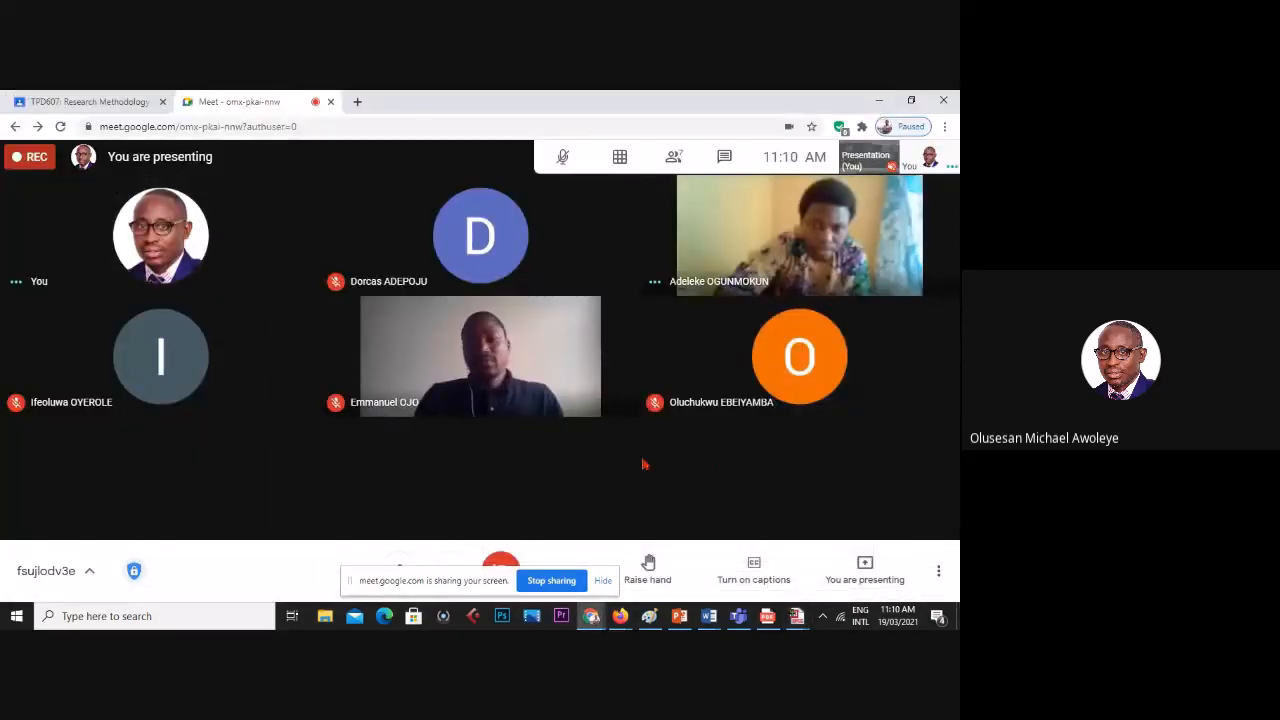